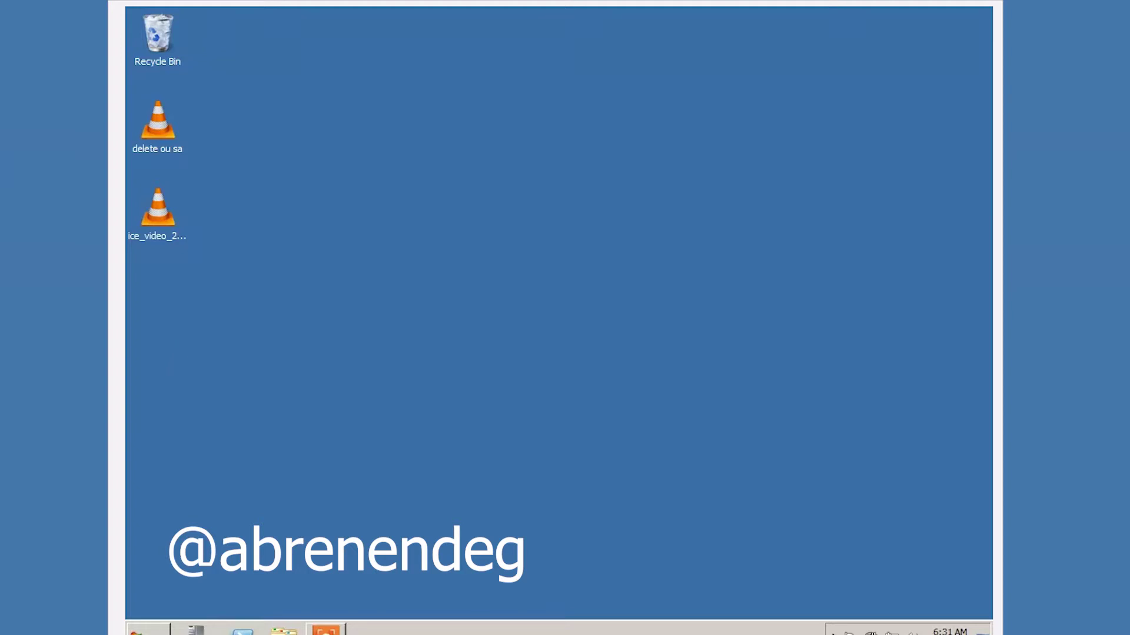
Launch Active Directory Users and Computers from Administrative Tools in the Start menu.
{"action": "key", "text": "super"}
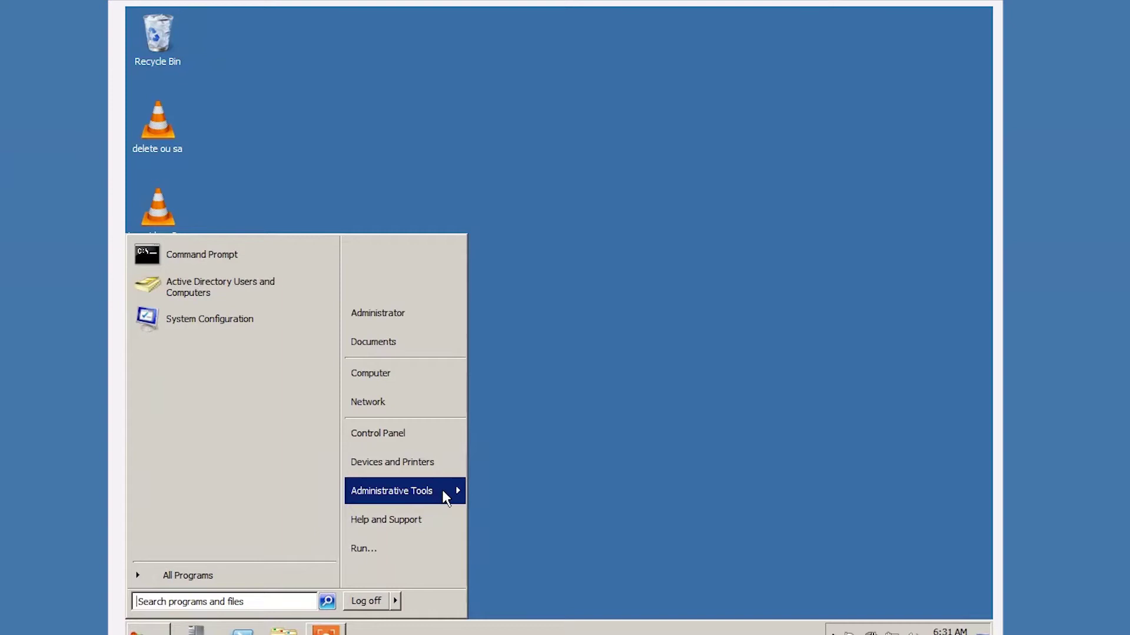
{"action": "mouse_move", "coordinate": [442, 489]}
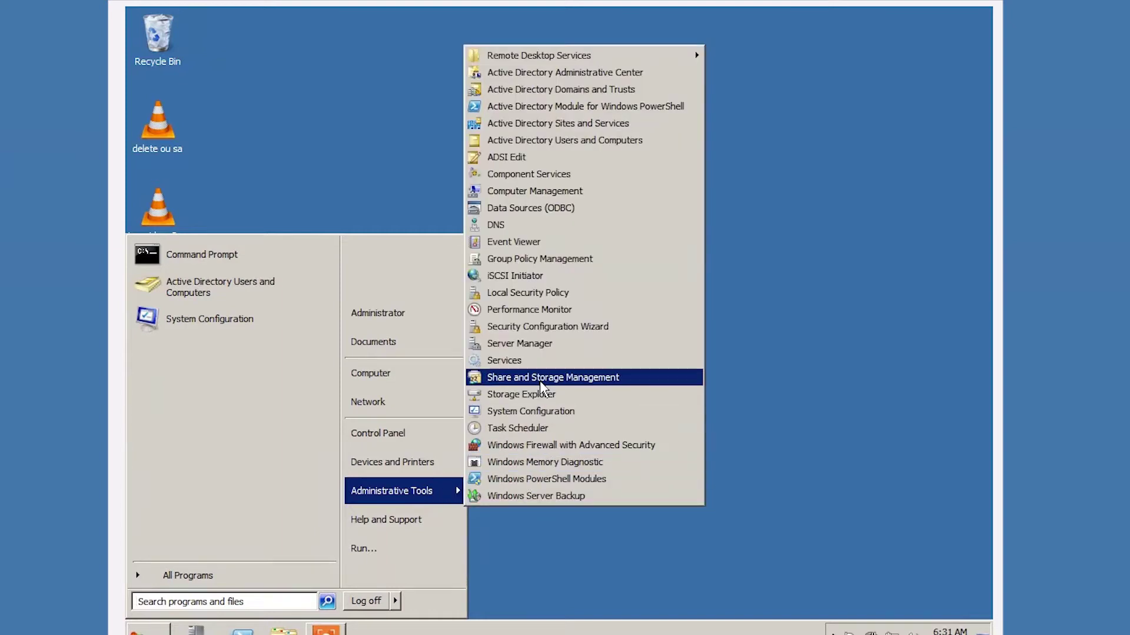
{"action": "left_click", "coordinate": [526, 142]}
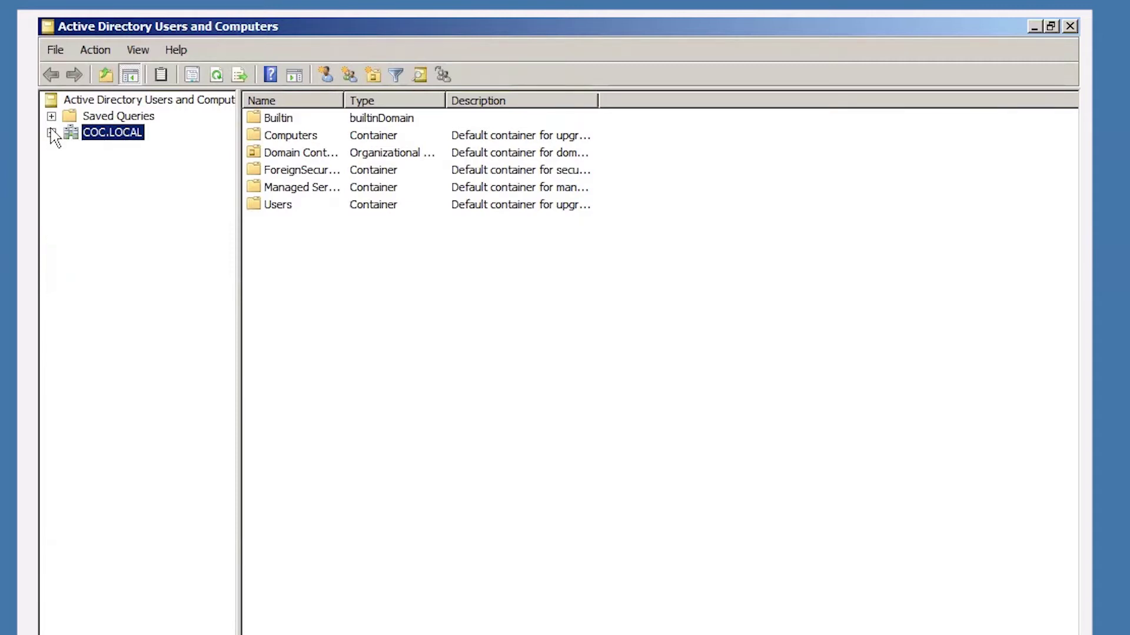
Choose New > Organizational Unit on the COC.LOCAL domain.
{"action": "right_click", "coordinate": [105, 140]}
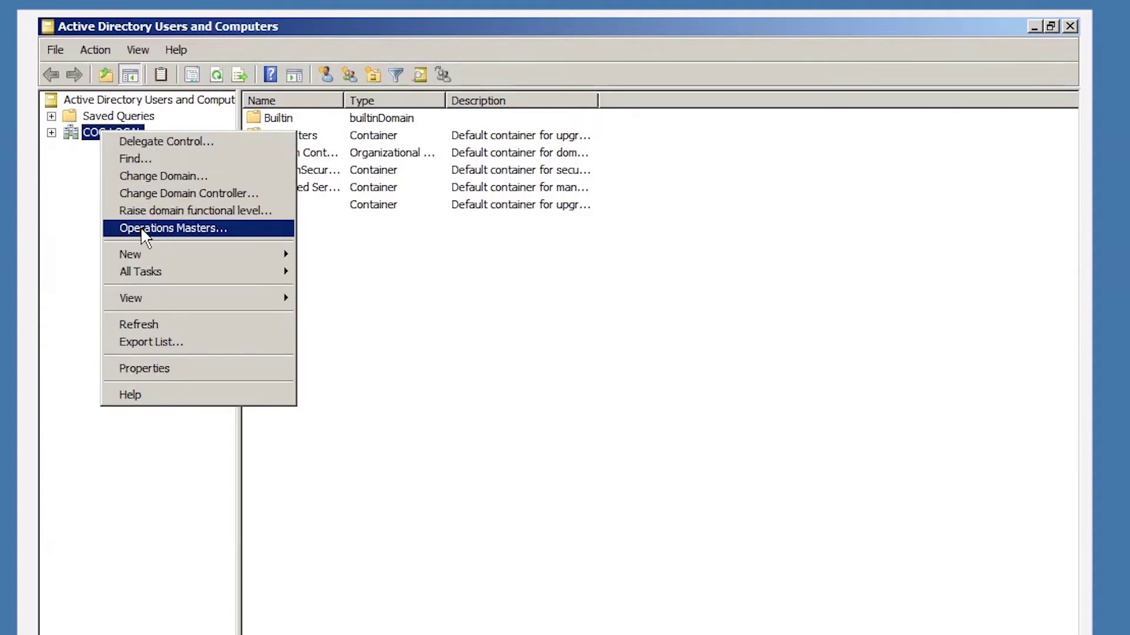
{"action": "mouse_move", "coordinate": [143, 255]}
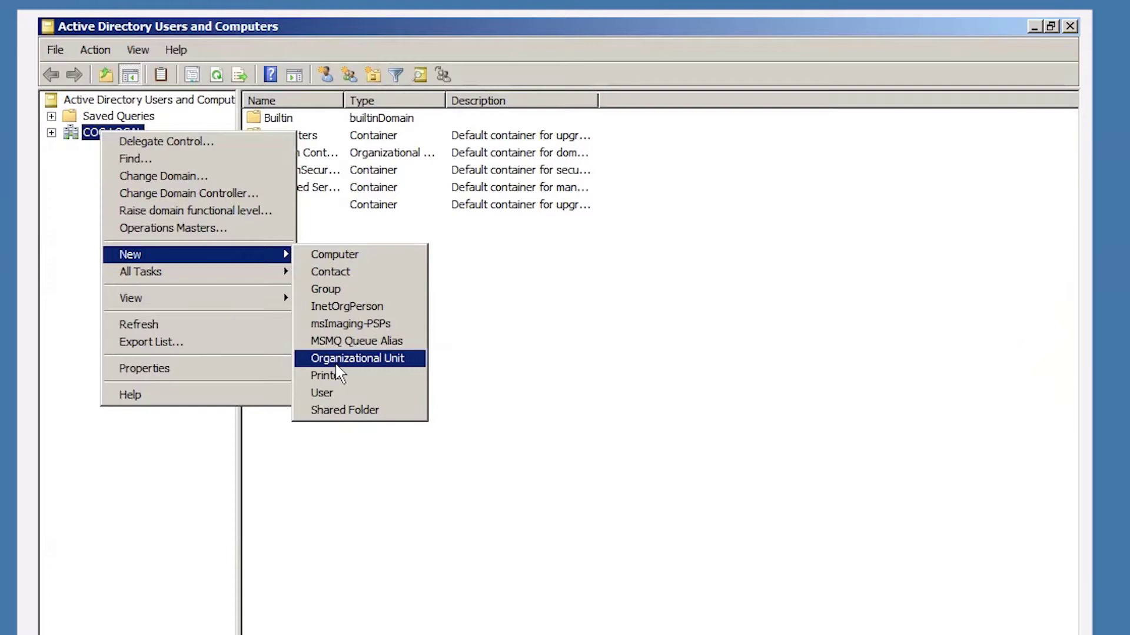
{"action": "left_click", "coordinate": [64, 211]}
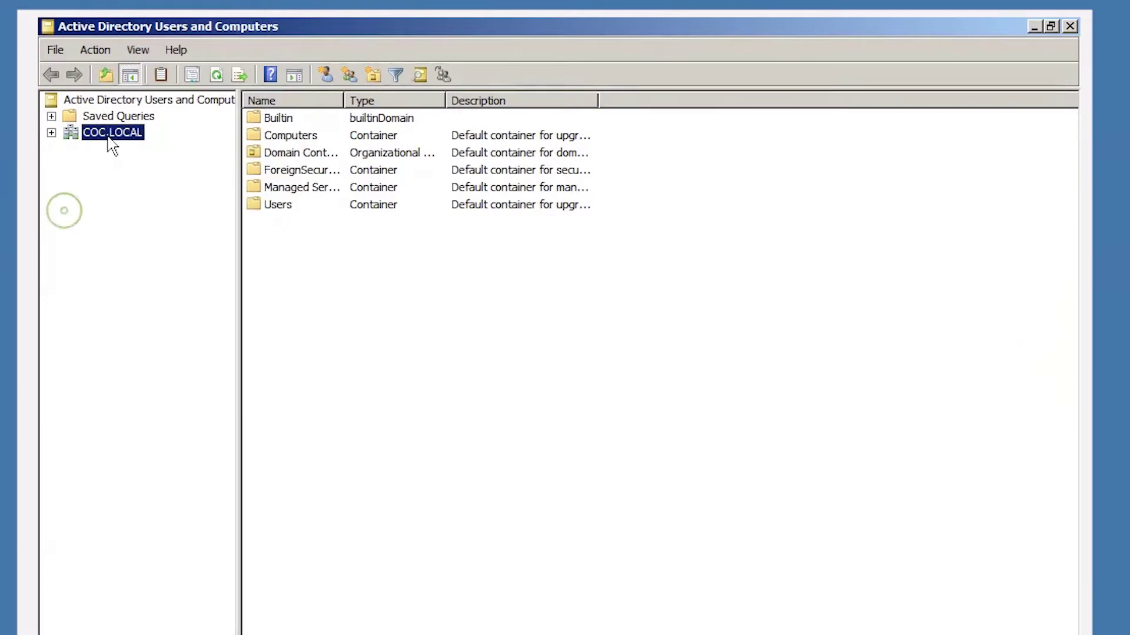
{"action": "right_click", "coordinate": [105, 136]}
{"action": "mouse_move", "coordinate": [194, 295]}
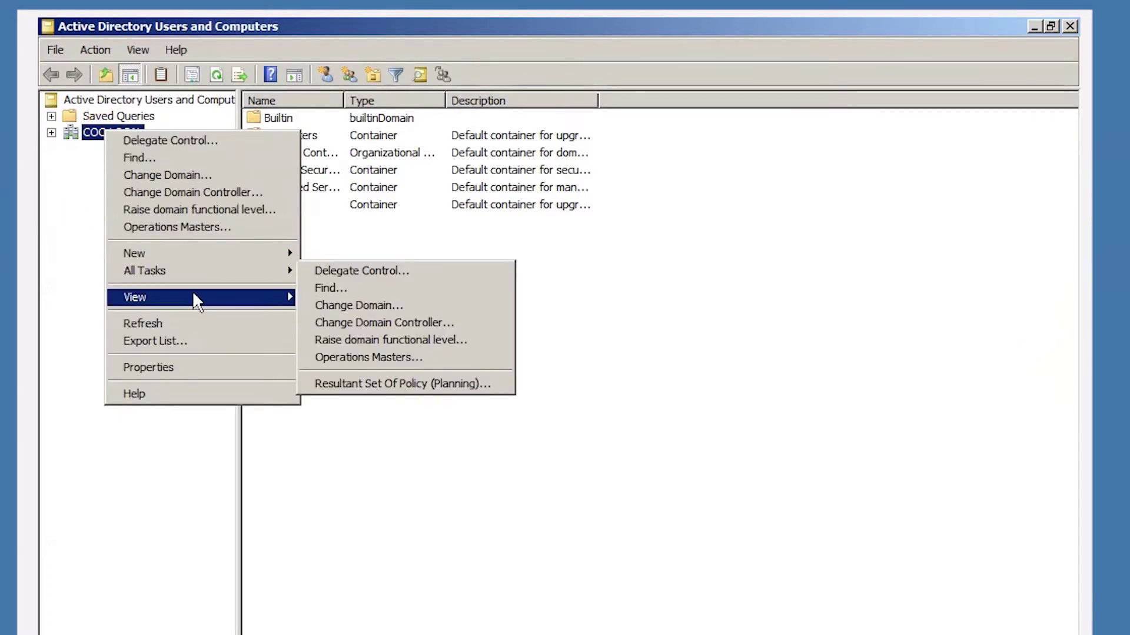
{"action": "mouse_move", "coordinate": [285, 256]}
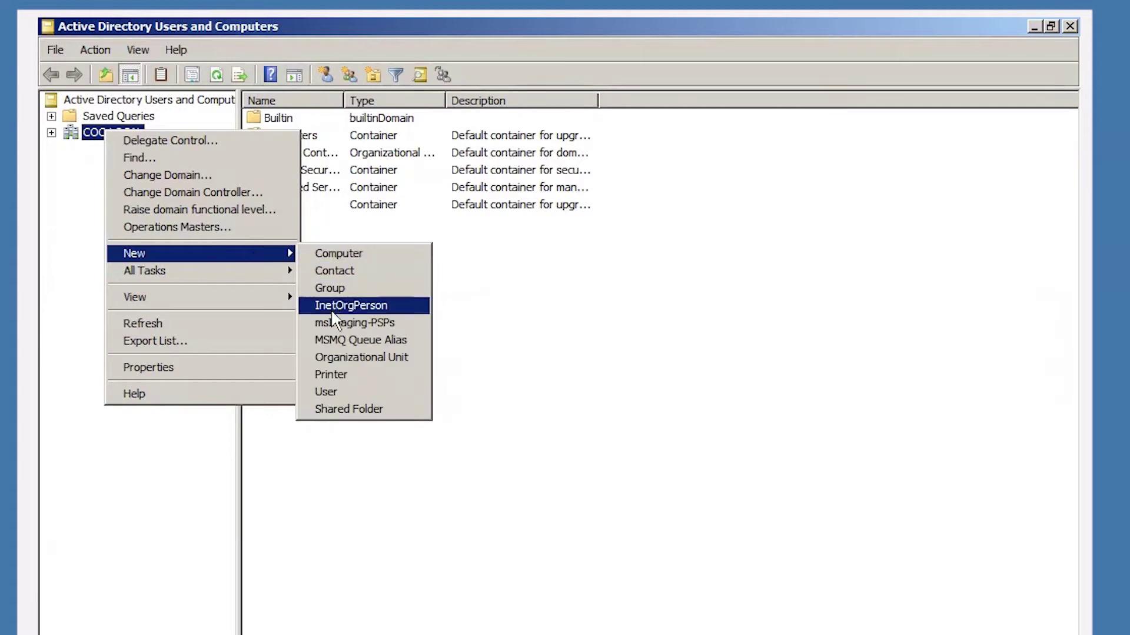
{"action": "left_click", "coordinate": [353, 360]}
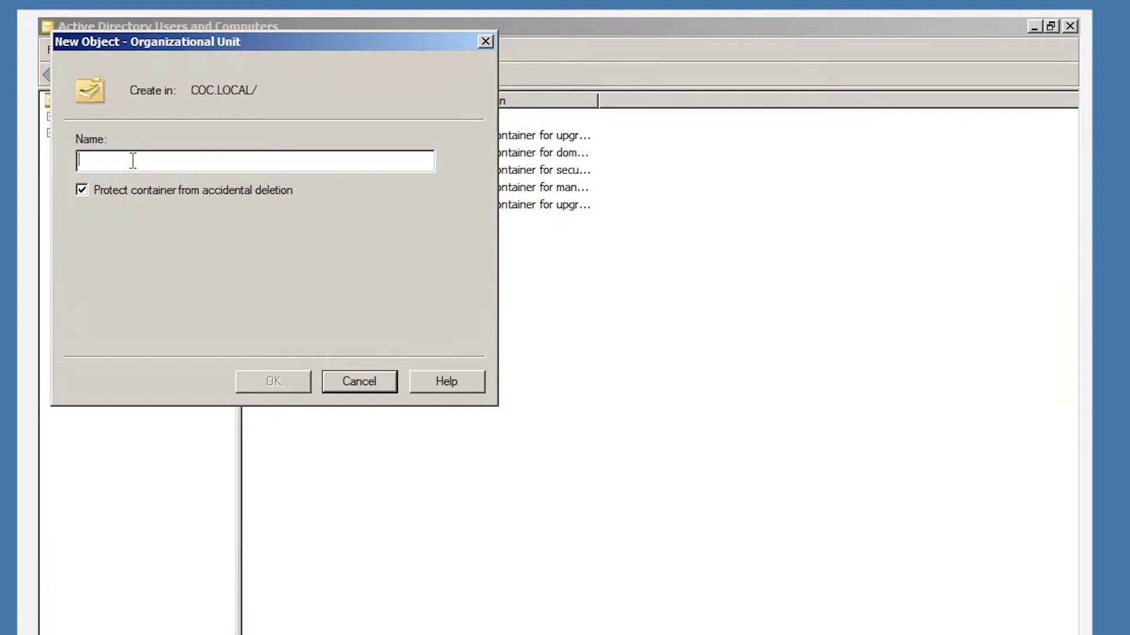
Name the new OU 'Test', toggle the accidental-deletion protection checkbox, and create it.
{"action": "type", "text": "T"}
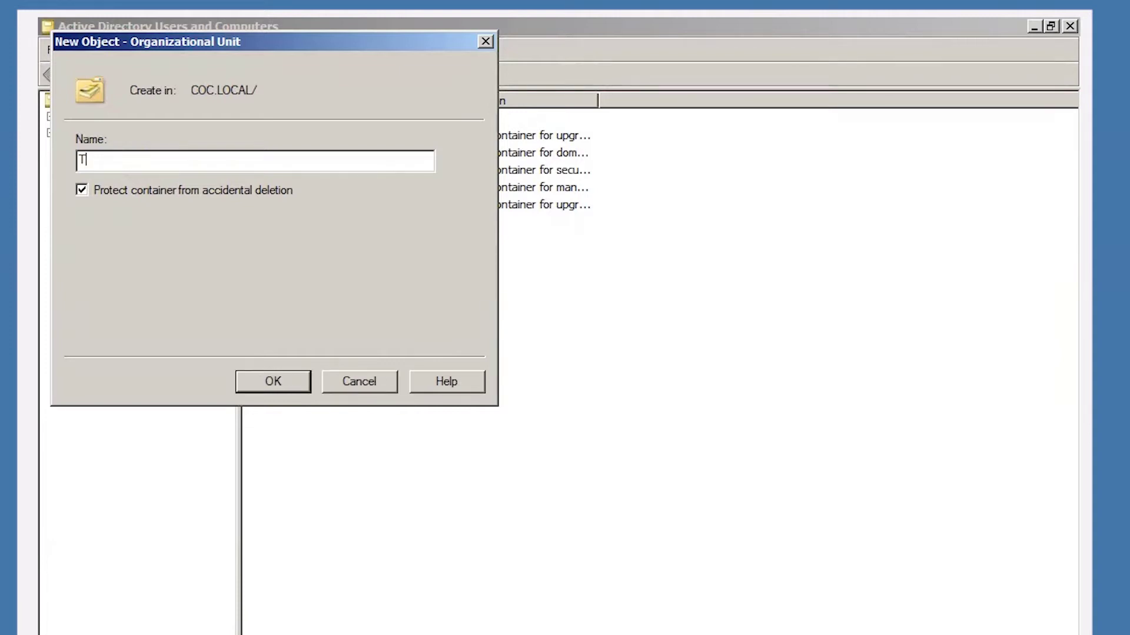
{"action": "type", "text": "est"}
{"action": "left_click", "coordinate": [82, 190]}
{"action": "left_click", "coordinate": [272, 383]}
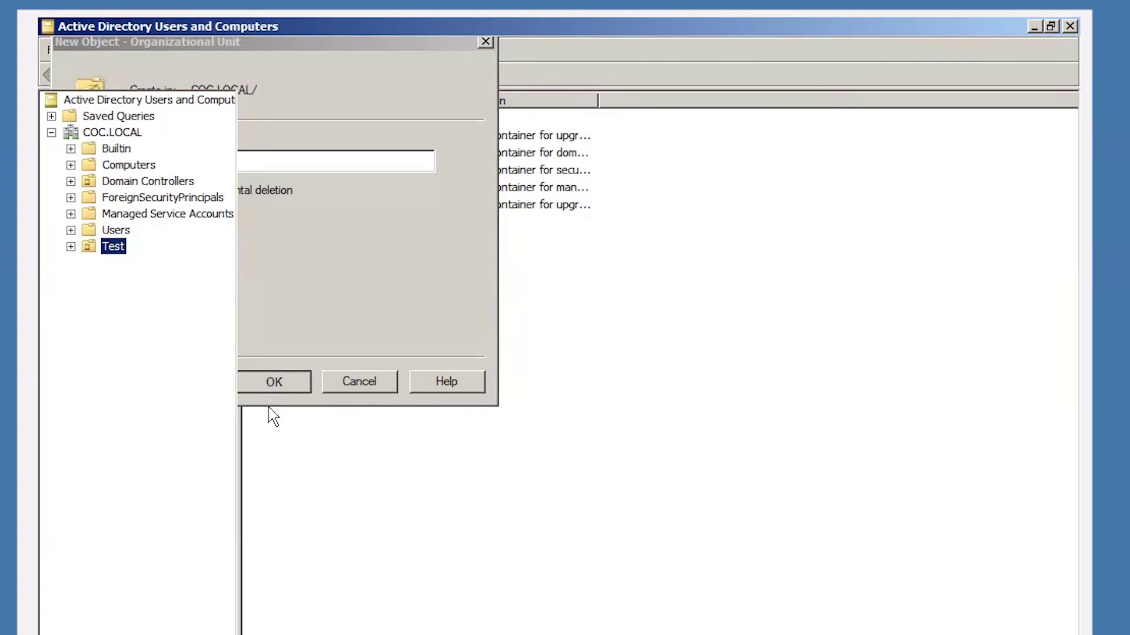
Create the global security group test1g inside the Test OU.
{"action": "right_click", "coordinate": [115, 245]}
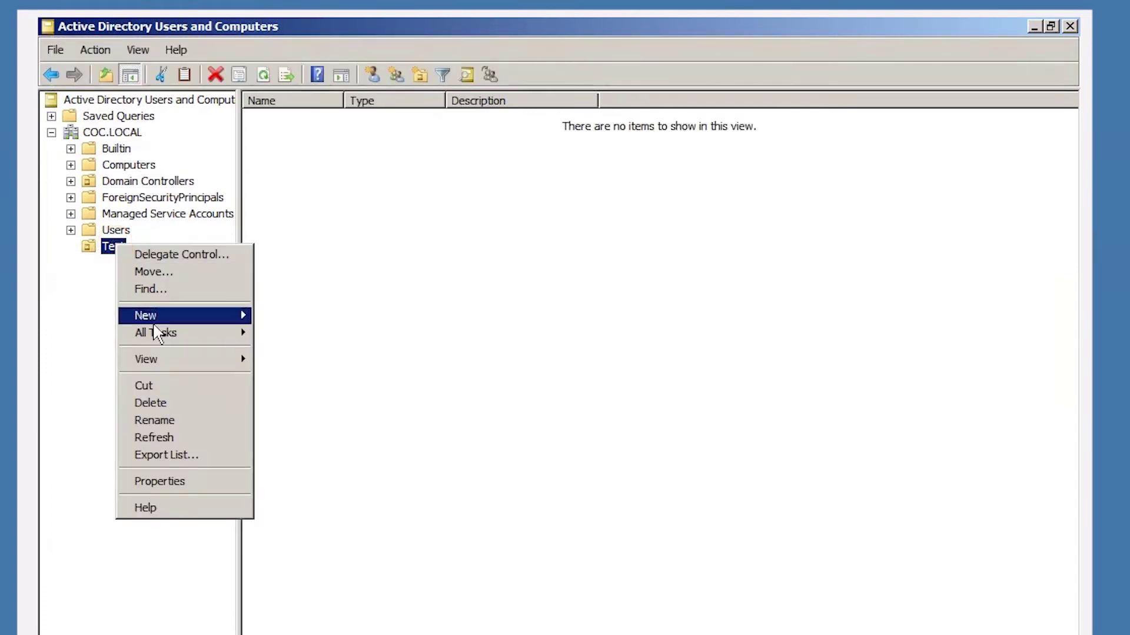
{"action": "left_click", "coordinate": [94, 286]}
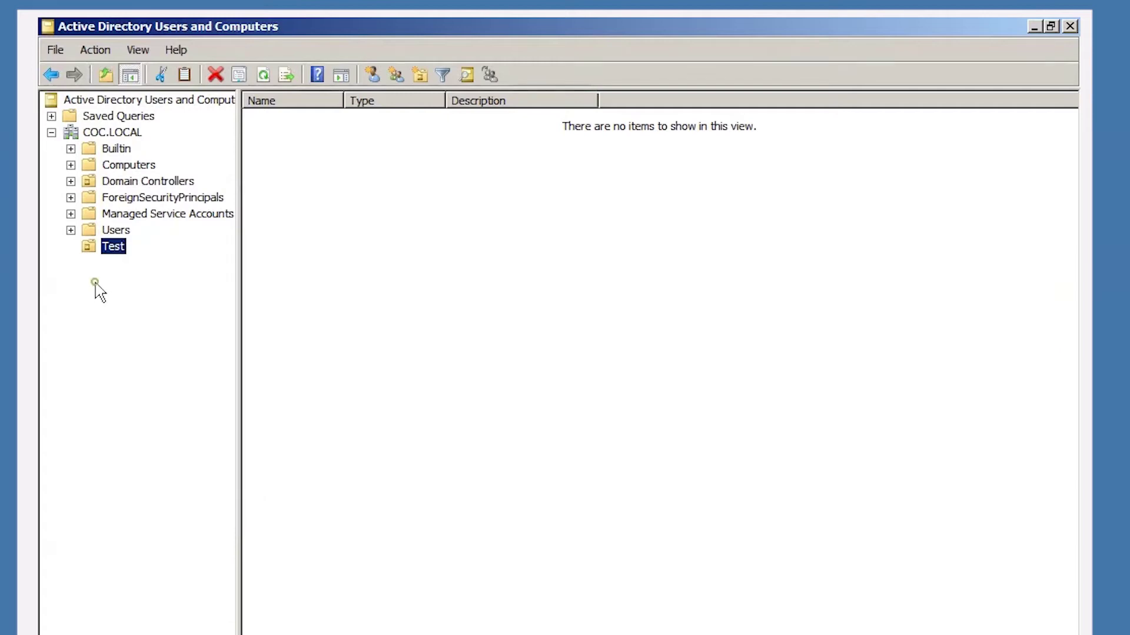
{"action": "right_click", "coordinate": [116, 247]}
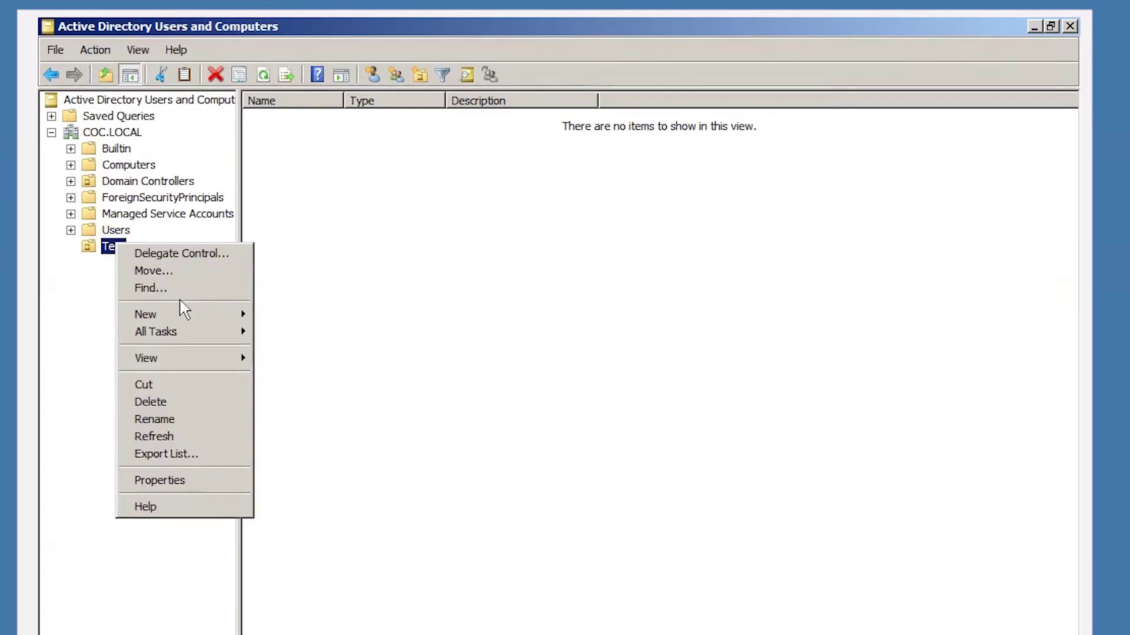
{"action": "mouse_move", "coordinate": [209, 320]}
{"action": "left_click", "coordinate": [293, 351]}
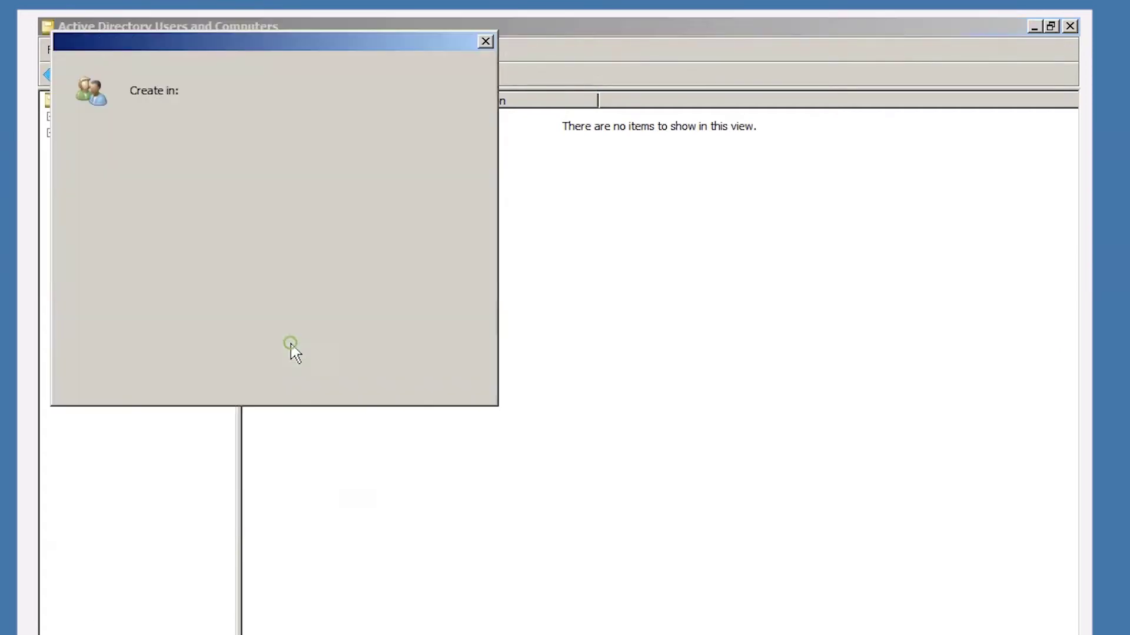
{"action": "type", "text": "test1g"}
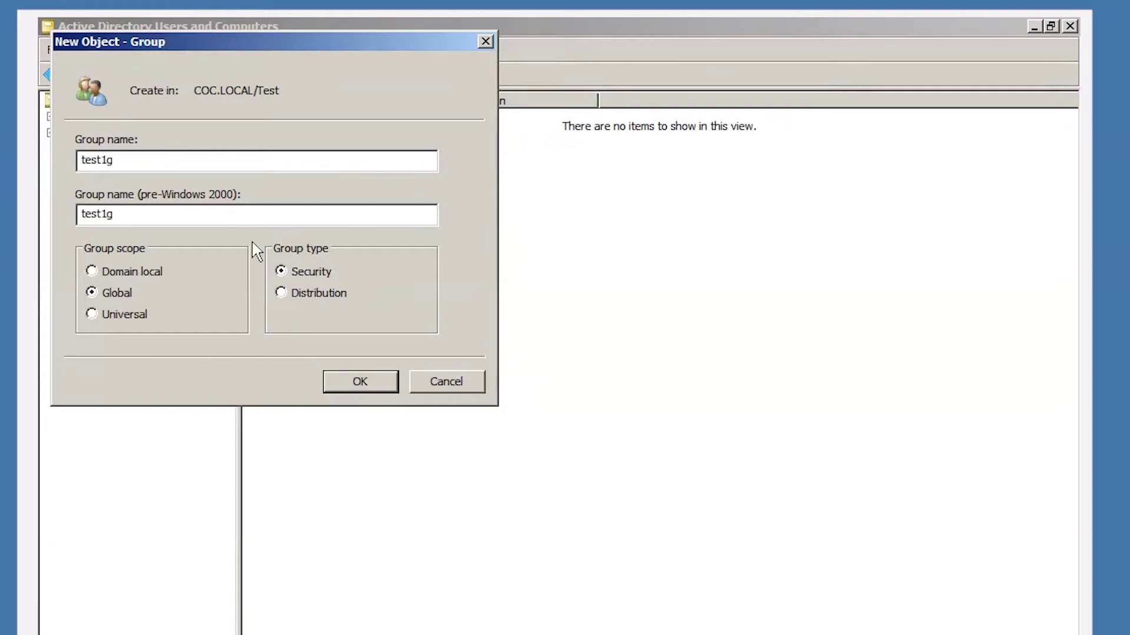
{"action": "left_click", "coordinate": [346, 383]}
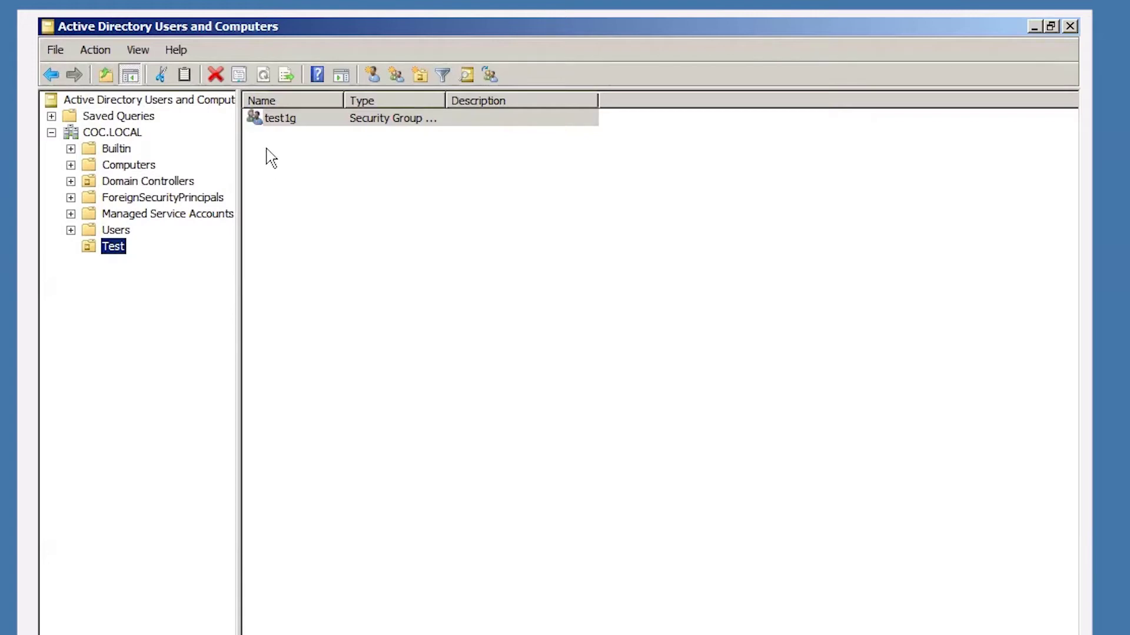
Start a new user in the Test OU, cancel it, and reselect the test1g group.
{"action": "left_click", "coordinate": [278, 120]}
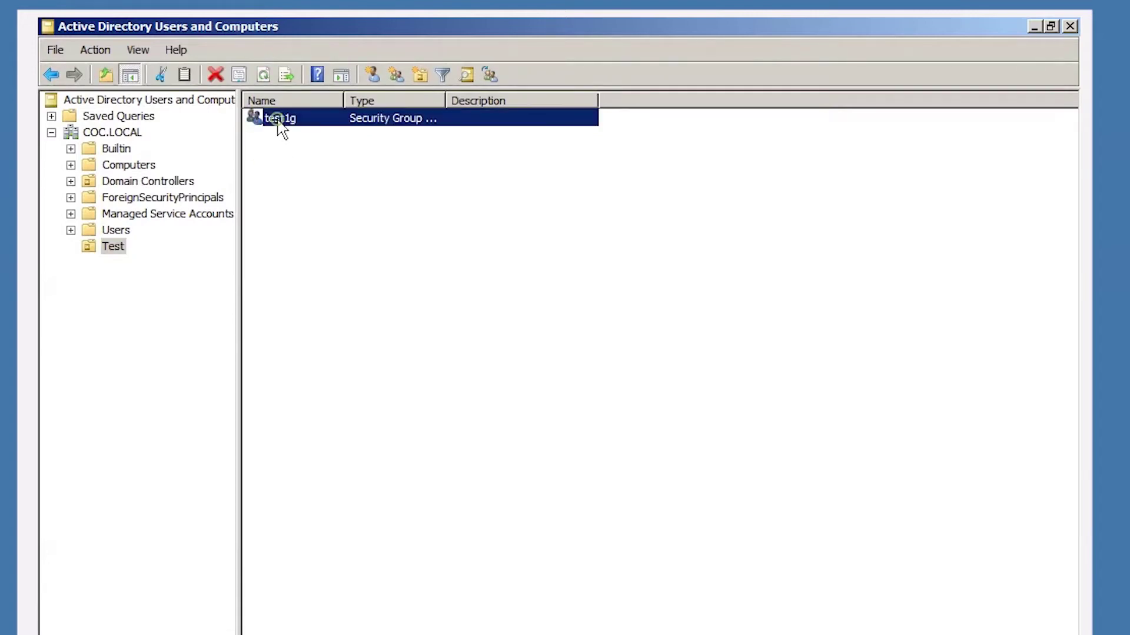
{"action": "right_click", "coordinate": [270, 141]}
{"action": "left_click", "coordinate": [100, 232]}
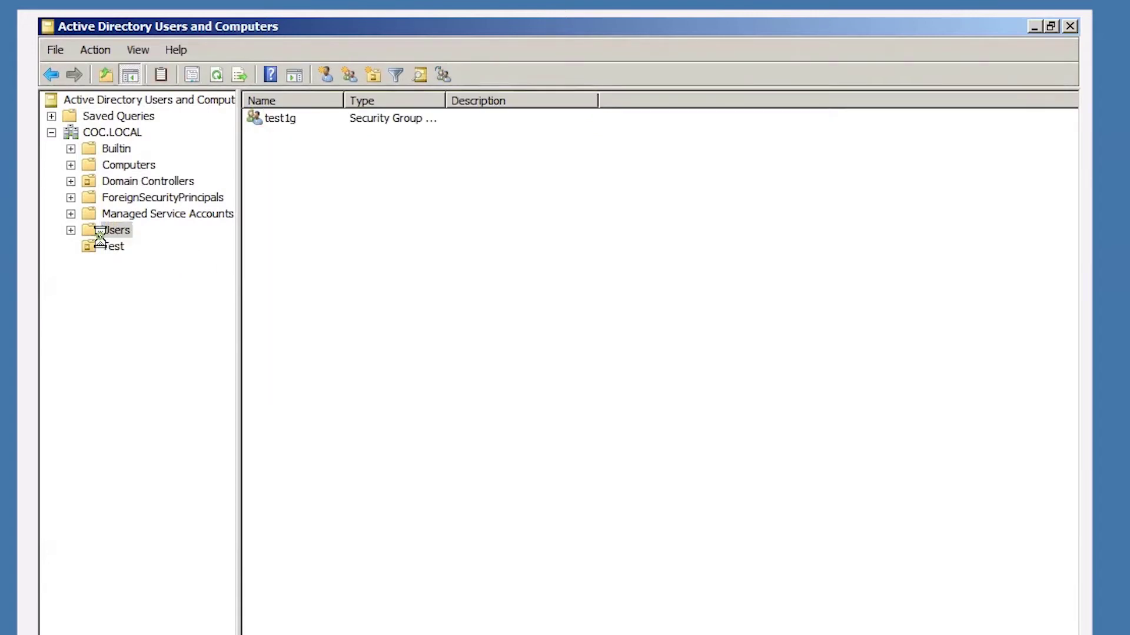
{"action": "left_click", "coordinate": [112, 247]}
{"action": "right_click", "coordinate": [113, 248]}
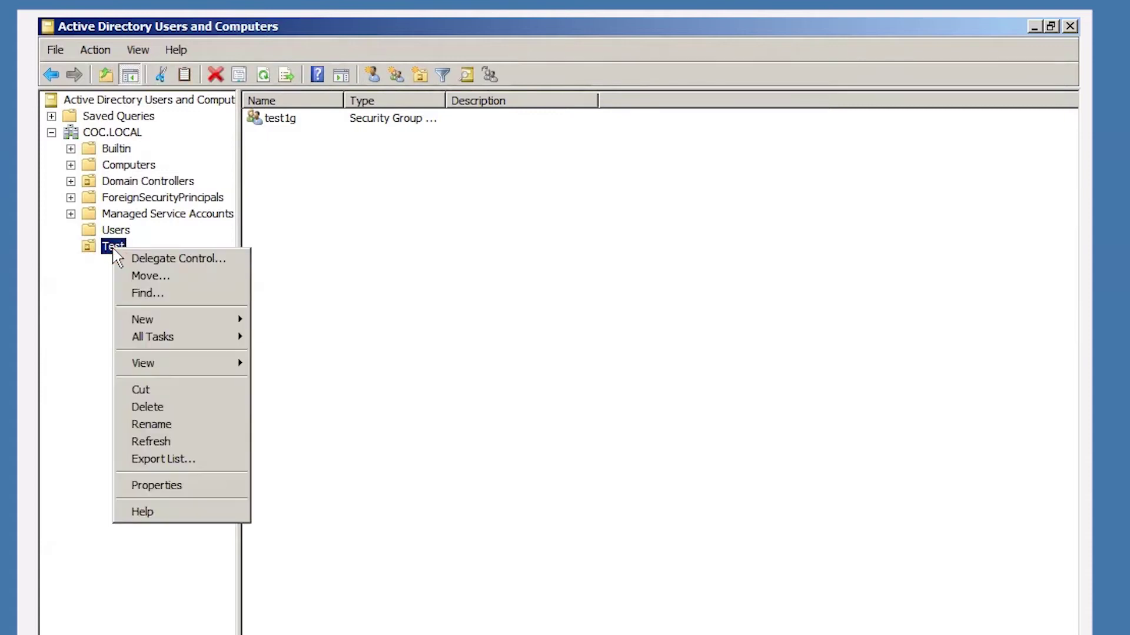
{"action": "mouse_move", "coordinate": [227, 318]}
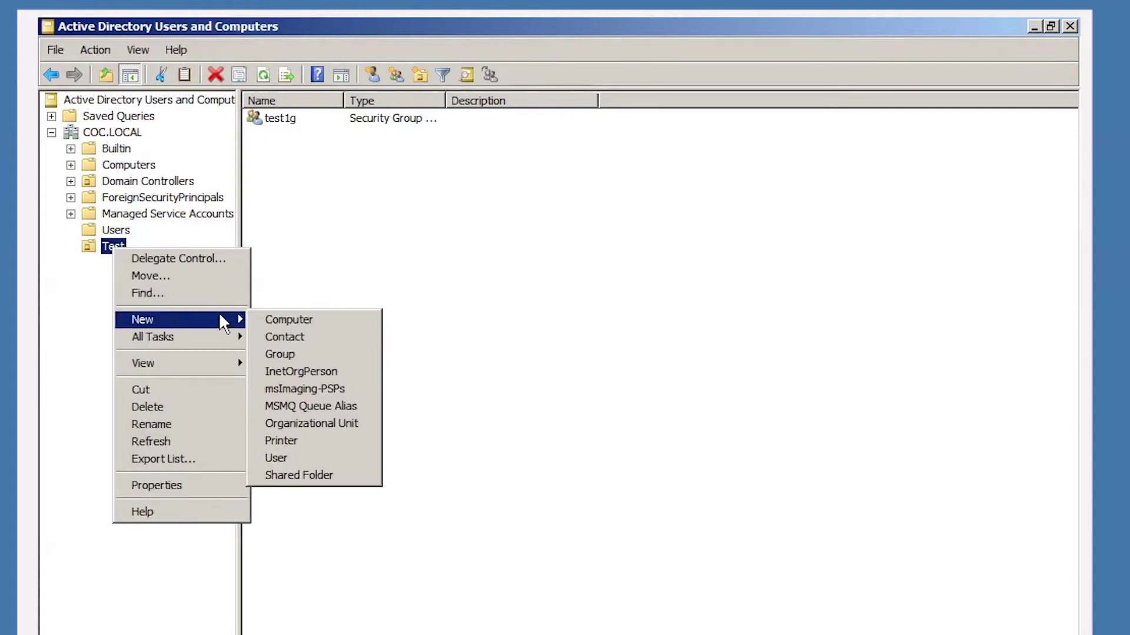
{"action": "left_click", "coordinate": [277, 458]}
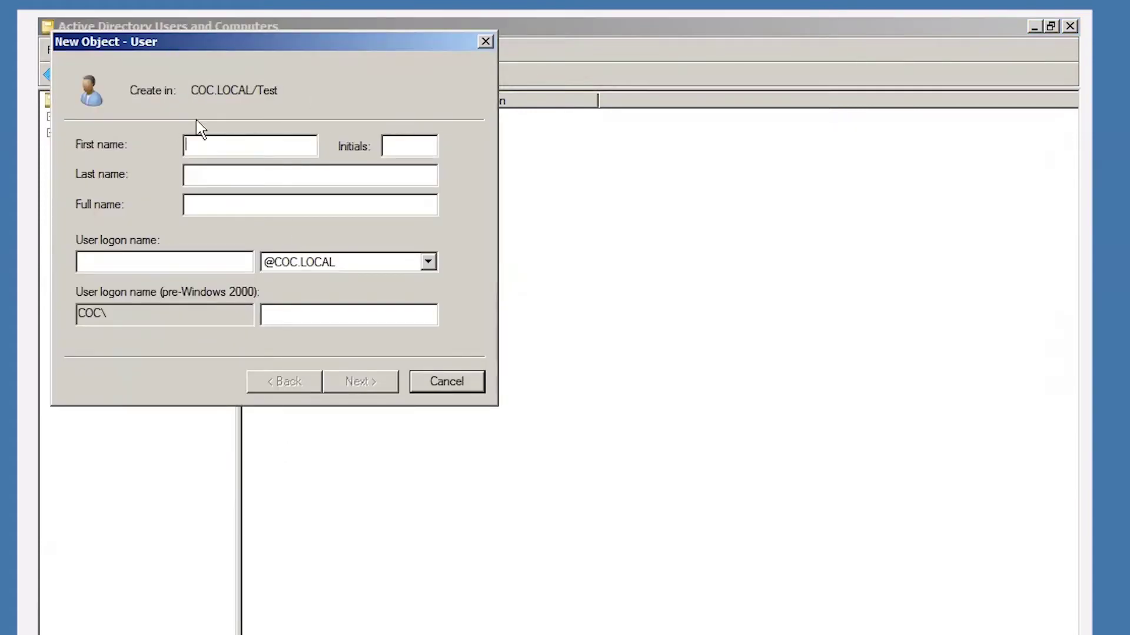
{"action": "left_click", "coordinate": [446, 382]}
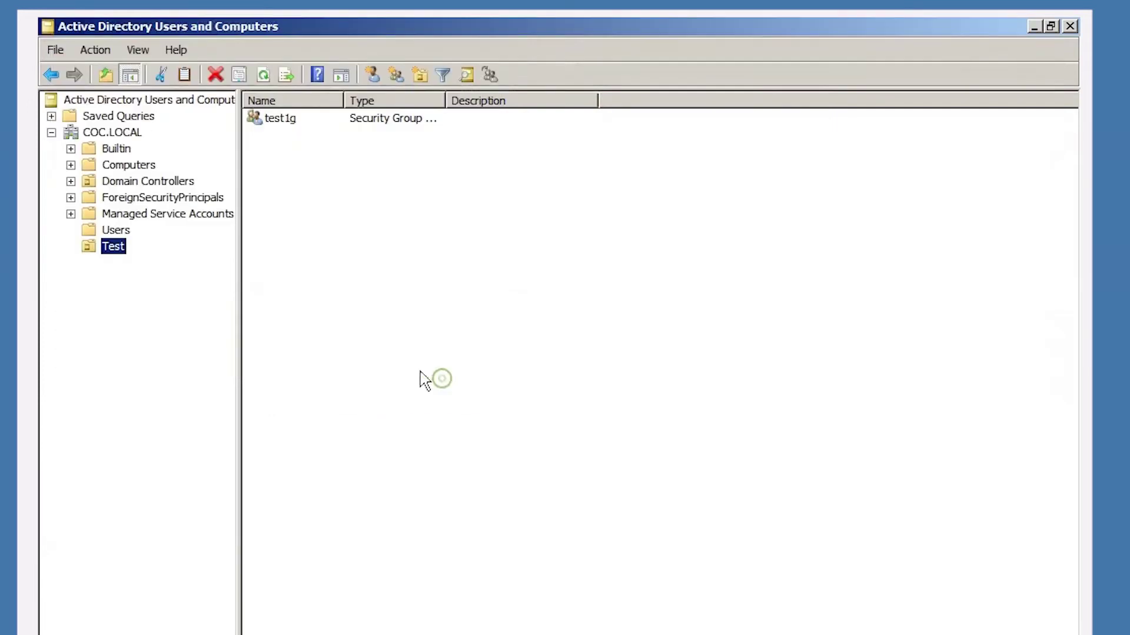
{"action": "left_click", "coordinate": [283, 121]}
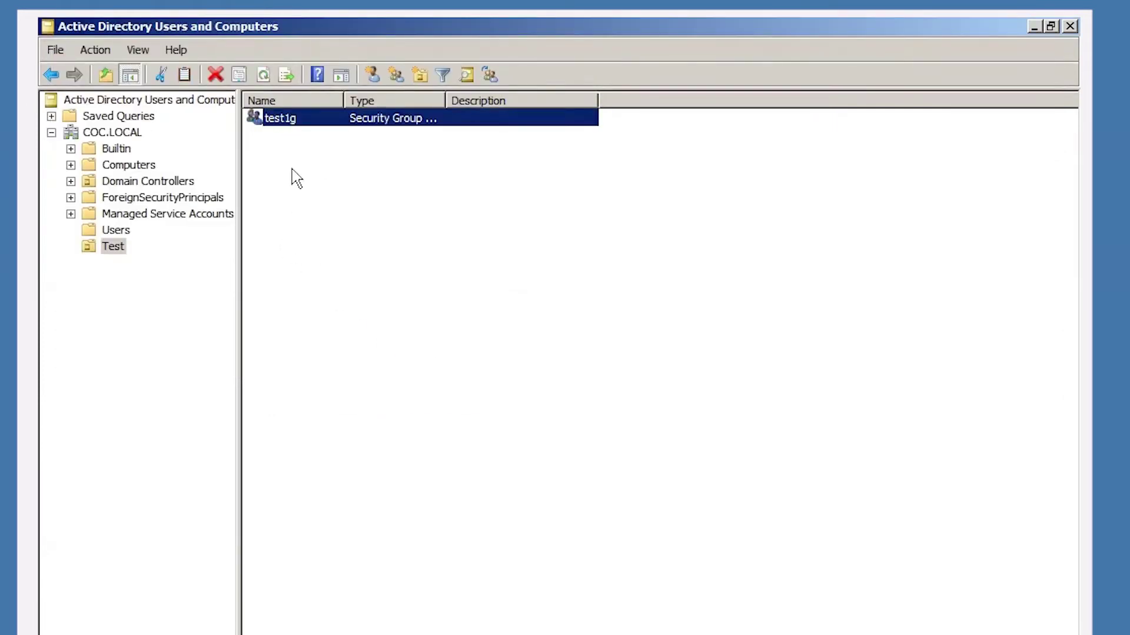
{"action": "left_click", "coordinate": [296, 177]}
Delete the test1g group and confirm.
{"action": "left_click", "coordinate": [280, 124]}
{"action": "right_click", "coordinate": [278, 120]}
{"action": "left_click", "coordinate": [321, 232]}
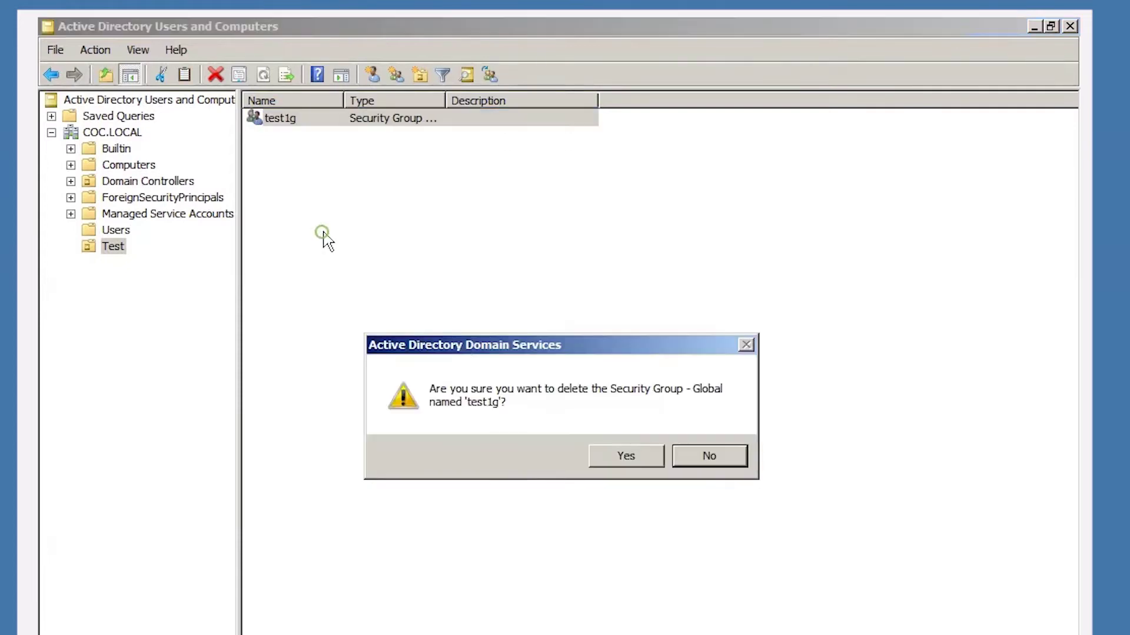
{"action": "left_click", "coordinate": [615, 458]}
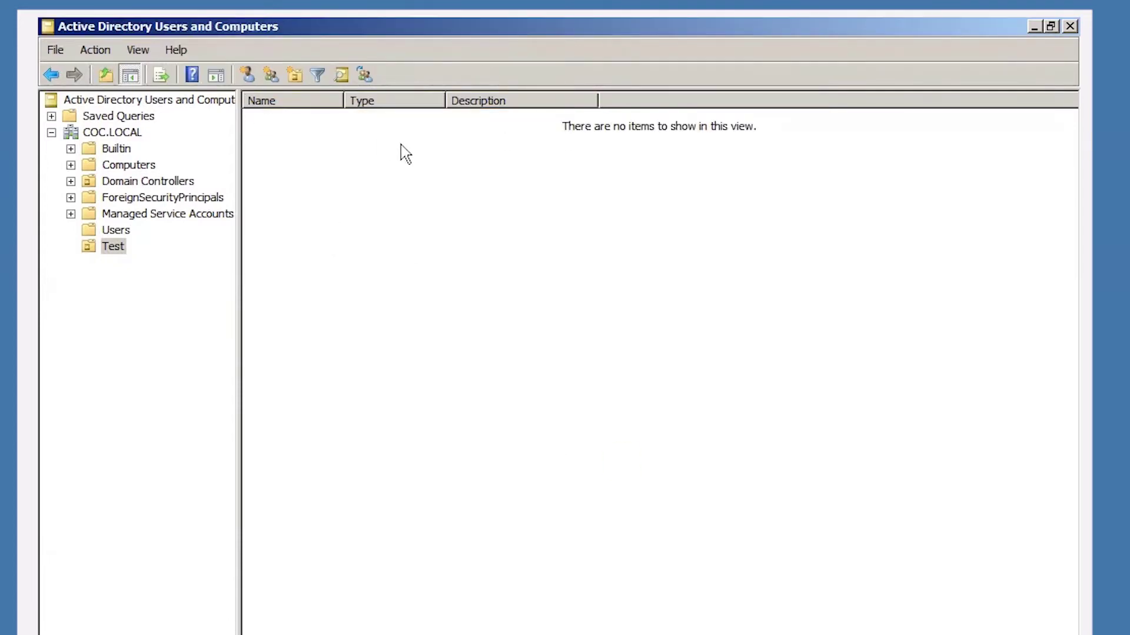
Try deleting the Test OU, dismiss the protection error, and show COC.LOCAL's contents.
{"action": "right_click", "coordinate": [118, 248]}
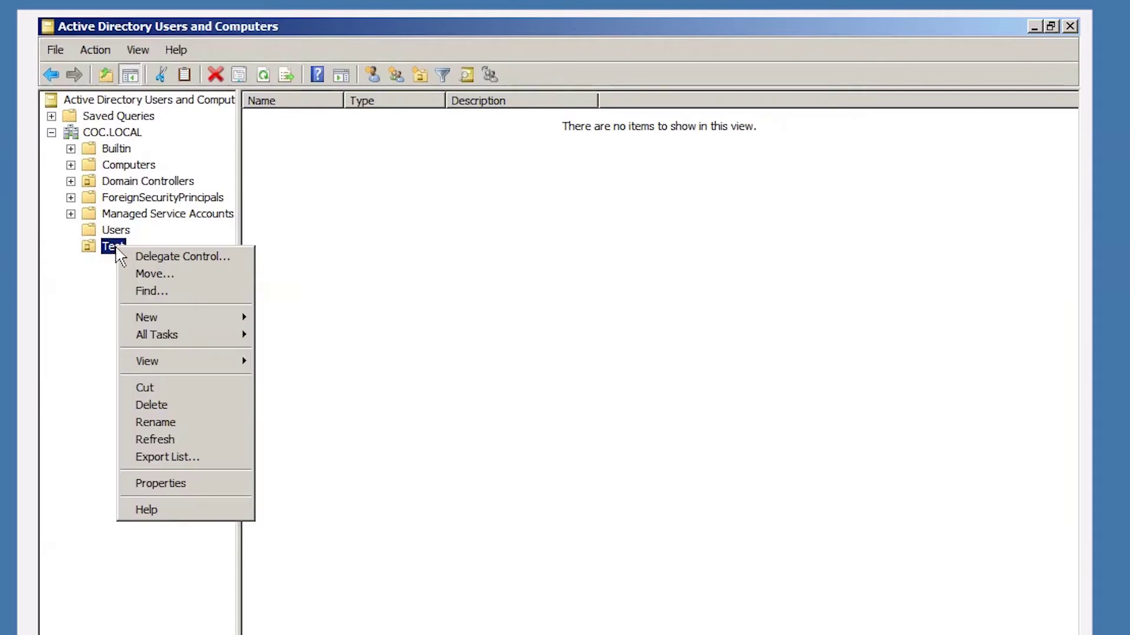
{"action": "left_click", "coordinate": [165, 404]}
{"action": "left_click", "coordinate": [633, 458]}
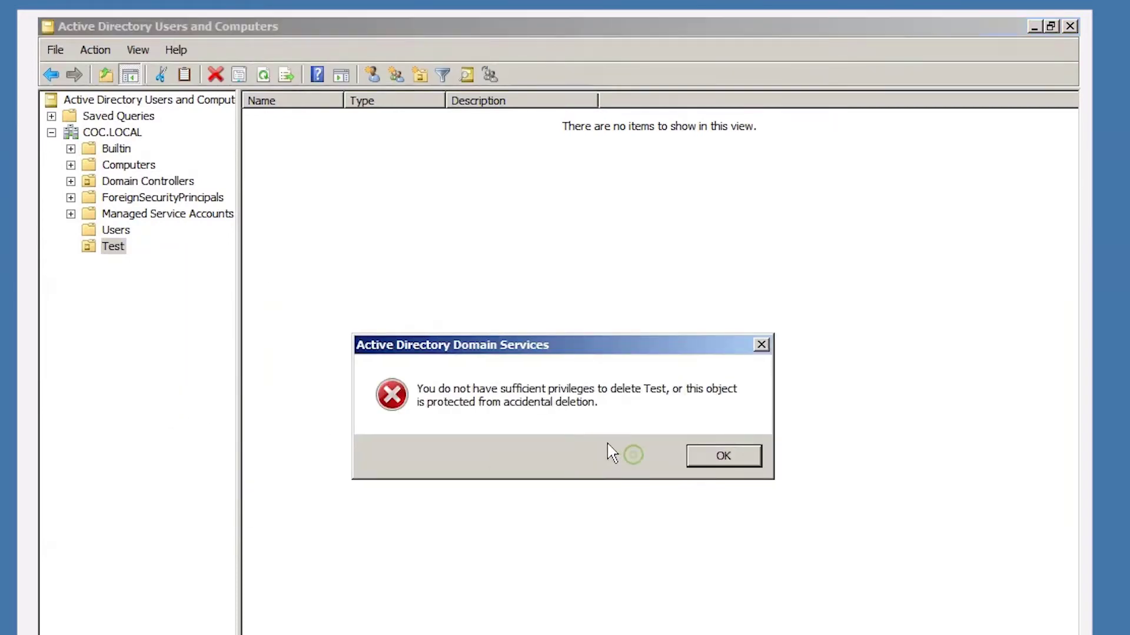
{"action": "left_click_drag", "start_coordinate": [489, 347], "coordinate": [361, 249]}
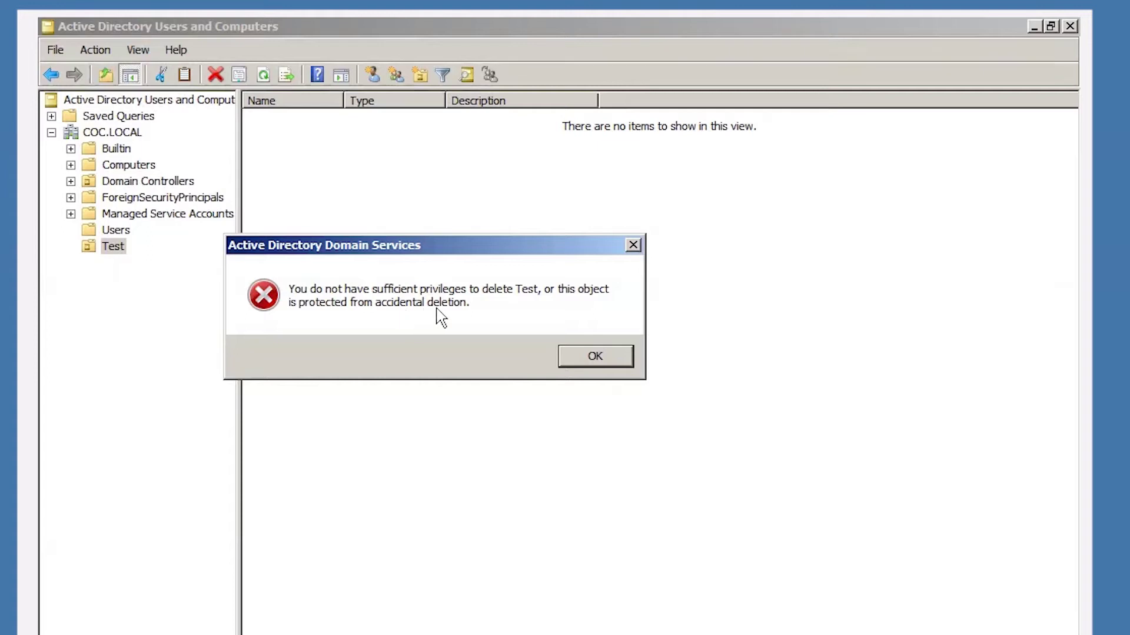
{"action": "left_click", "coordinate": [595, 356]}
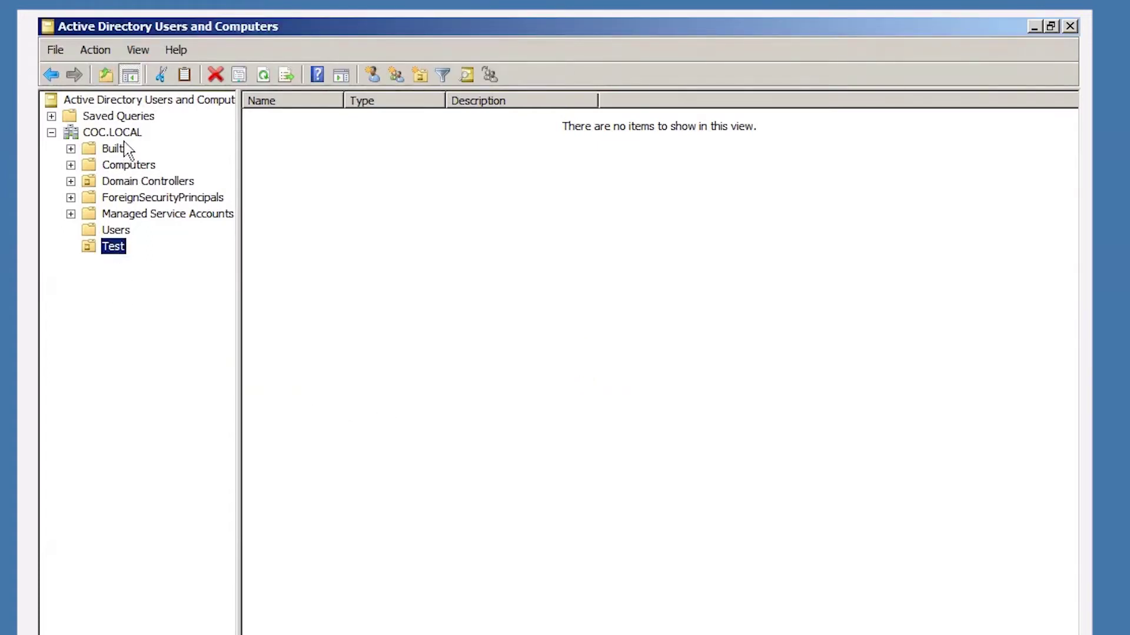
{"action": "left_click", "coordinate": [91, 133]}
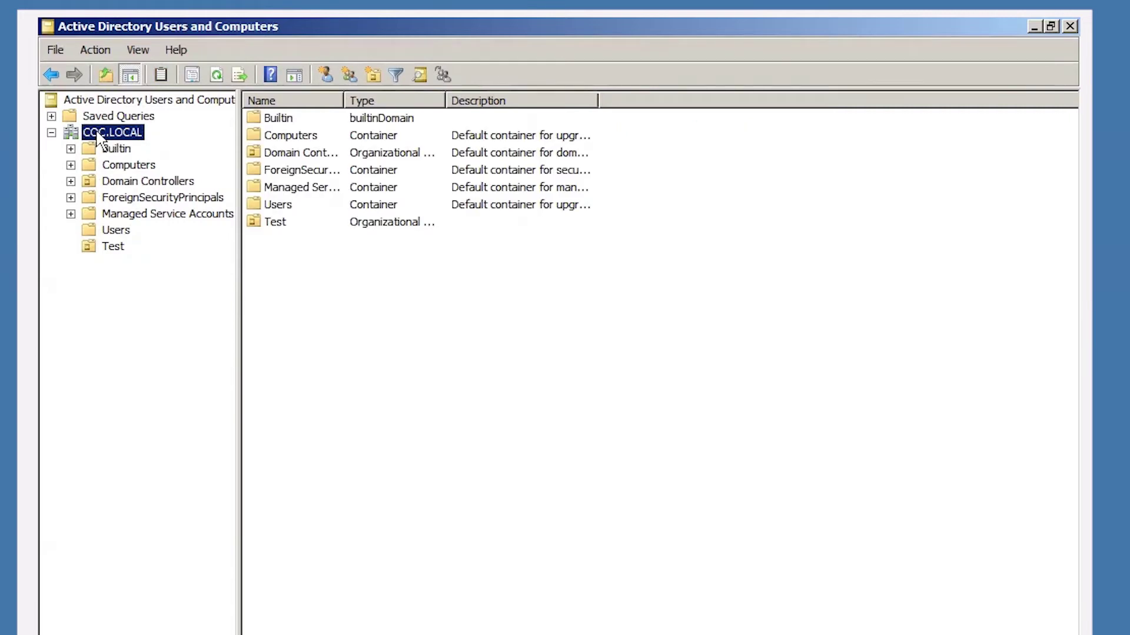
Turn on View > Advanced Features for COC.LOCAL and select the Test OU.
{"action": "right_click", "coordinate": [97, 134]}
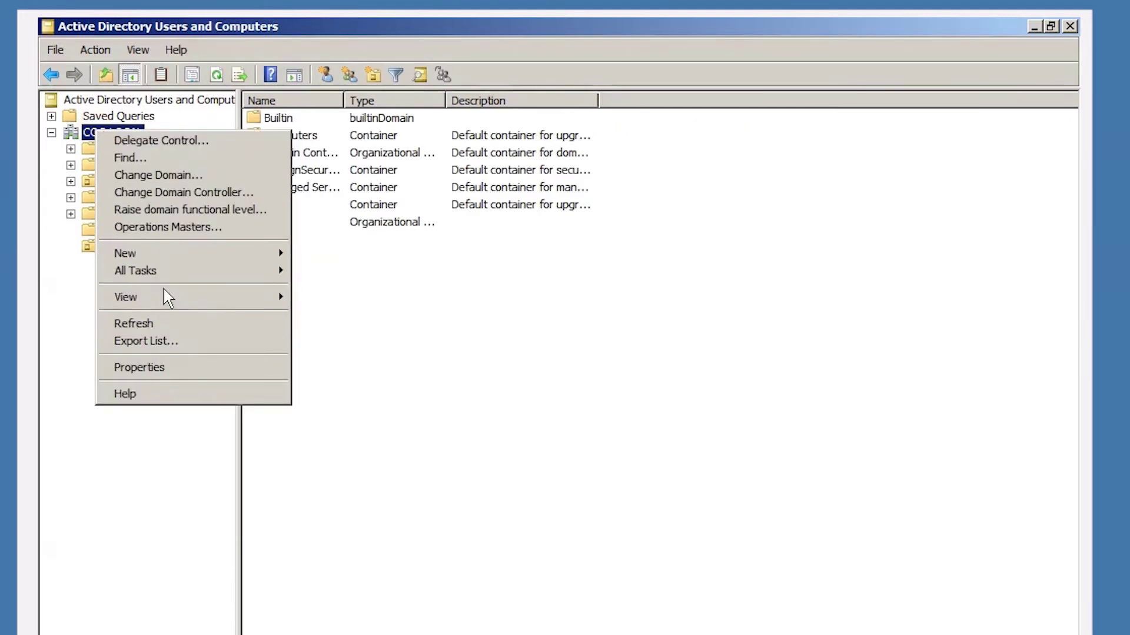
{"action": "mouse_move", "coordinate": [149, 291]}
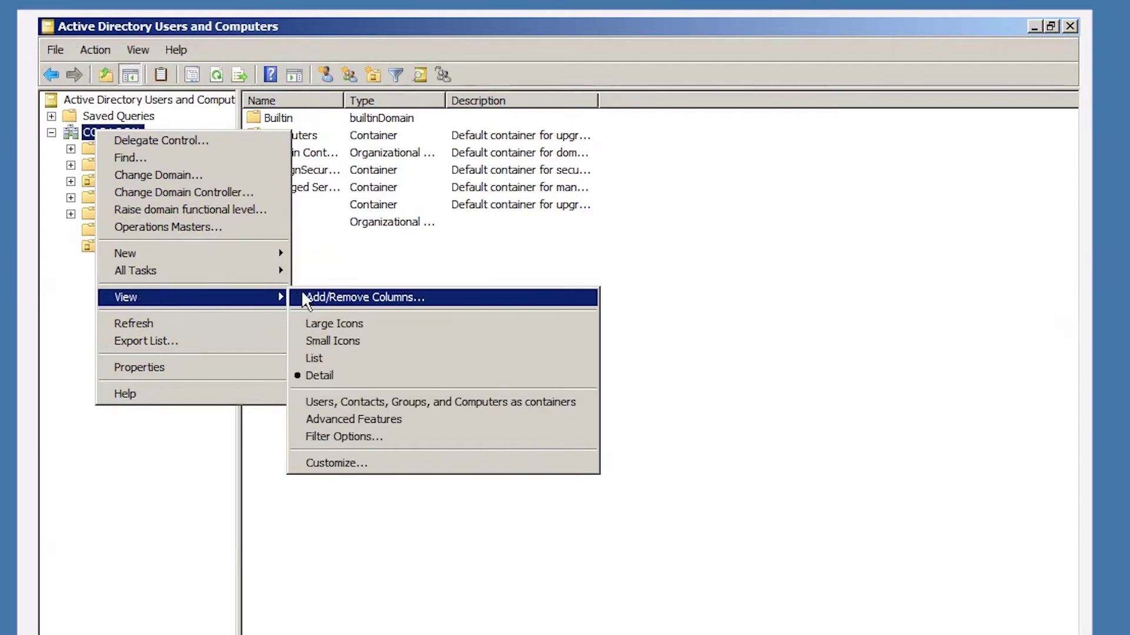
{"action": "left_click", "coordinate": [334, 421]}
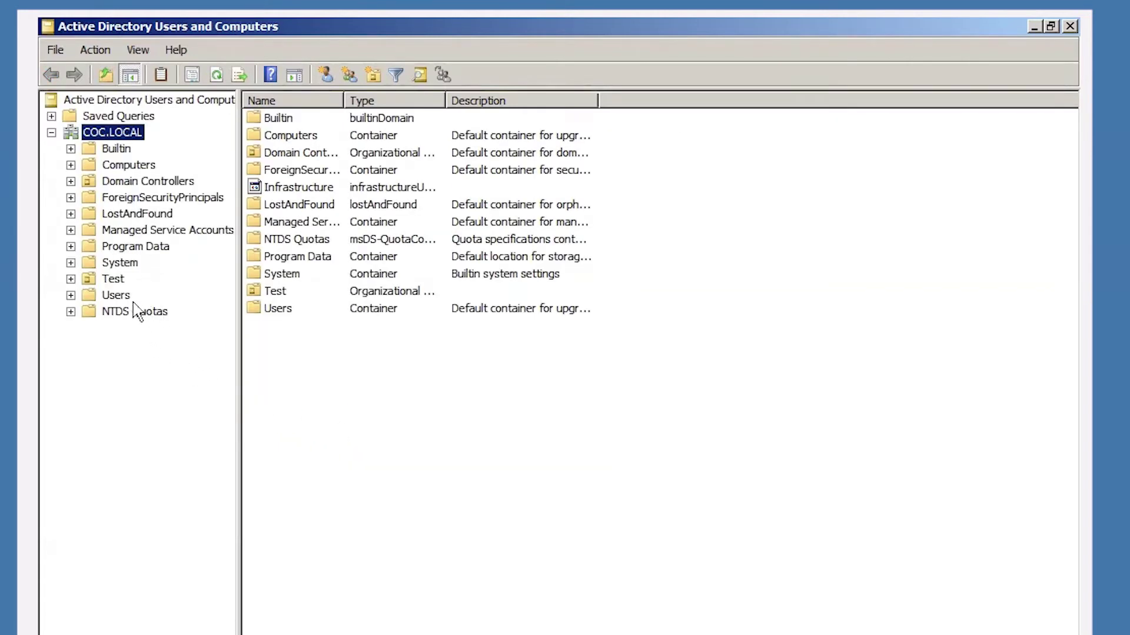
{"action": "left_click", "coordinate": [113, 280]}
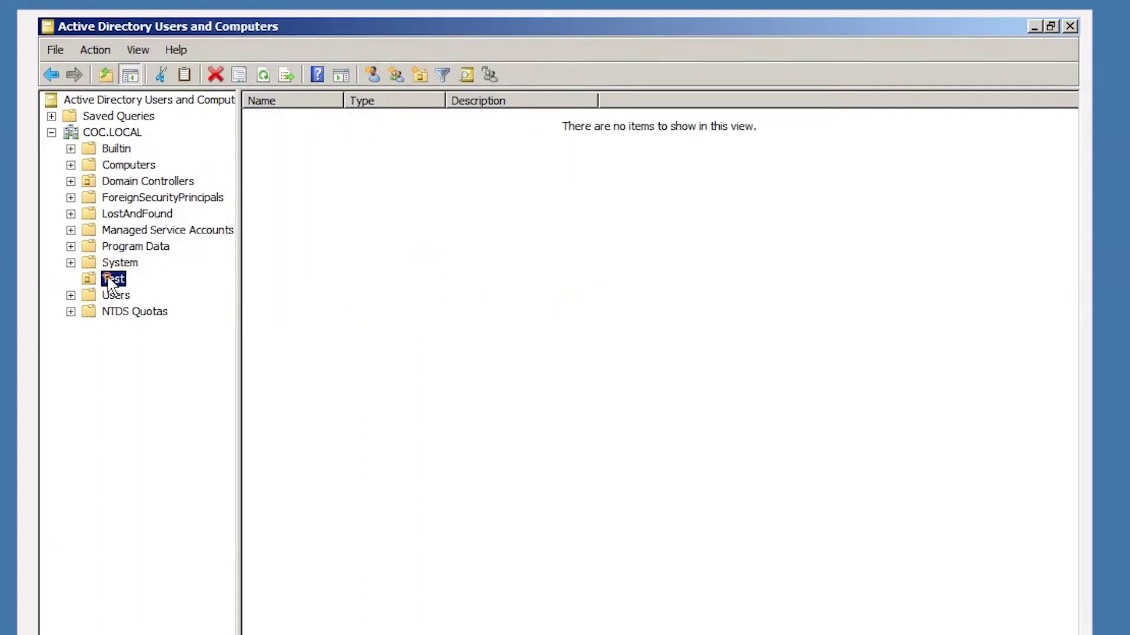
Clear 'Protect object from accidental deletion' on the Test OU's Object tab and apply.
{"action": "right_click", "coordinate": [113, 282]}
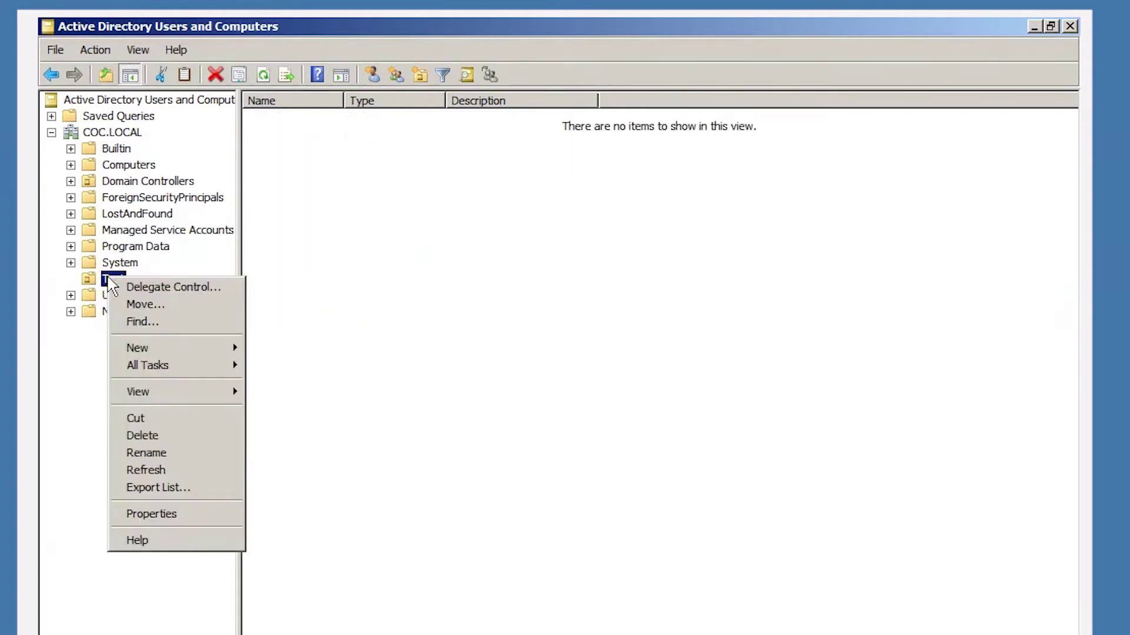
{"action": "left_click", "coordinate": [152, 515]}
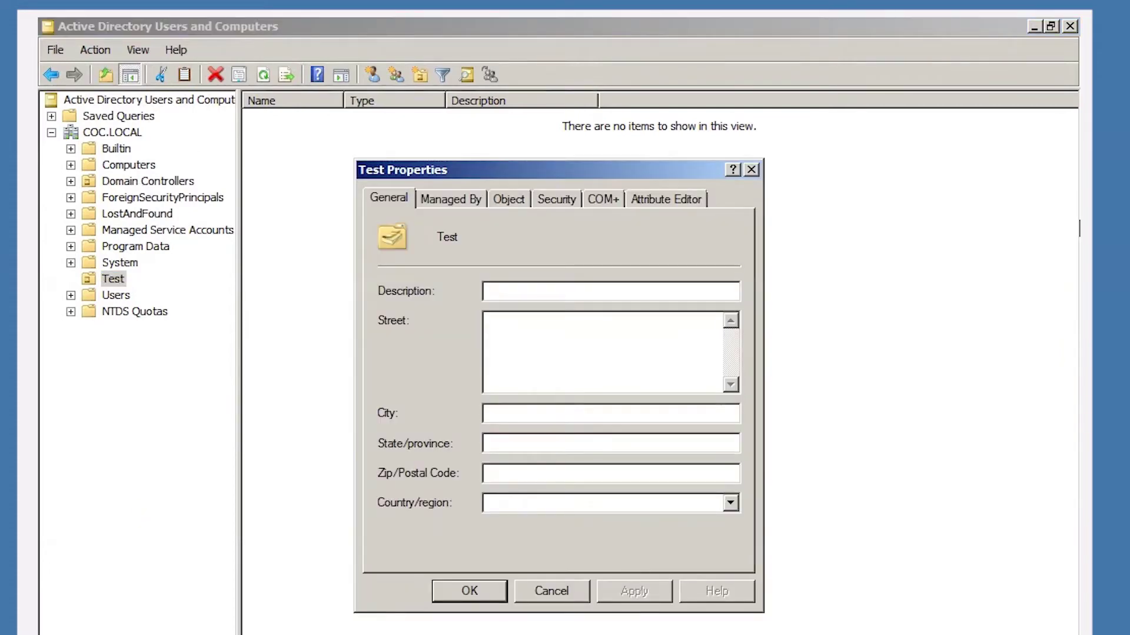
{"action": "left_click", "coordinate": [510, 199]}
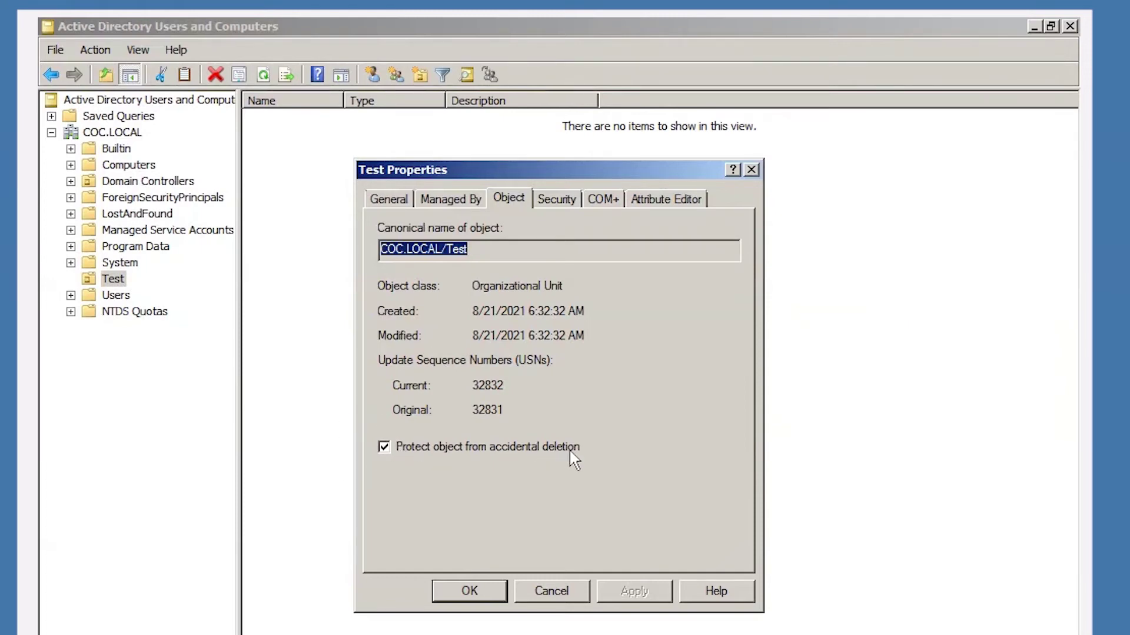
{"action": "left_click", "coordinate": [385, 450]}
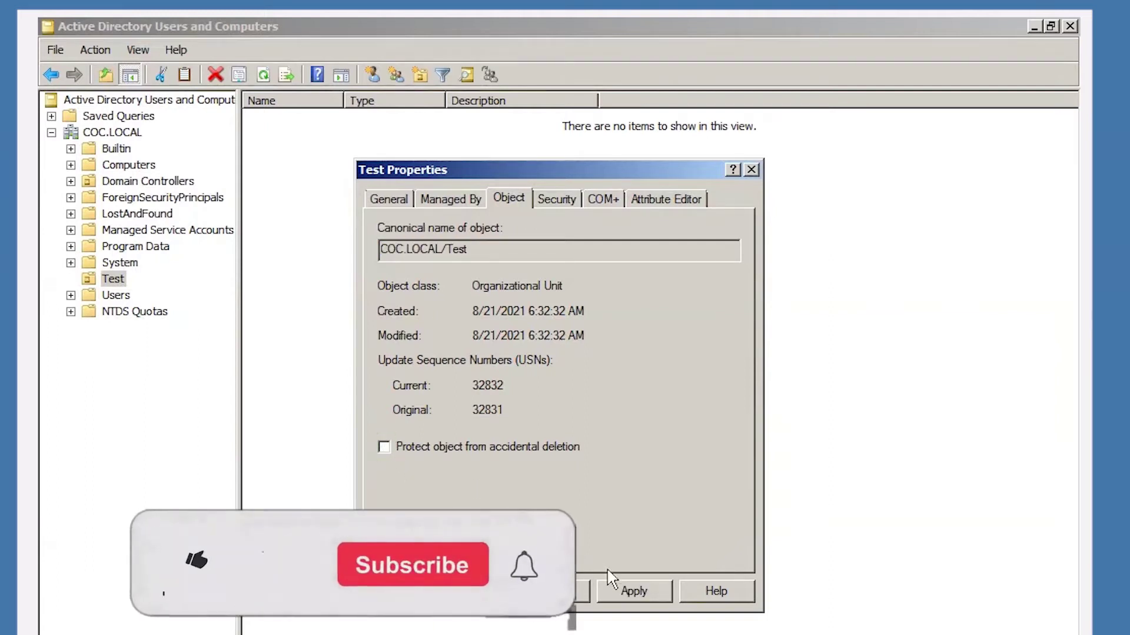
{"action": "left_click", "coordinate": [633, 591]}
{"action": "left_click", "coordinate": [470, 592]}
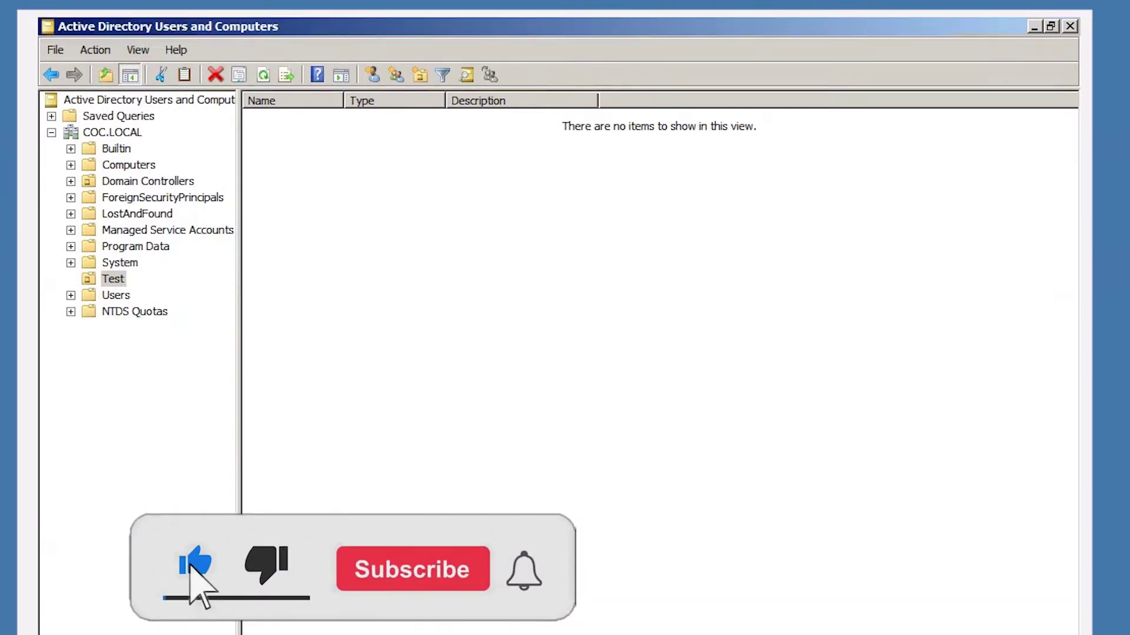
Delete the Test OU and confirm the deletion.
{"action": "right_click", "coordinate": [112, 281]}
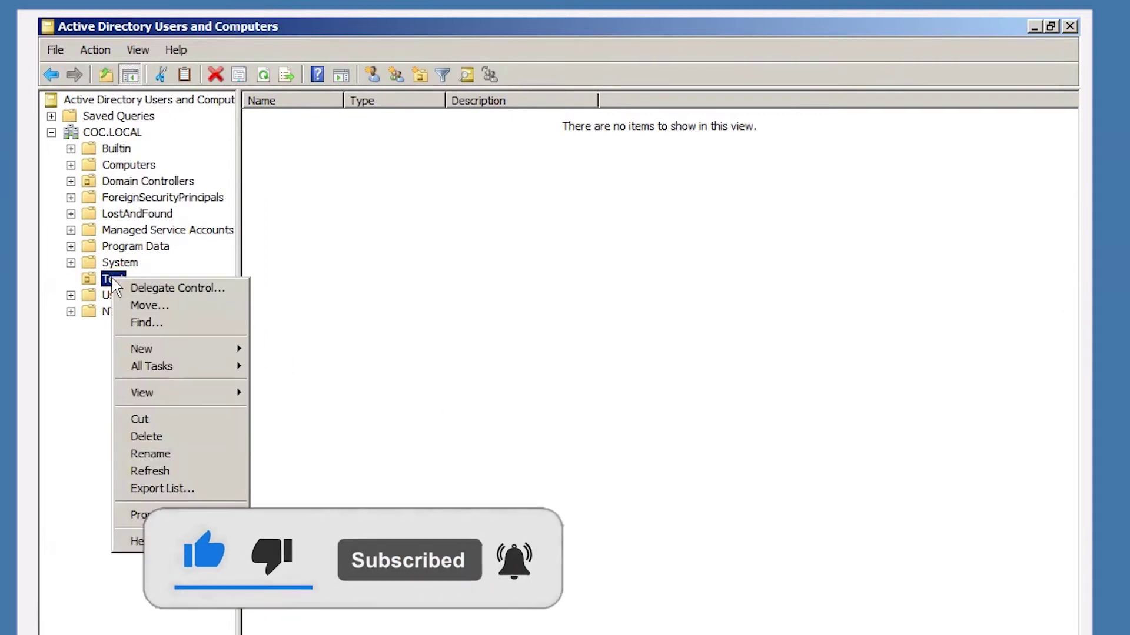
{"action": "left_click", "coordinate": [174, 443]}
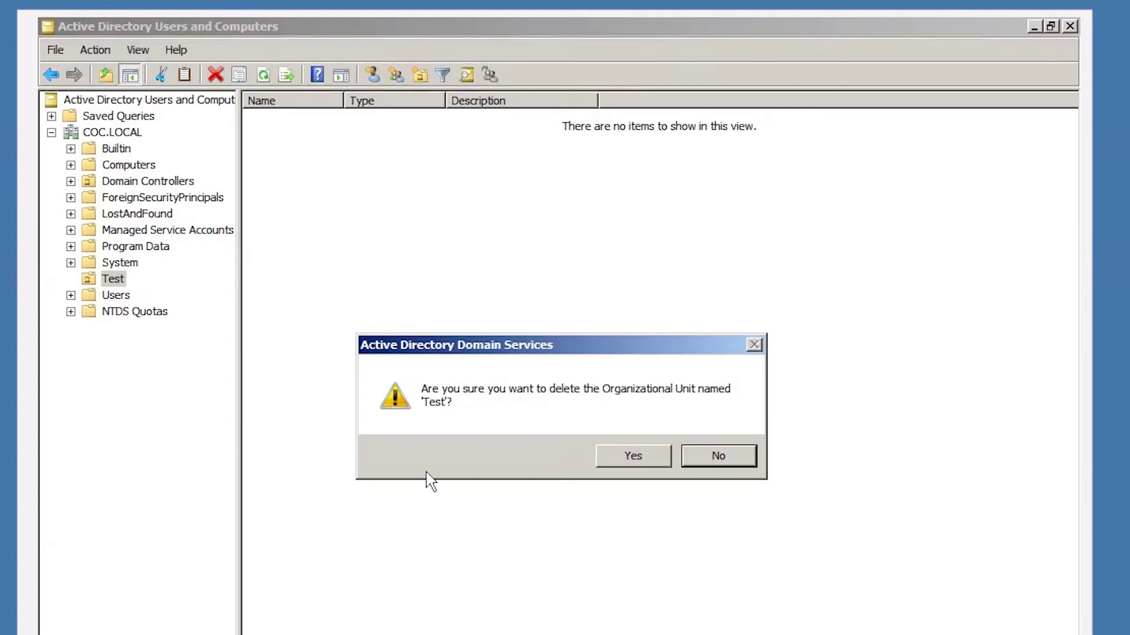
{"action": "left_click", "coordinate": [632, 462]}
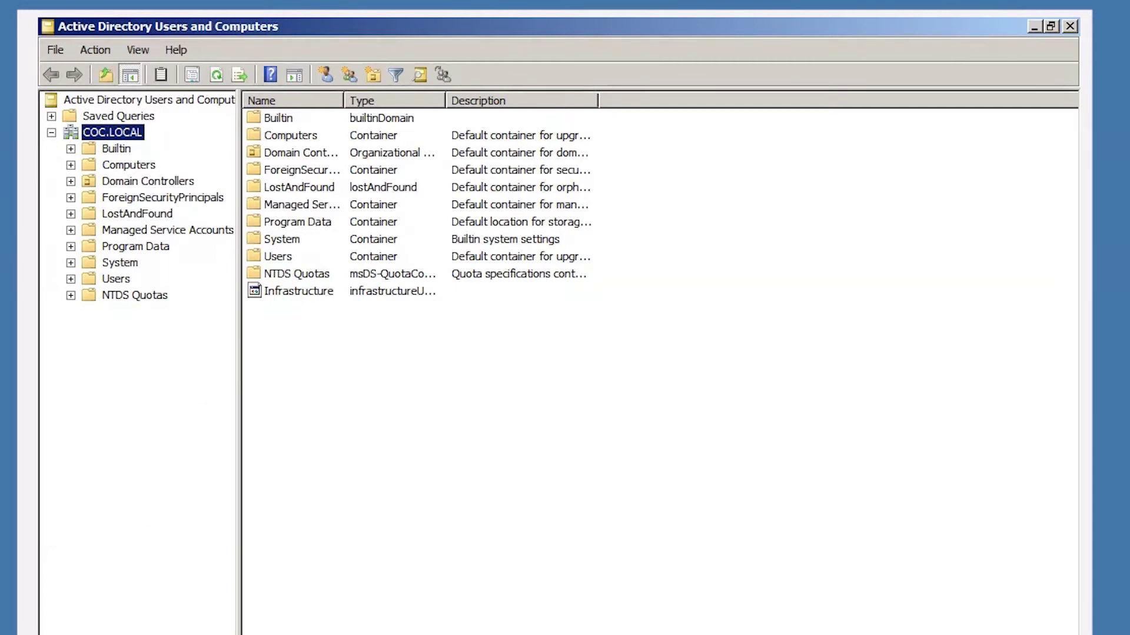
{"action": "key", "text": "super"}
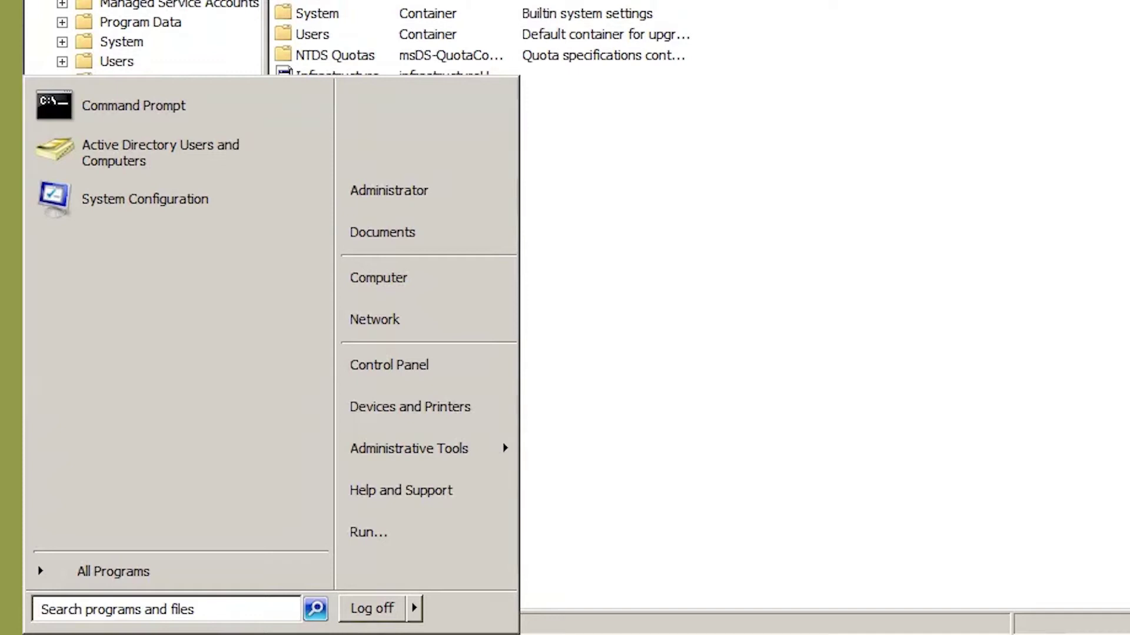
Open Local Security Policy from Administrative Tools after an abandoned 'local' search.
{"action": "left_click", "coordinate": [147, 609]}
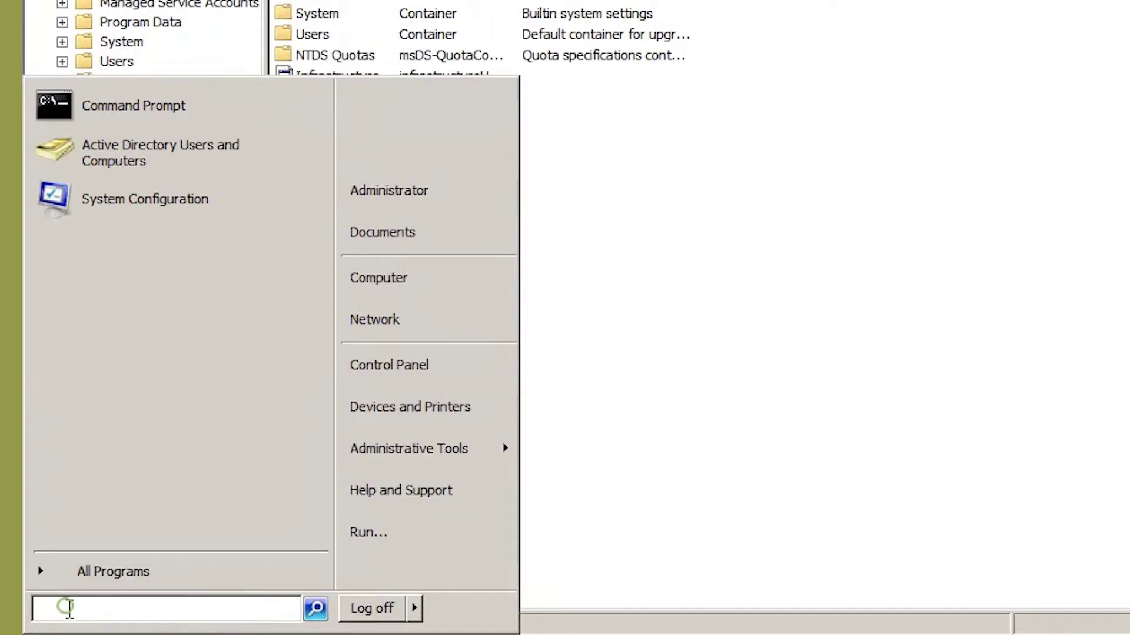
{"action": "type", "text": "loc"}
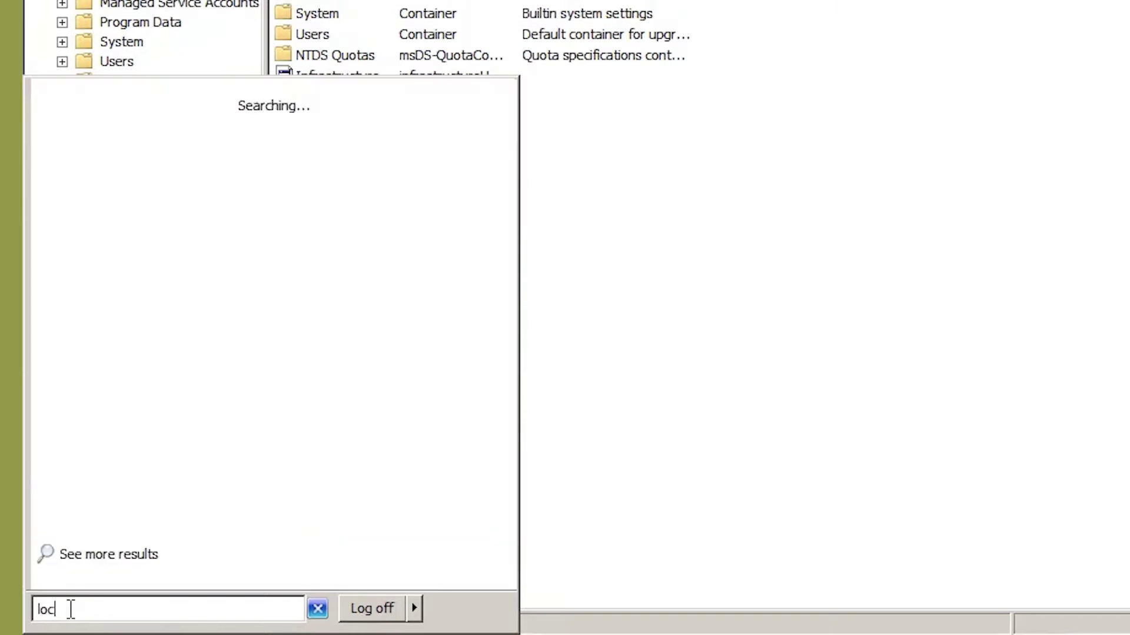
{"action": "type", "text": "al"}
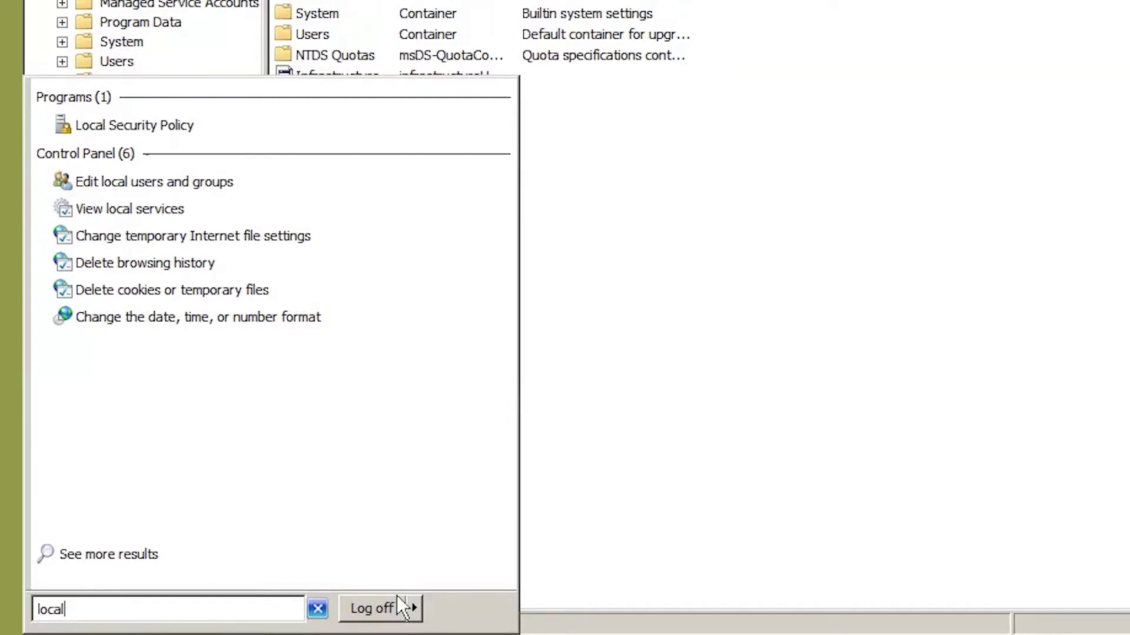
{"action": "left_click", "coordinate": [661, 540]}
{"action": "left_click", "coordinate": [50, 634]}
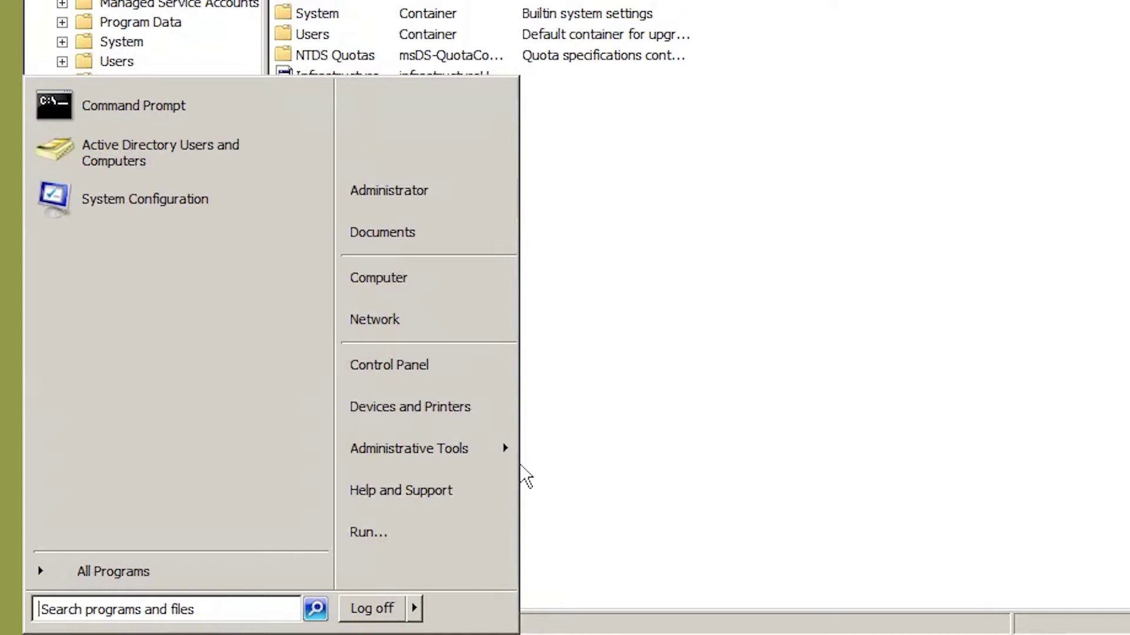
{"action": "mouse_move", "coordinate": [499, 456]}
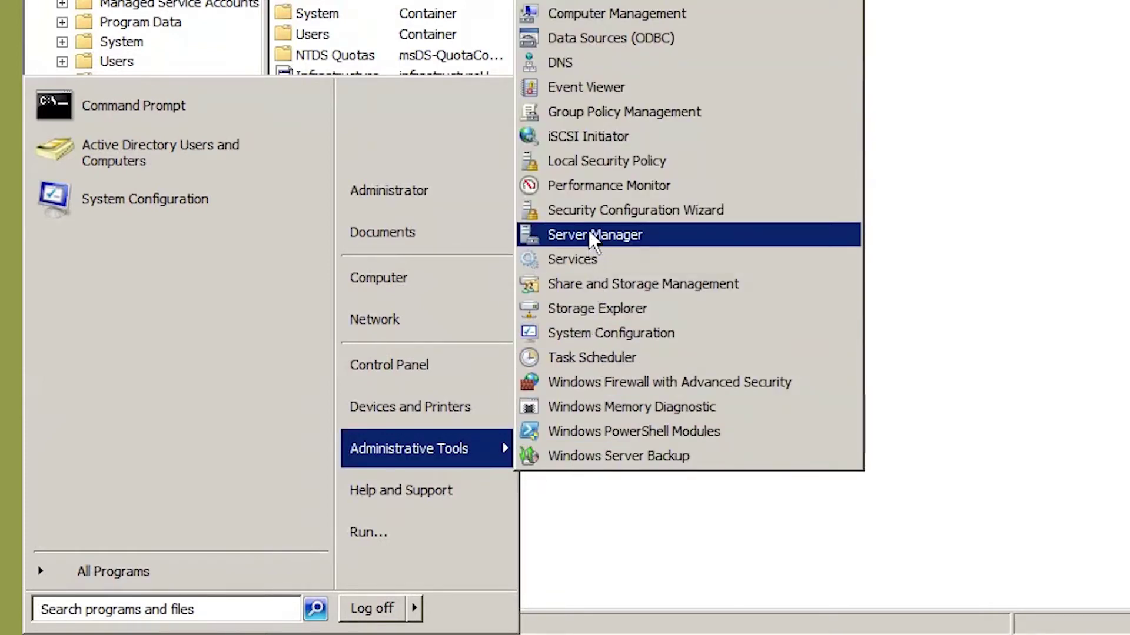
{"action": "left_click", "coordinate": [584, 166]}
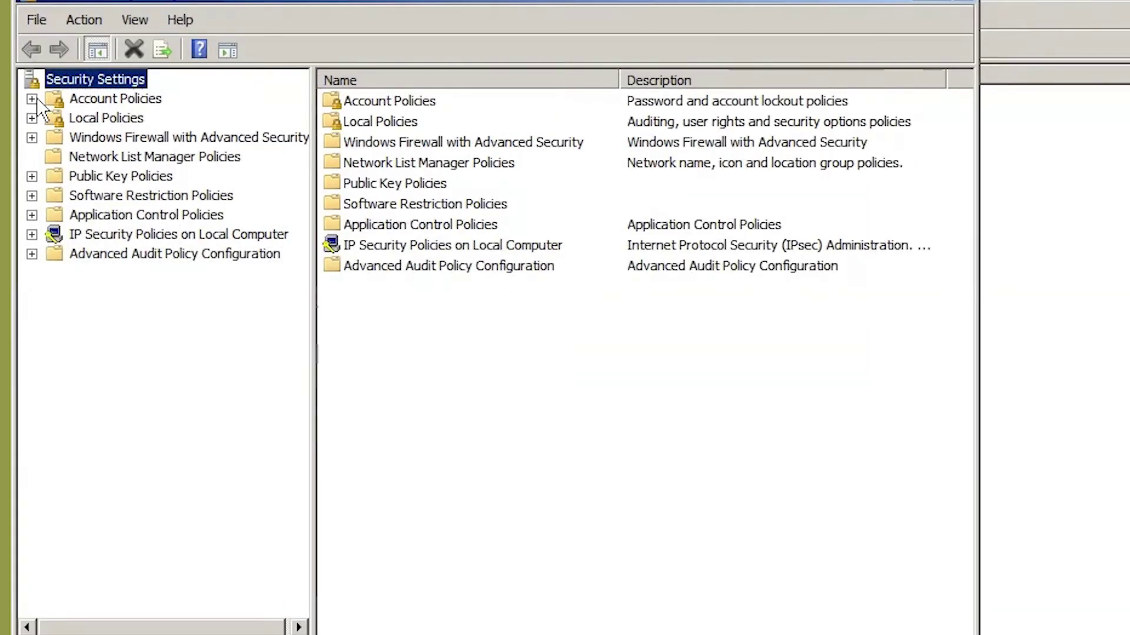
{"action": "left_click", "coordinate": [31, 98]}
Inspect the password complexity and minimum length policies without changes, then close Local Security Policy.
{"action": "left_click", "coordinate": [101, 100]}
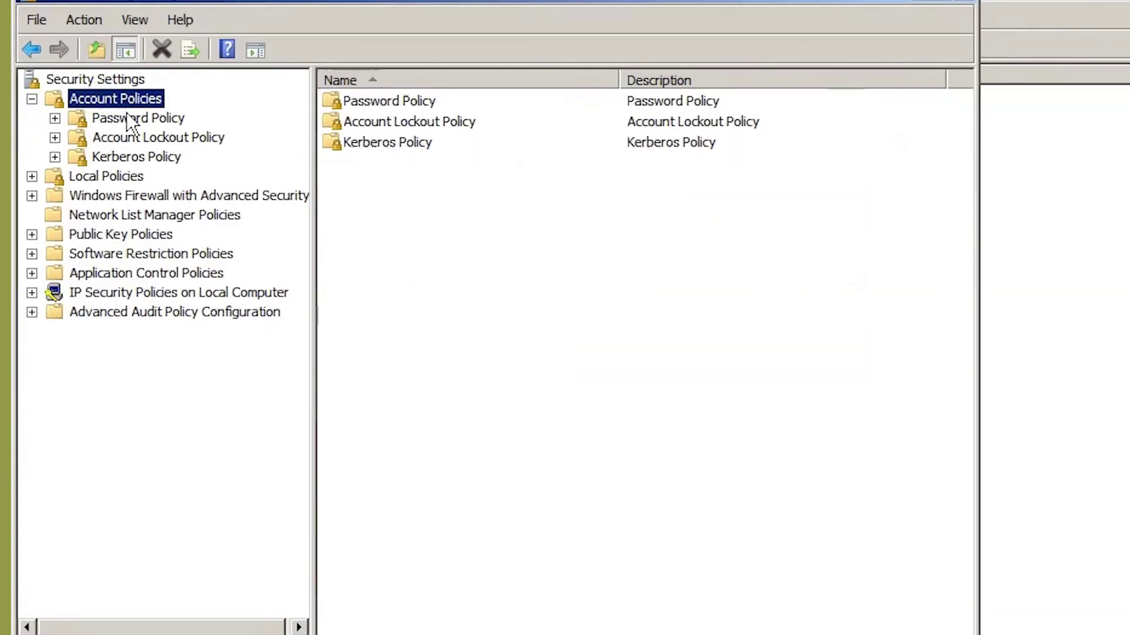
{"action": "left_click", "coordinate": [136, 120]}
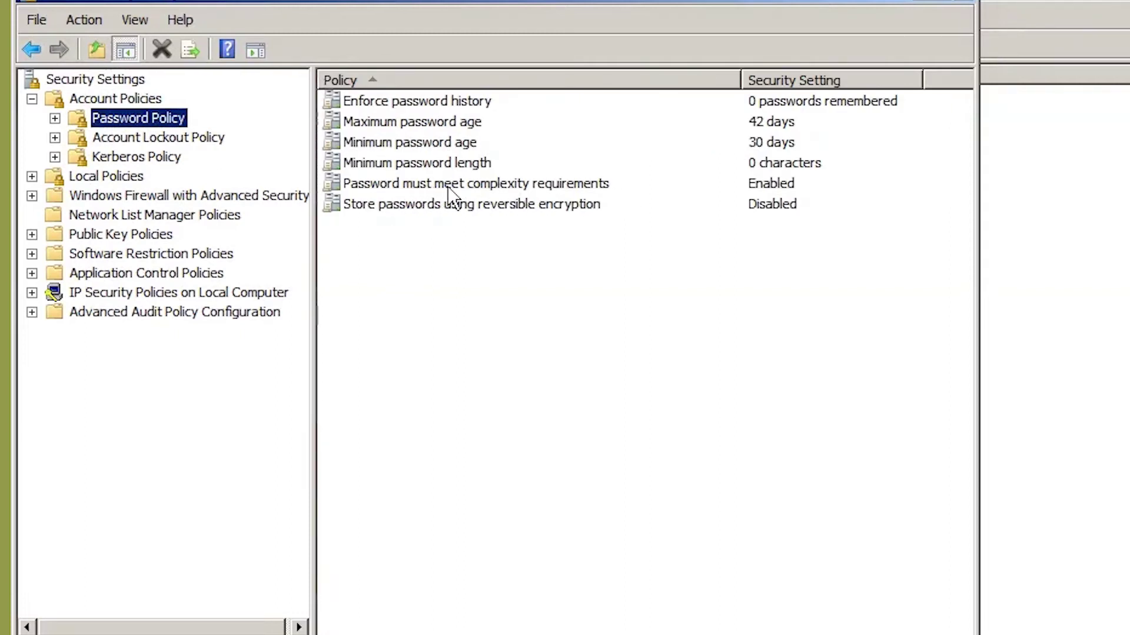
{"action": "double_click", "coordinate": [383, 187]}
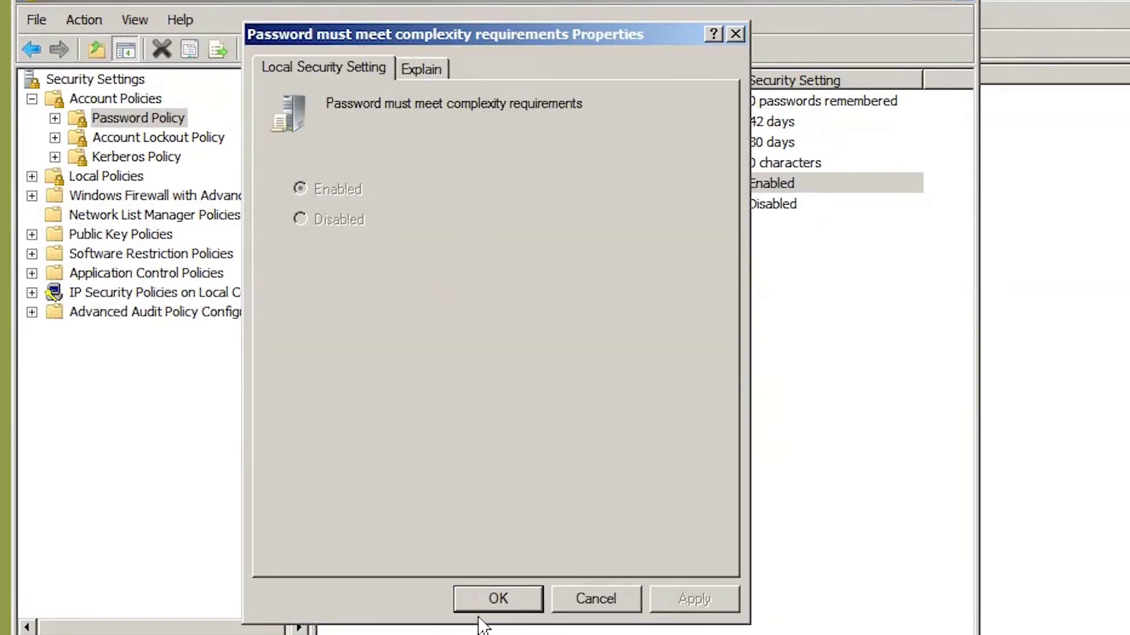
{"action": "left_click", "coordinate": [498, 598]}
{"action": "double_click", "coordinate": [383, 160]}
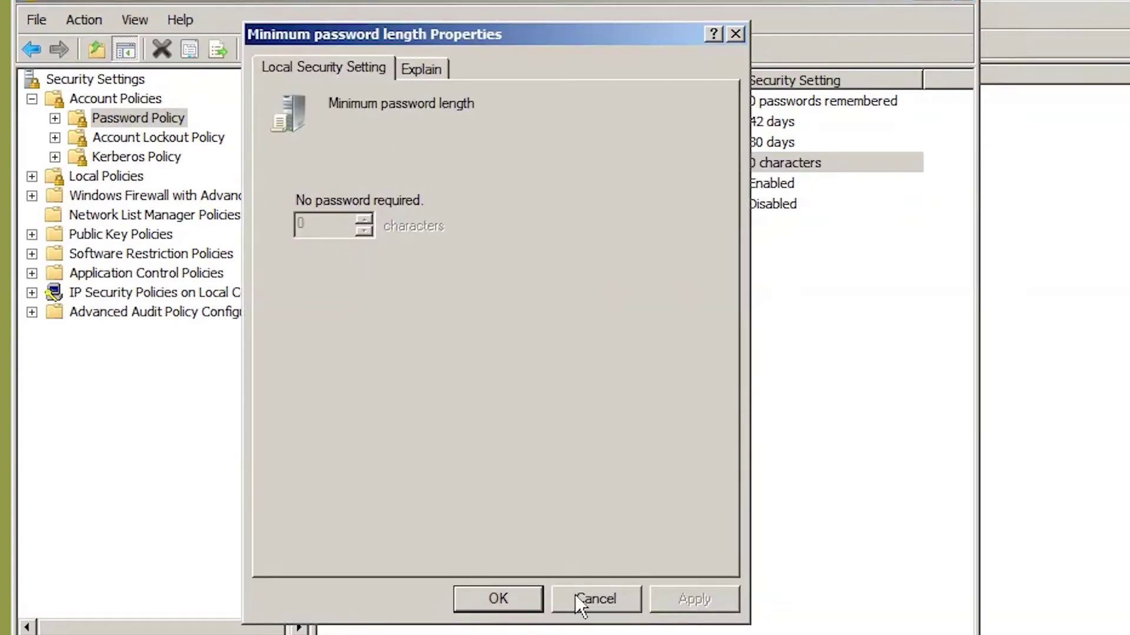
{"action": "left_click", "coordinate": [579, 603]}
{"action": "double_click", "coordinate": [492, 184]}
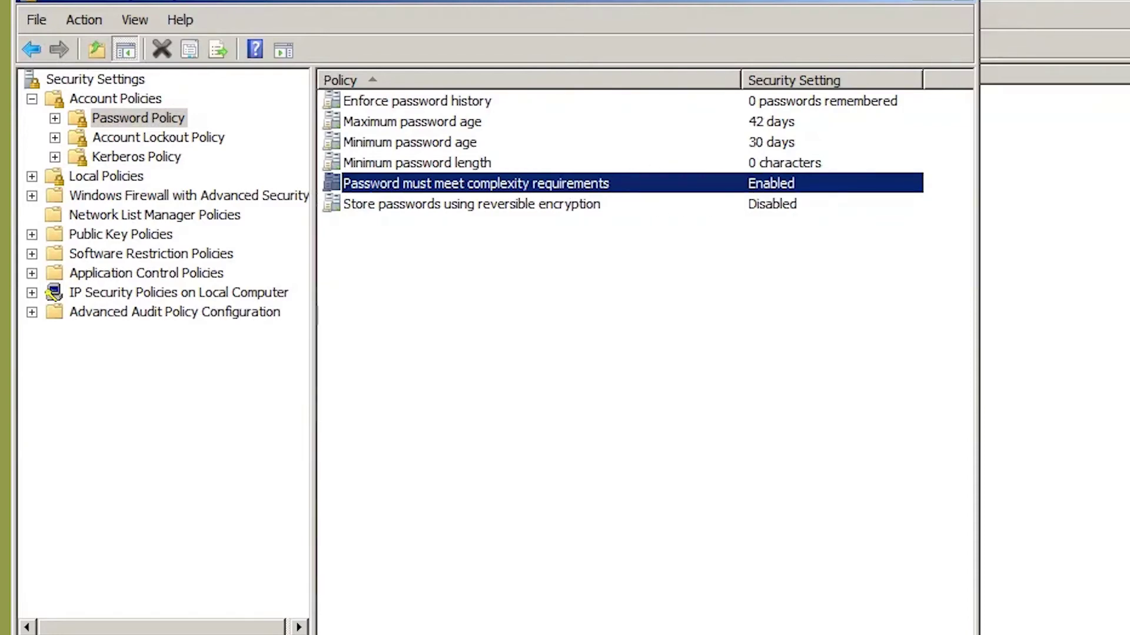
{"action": "left_click", "coordinate": [965, 9]}
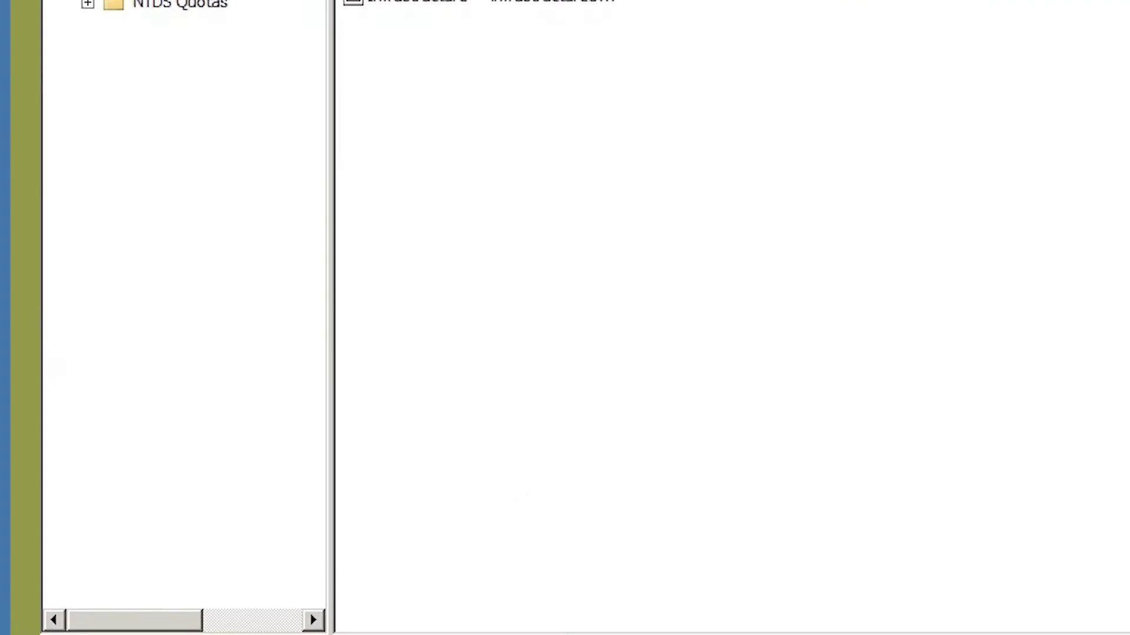
Launch Group Policy Management from Start > Administrative Tools to show the COC.LOCAL domain's policies.
{"action": "left_click", "coordinate": [77, 634]}
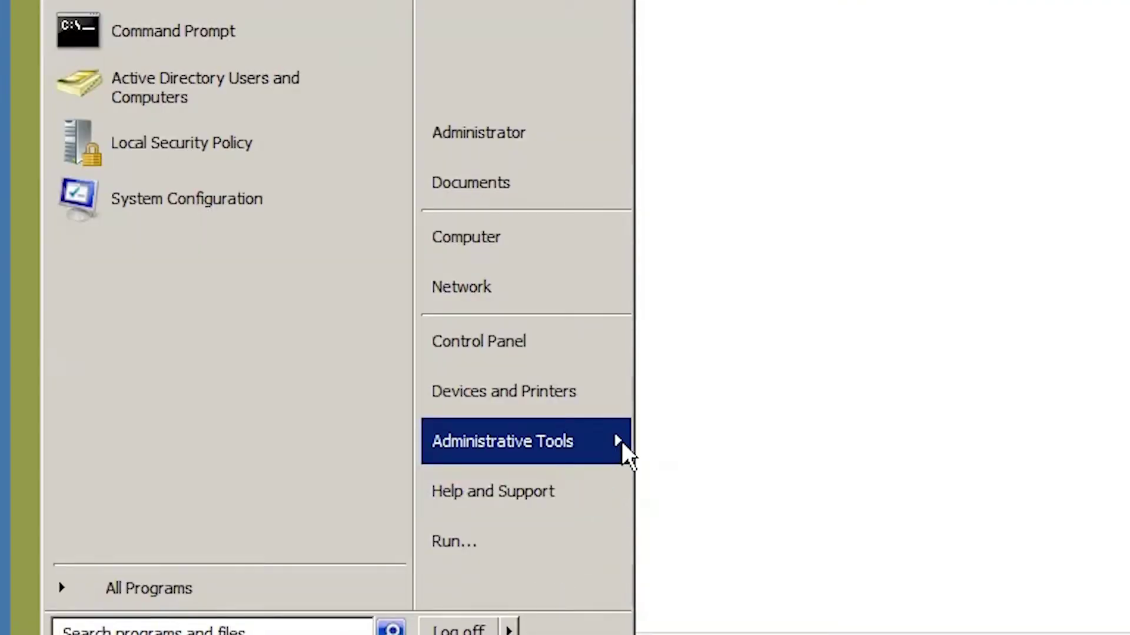
{"action": "mouse_move", "coordinate": [619, 440]}
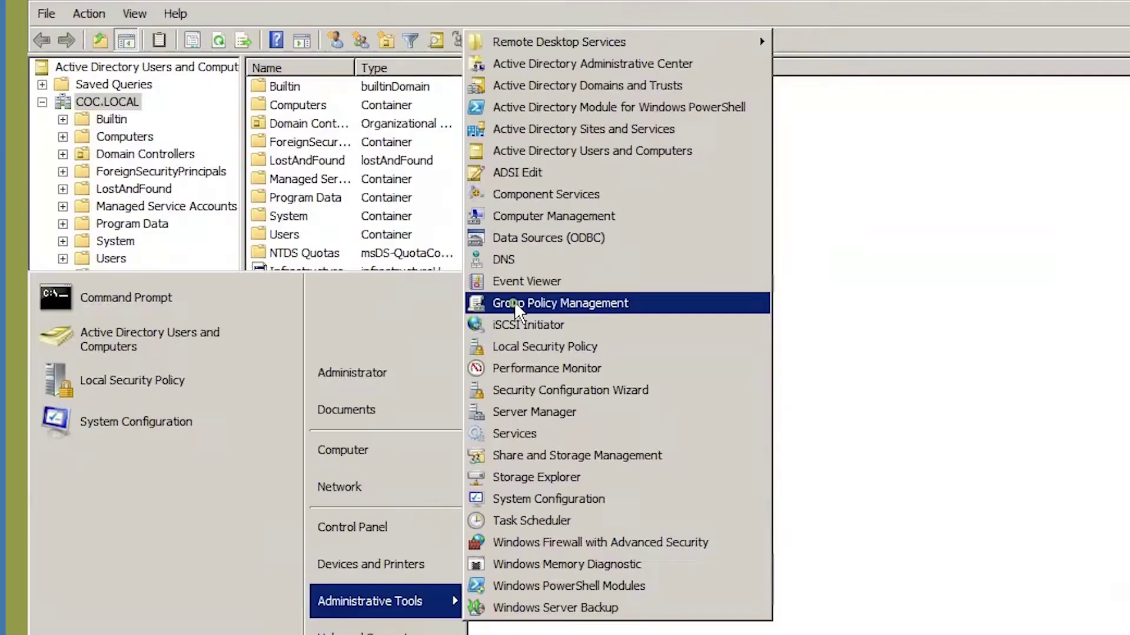
{"action": "left_click", "coordinate": [696, 40]}
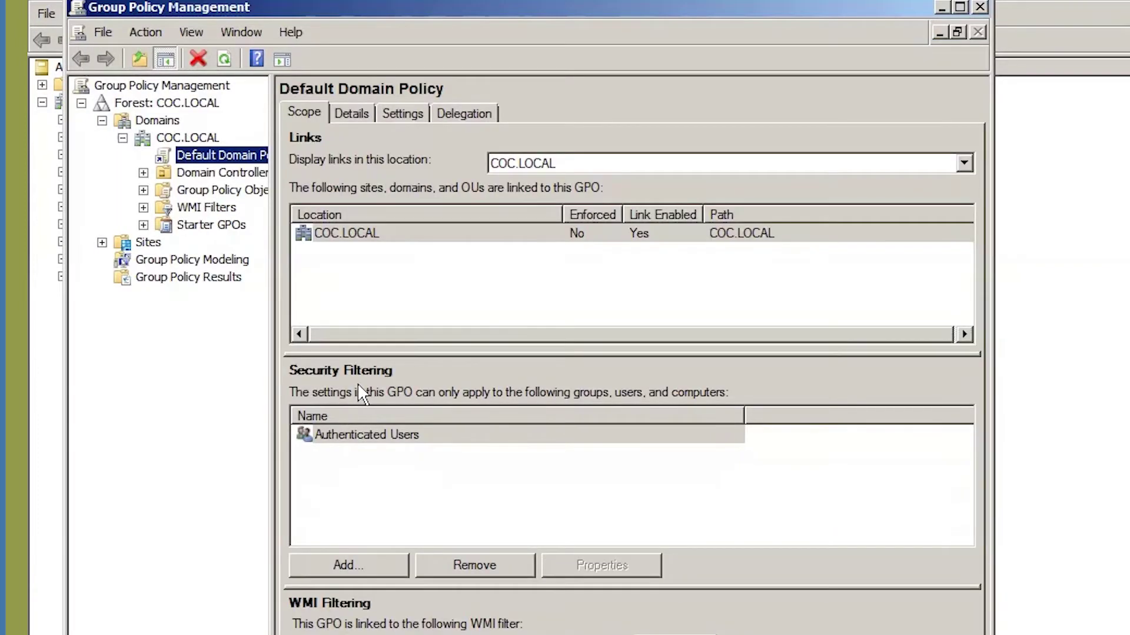
{"action": "left_click", "coordinate": [122, 137]}
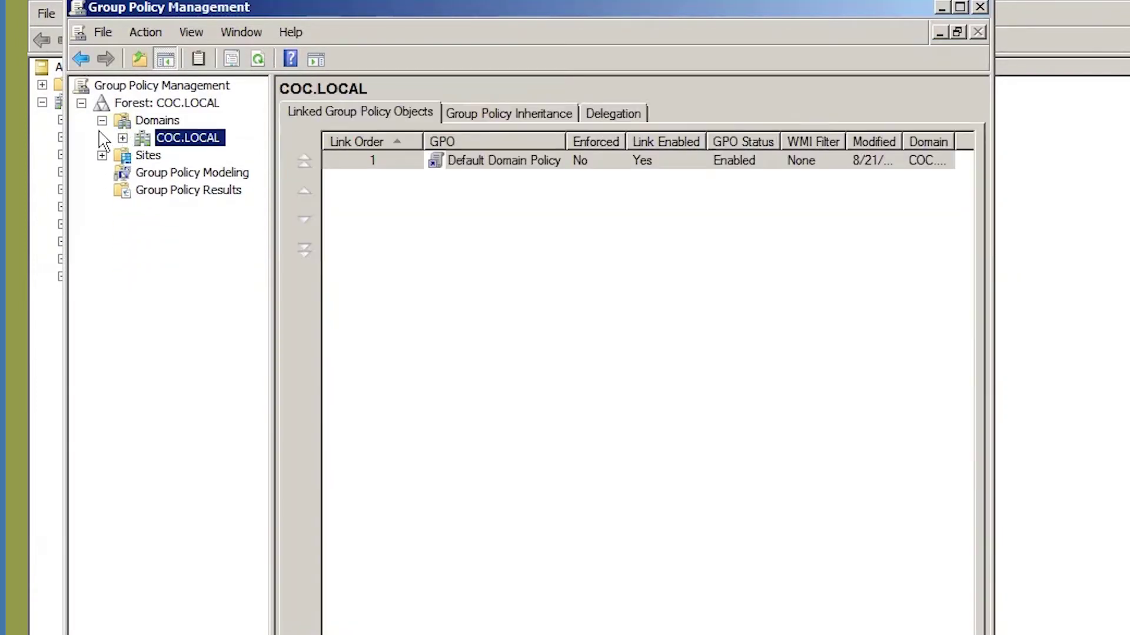
Expand Forest > Domains > COC.LOCAL to list its linked GPOs.
{"action": "left_click", "coordinate": [101, 120]}
{"action": "left_click", "coordinate": [82, 103]}
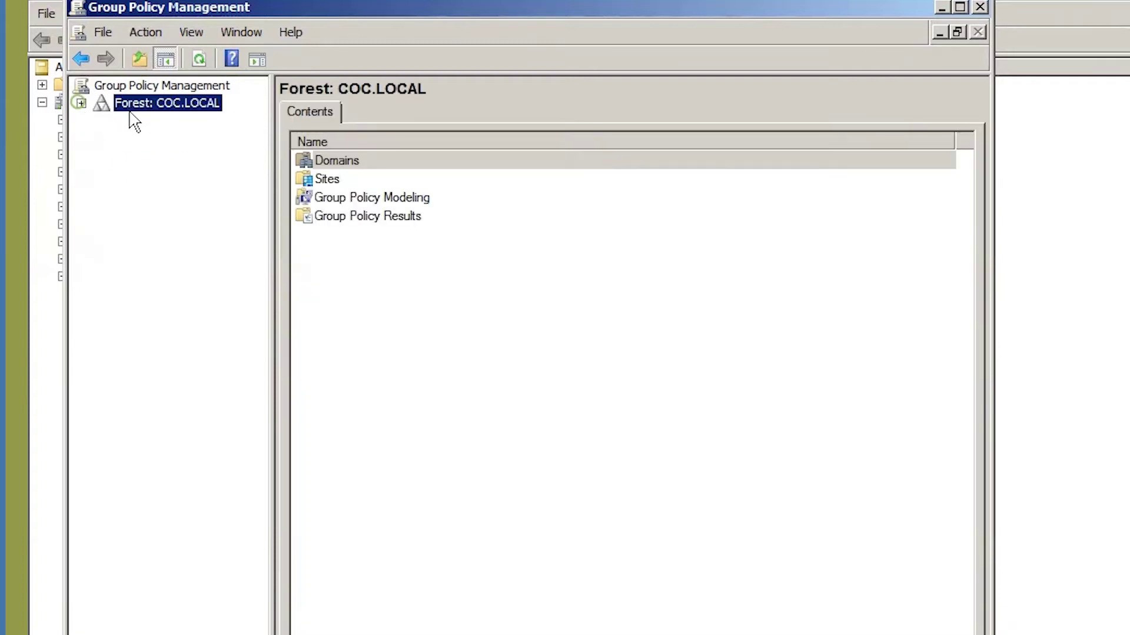
{"action": "left_click", "coordinate": [82, 104]}
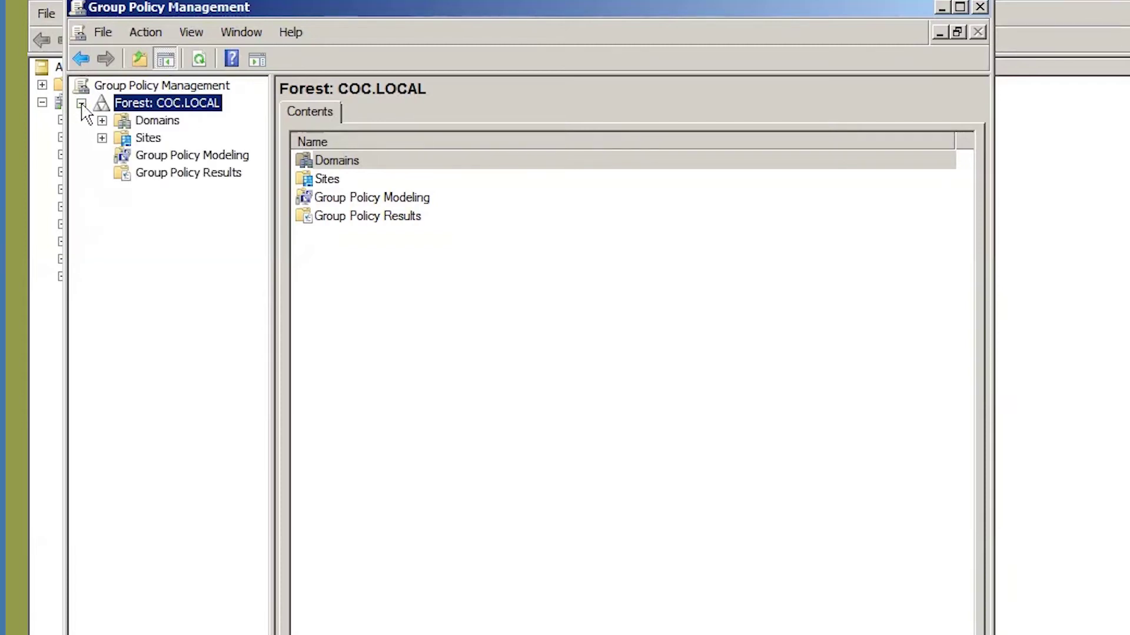
{"action": "left_click", "coordinate": [150, 124]}
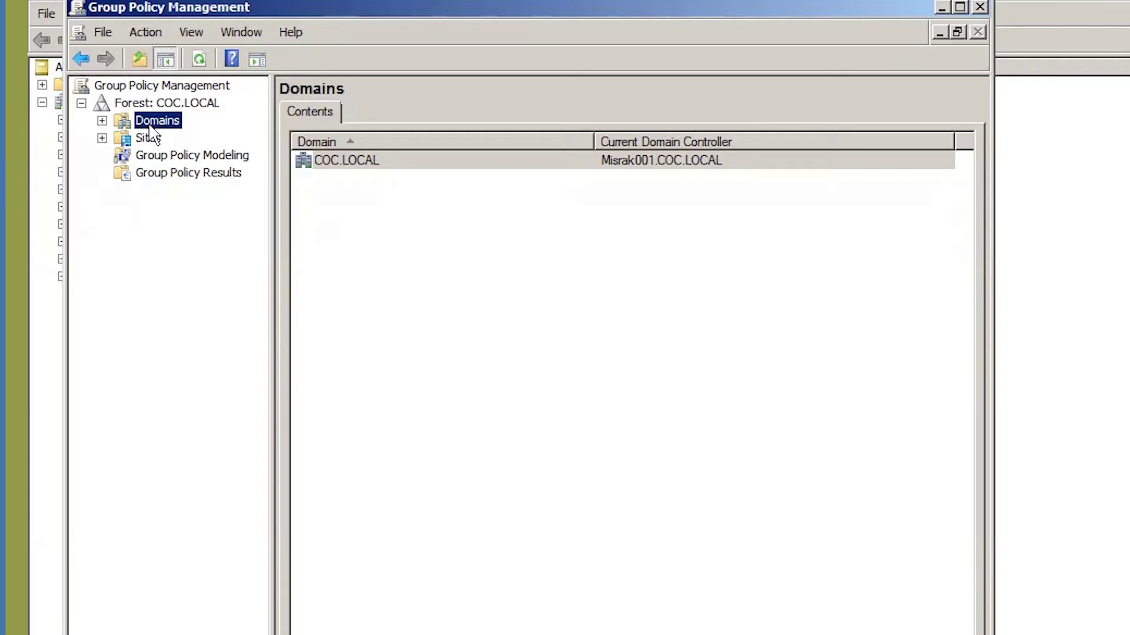
{"action": "left_click", "coordinate": [102, 121]}
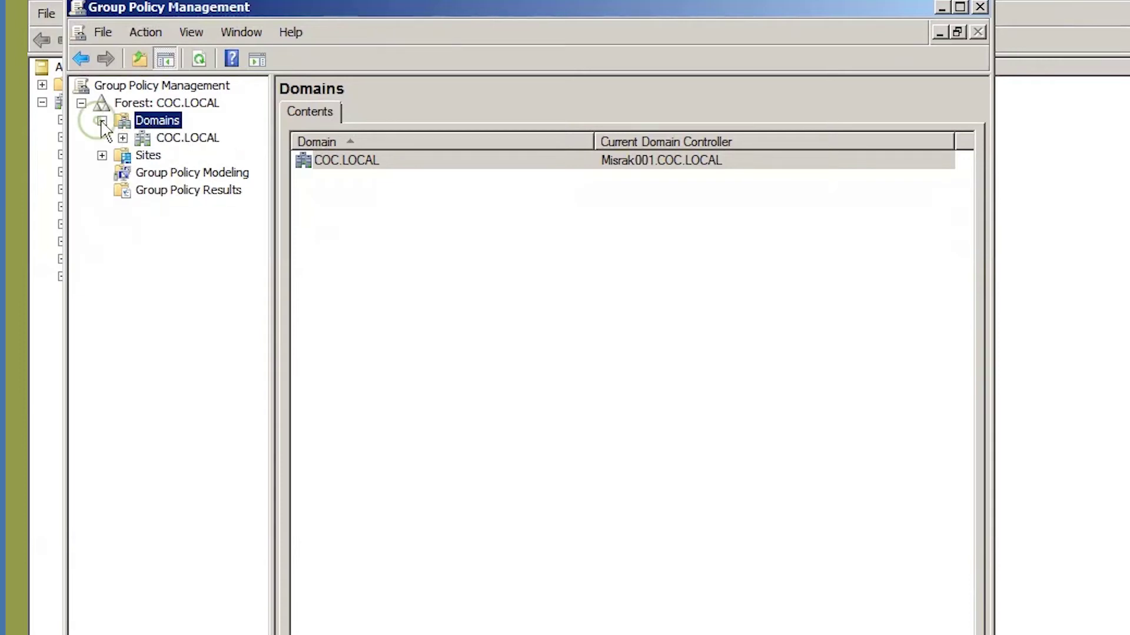
{"action": "left_click", "coordinate": [158, 141]}
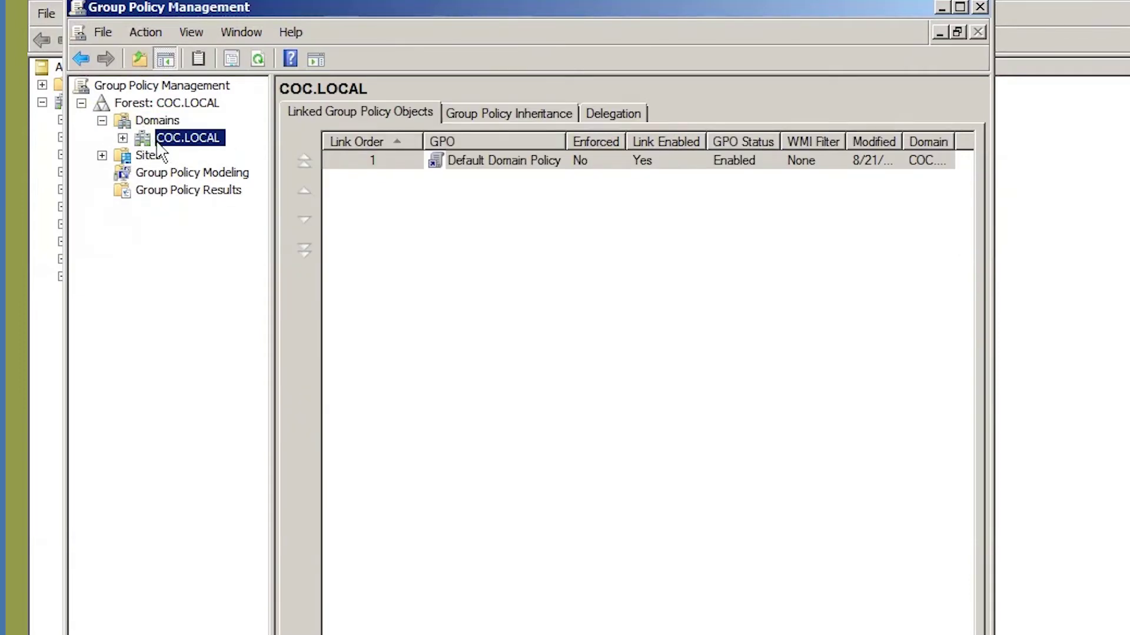
{"action": "left_click", "coordinate": [123, 138]}
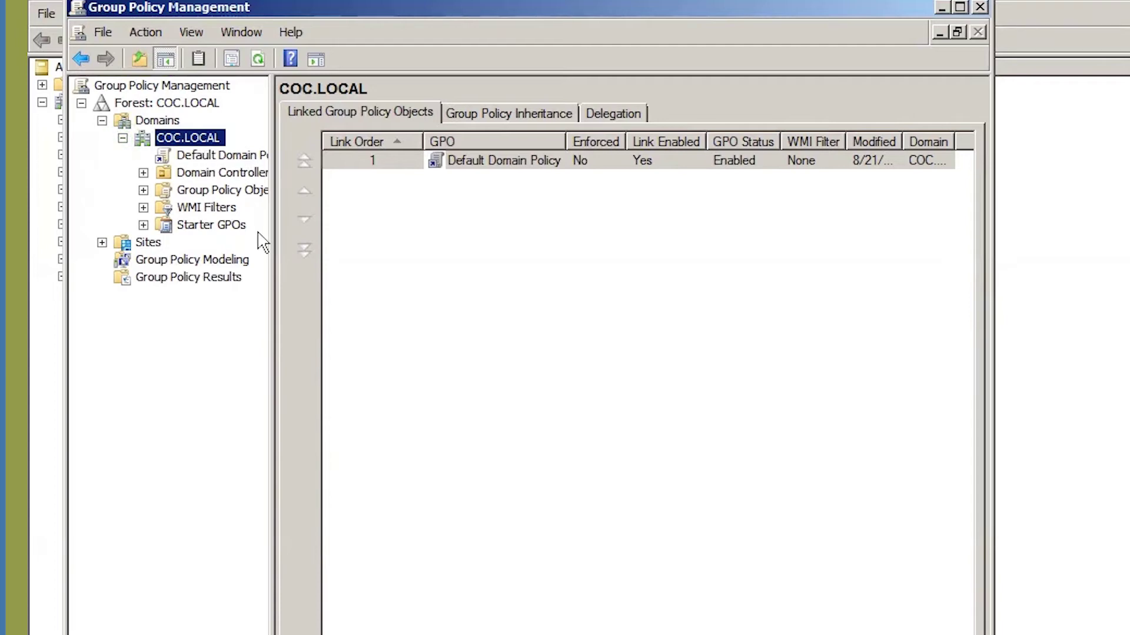
Choose Edit on the Default Domain Policy link after dismissing the GPO link warning.
{"action": "left_click", "coordinate": [486, 165]}
{"action": "left_click", "coordinate": [491, 168]}
{"action": "left_click", "coordinate": [203, 155]}
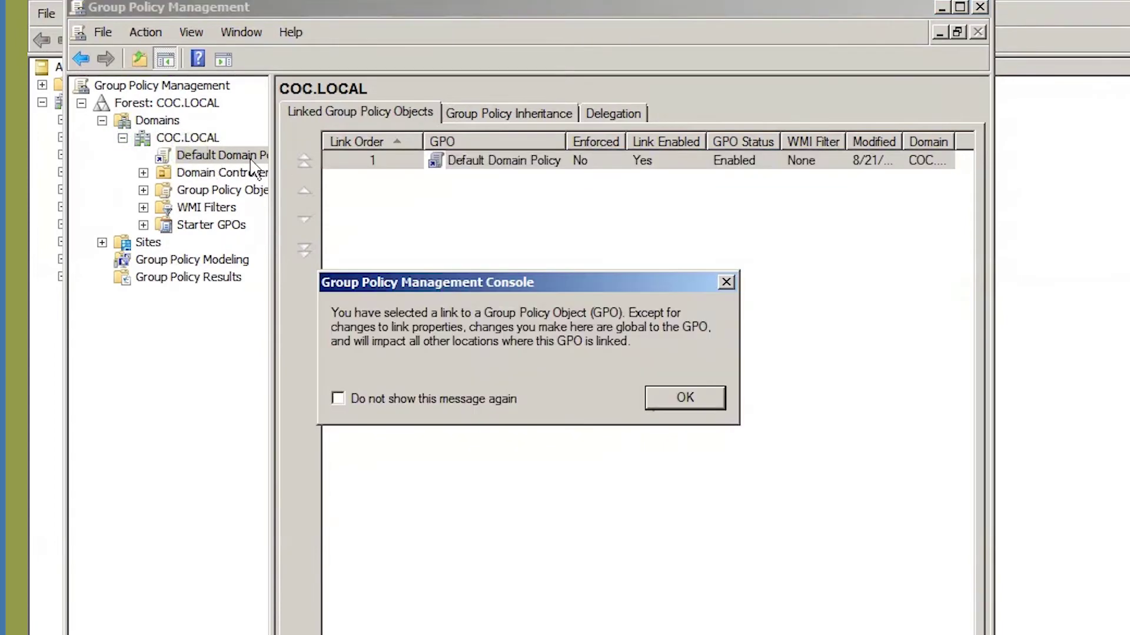
{"action": "left_click", "coordinate": [726, 283]}
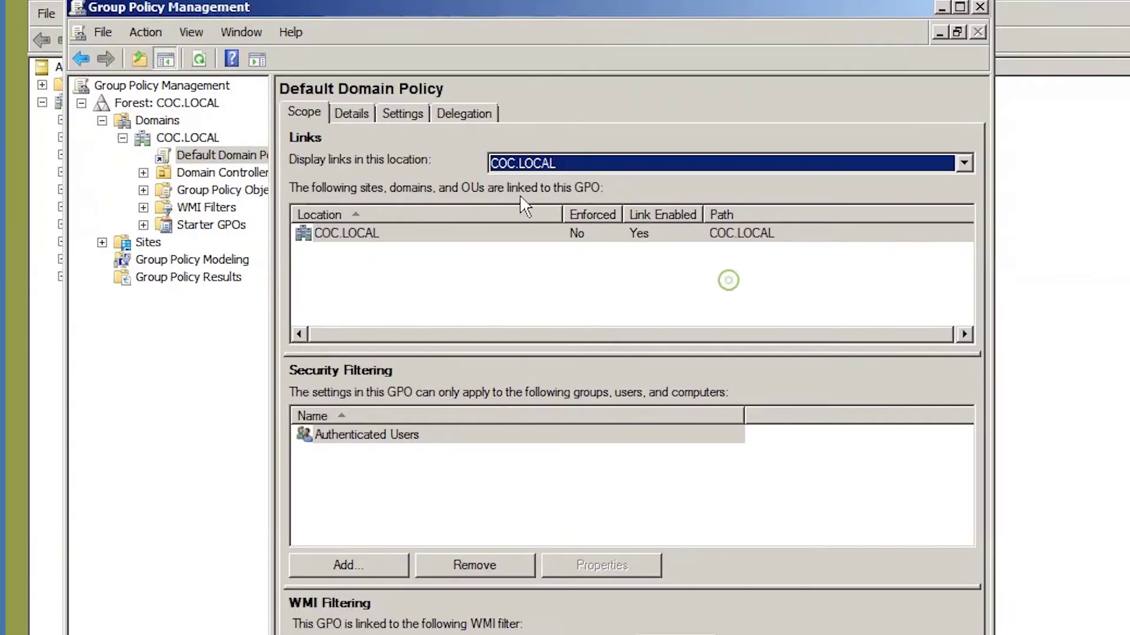
{"action": "left_click", "coordinate": [217, 156]}
{"action": "right_click", "coordinate": [217, 158]}
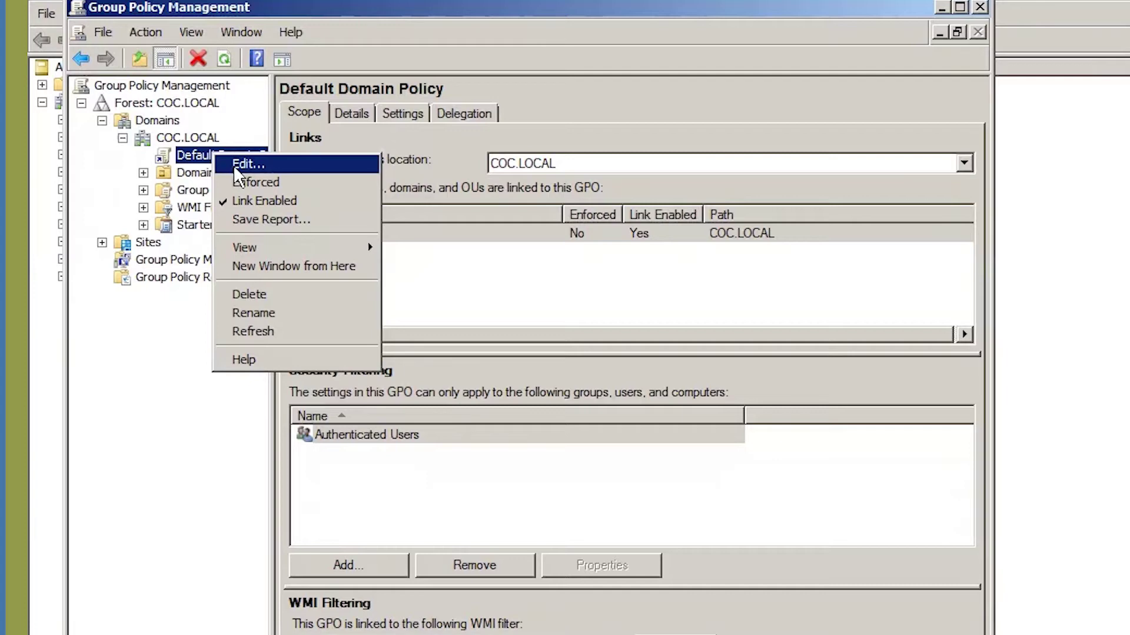
{"action": "left_click", "coordinate": [238, 164]}
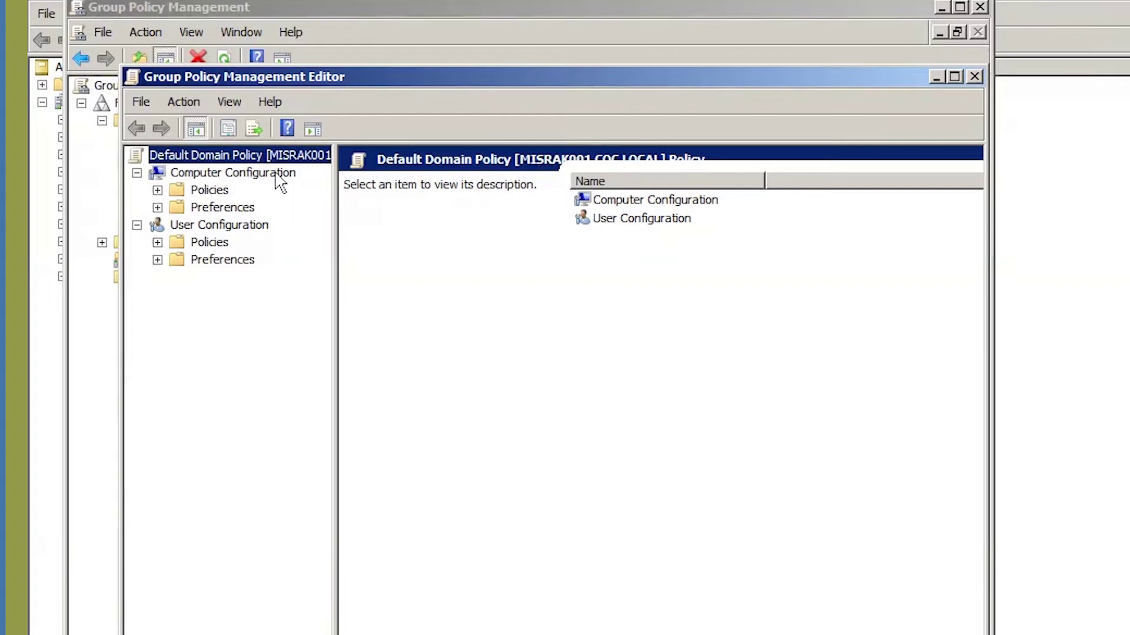
Expand Computer Configuration > Policies > Windows Settings > Security Settings.
{"action": "left_click", "coordinate": [136, 172]}
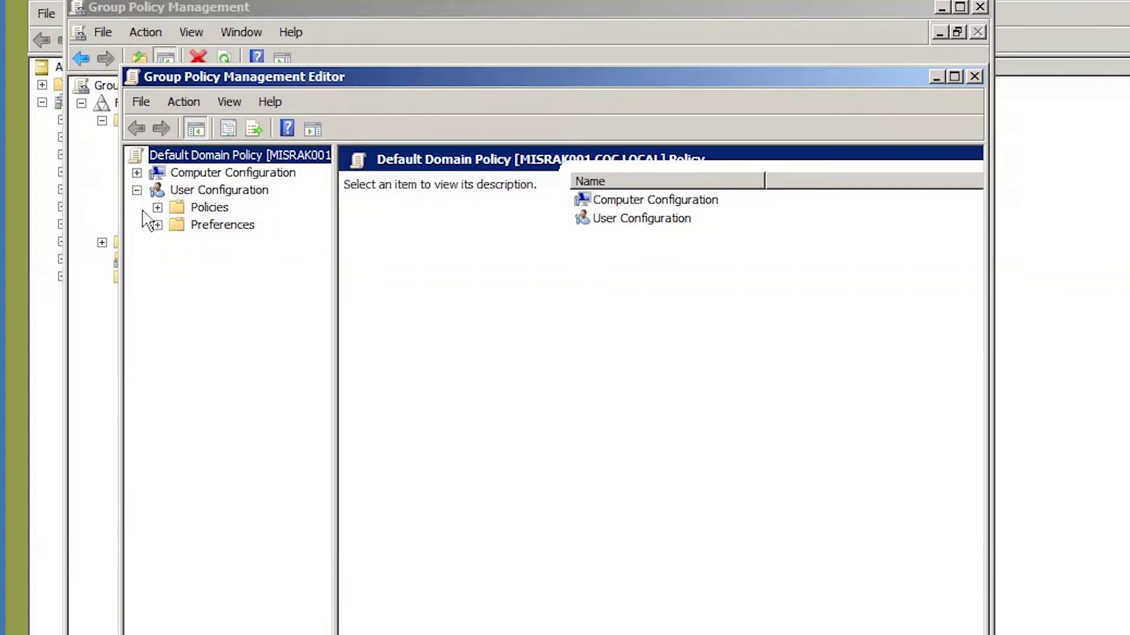
{"action": "left_click", "coordinate": [137, 190]}
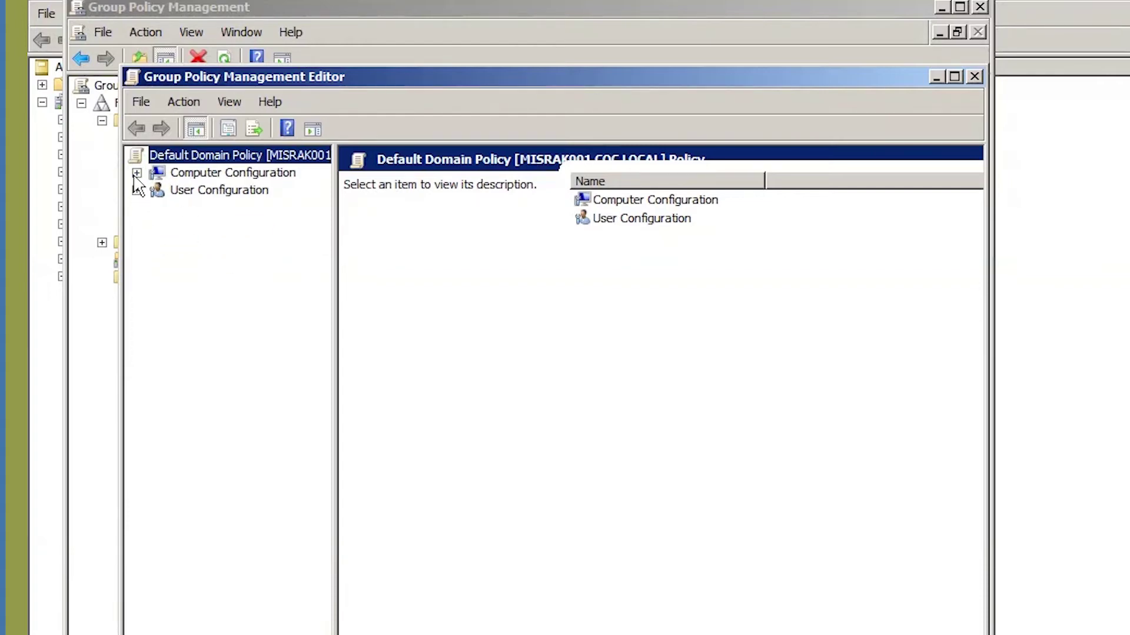
{"action": "left_click", "coordinate": [136, 172]}
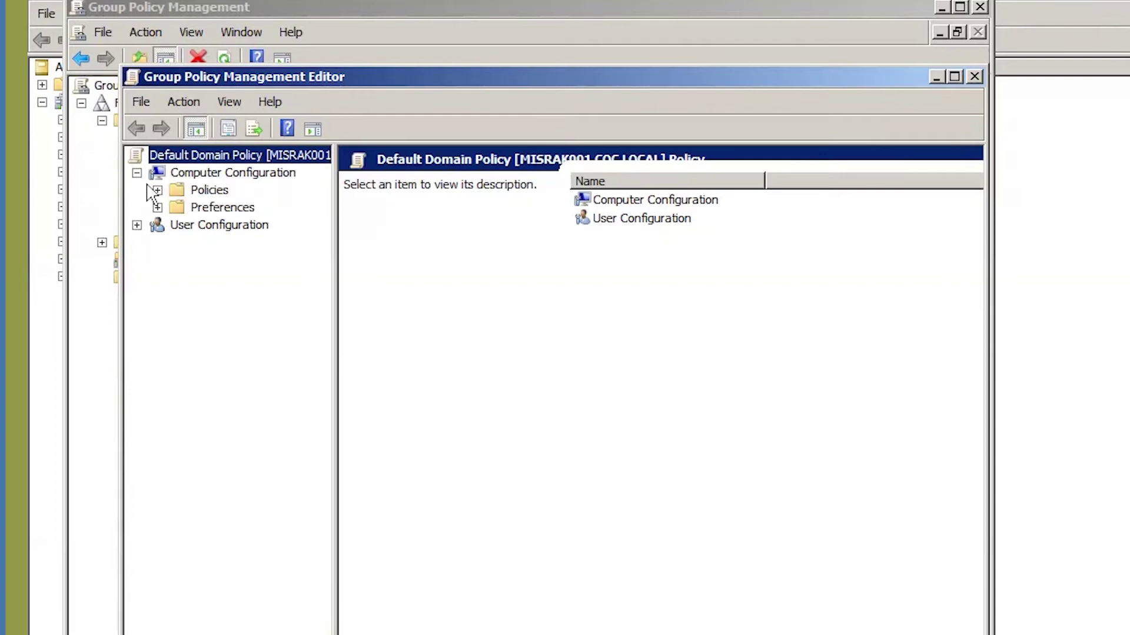
{"action": "left_click", "coordinate": [158, 191]}
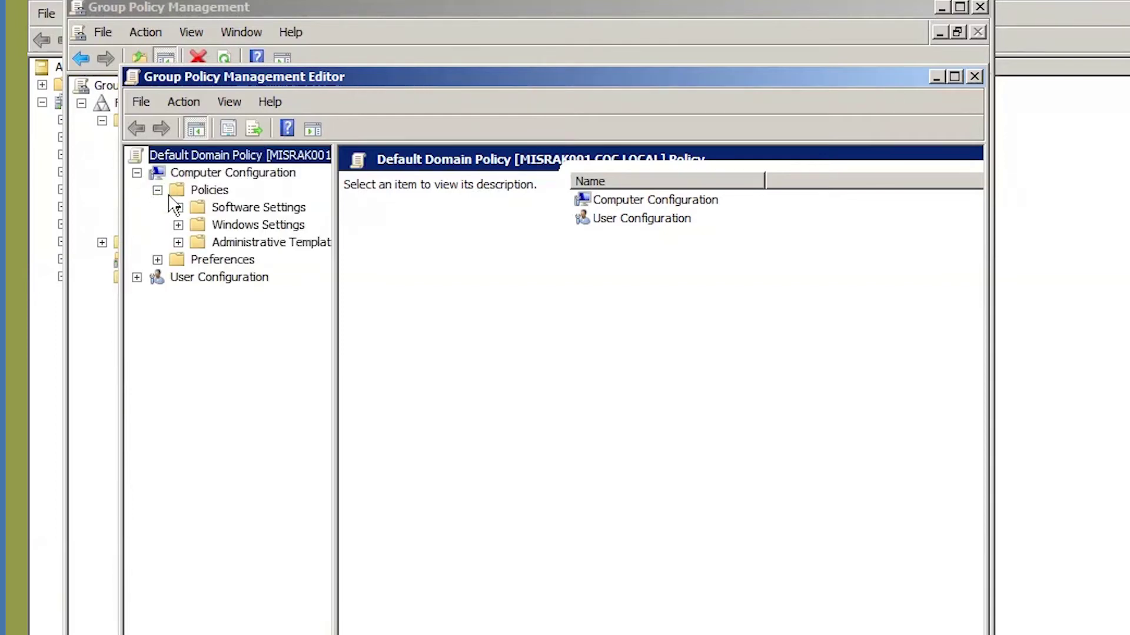
{"action": "left_click", "coordinate": [178, 226]}
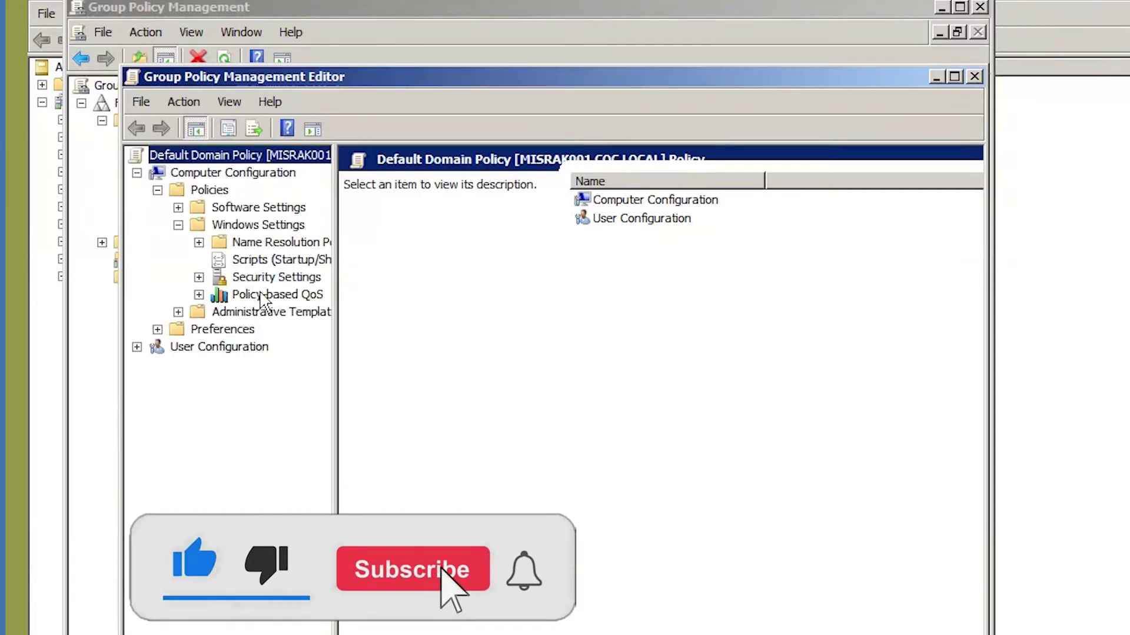
{"action": "left_click", "coordinate": [275, 280]}
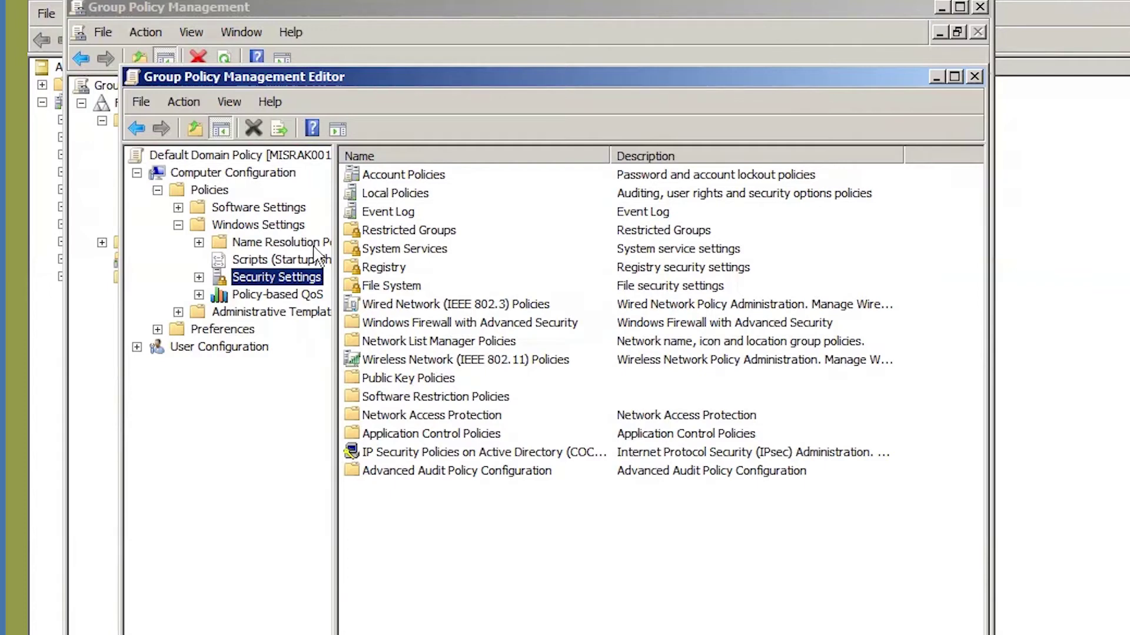
{"action": "left_click", "coordinate": [199, 278]}
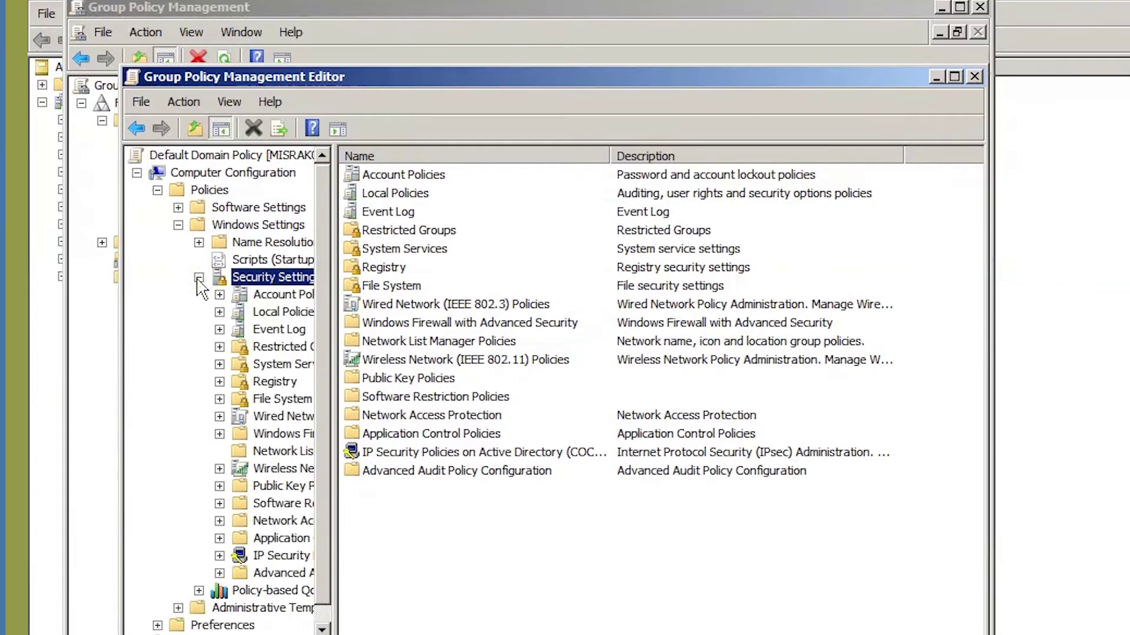
Expand Account Policies and display the Password Policy settings.
{"action": "left_click", "coordinate": [279, 295]}
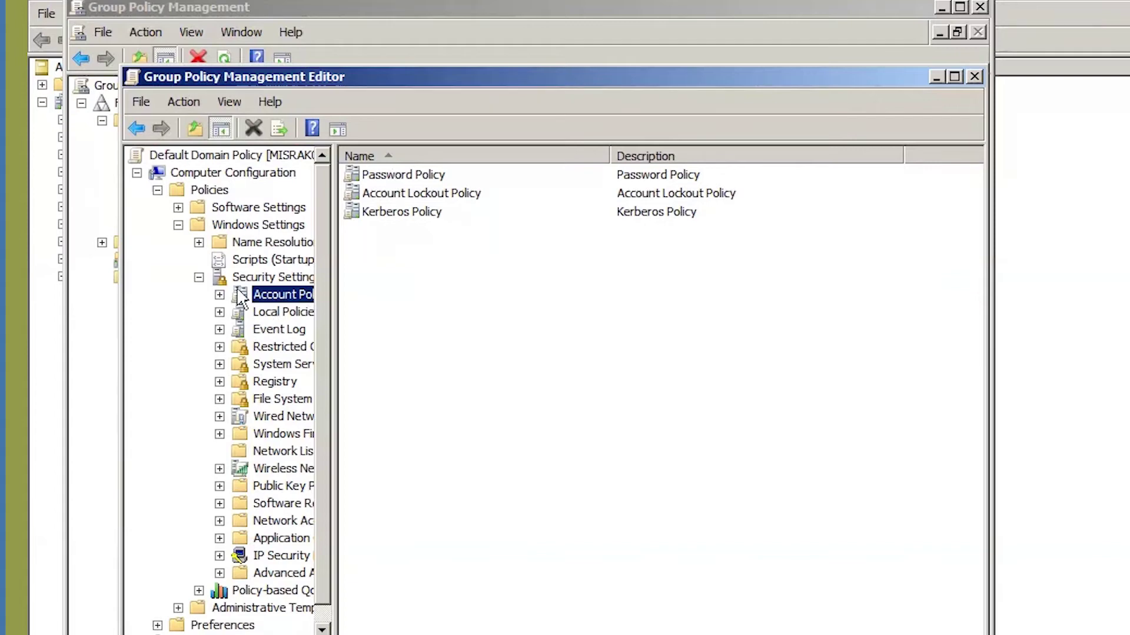
{"action": "left_click", "coordinate": [220, 295]}
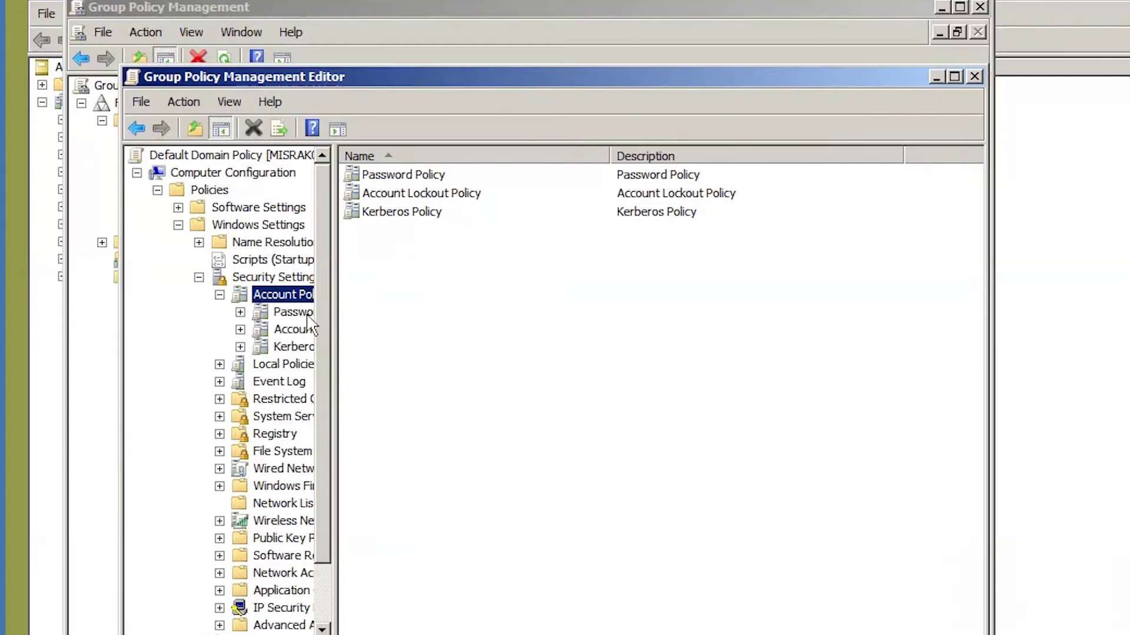
{"action": "left_click", "coordinate": [288, 313]}
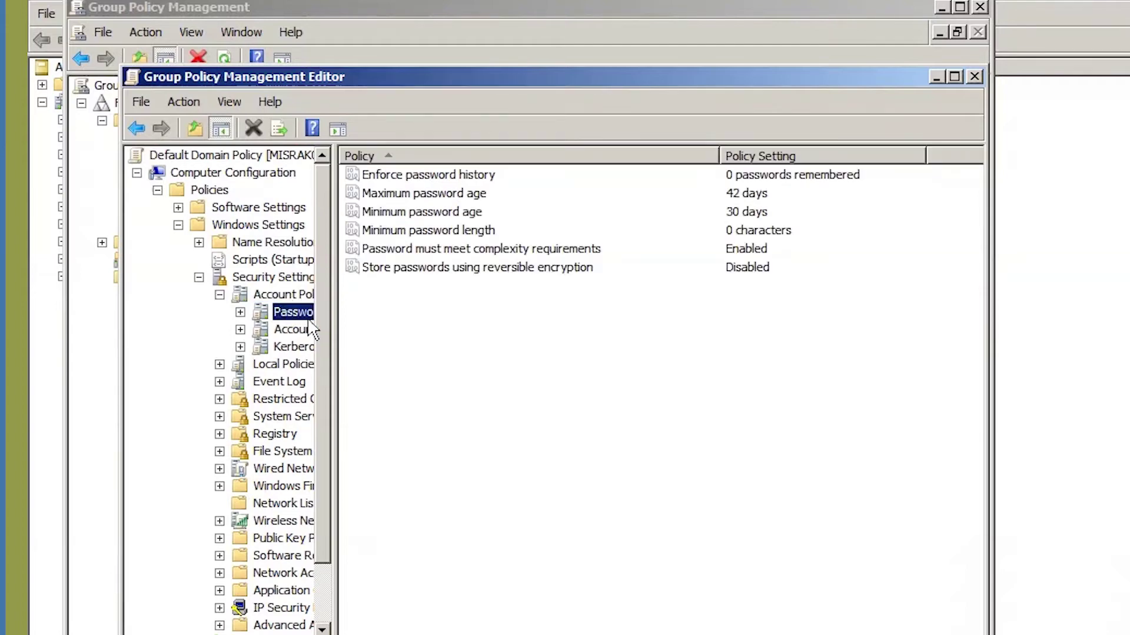
{"action": "left_click", "coordinate": [284, 296]}
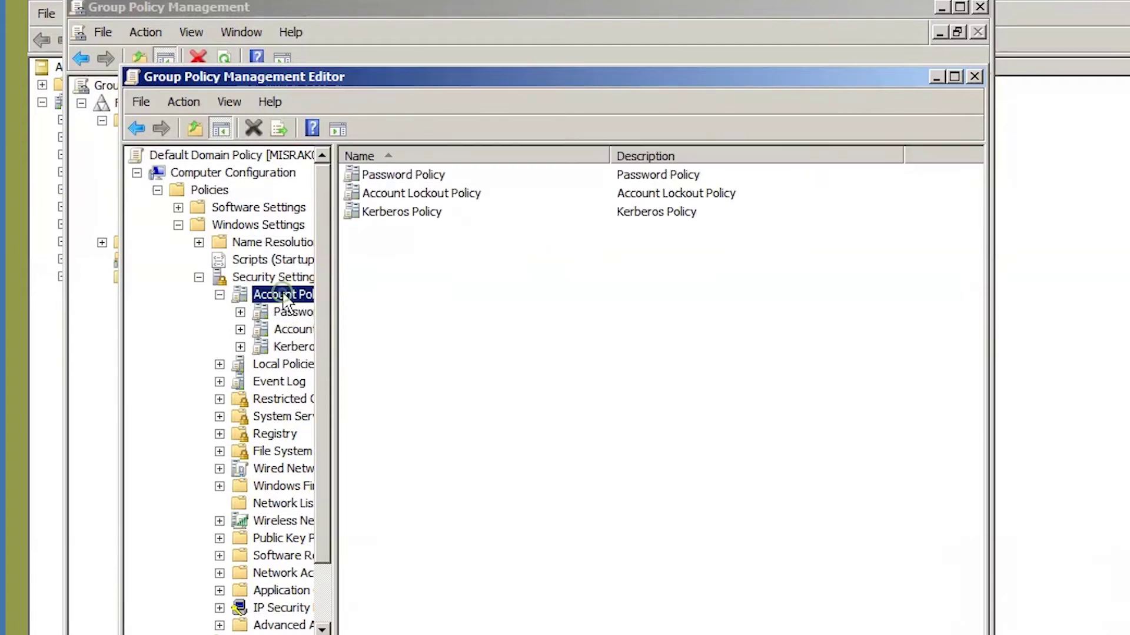
{"action": "left_click", "coordinate": [401, 175]}
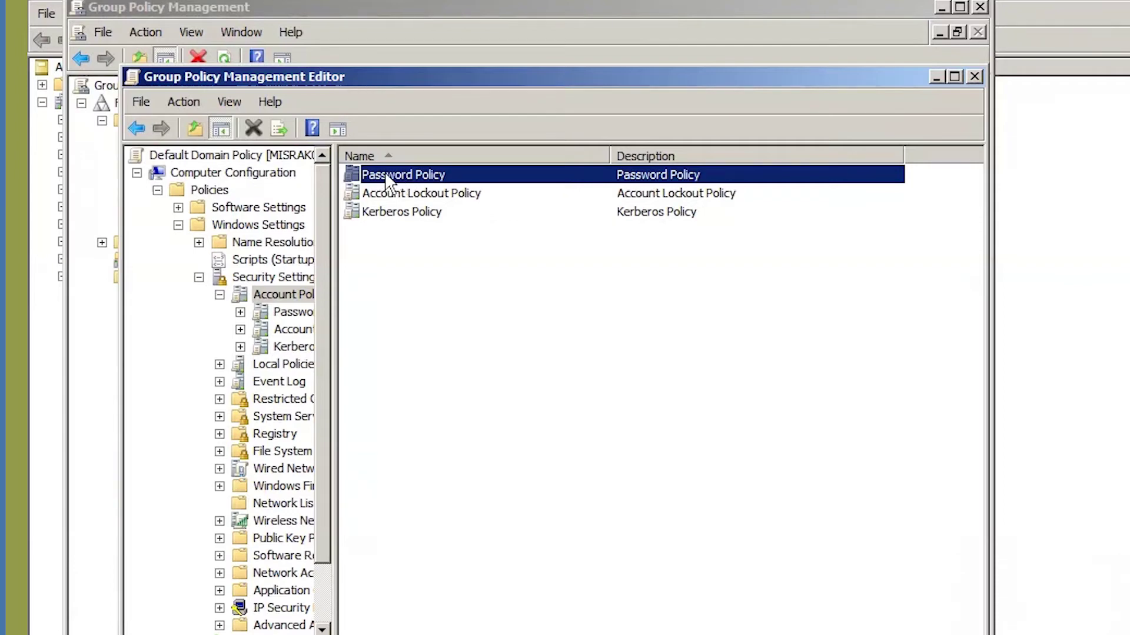
{"action": "double_click", "coordinate": [386, 176]}
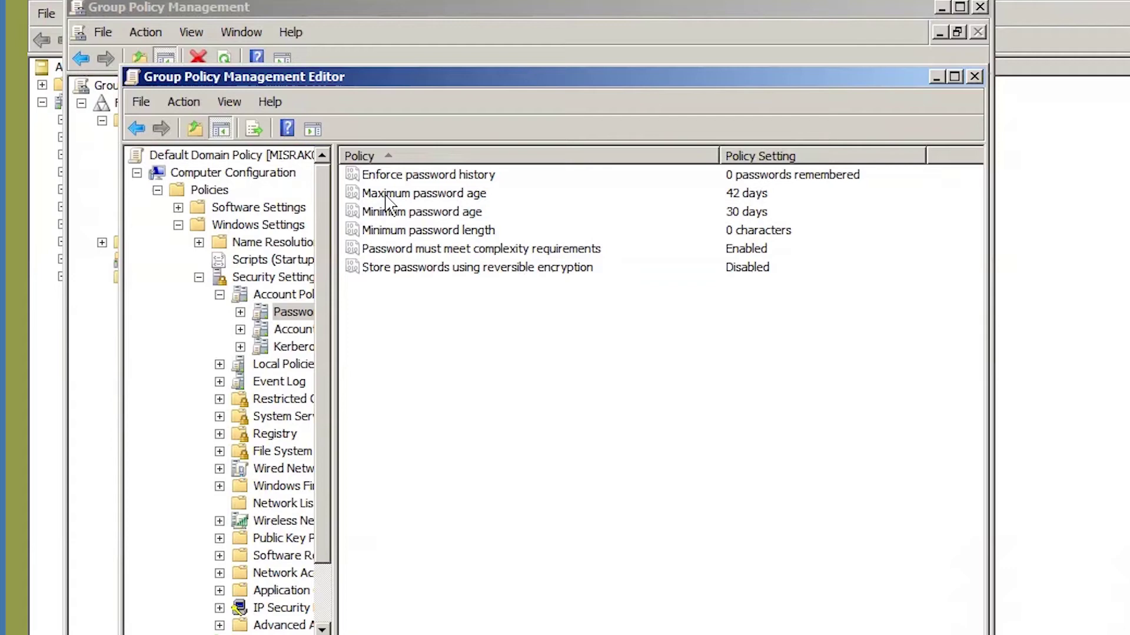
Make Maximum password age Not Defined, accepting the suggested minimum password age change.
{"action": "double_click", "coordinate": [453, 198]}
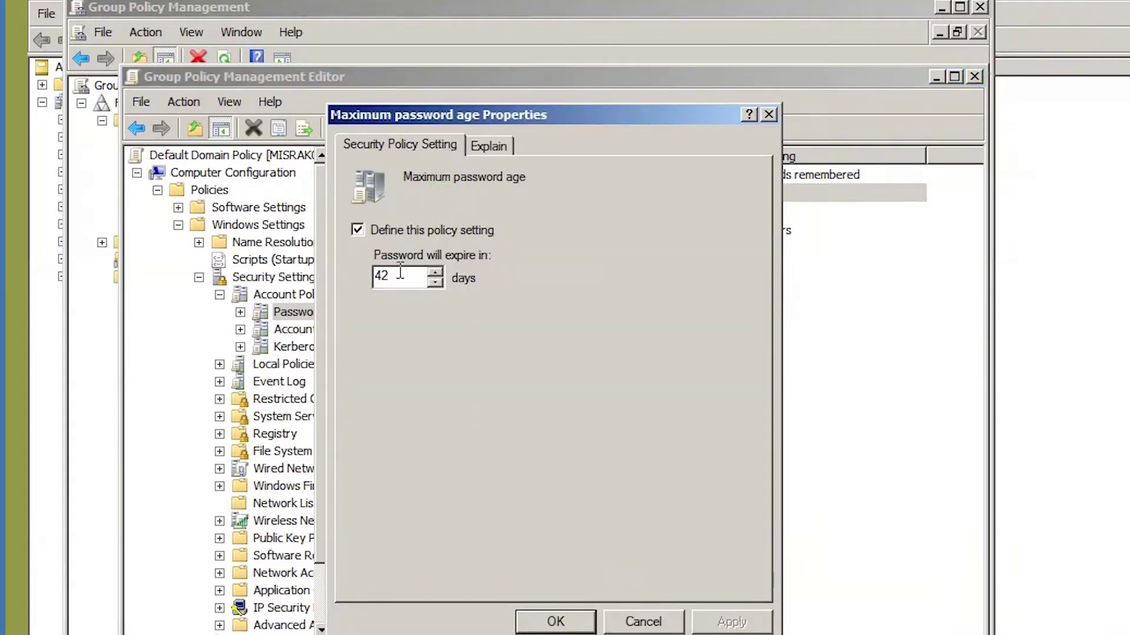
{"action": "left_click", "coordinate": [358, 229]}
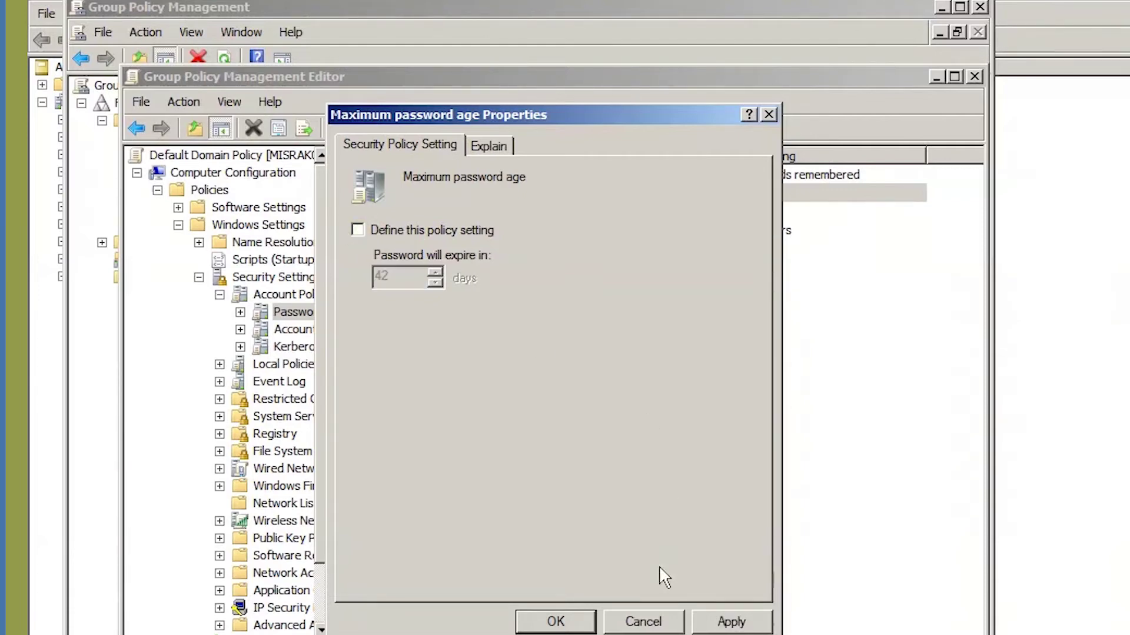
{"action": "left_click", "coordinate": [722, 623]}
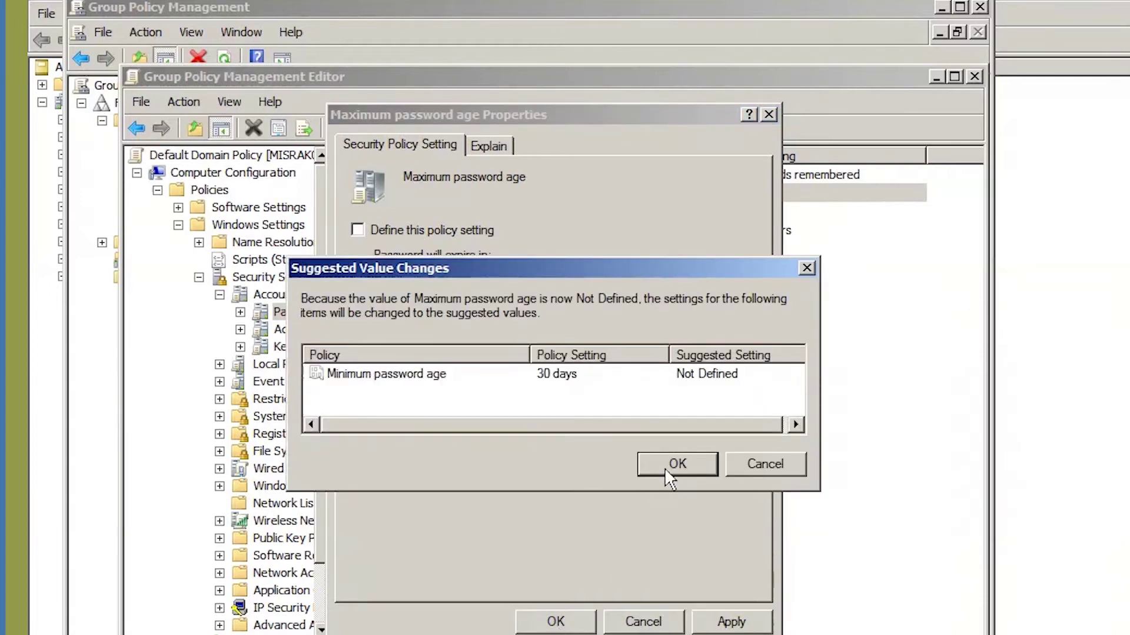
{"action": "left_click", "coordinate": [665, 465]}
{"action": "left_click", "coordinate": [555, 621]}
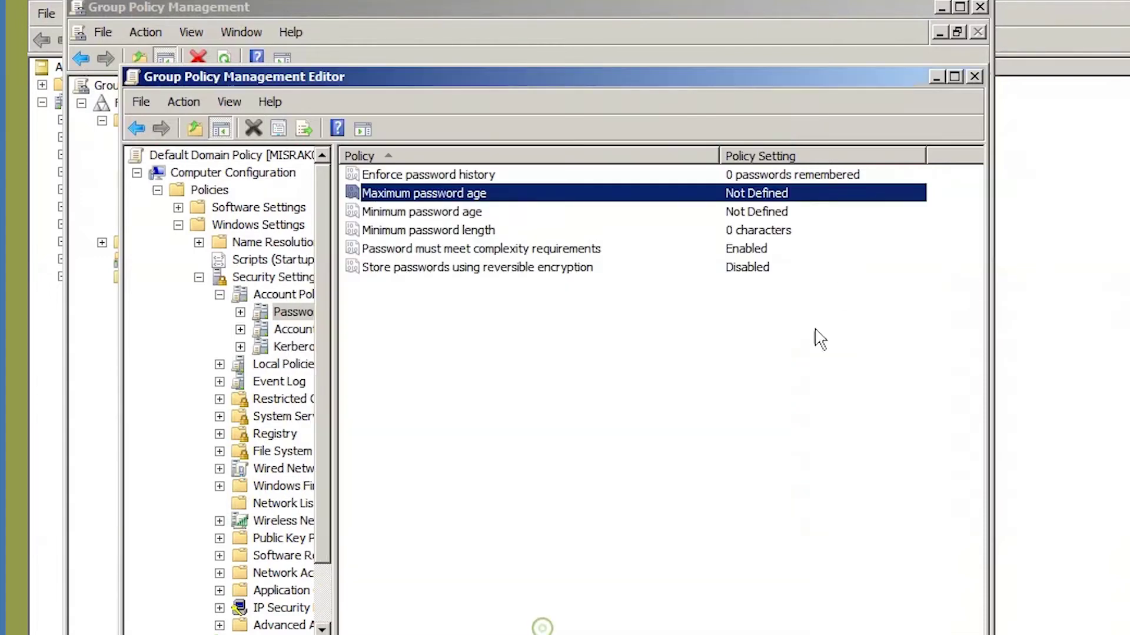
Make Minimum password length Not Defined.
{"action": "left_click", "coordinate": [754, 213]}
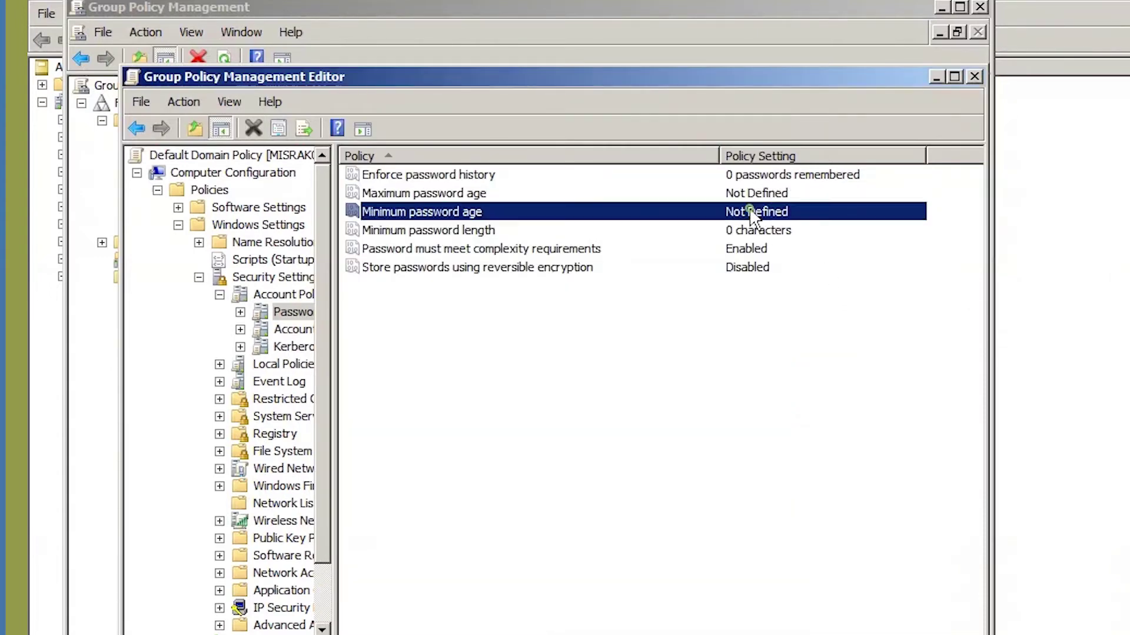
{"action": "left_click", "coordinate": [448, 232]}
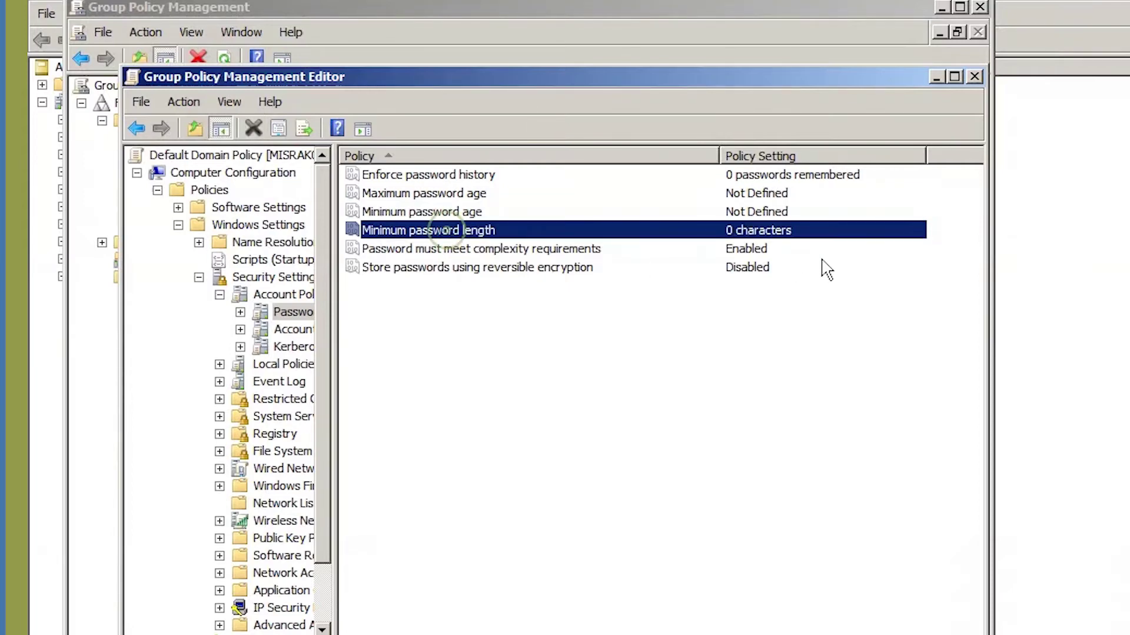
{"action": "double_click", "coordinate": [451, 235]}
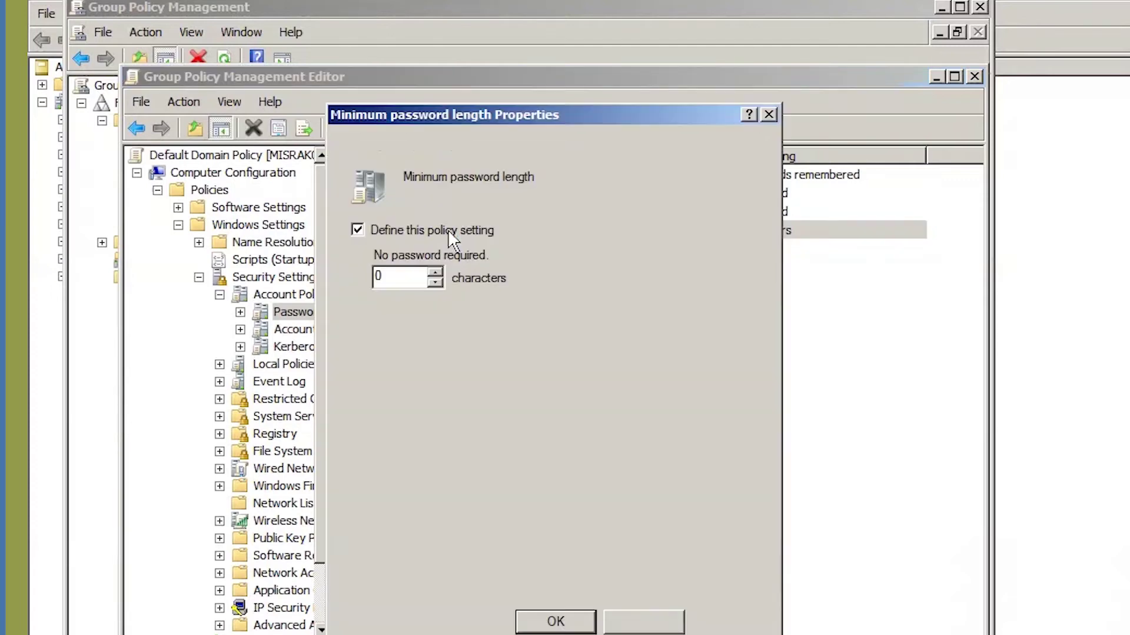
{"action": "left_click", "coordinate": [395, 232]}
{"action": "left_click", "coordinate": [732, 624]}
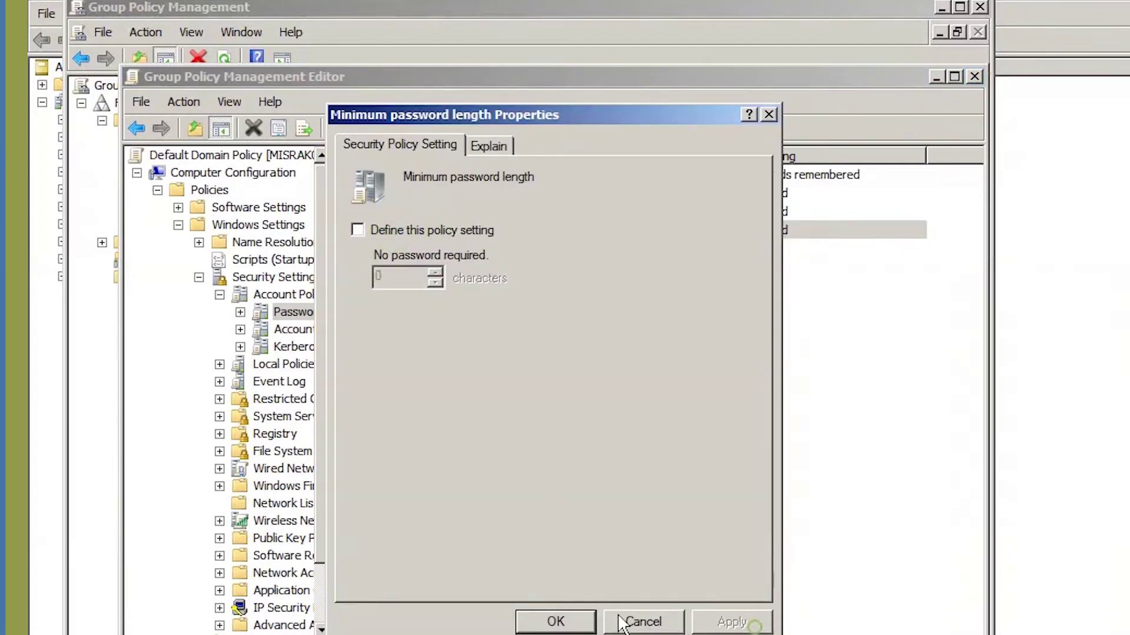
{"action": "left_click", "coordinate": [588, 622]}
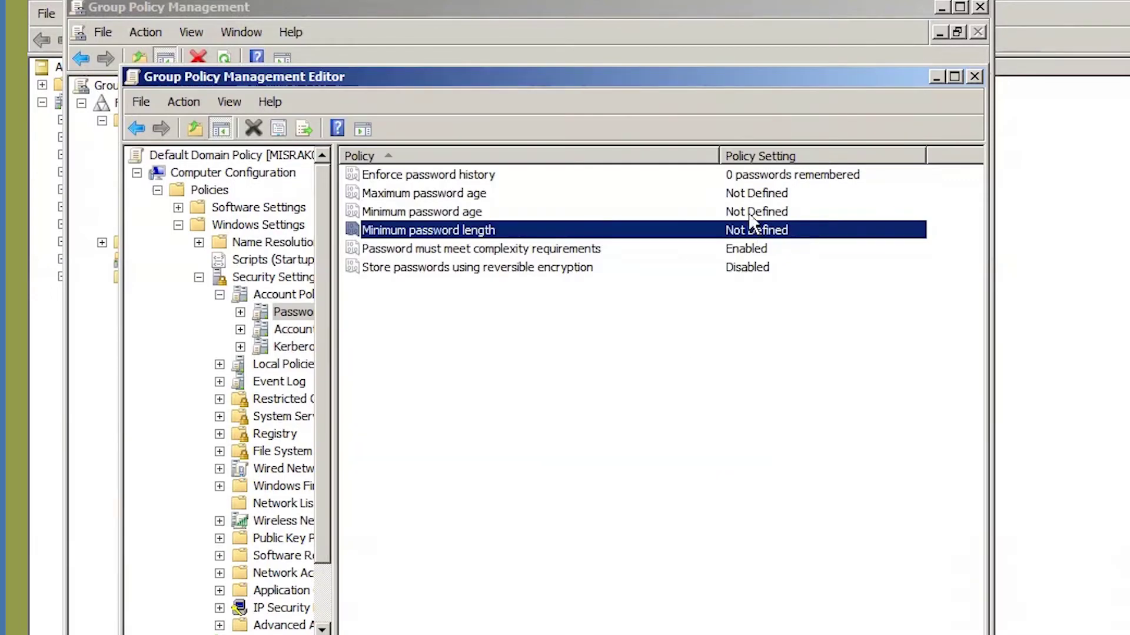
Make Enforce password history Not Defined.
{"action": "left_click", "coordinate": [730, 173]}
{"action": "double_click", "coordinate": [428, 180]}
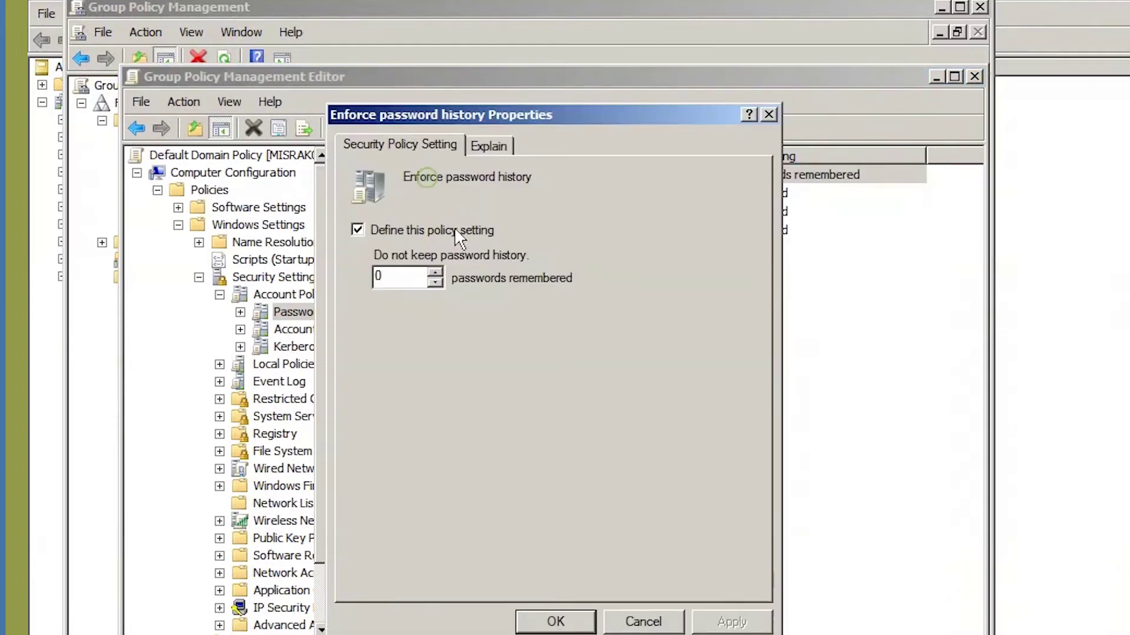
{"action": "left_click", "coordinate": [395, 229]}
{"action": "left_click", "coordinate": [725, 624]}
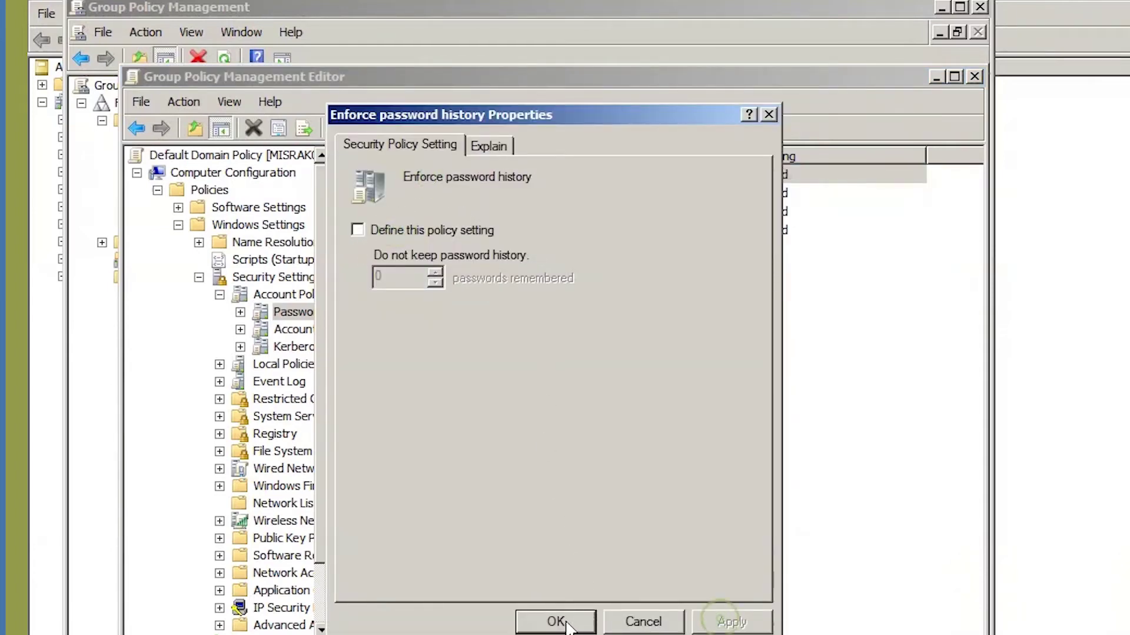
{"action": "left_click", "coordinate": [556, 622]}
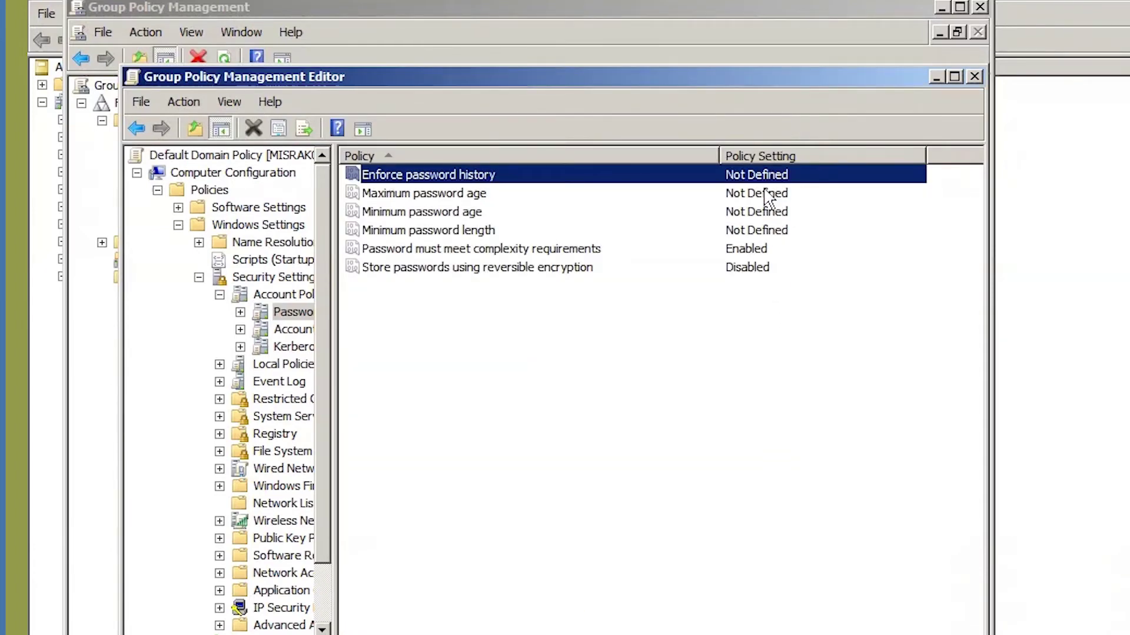
Make the password complexity requirement Not Defined, then close the Editor and Group Policy Management.
{"action": "left_click", "coordinate": [428, 250]}
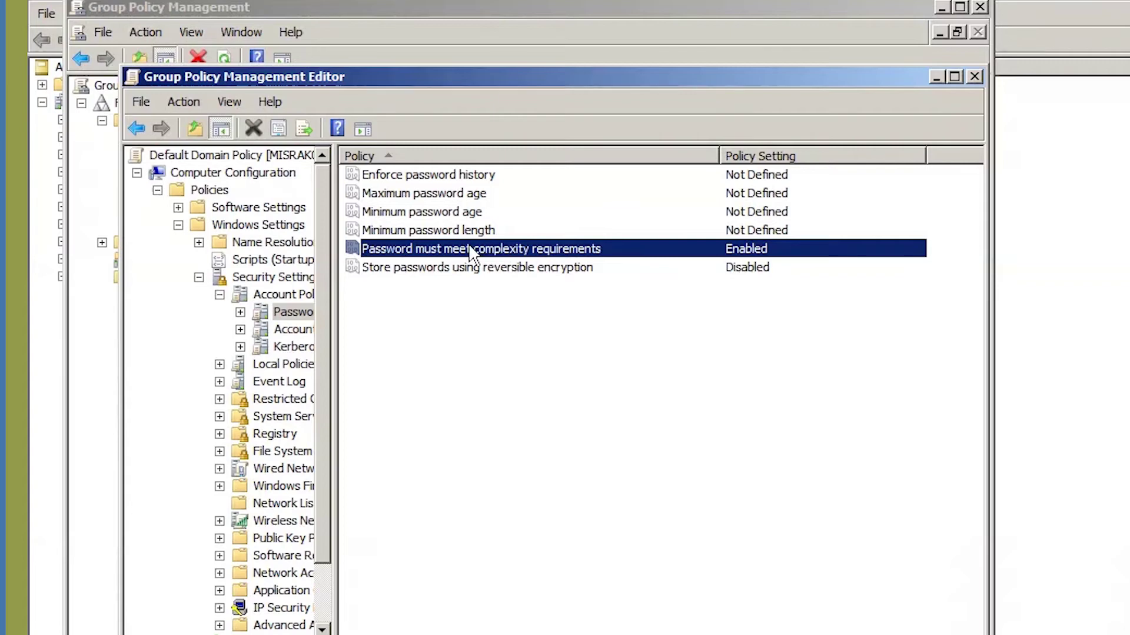
{"action": "double_click", "coordinate": [424, 250]}
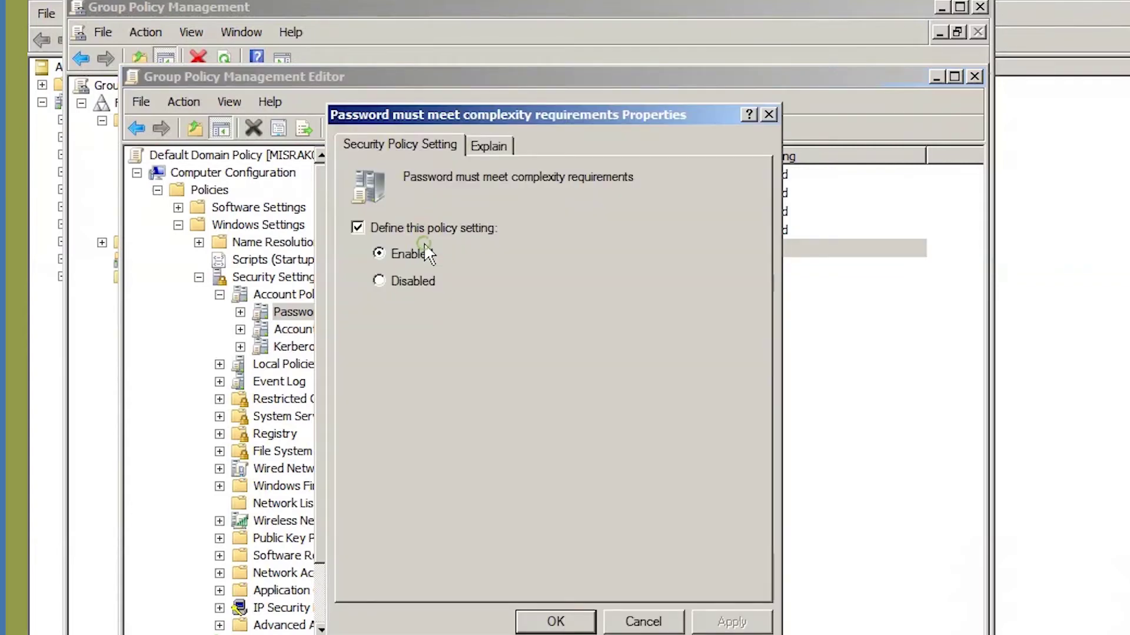
{"action": "left_click", "coordinate": [379, 282]}
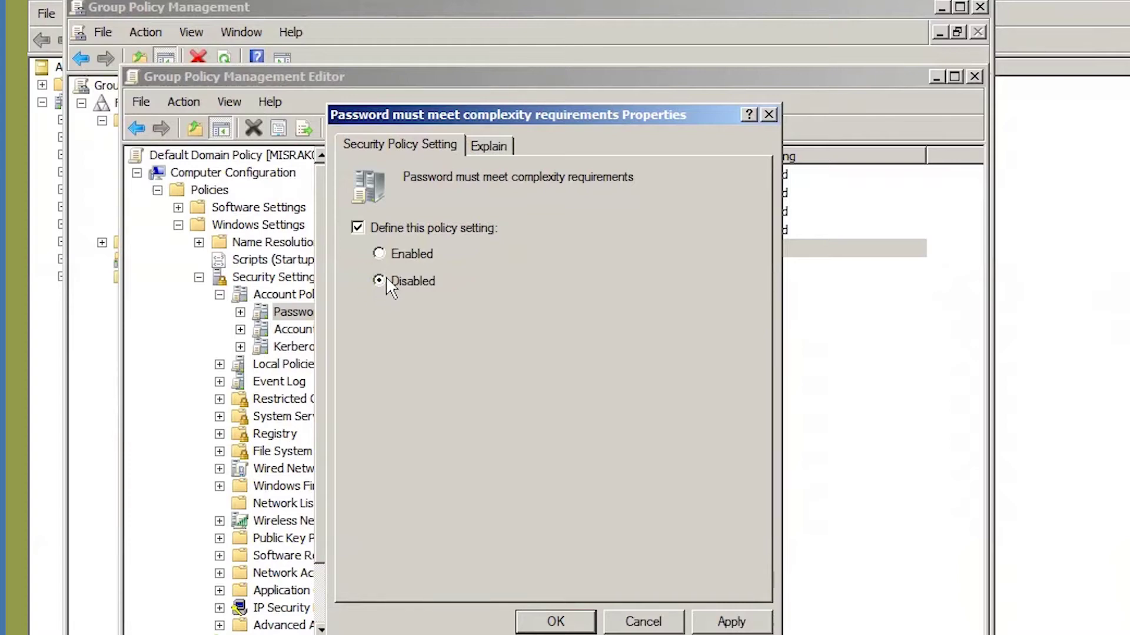
{"action": "left_click", "coordinate": [358, 228]}
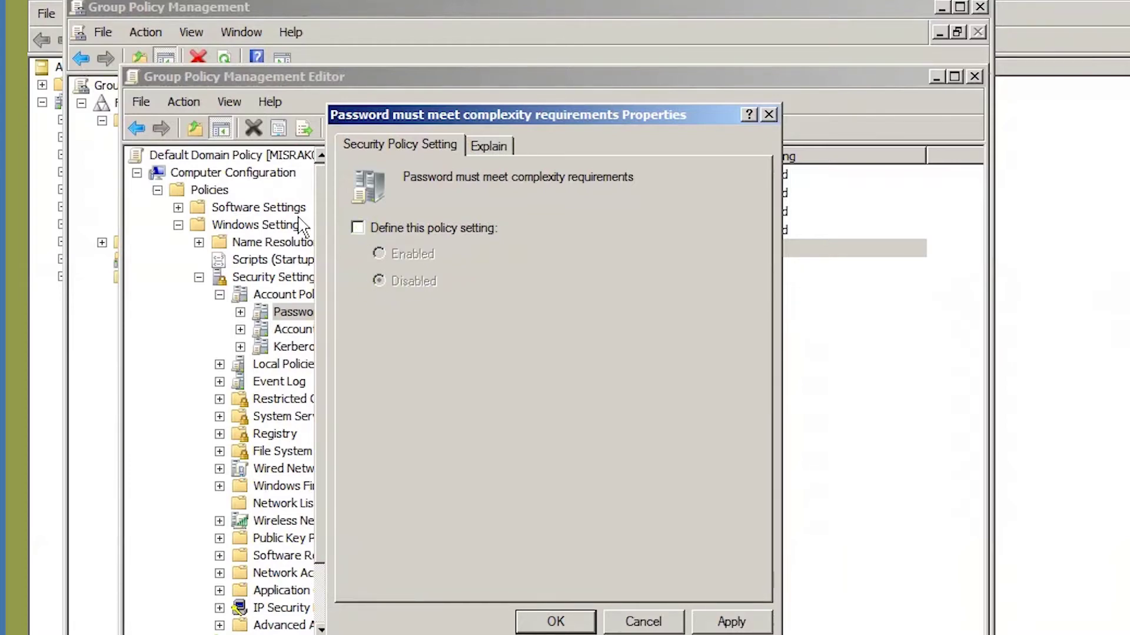
{"action": "left_click", "coordinate": [731, 622]}
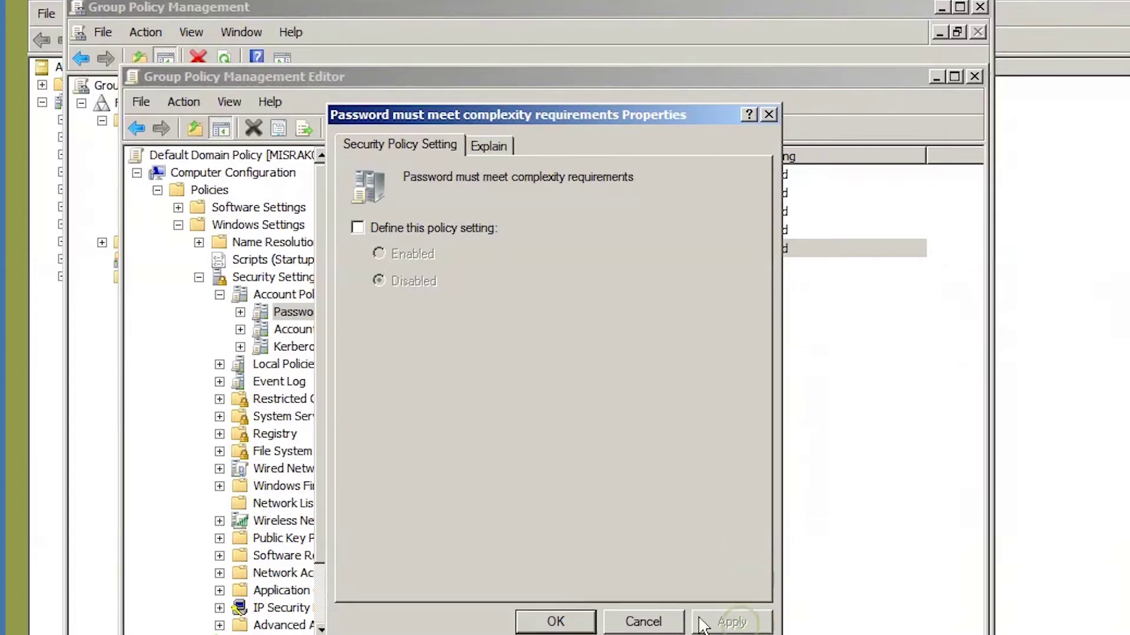
{"action": "left_click", "coordinate": [537, 624]}
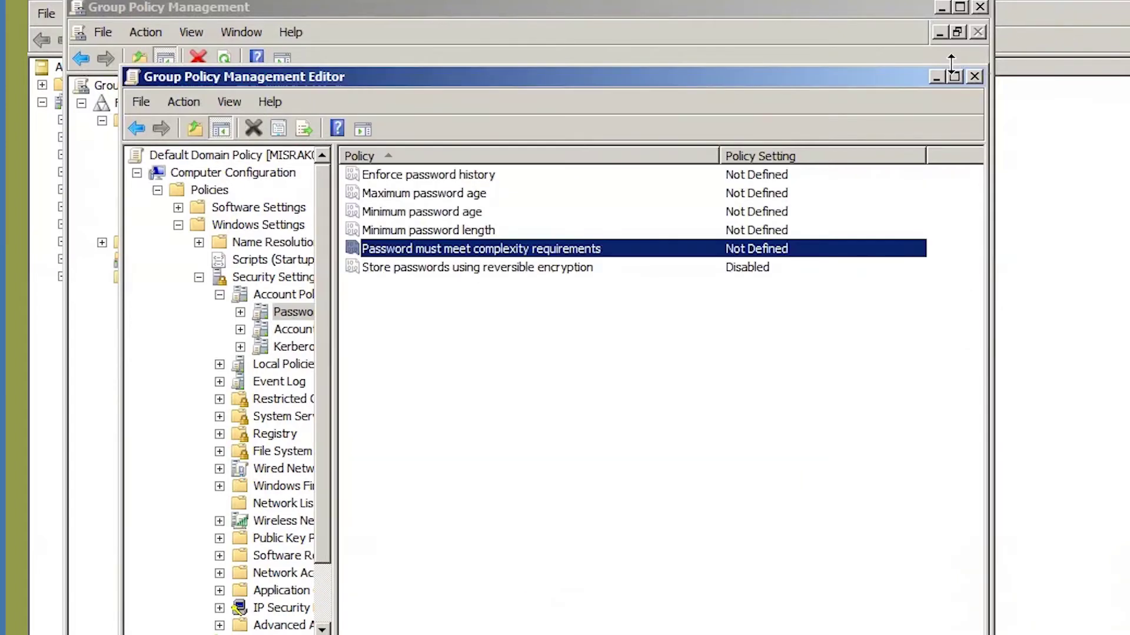
{"action": "left_click", "coordinate": [975, 75]}
{"action": "left_click", "coordinate": [980, 7]}
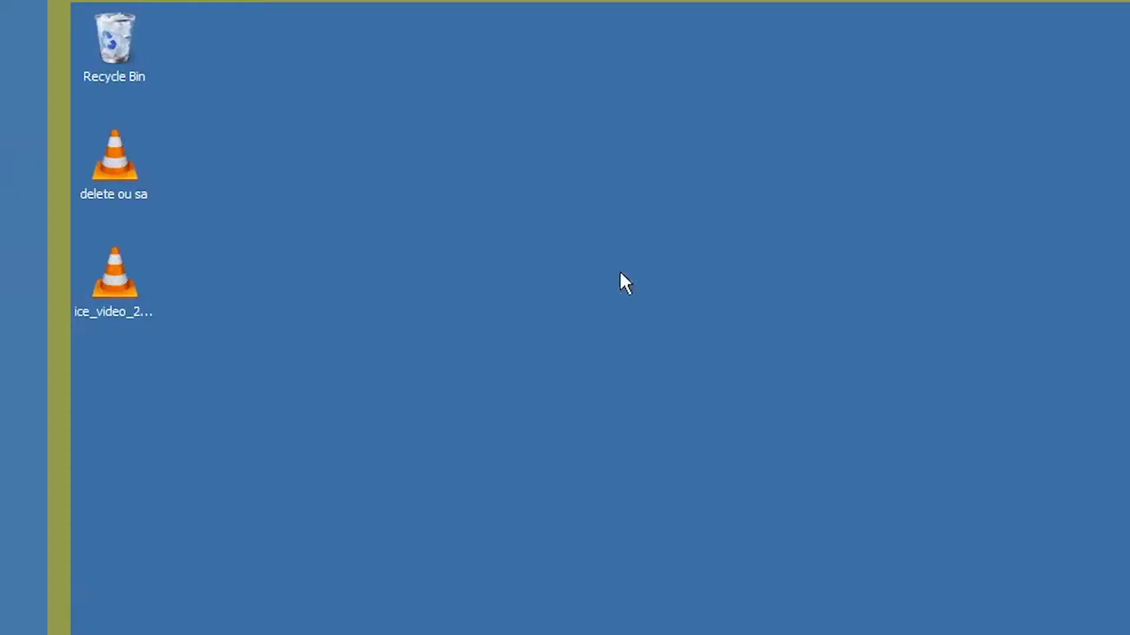
Refresh the desktop twice, then open Local Security Policy's Account Policies > Password Policy list.
{"action": "right_click", "coordinate": [335, 286]}
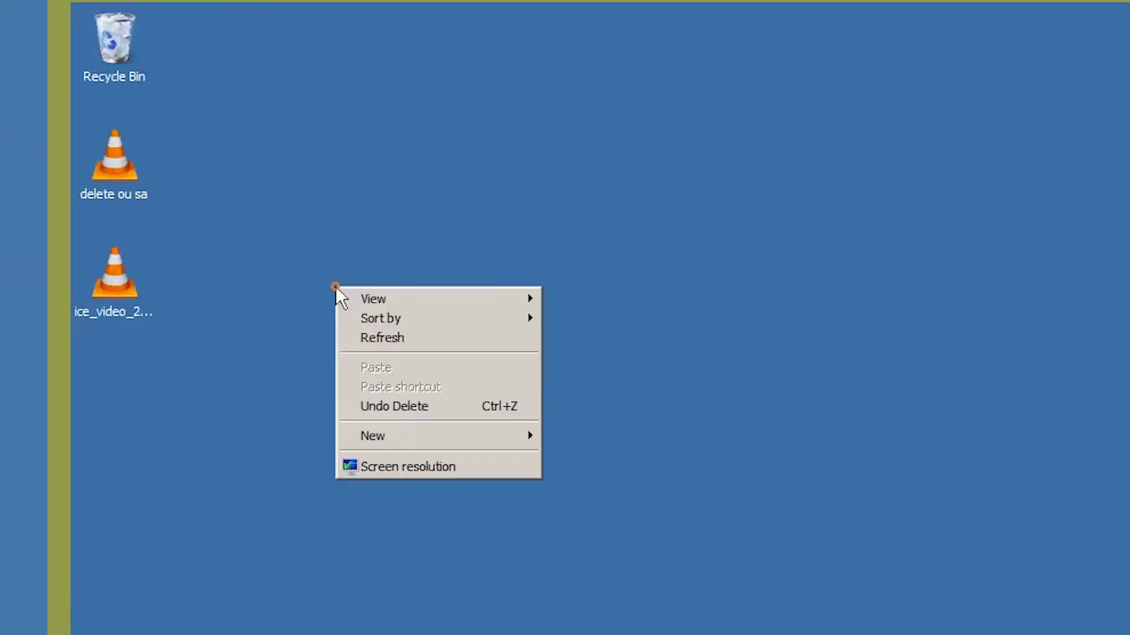
{"action": "left_click", "coordinate": [393, 342]}
{"action": "right_click", "coordinate": [390, 189]}
{"action": "left_click", "coordinate": [441, 240]}
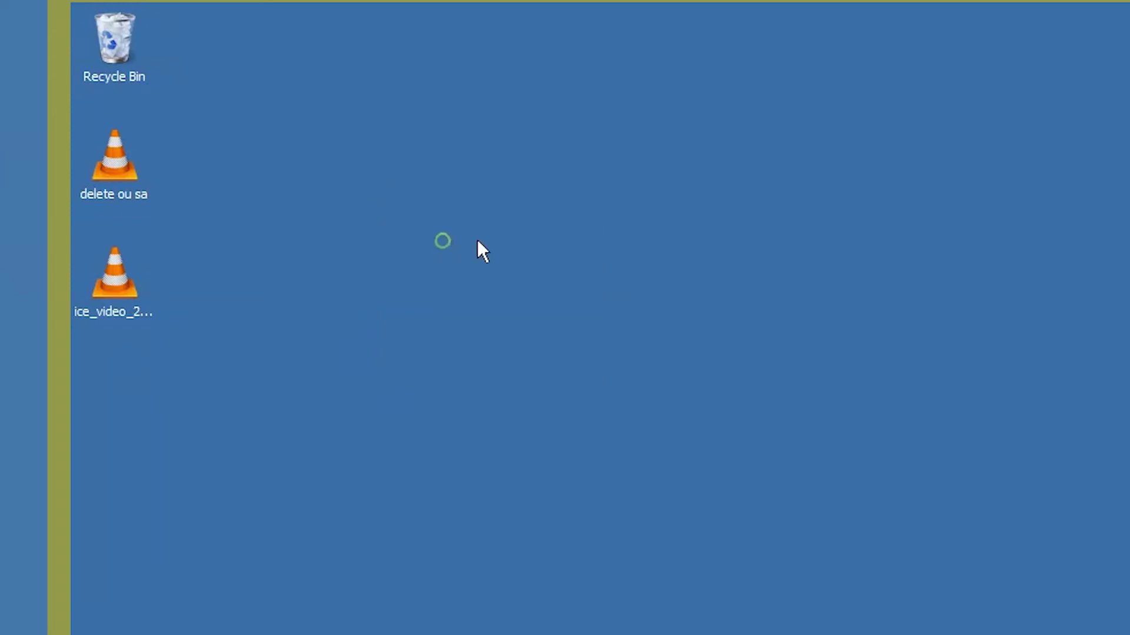
{"action": "key", "text": "super"}
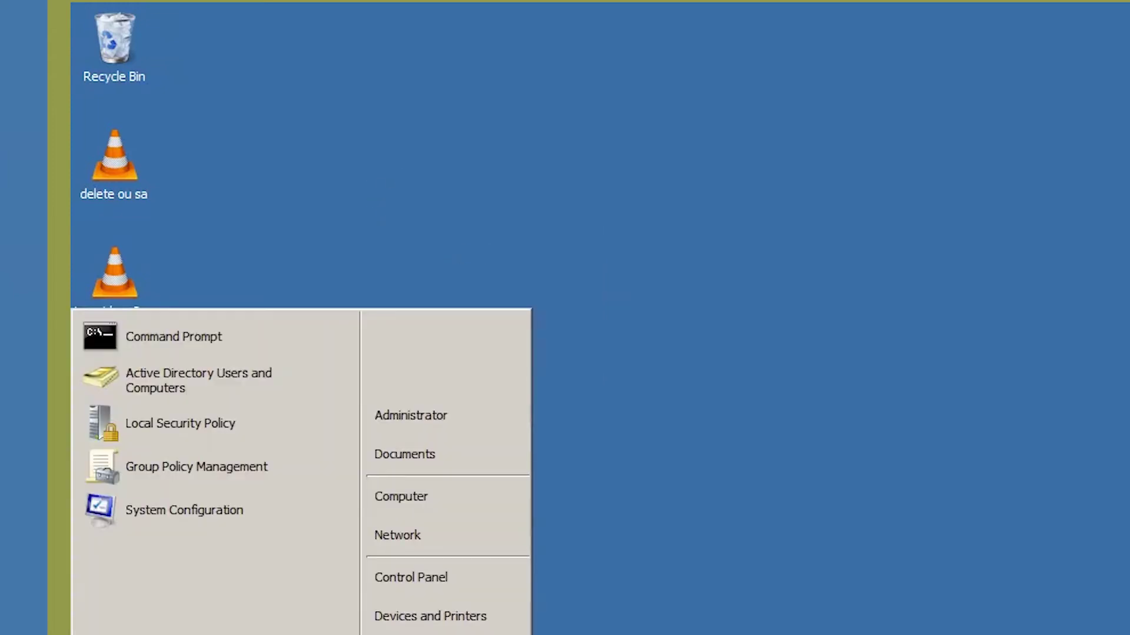
{"action": "left_click", "coordinate": [165, 430]}
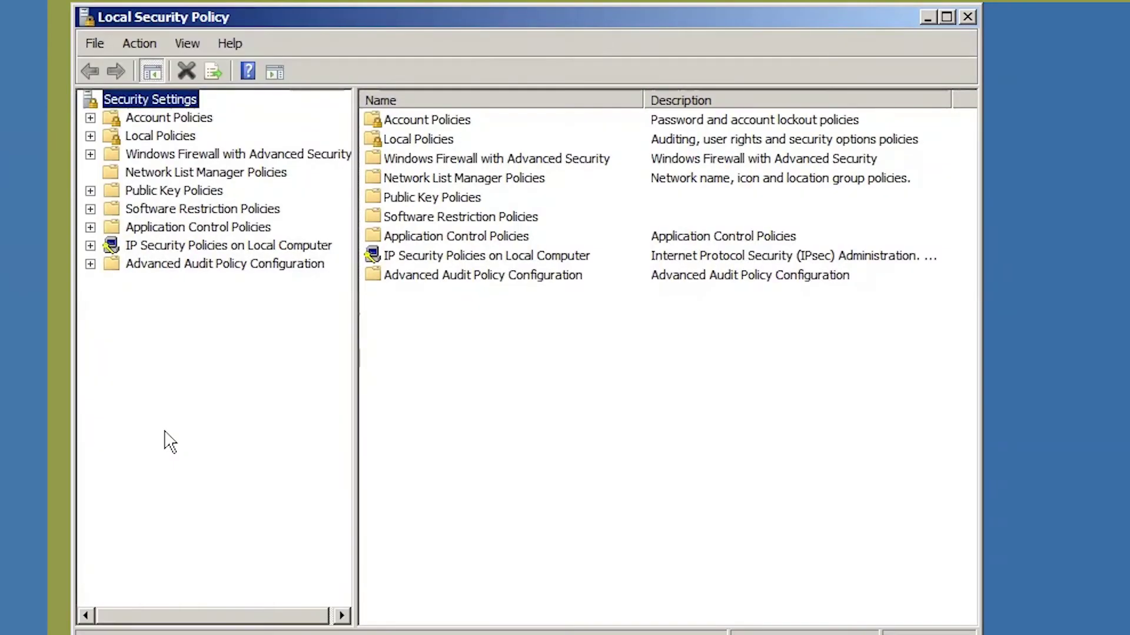
{"action": "left_click", "coordinate": [90, 118]}
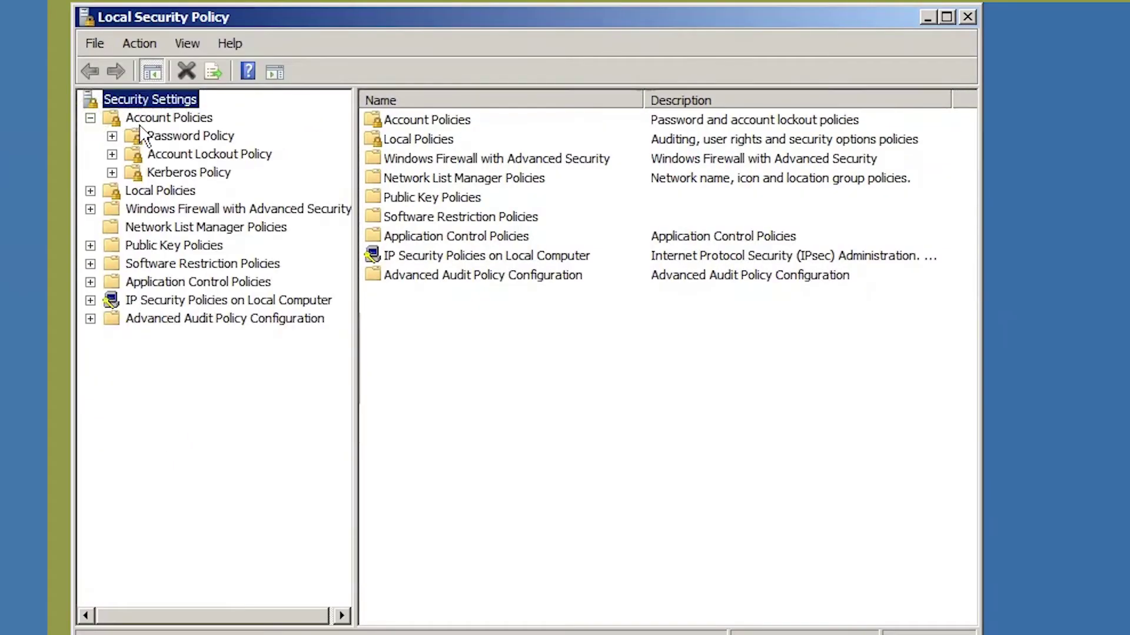
{"action": "left_click", "coordinate": [194, 137]}
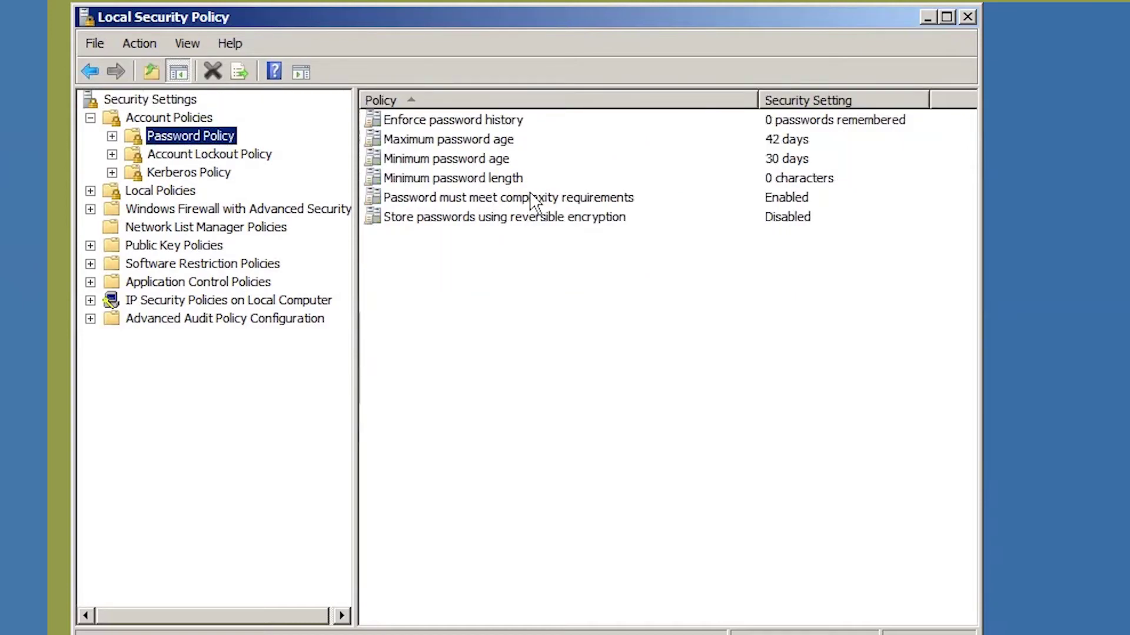
Inspect complexity (Enabled), minimum length (0) and minimum age settings unchanged, then close Local Security Policy.
{"action": "left_click", "coordinate": [450, 199]}
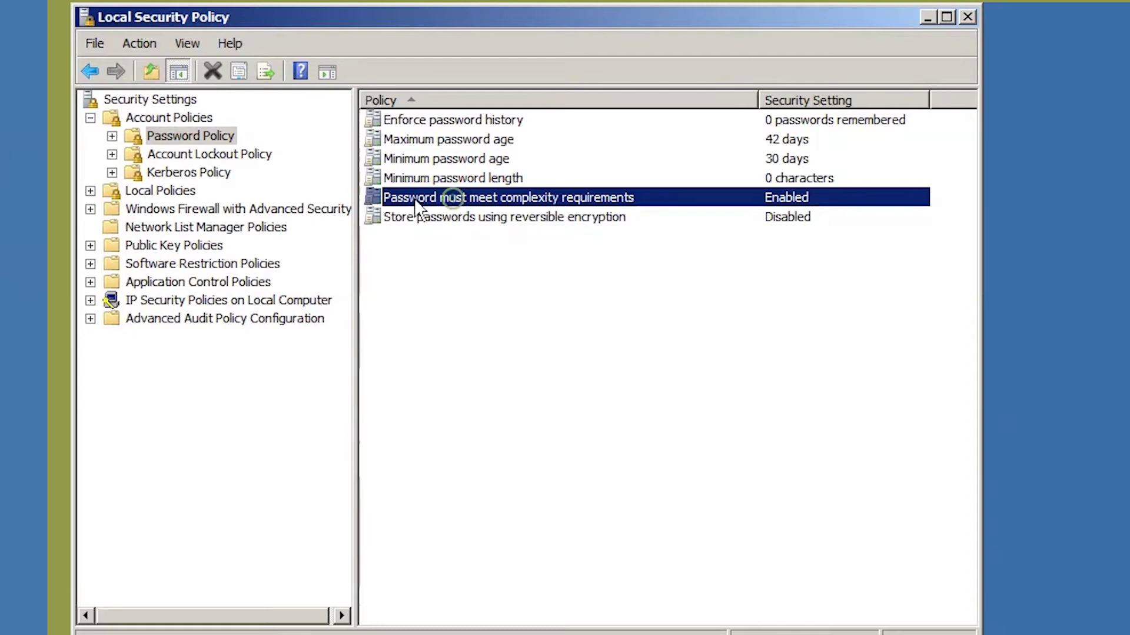
{"action": "double_click", "coordinate": [533, 197]}
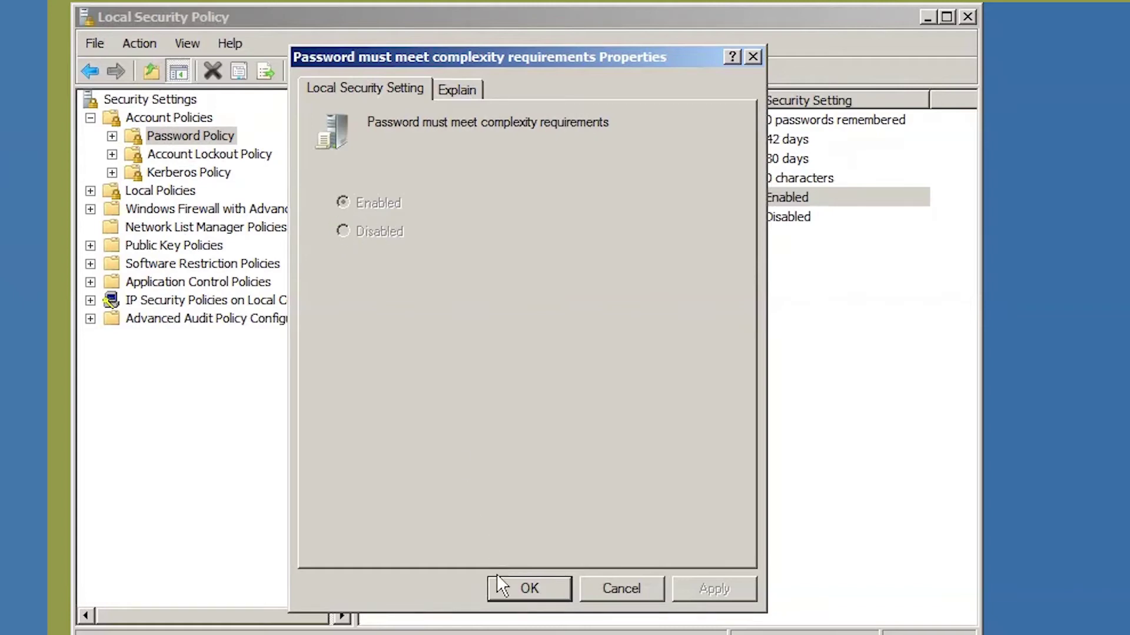
{"action": "left_click", "coordinate": [507, 593]}
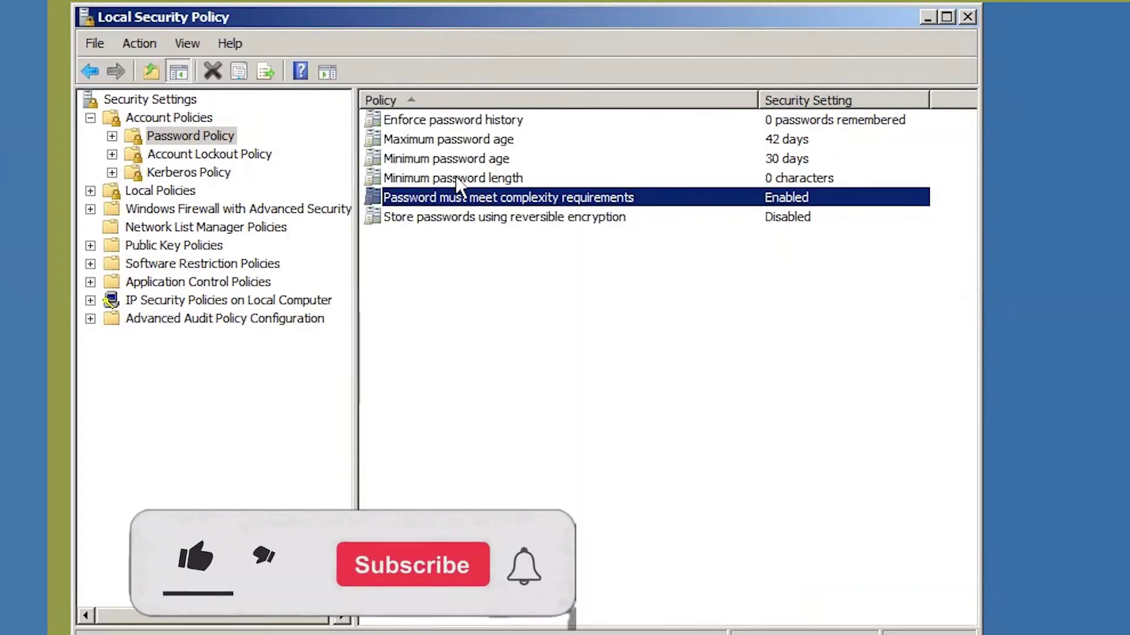
{"action": "double_click", "coordinate": [458, 178]}
{"action": "left_click", "coordinate": [532, 594]}
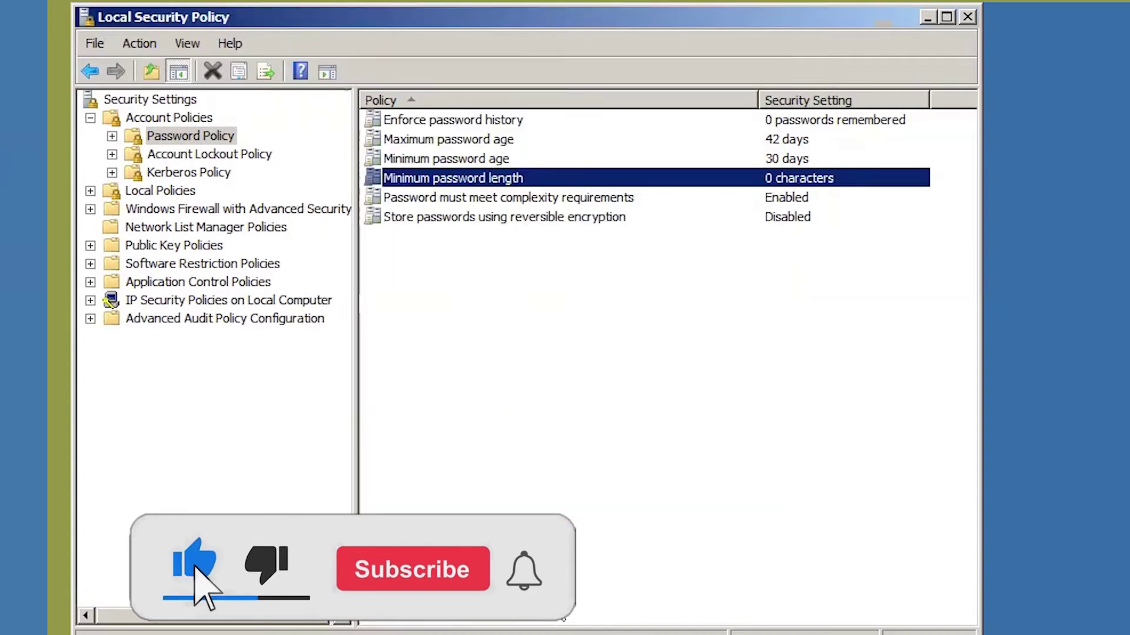
{"action": "double_click", "coordinate": [424, 159]}
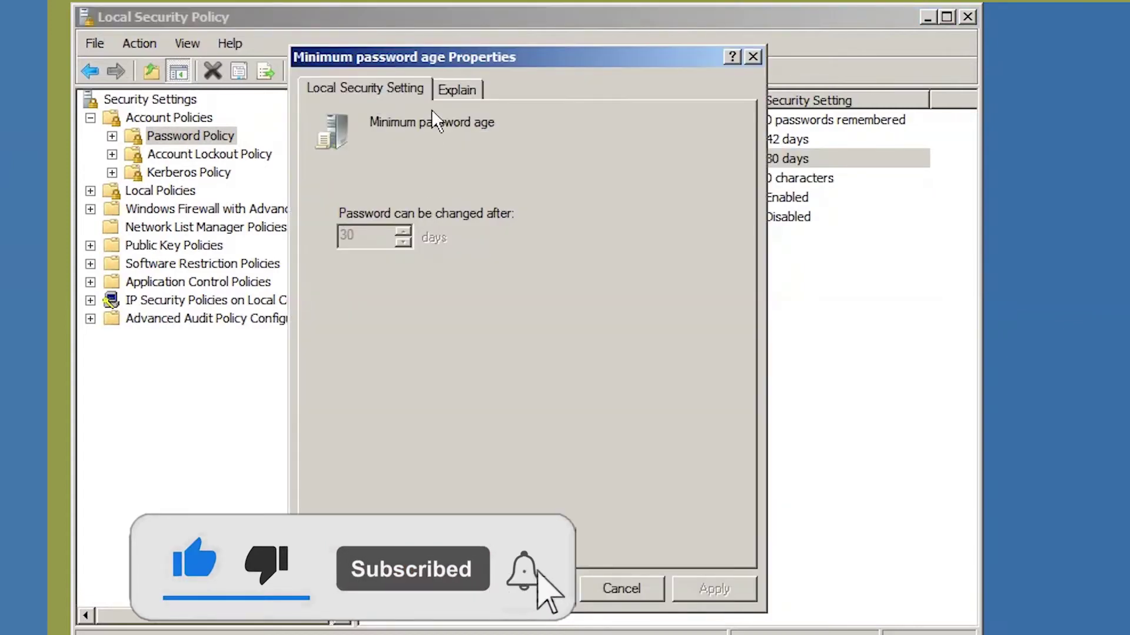
{"action": "left_click", "coordinate": [752, 56]}
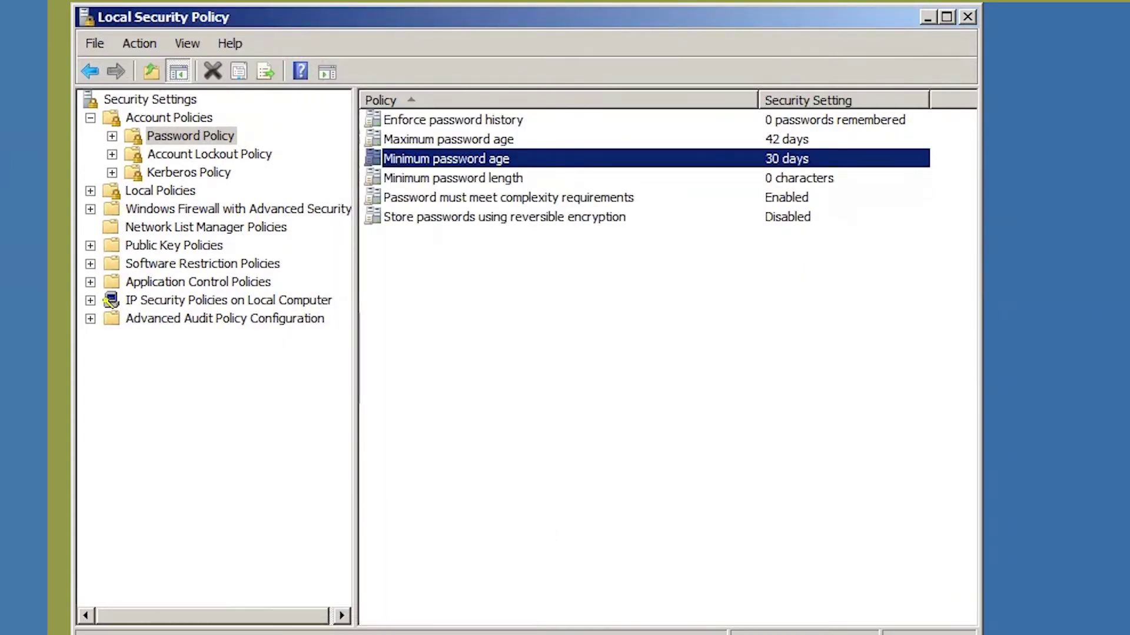
{"action": "left_click", "coordinate": [965, 16]}
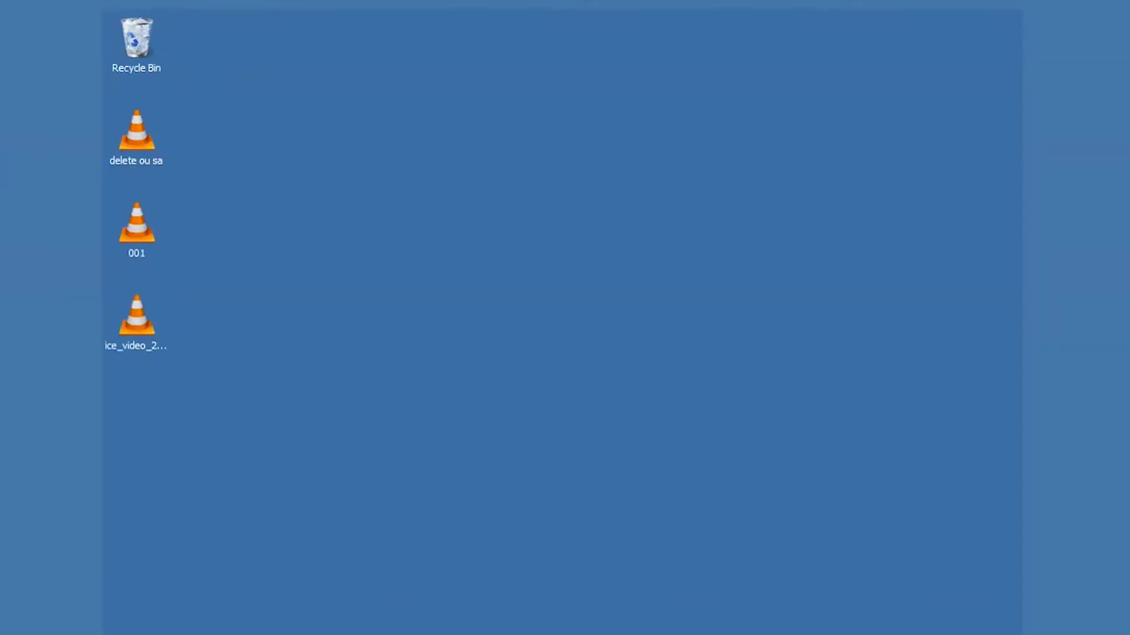
Relaunch Local Security Policy from Start > Administrative Tools.
{"action": "key", "text": "super"}
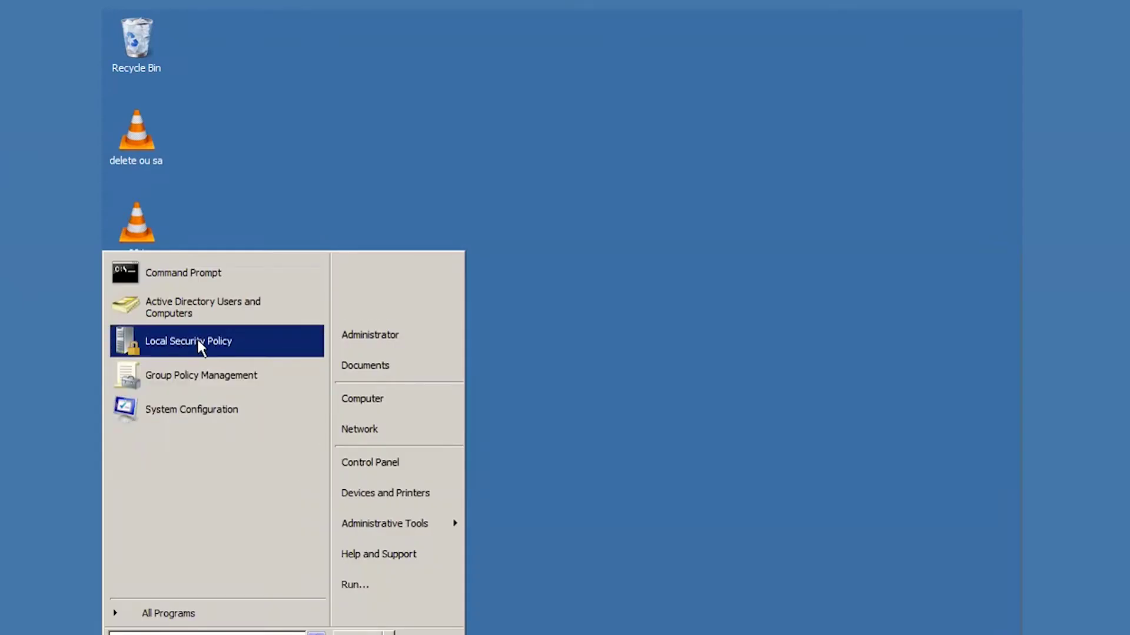
{"action": "mouse_move", "coordinate": [453, 522]}
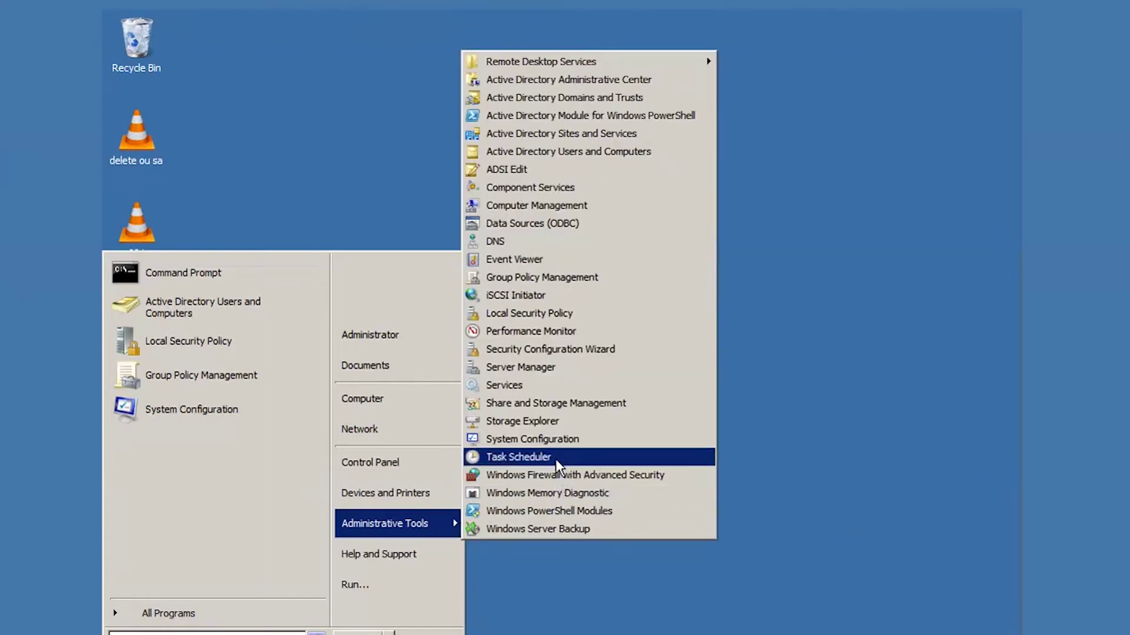
{"action": "left_click", "coordinate": [513, 313]}
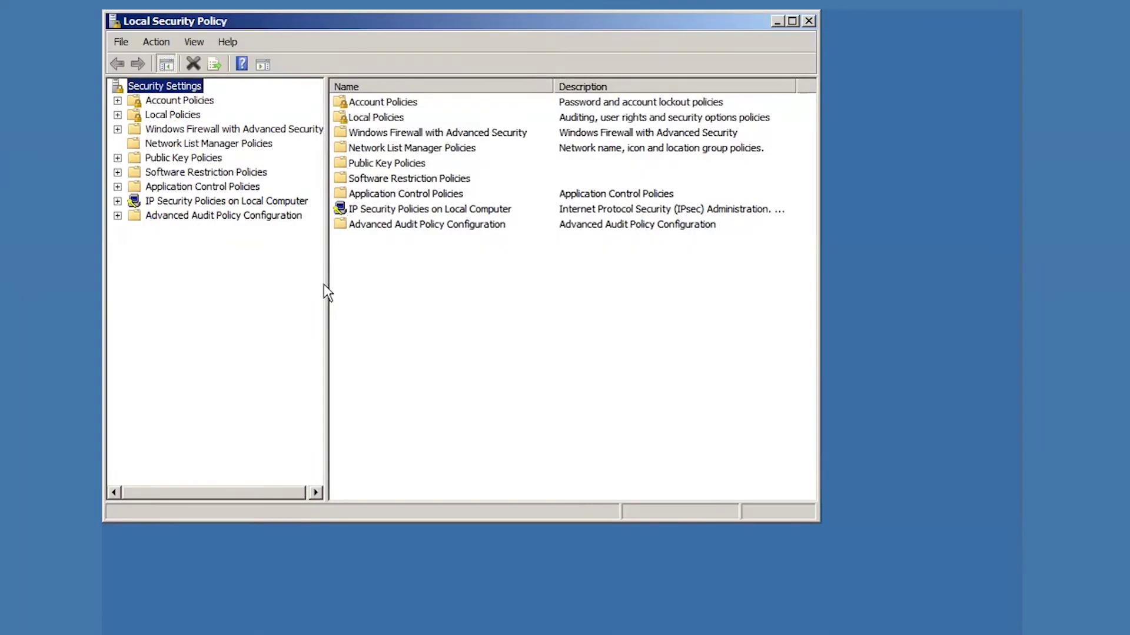
Maximize the console, open Password Policy, and confirm history 0 and maximum age 42 days.
{"action": "left_click", "coordinate": [791, 21]}
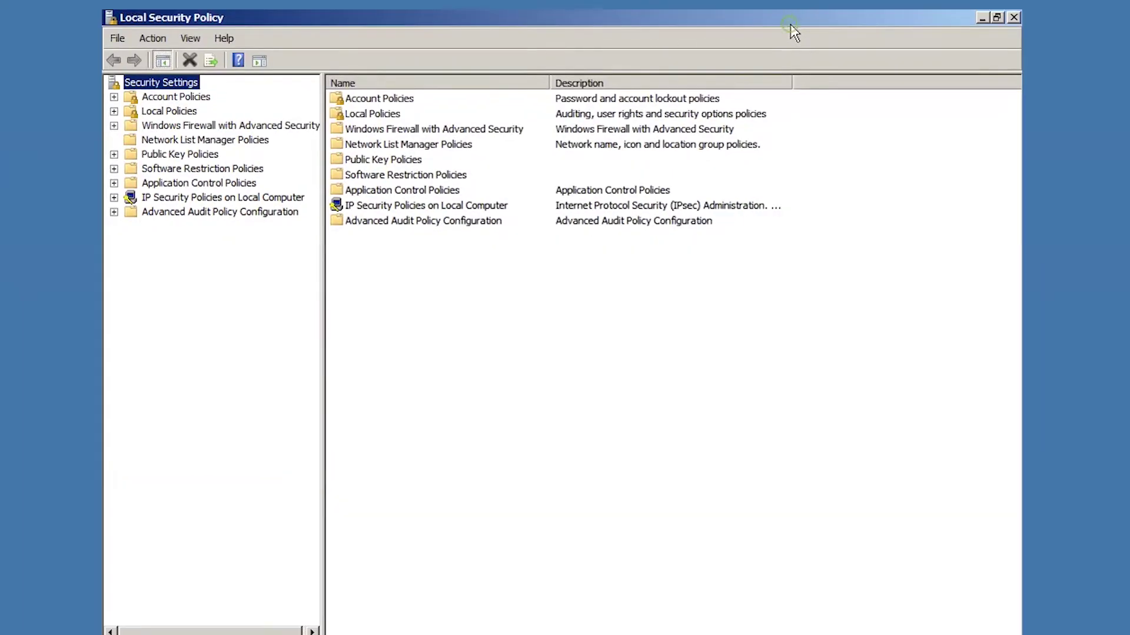
{"action": "left_click", "coordinate": [113, 97]}
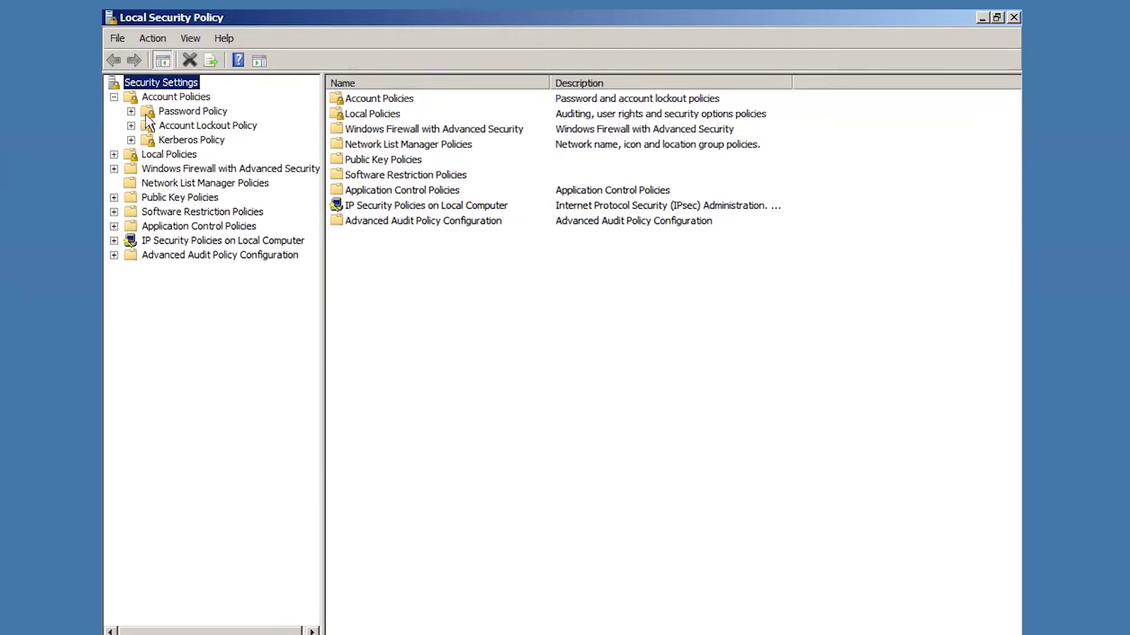
{"action": "left_click", "coordinate": [165, 112]}
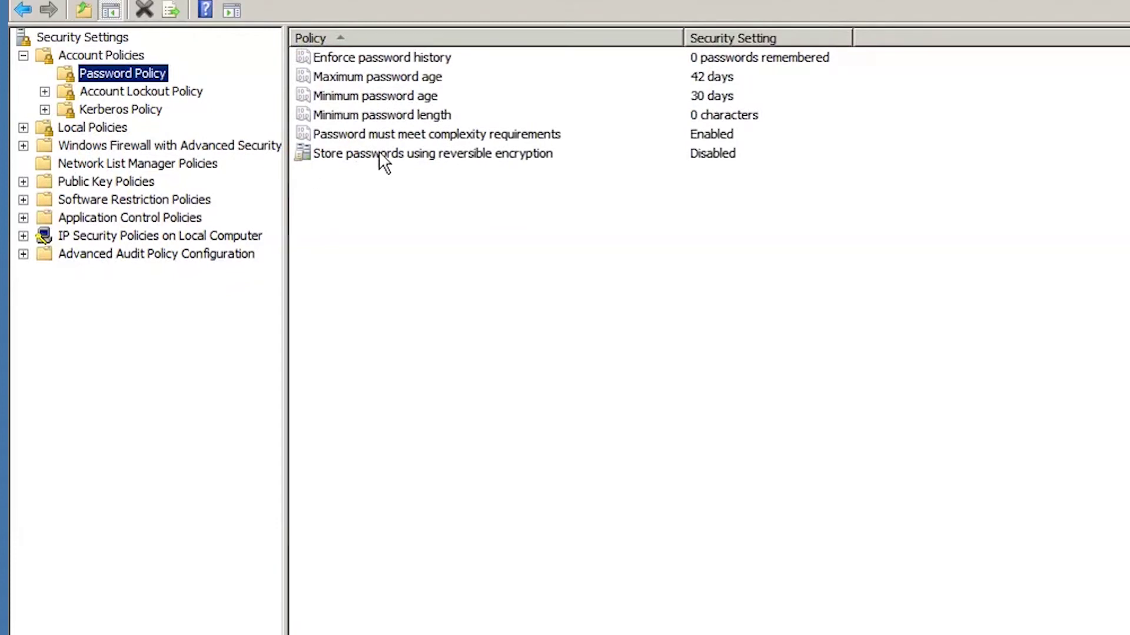
{"action": "double_click", "coordinate": [424, 57]}
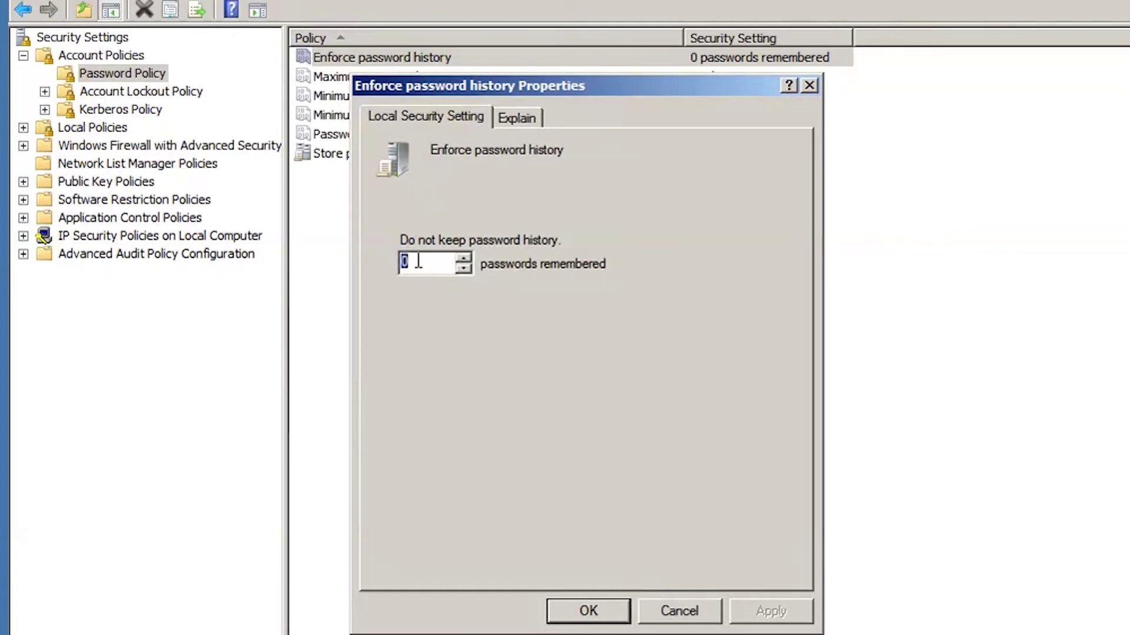
{"action": "left_click", "coordinate": [605, 609]}
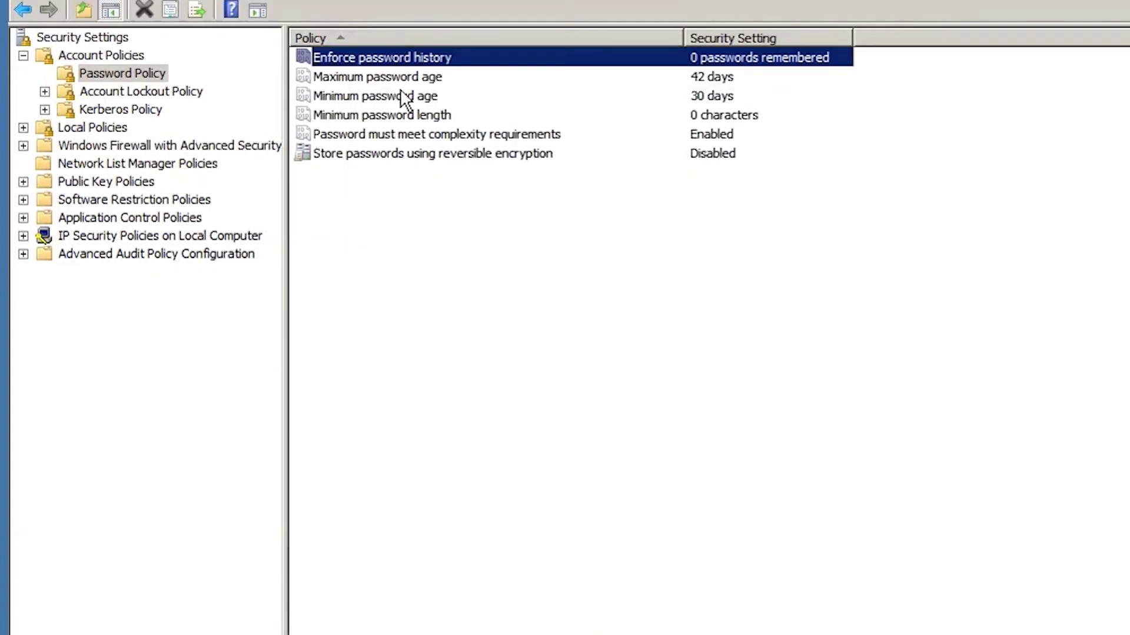
{"action": "double_click", "coordinate": [394, 76]}
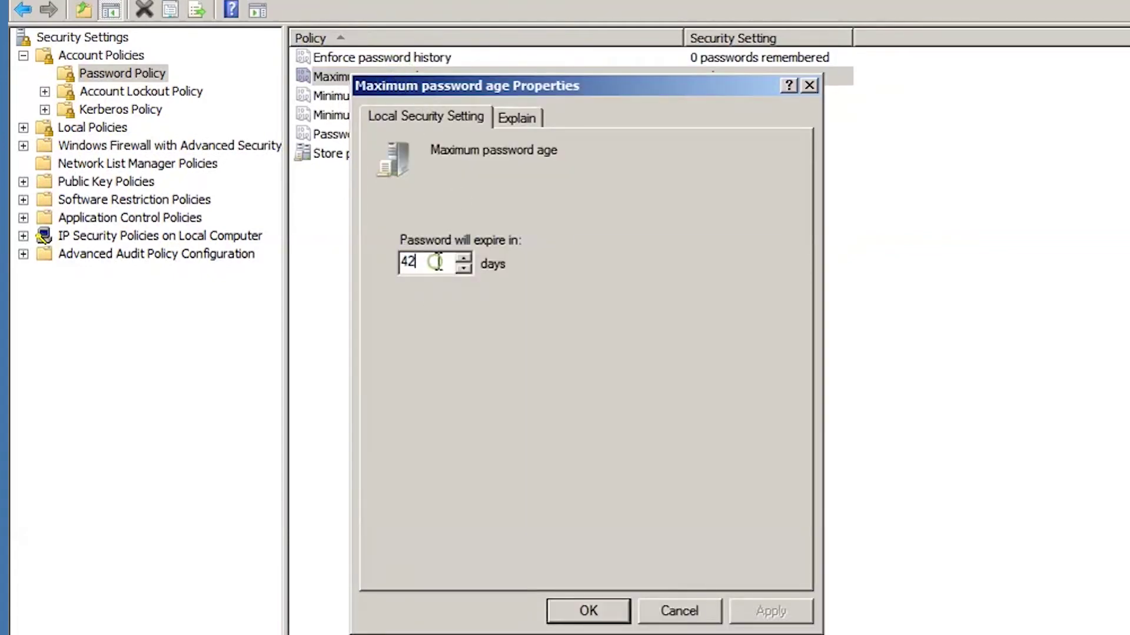
{"action": "left_click", "coordinate": [588, 612]}
Try minimum password age 5 but cancel, keeping 30 days; confirm minimum length 0 characters.
{"action": "double_click", "coordinate": [387, 97]}
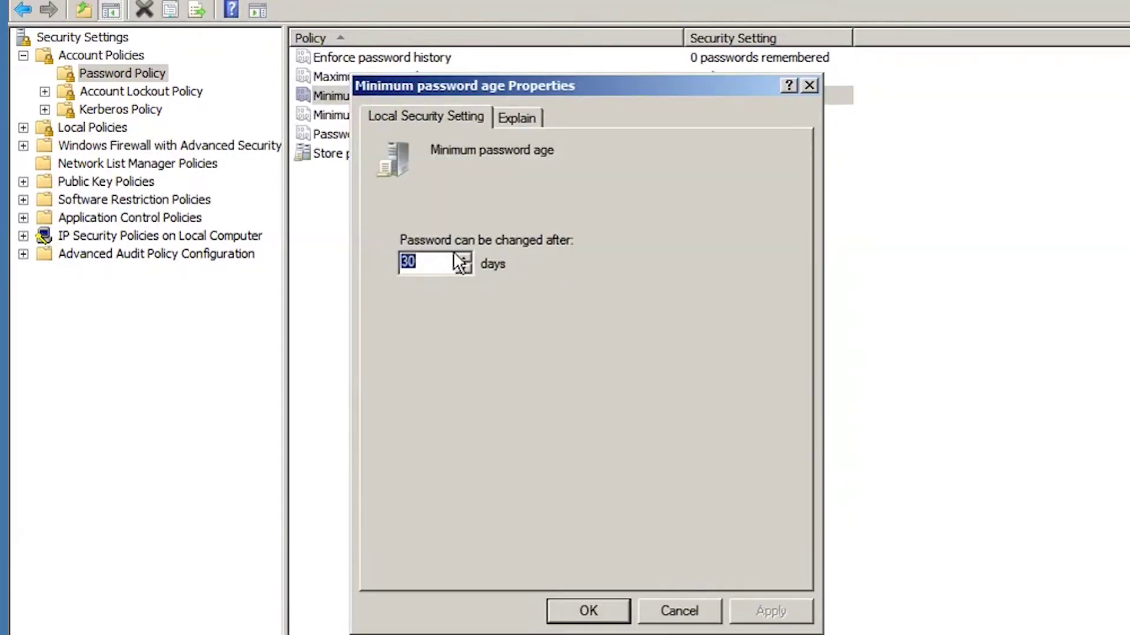
{"action": "left_click", "coordinate": [432, 263]}
{"action": "left_click_drag", "start_coordinate": [426, 261], "coordinate": [384, 249]}
{"action": "left_click", "coordinate": [424, 263]}
{"action": "left_click_drag", "start_coordinate": [415, 262], "coordinate": [397, 263]}
{"action": "type", "text": "5"}
{"action": "left_click", "coordinate": [670, 609]}
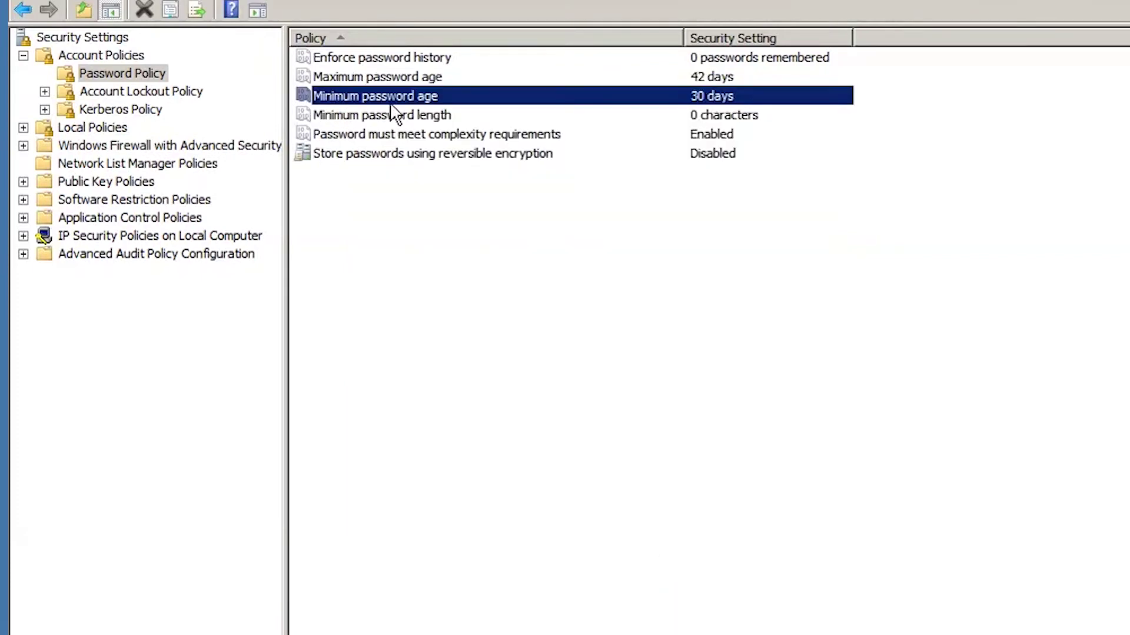
{"action": "double_click", "coordinate": [428, 115]}
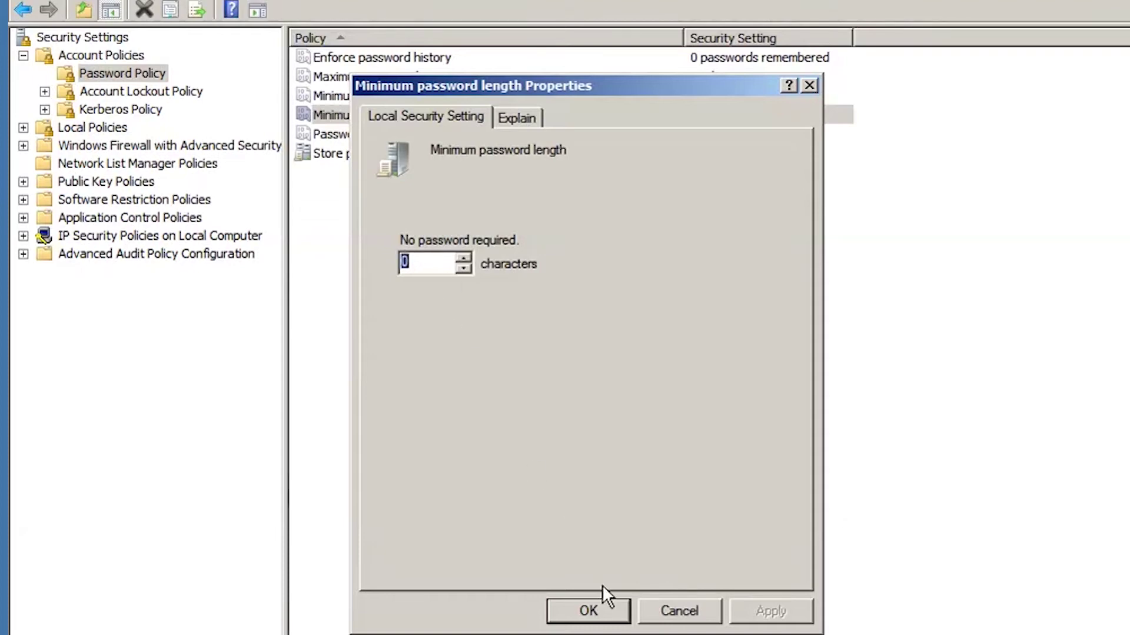
{"action": "left_click", "coordinate": [585, 612]}
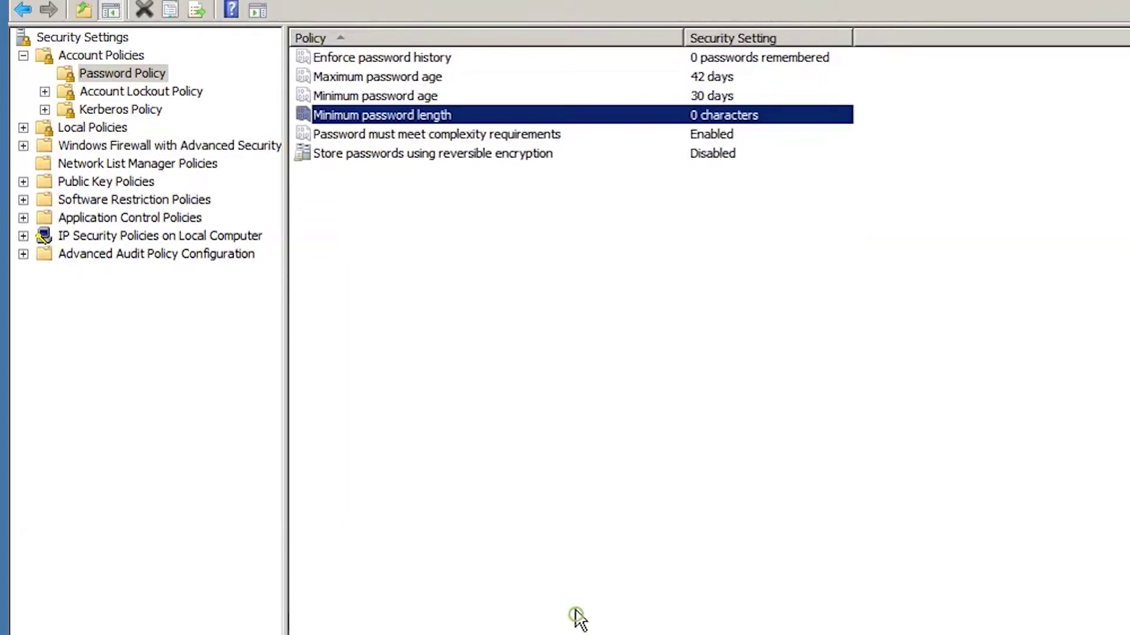
{"action": "left_click", "coordinate": [431, 141]}
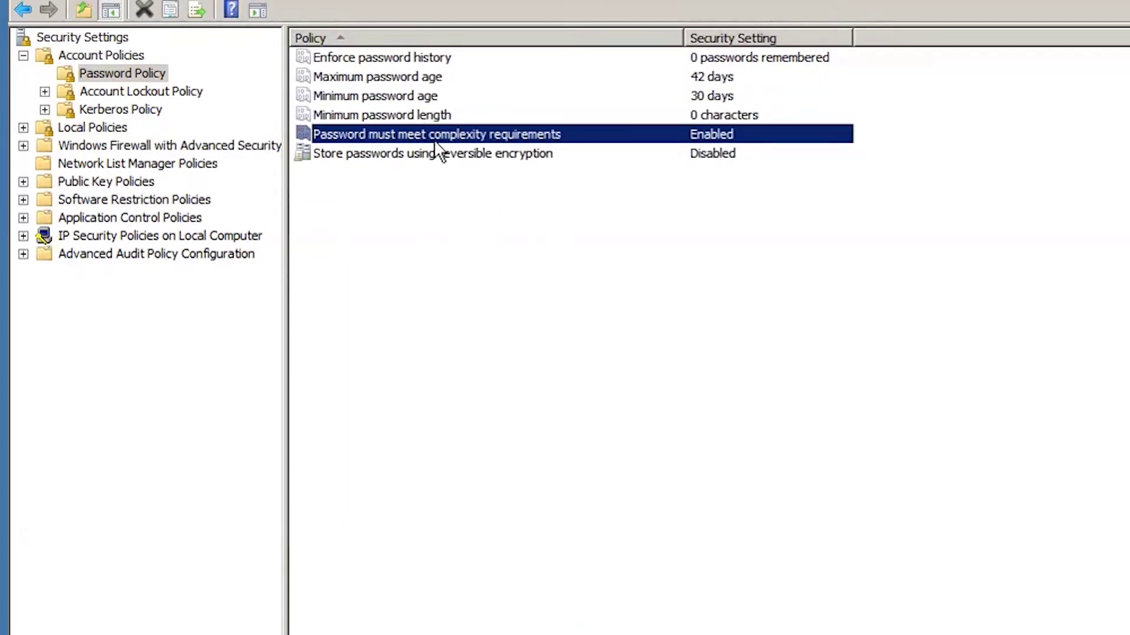
Set Password must meet complexity requirements to Disabled and save it.
{"action": "double_click", "coordinate": [456, 140]}
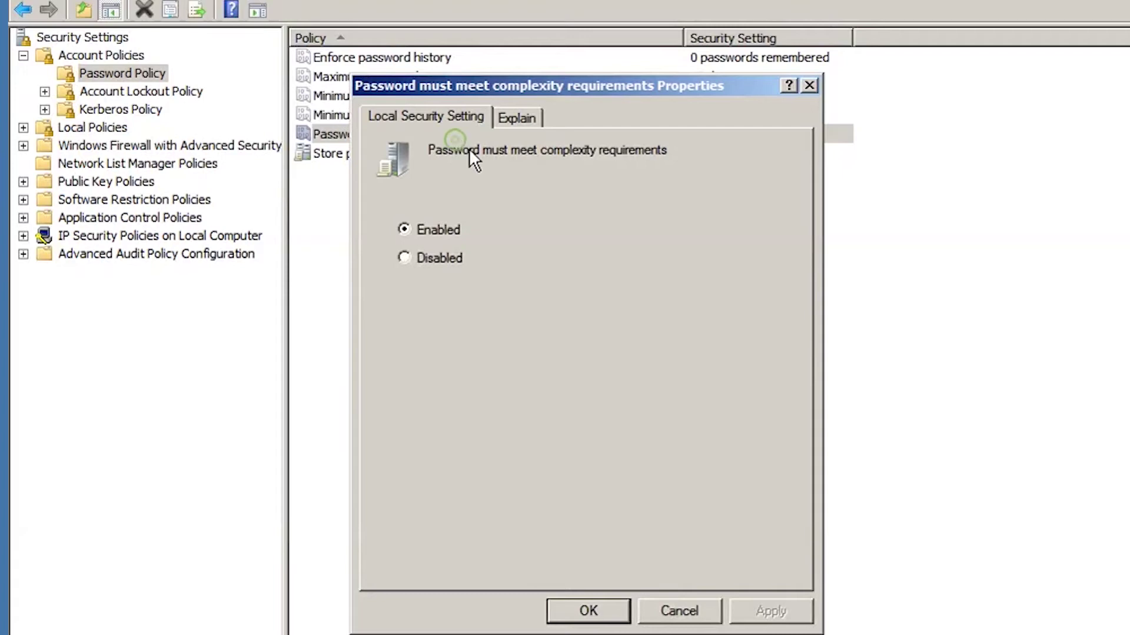
{"action": "left_click", "coordinate": [406, 259]}
{"action": "left_click", "coordinate": [406, 259]}
{"action": "left_click", "coordinate": [612, 606]}
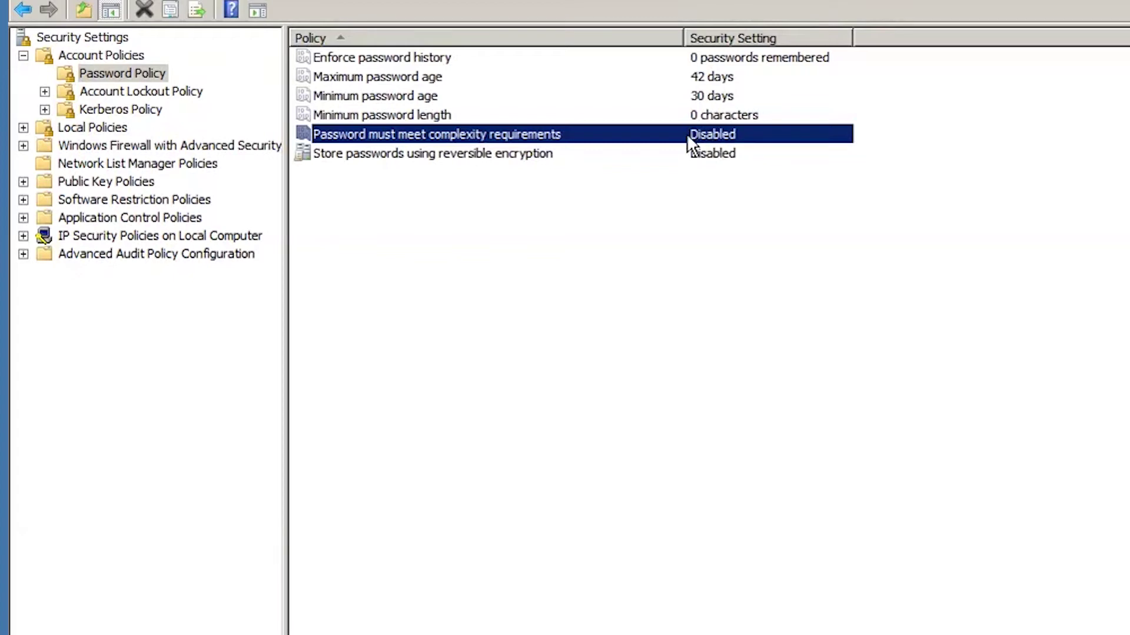
Switch password complexity requirements back to Enabled and apply it.
{"action": "double_click", "coordinate": [429, 133]}
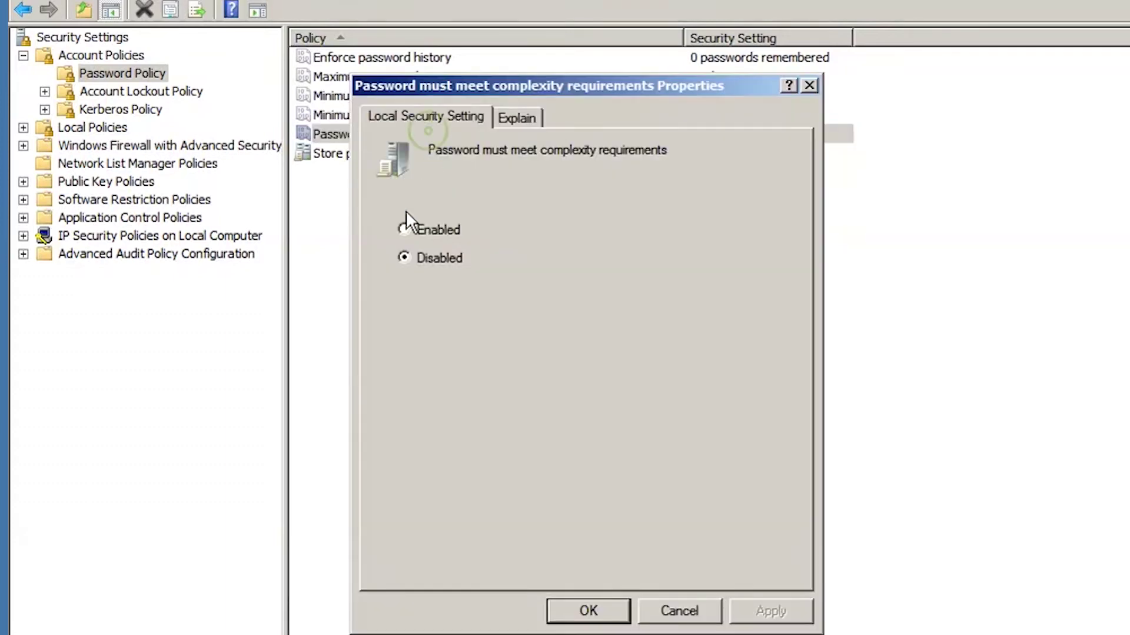
{"action": "left_click", "coordinate": [403, 228]}
{"action": "left_click", "coordinate": [770, 610]}
{"action": "left_click", "coordinate": [601, 611]}
{"action": "left_click", "coordinate": [637, 458]}
{"action": "left_click", "coordinate": [361, 255]}
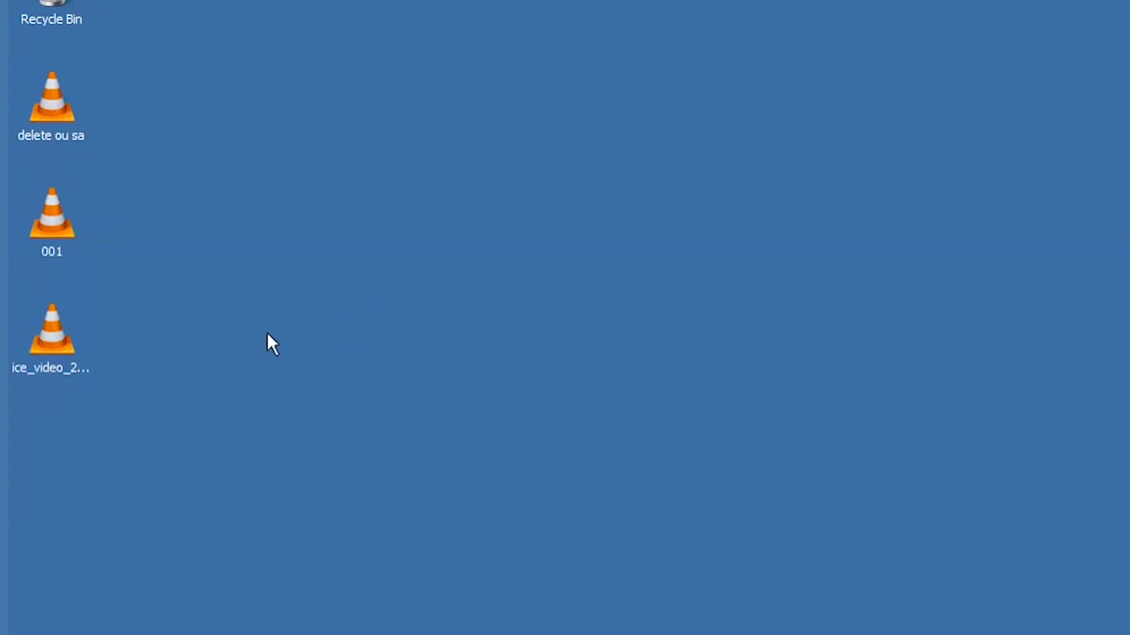
Open Active Directory Users and Computers from Start > Administrative Tools.
{"action": "key", "text": "super"}
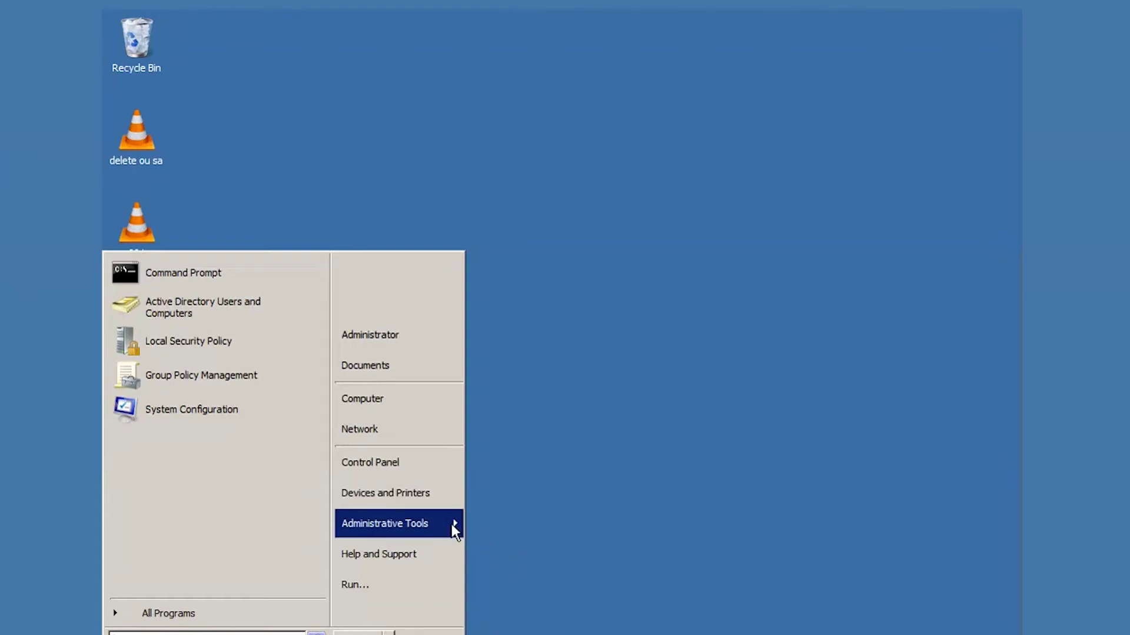
{"action": "mouse_move", "coordinate": [454, 529]}
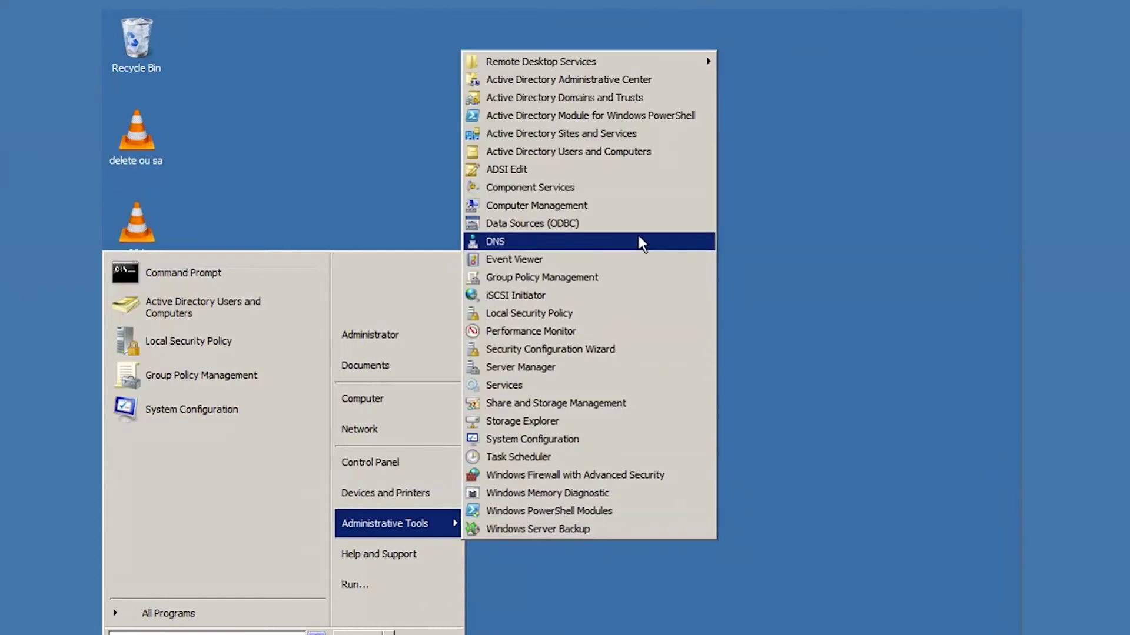
{"action": "left_click", "coordinate": [598, 157]}
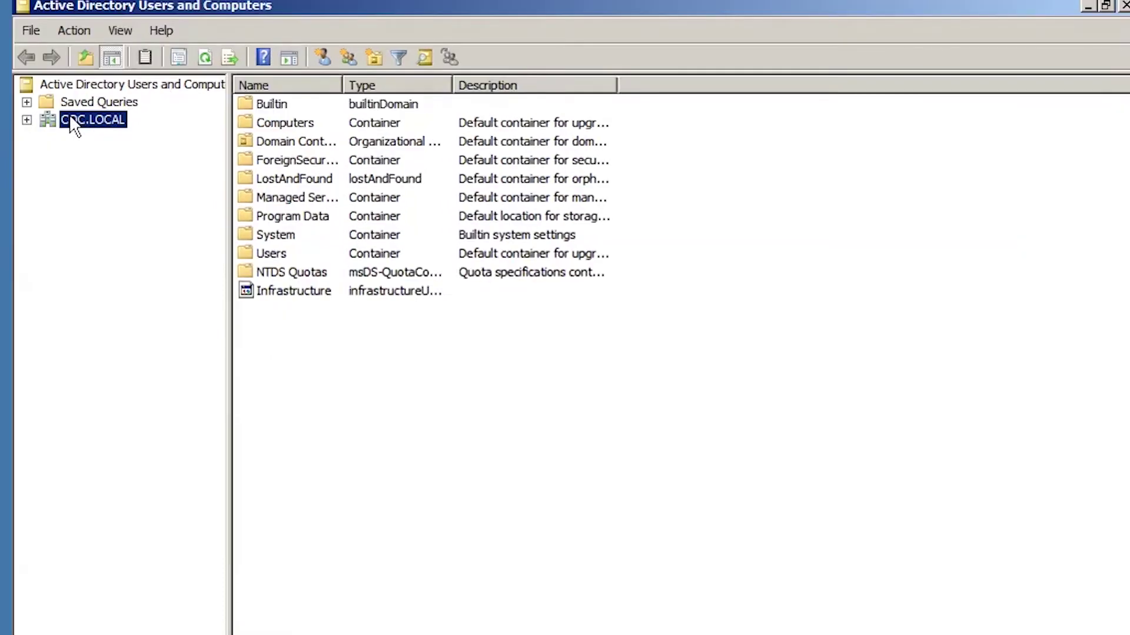
Add organizational unit 'Misrak_IT' to COC.LOCAL via New > Organizational Unit and show the domain's contents.
{"action": "right_click", "coordinate": [69, 116]}
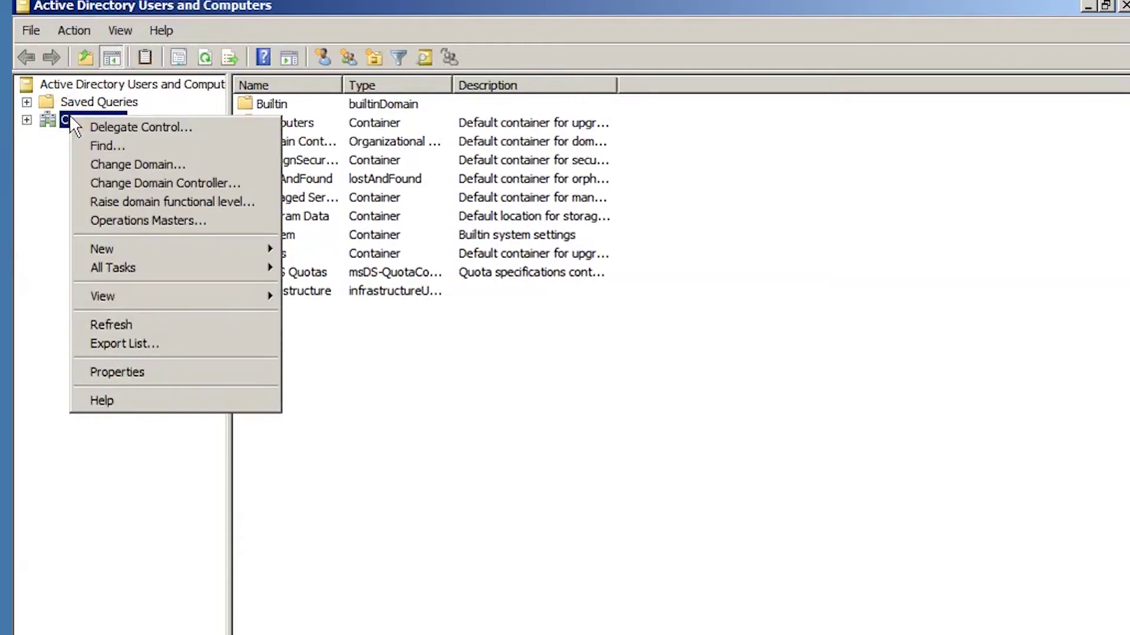
{"action": "mouse_move", "coordinate": [200, 249]}
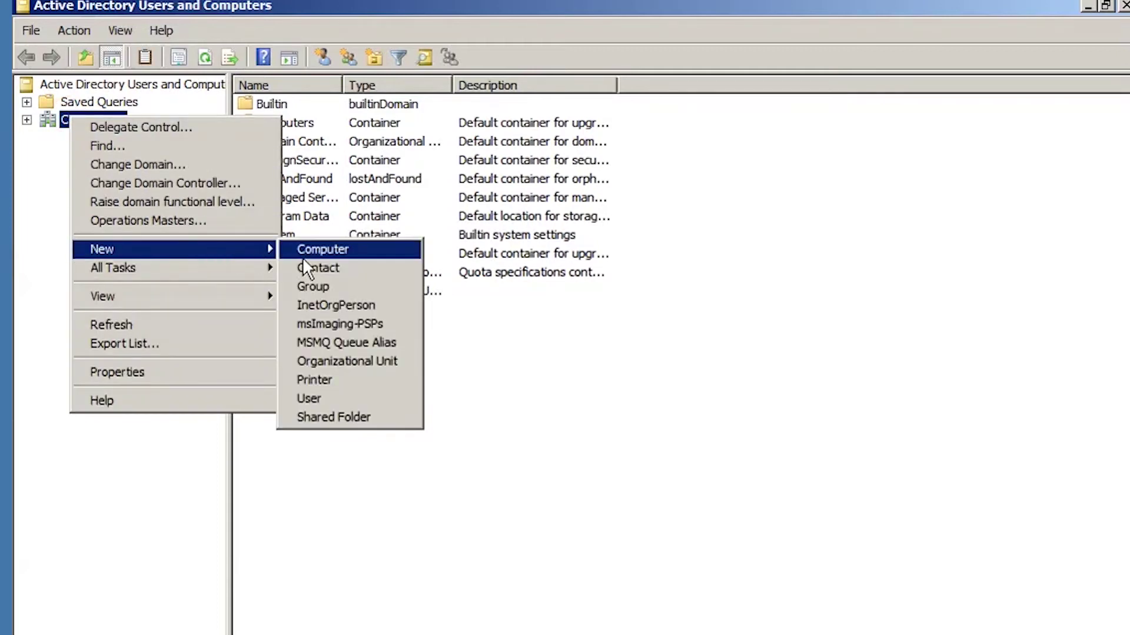
{"action": "left_click", "coordinate": [339, 366]}
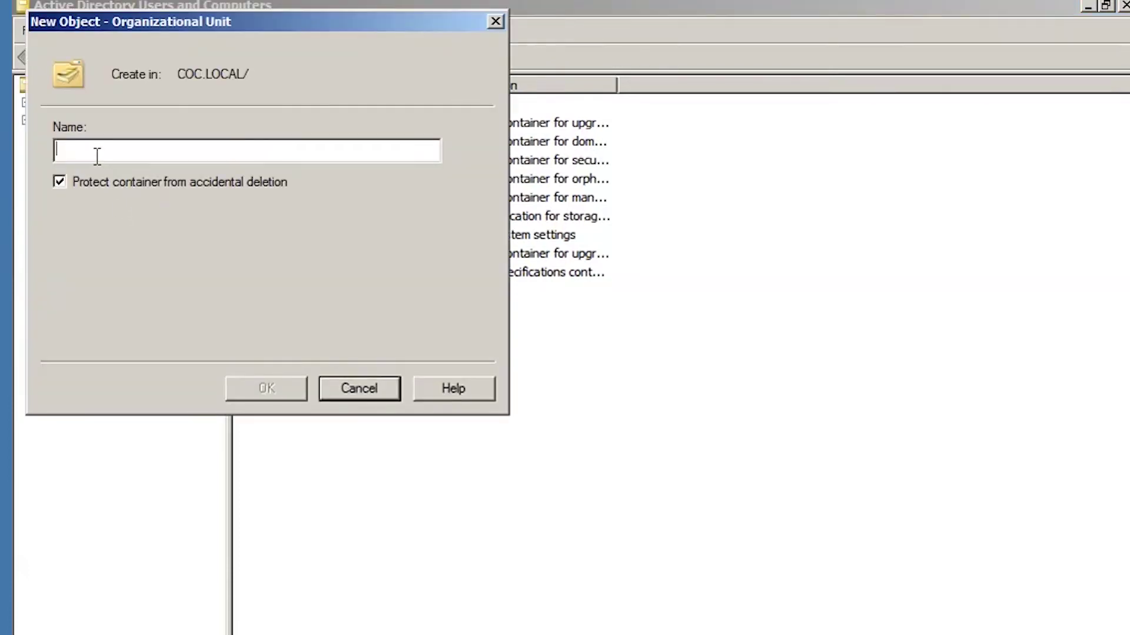
{"action": "type", "text": "Mis"}
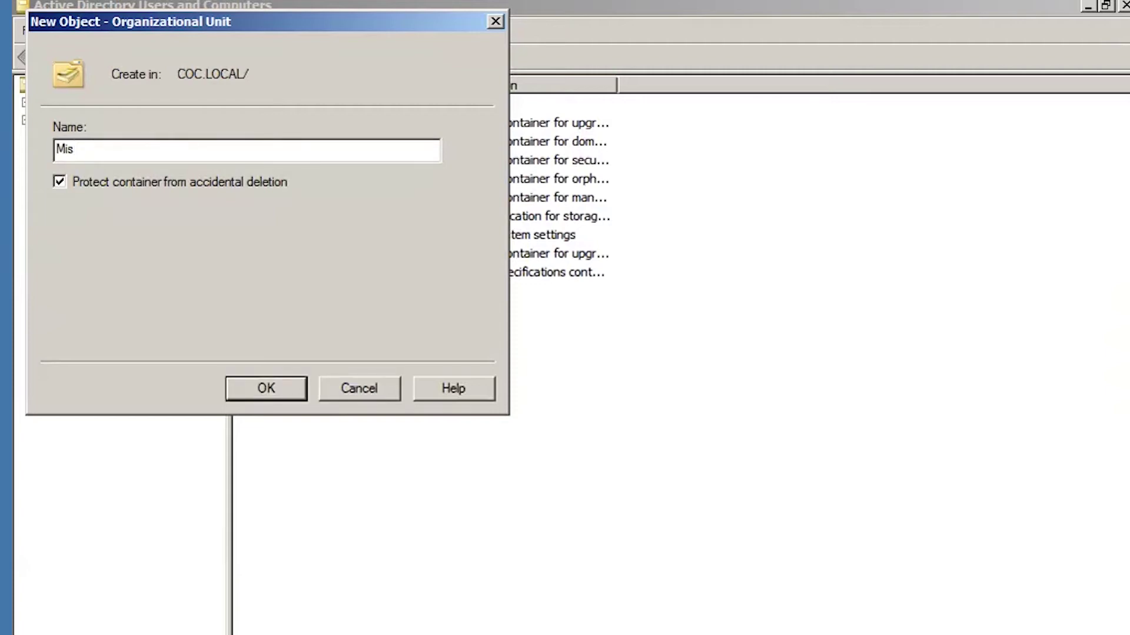
{"action": "type", "text": "rak_"}
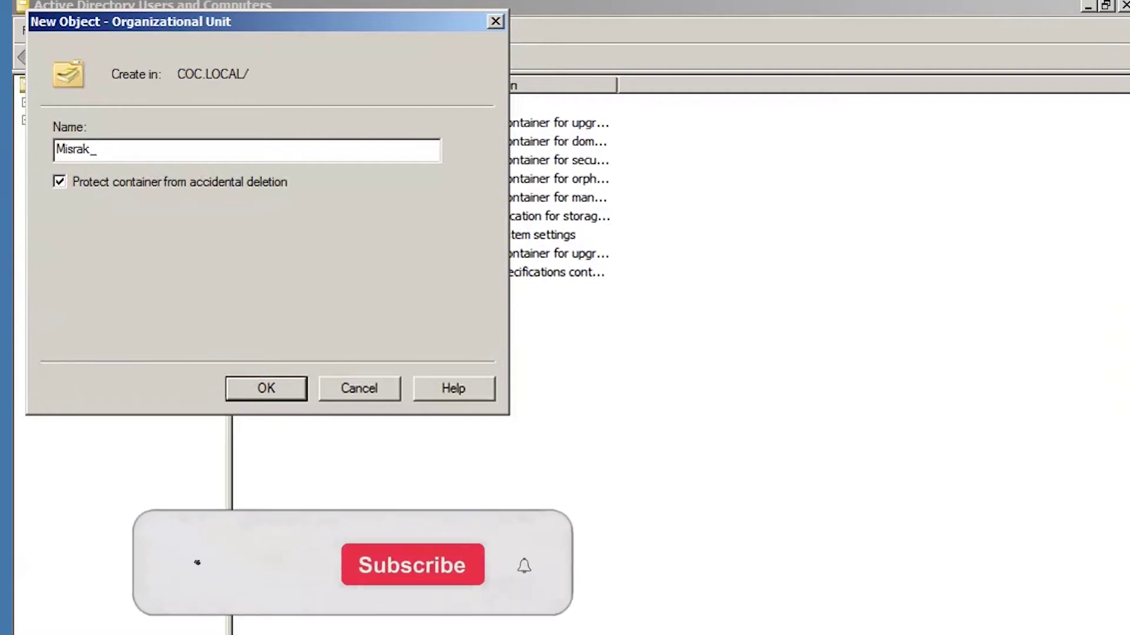
{"action": "type", "text": "IT"}
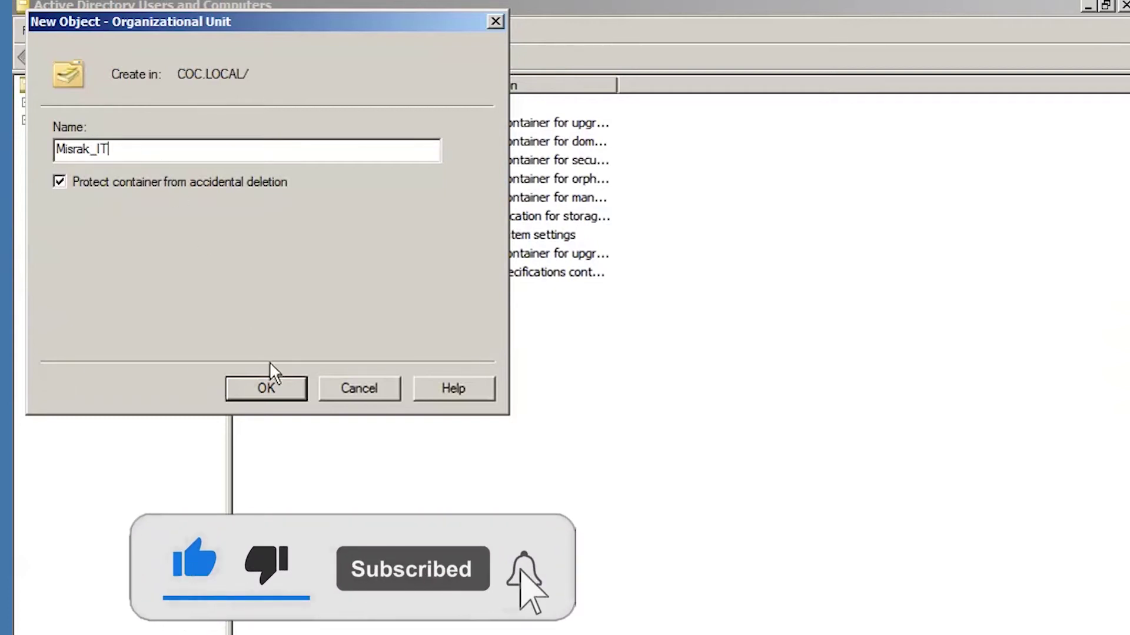
{"action": "left_click", "coordinate": [259, 390]}
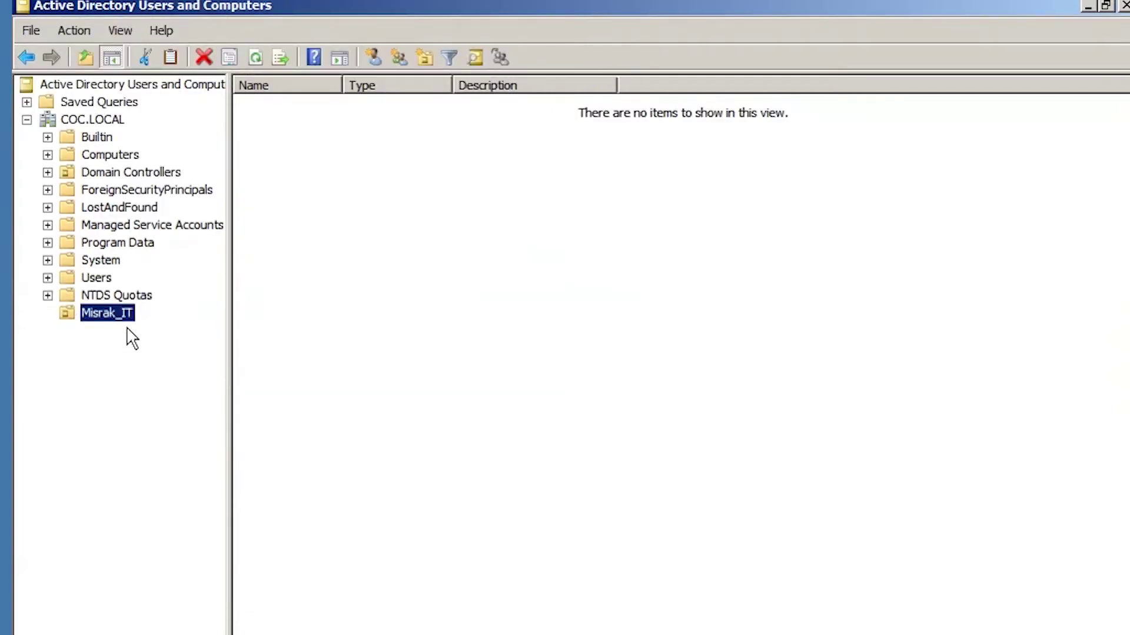
{"action": "left_click", "coordinate": [82, 120]}
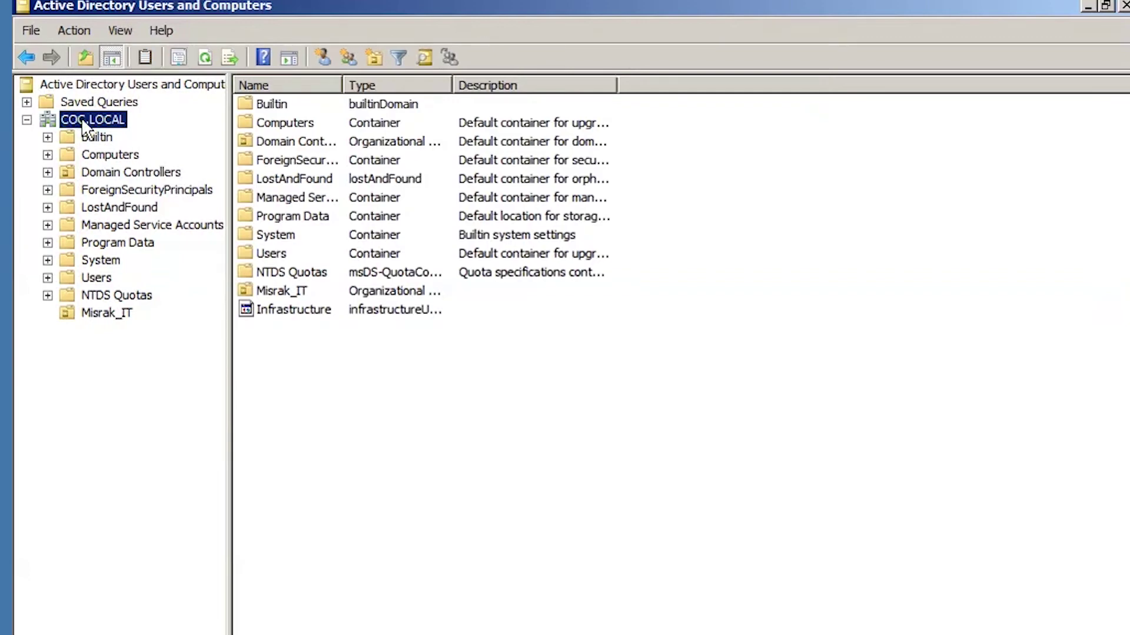
Look over the COC.LOCAL domain and the existing Misrak_IT unit.
{"action": "right_click", "coordinate": [82, 120]}
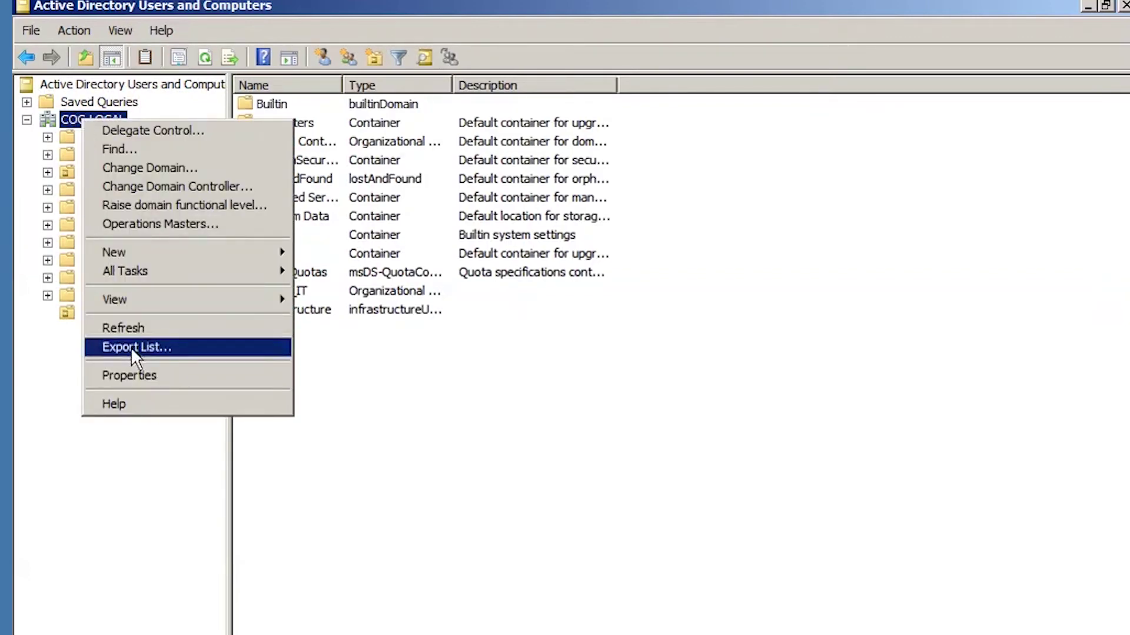
{"action": "left_click", "coordinate": [135, 503]}
{"action": "left_click", "coordinate": [100, 313]}
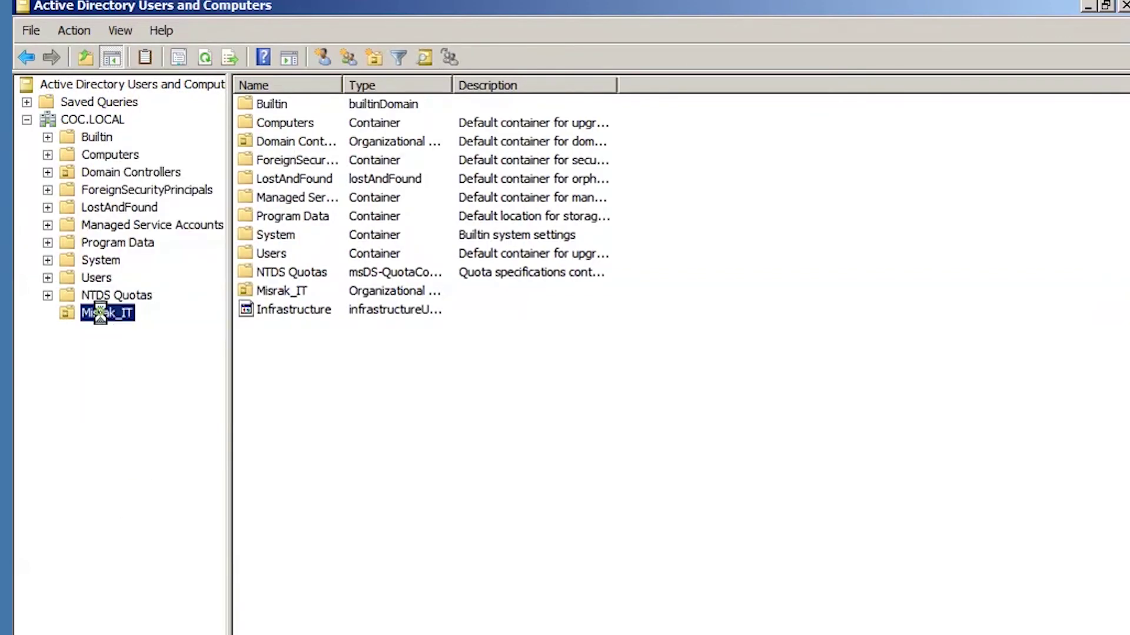
{"action": "left_click", "coordinate": [85, 119]}
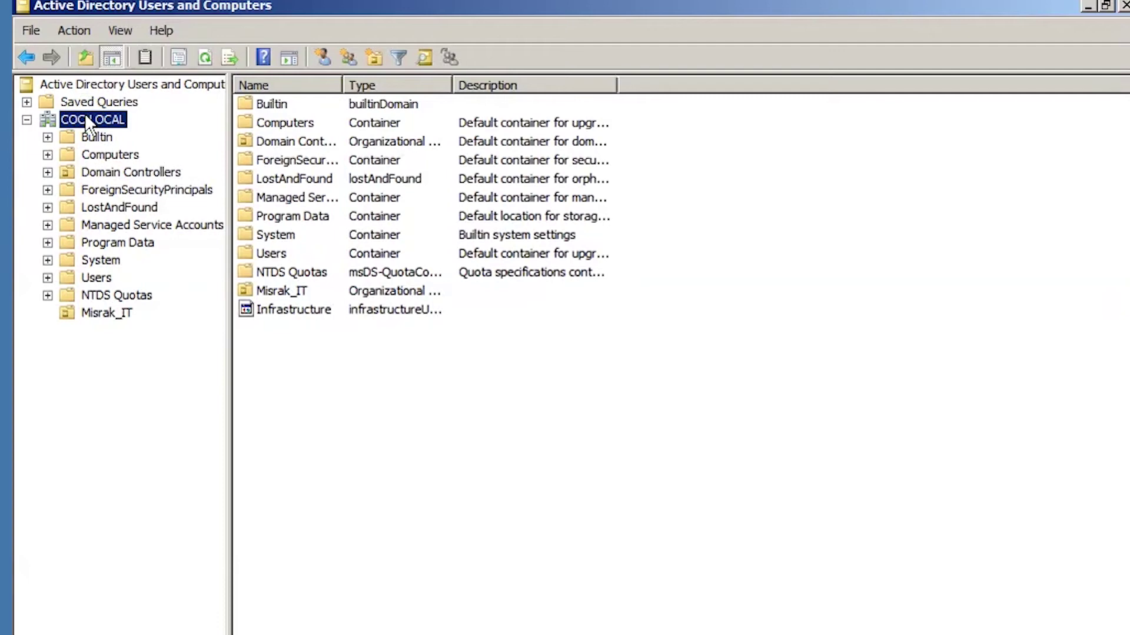
Create the Misrak_Textile organizational unit under COC.LOCAL, fixing a typo in the name.
{"action": "right_click", "coordinate": [81, 120]}
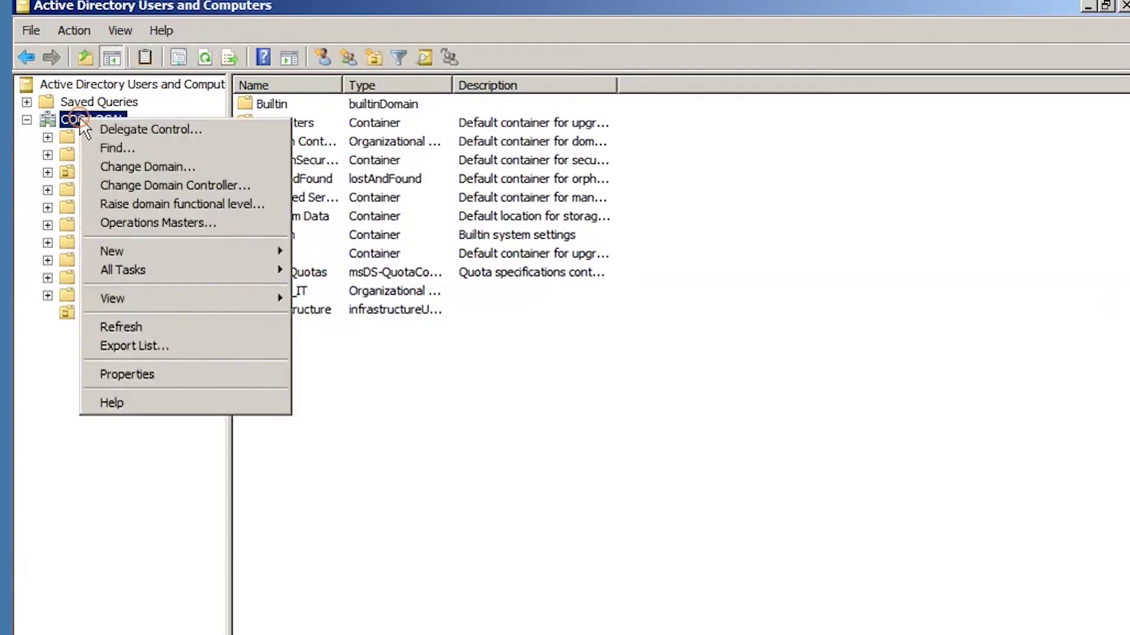
{"action": "mouse_move", "coordinate": [263, 253]}
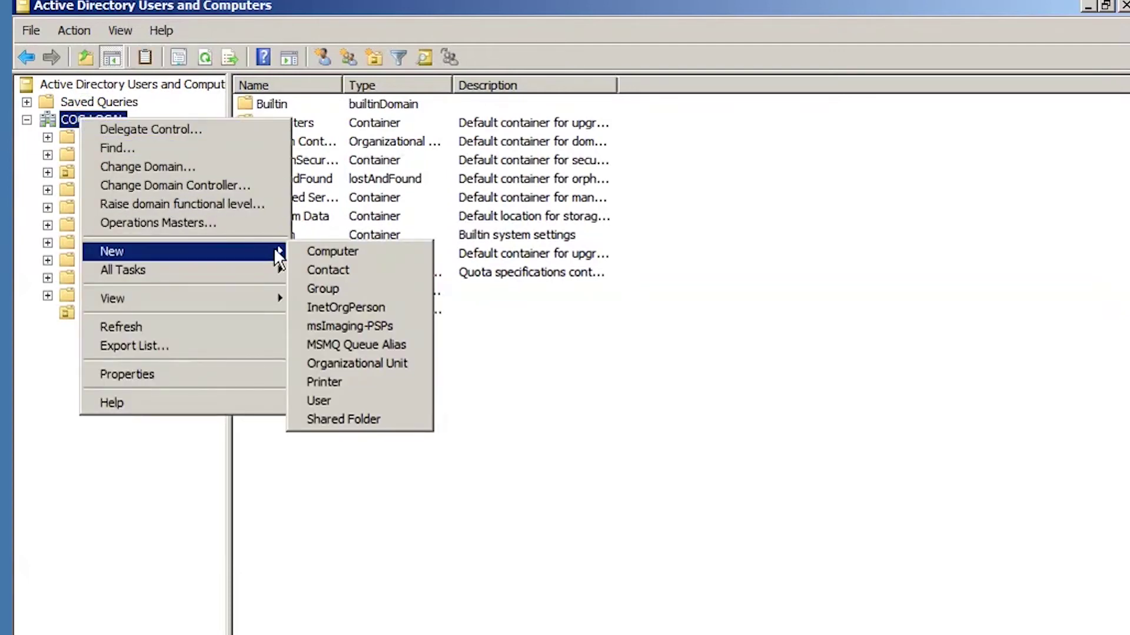
{"action": "left_click", "coordinate": [353, 366]}
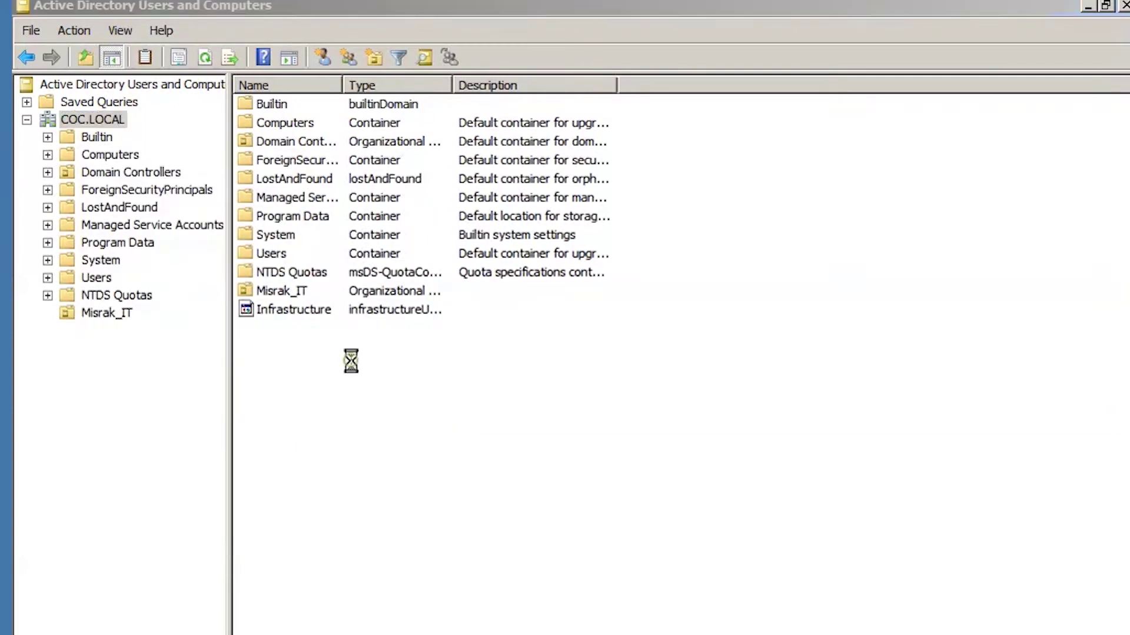
{"action": "type", "text": "M"}
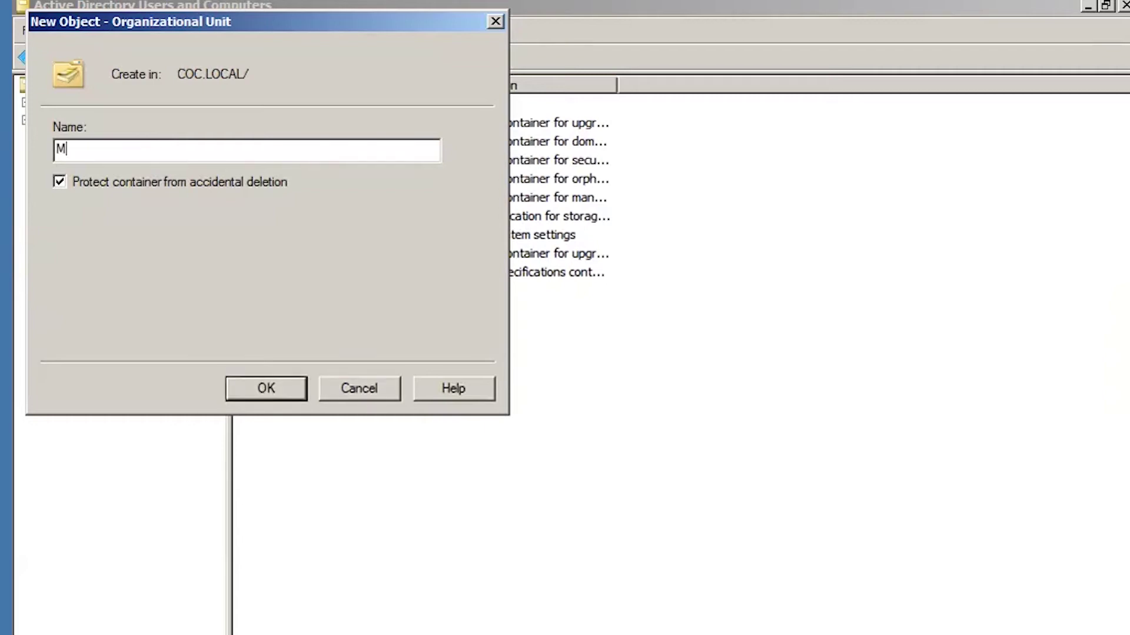
{"action": "type", "text": "israk_R"}
{"action": "key", "text": "BackSpace"}
{"action": "type", "text": "Textile"}
{"action": "left_click", "coordinate": [271, 393]}
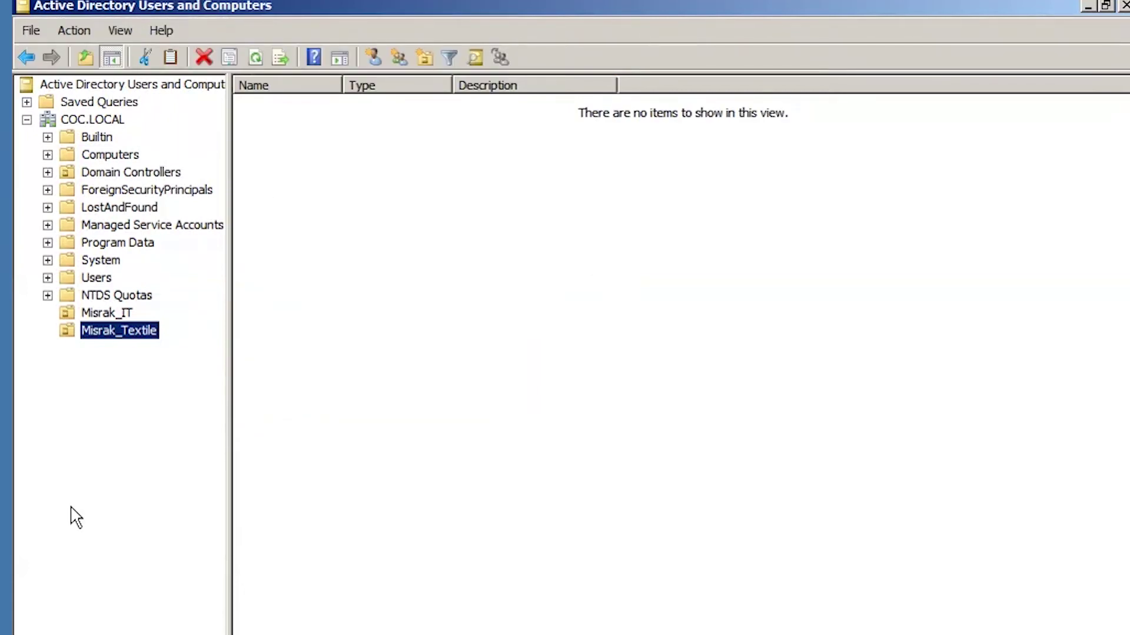
{"action": "left_click", "coordinate": [97, 314]}
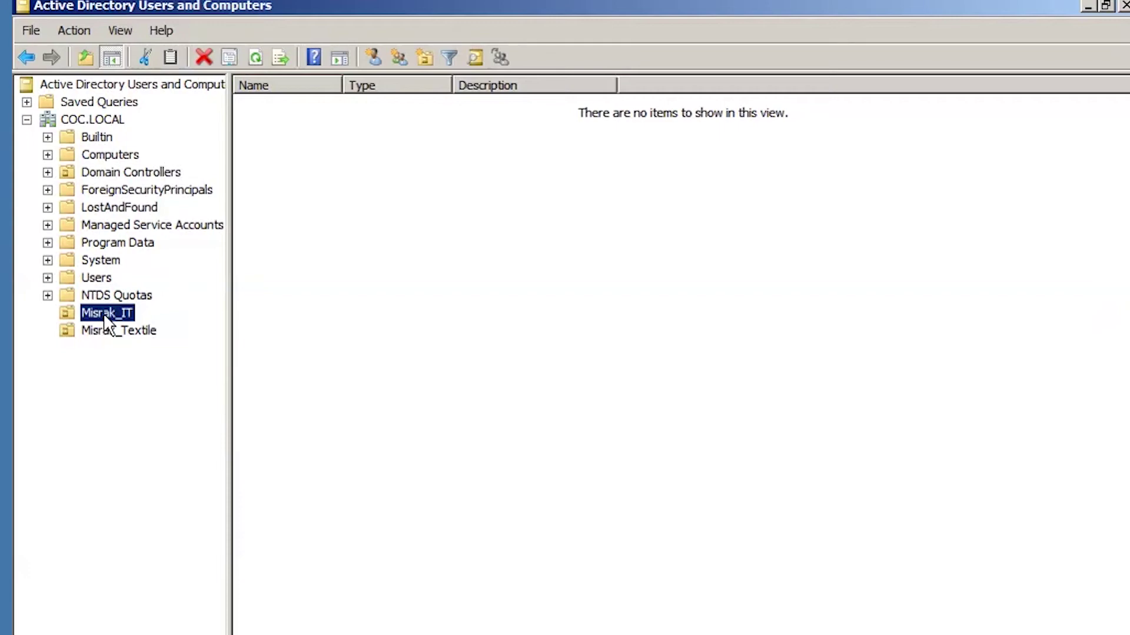
{"action": "right_click", "coordinate": [107, 311]}
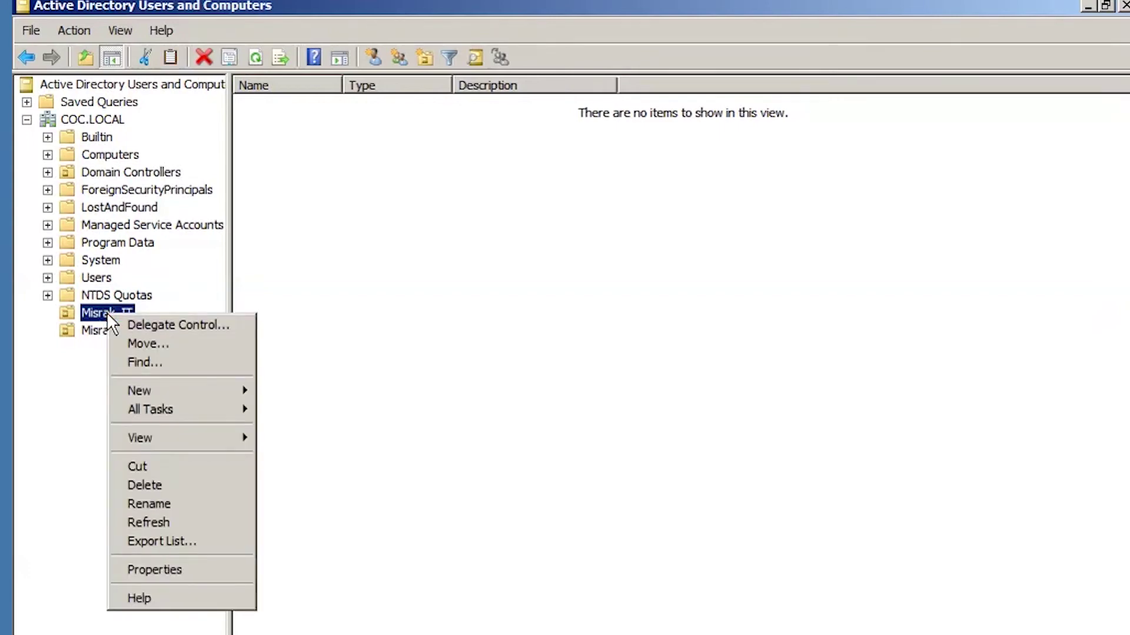
{"action": "left_click", "coordinate": [65, 348]}
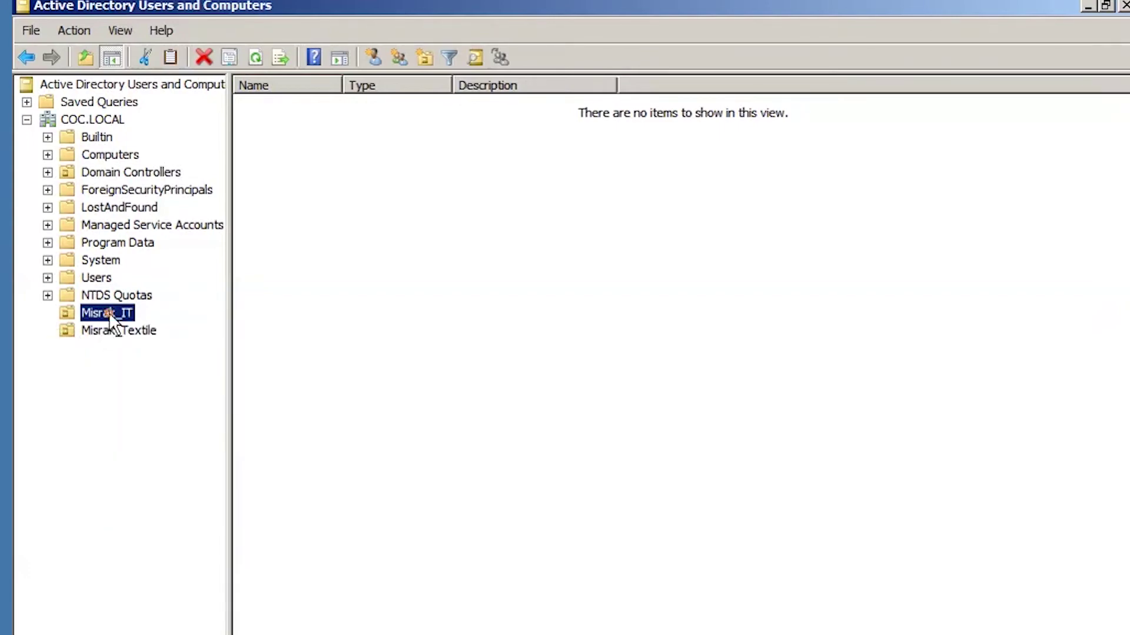
{"action": "right_click", "coordinate": [108, 313]}
{"action": "left_click", "coordinate": [97, 313]}
{"action": "left_click", "coordinate": [115, 343]}
{"action": "right_click", "coordinate": [118, 309]}
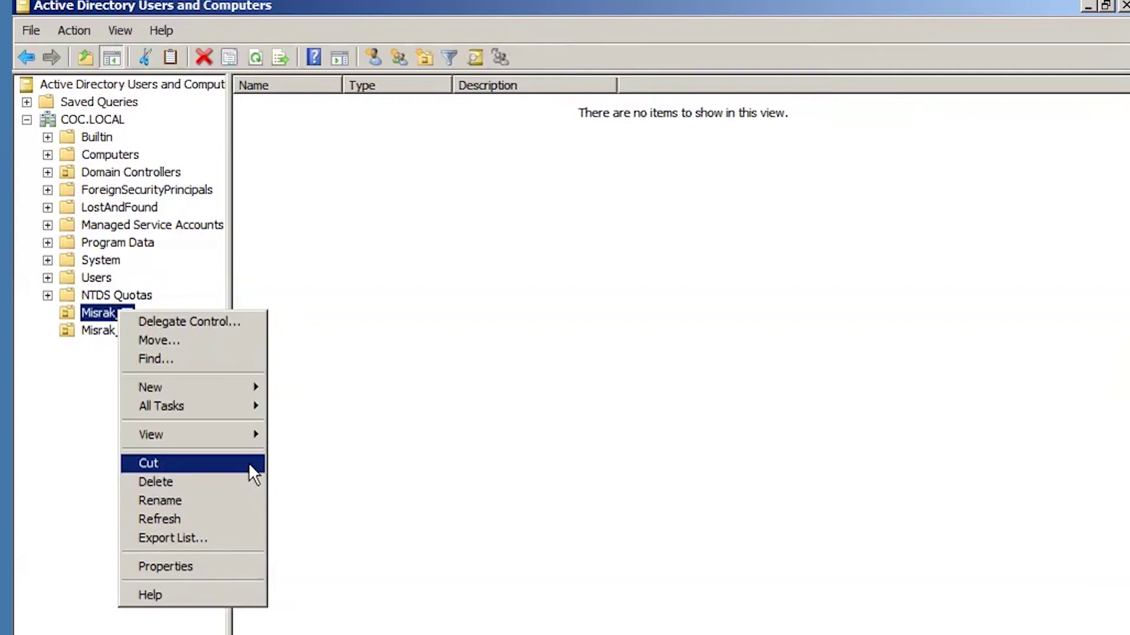
{"action": "left_click", "coordinate": [96, 405]}
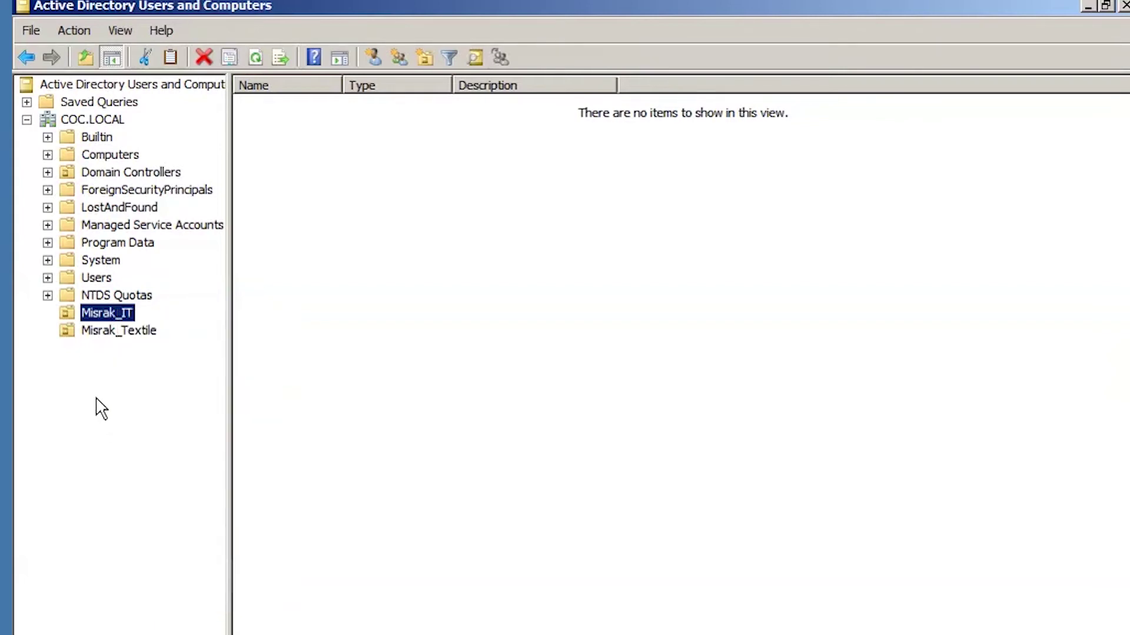
{"action": "left_click", "coordinate": [120, 331]}
{"action": "left_click", "coordinate": [110, 315]}
Create Group1 as a global security group inside Misrak_IT.
{"action": "right_click", "coordinate": [111, 310]}
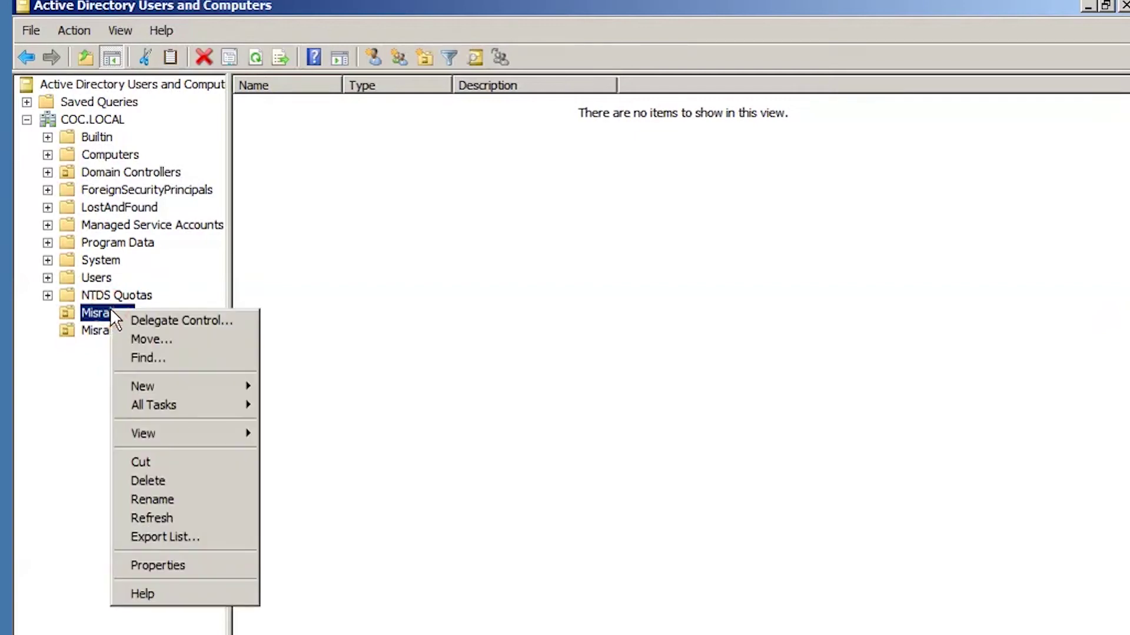
{"action": "mouse_move", "coordinate": [239, 383]}
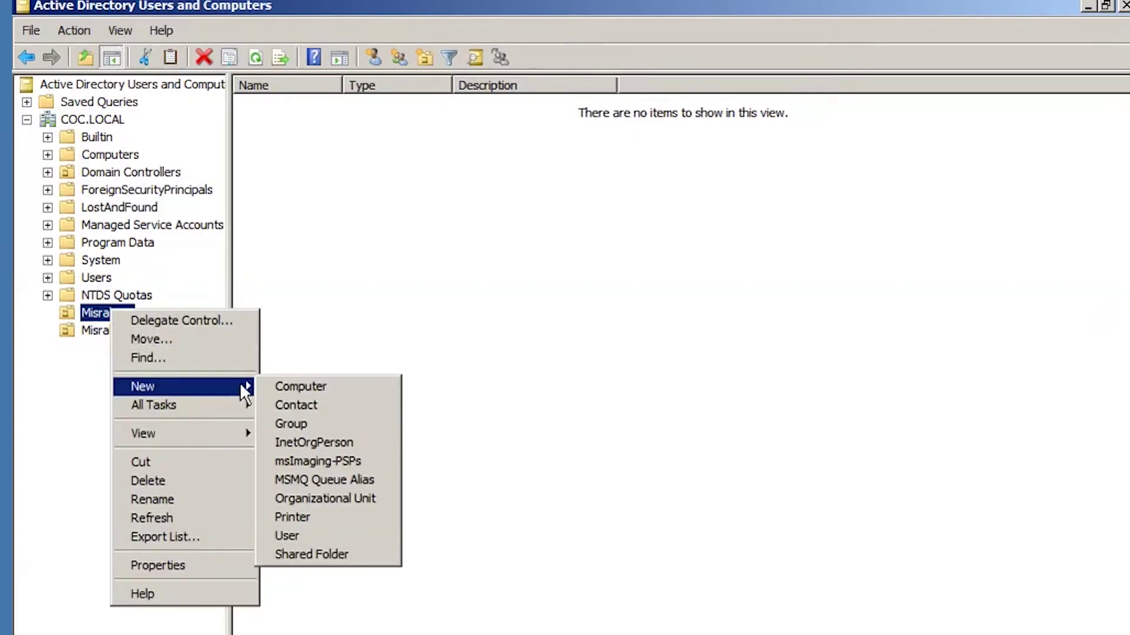
{"action": "left_click", "coordinate": [309, 418]}
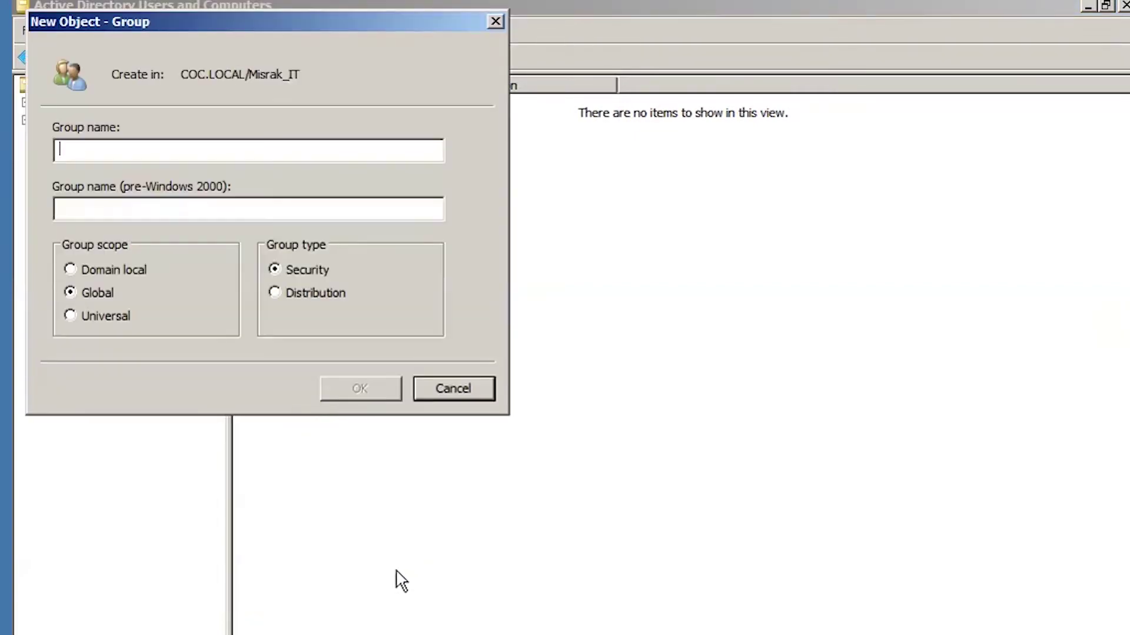
{"action": "type", "text": "G"}
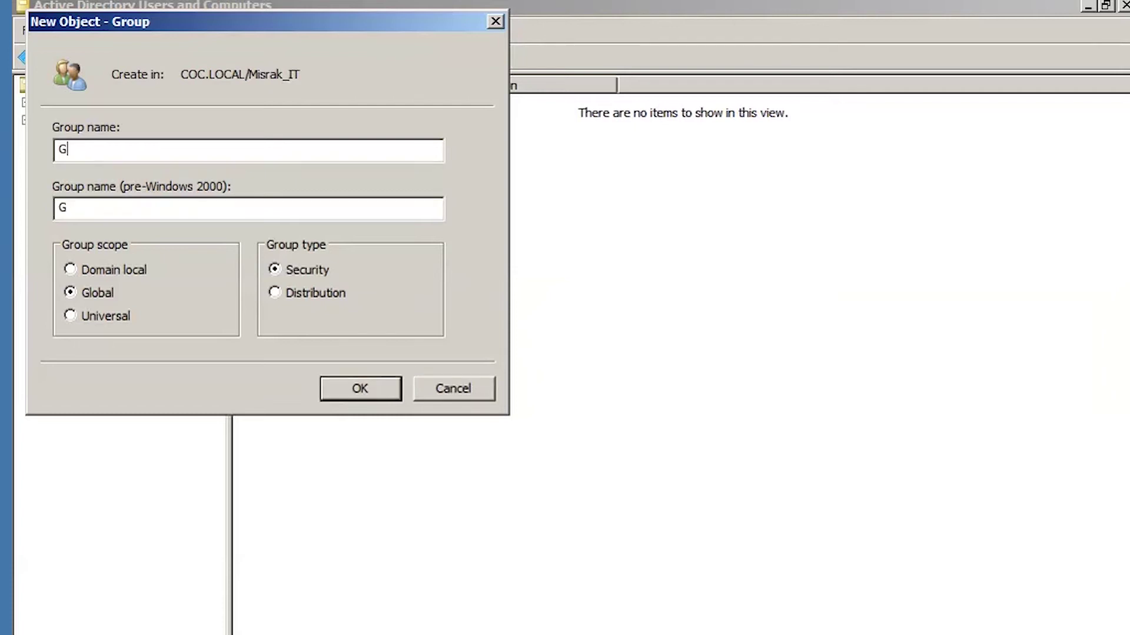
{"action": "type", "text": "roup1"}
{"action": "left_click", "coordinate": [358, 381]}
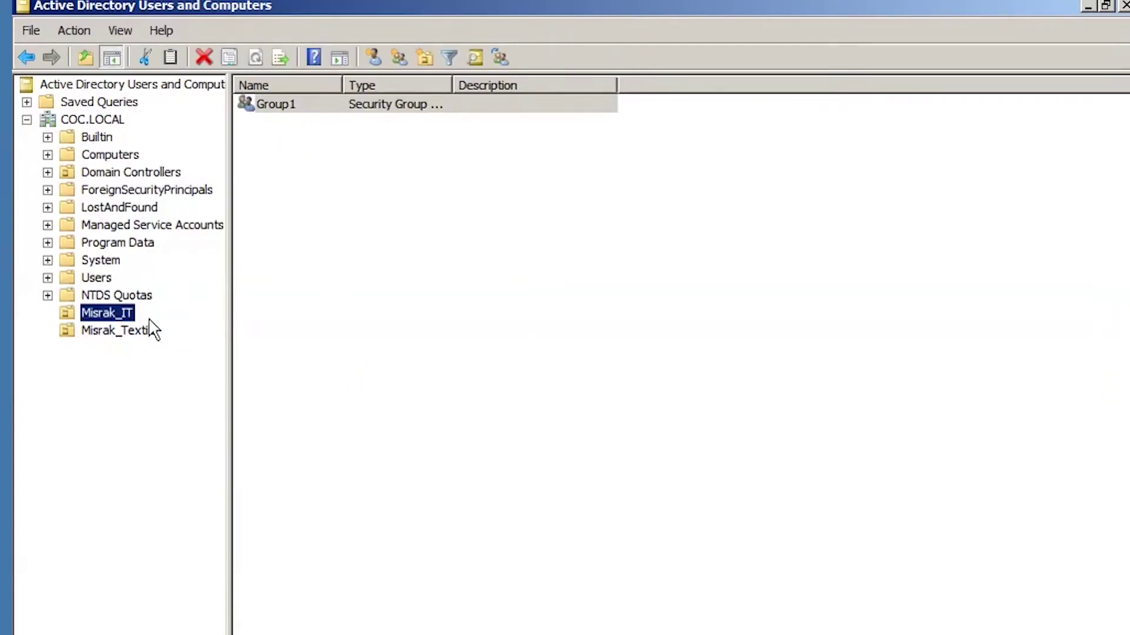
{"action": "left_click", "coordinate": [120, 333]}
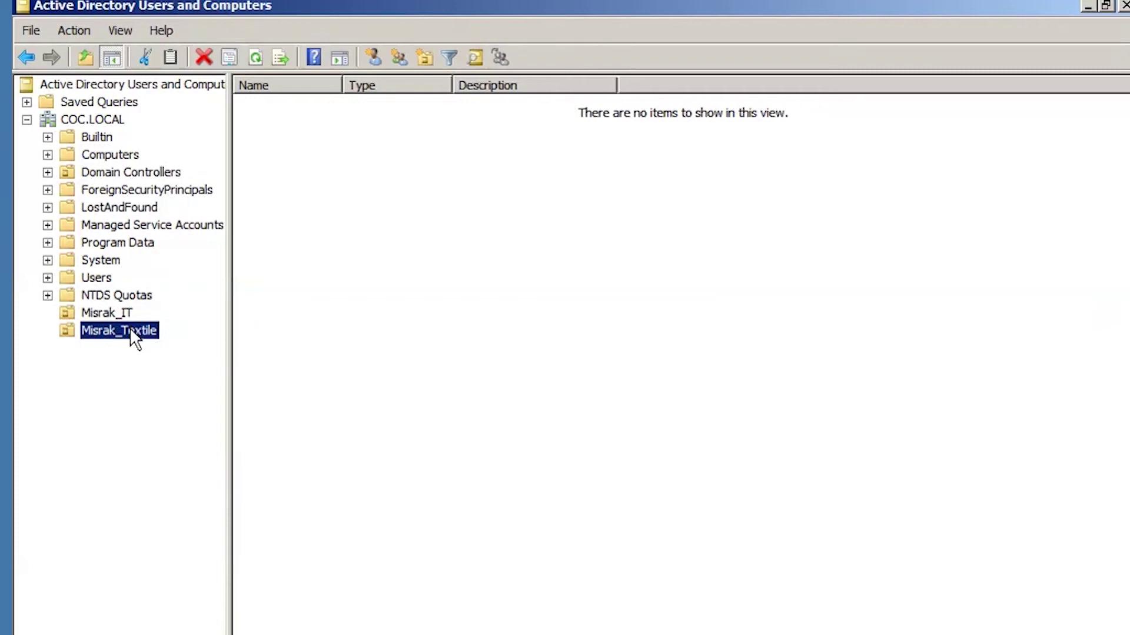
{"action": "right_click", "coordinate": [131, 333]}
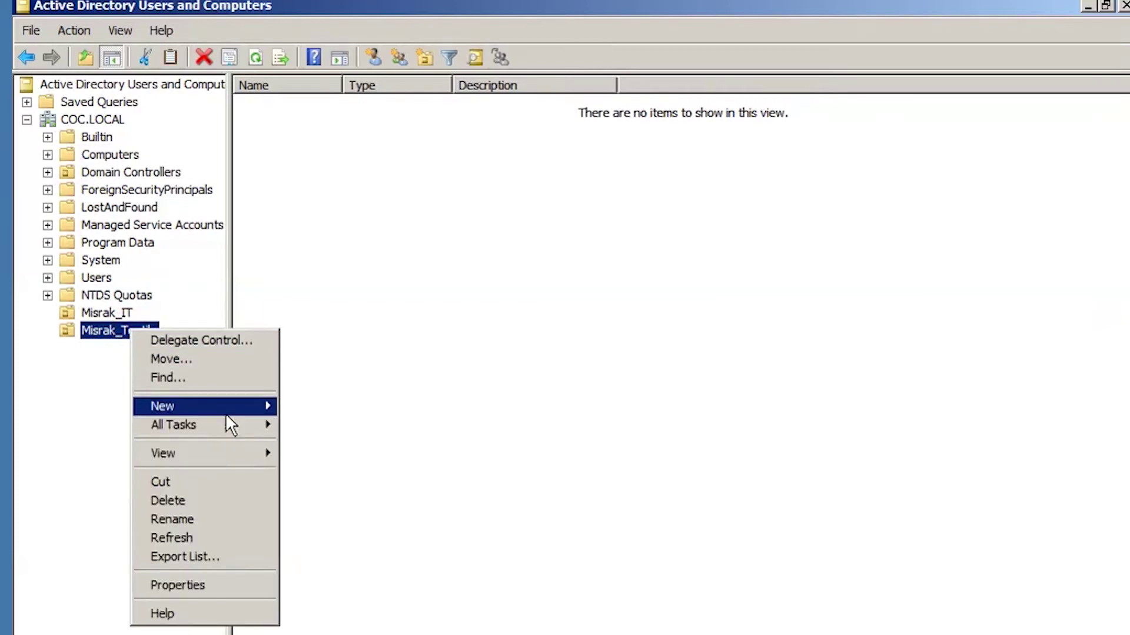
{"action": "mouse_move", "coordinate": [232, 412]}
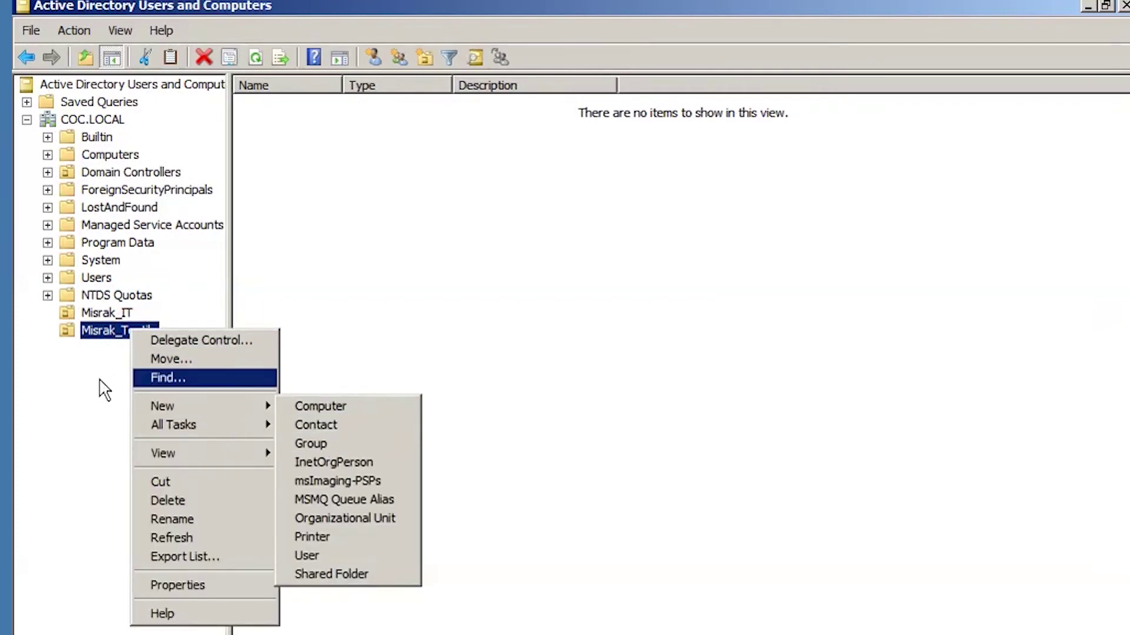
Create a new organizational unit named Group2 under Misrak_Textile.
{"action": "left_click", "coordinate": [98, 378]}
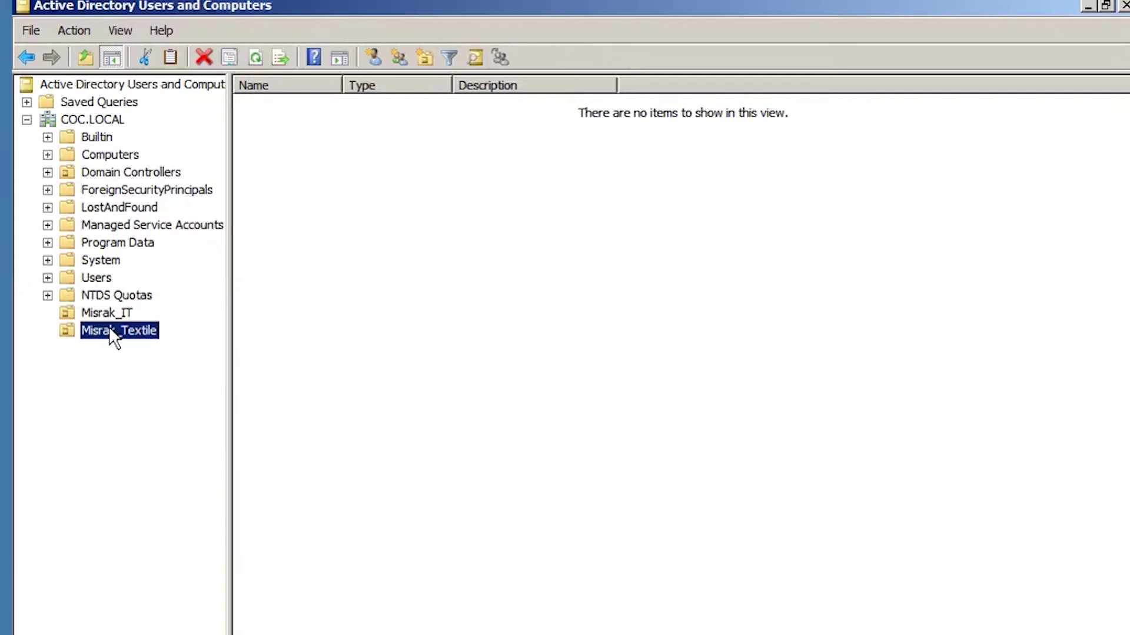
{"action": "right_click", "coordinate": [109, 331]}
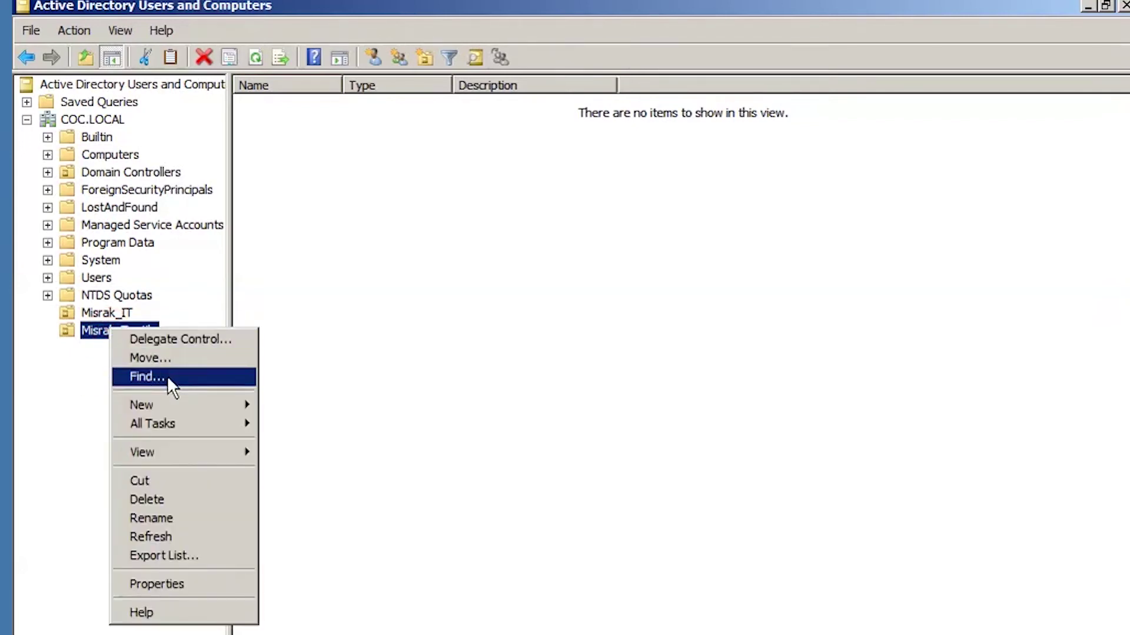
{"action": "mouse_move", "coordinate": [200, 404]}
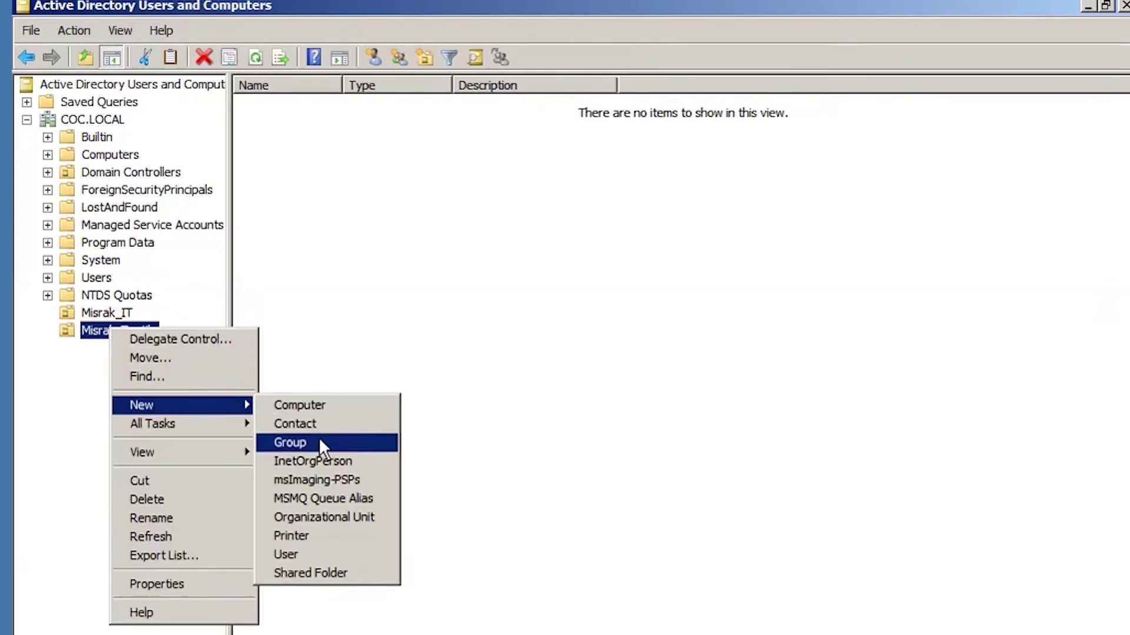
{"action": "left_click", "coordinate": [319, 514]}
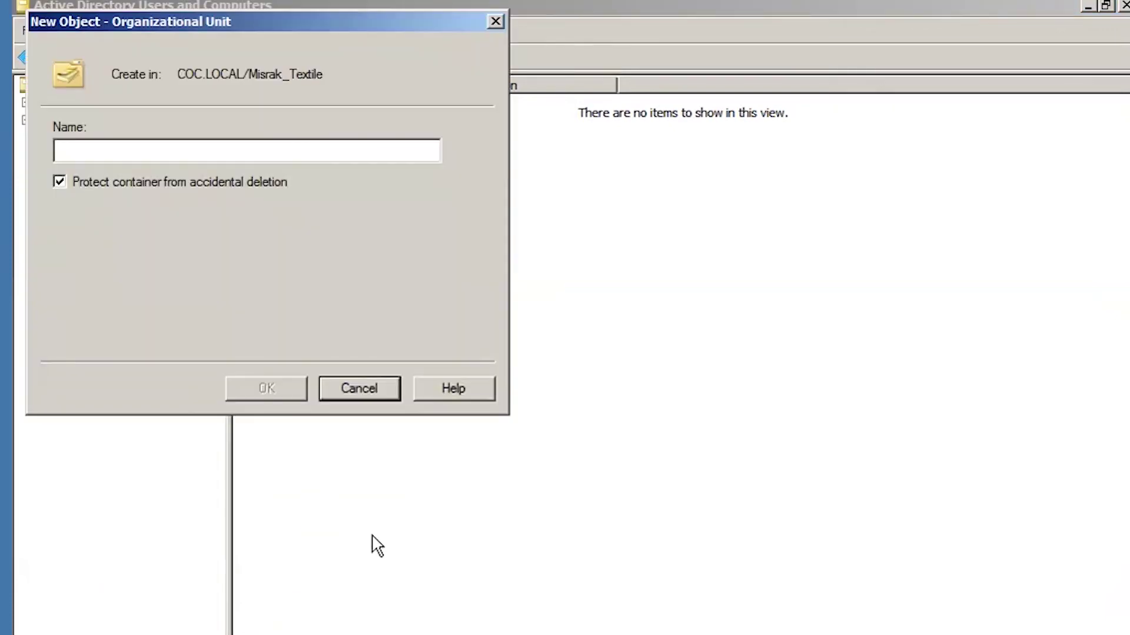
{"action": "type", "text": "G"}
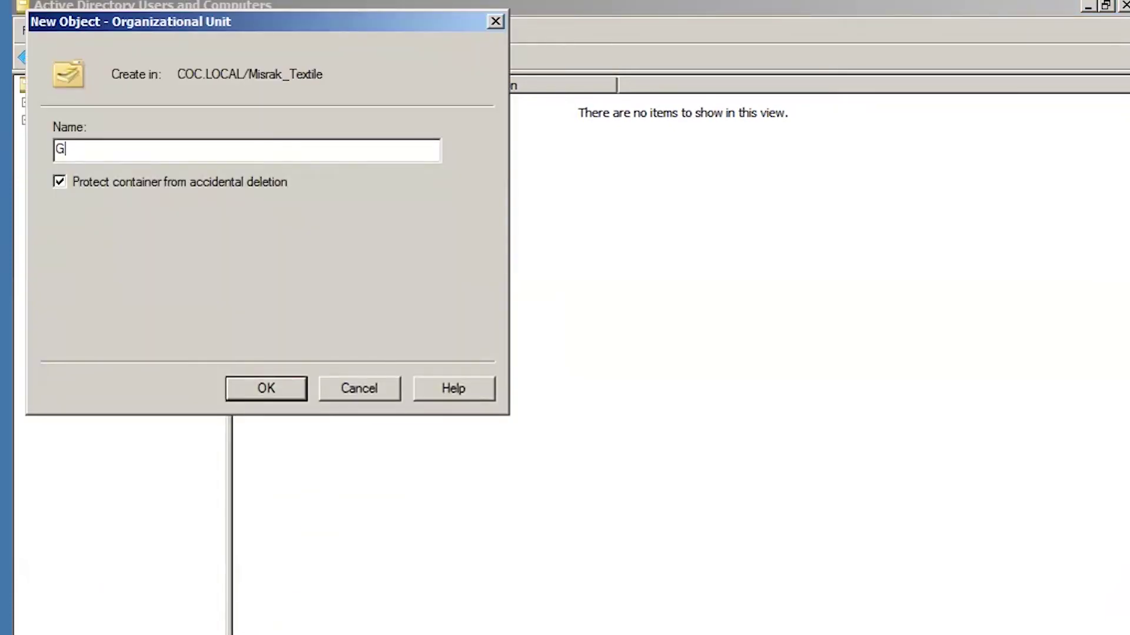
{"action": "type", "text": "roup2"}
{"action": "left_click", "coordinate": [255, 390]}
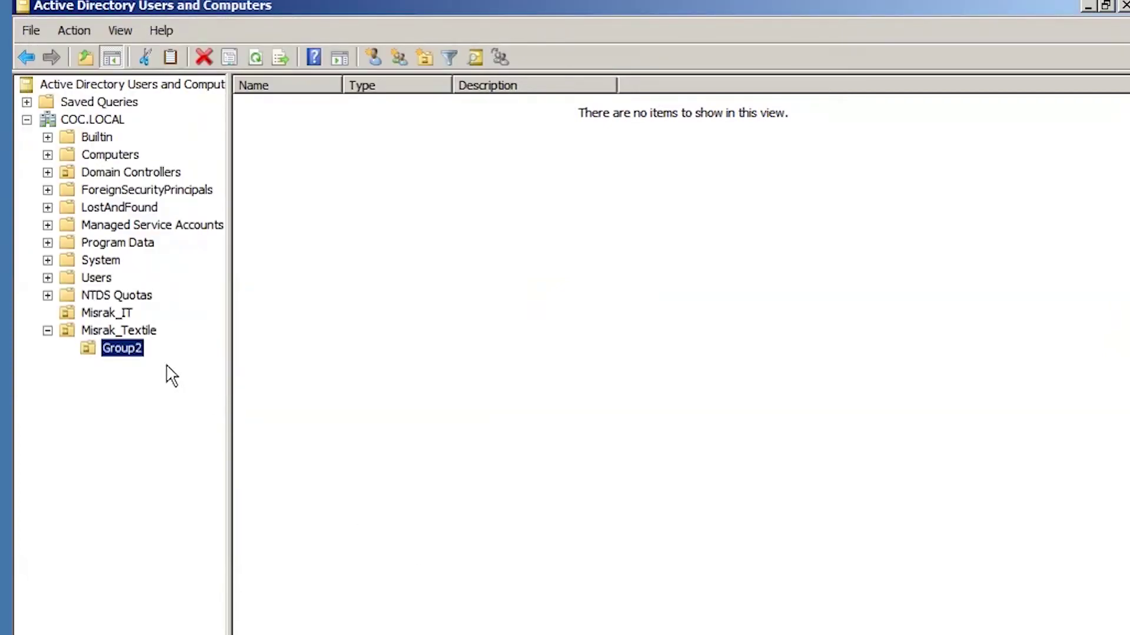
{"action": "left_click", "coordinate": [104, 315]}
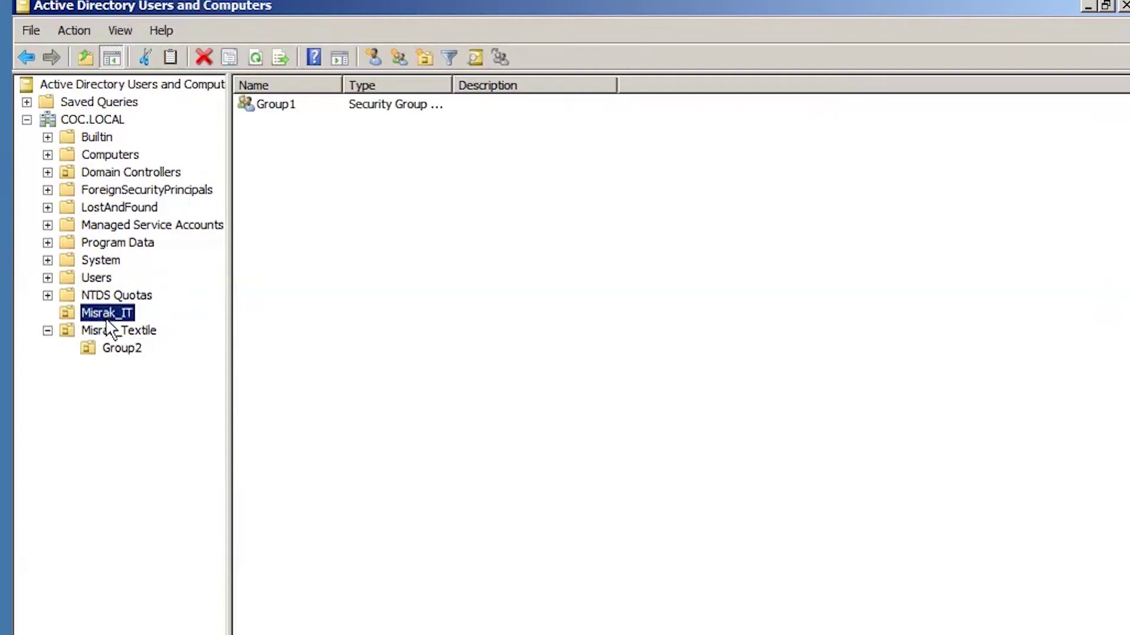
{"action": "left_click", "coordinate": [120, 351]}
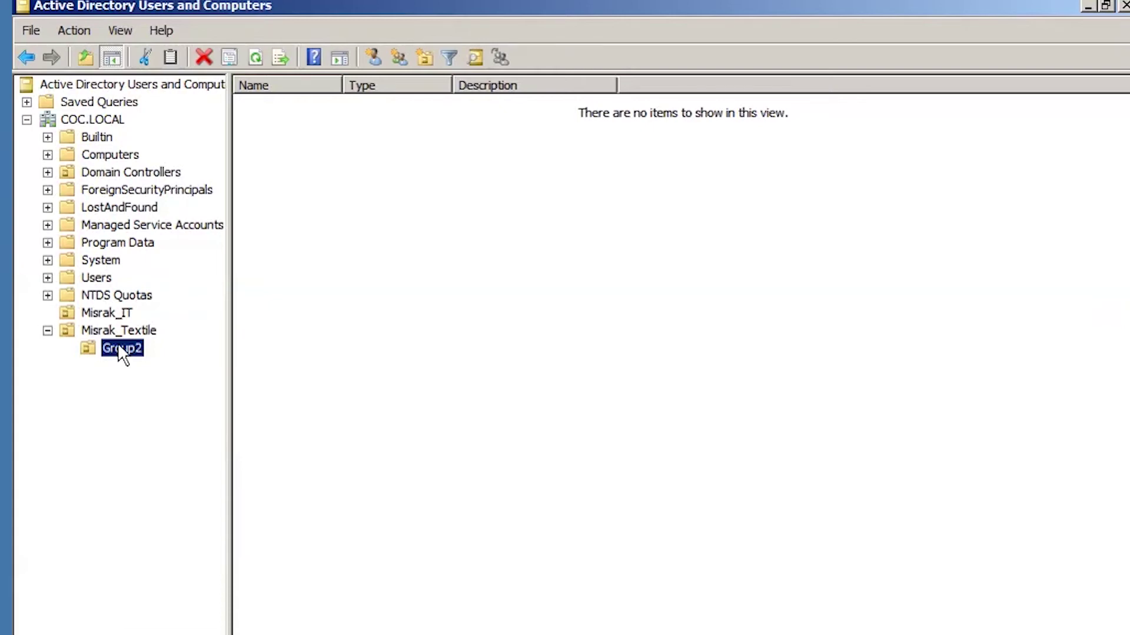
{"action": "right_click", "coordinate": [118, 345]}
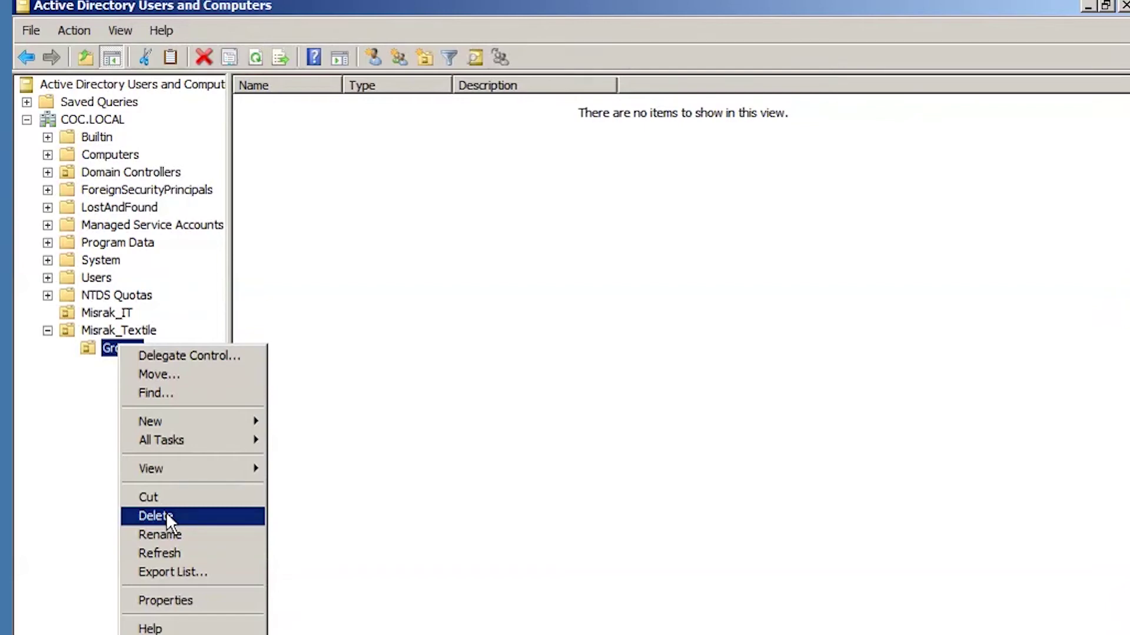
{"action": "left_click", "coordinate": [66, 443]}
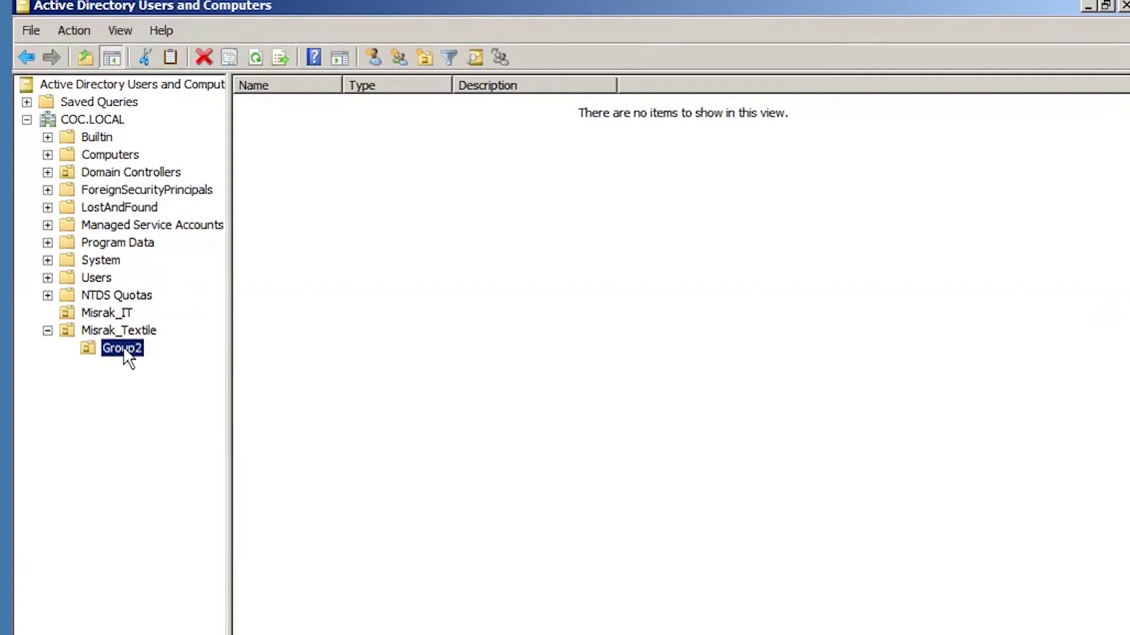
{"action": "right_click", "coordinate": [123, 346]}
{"action": "left_click", "coordinate": [172, 517]}
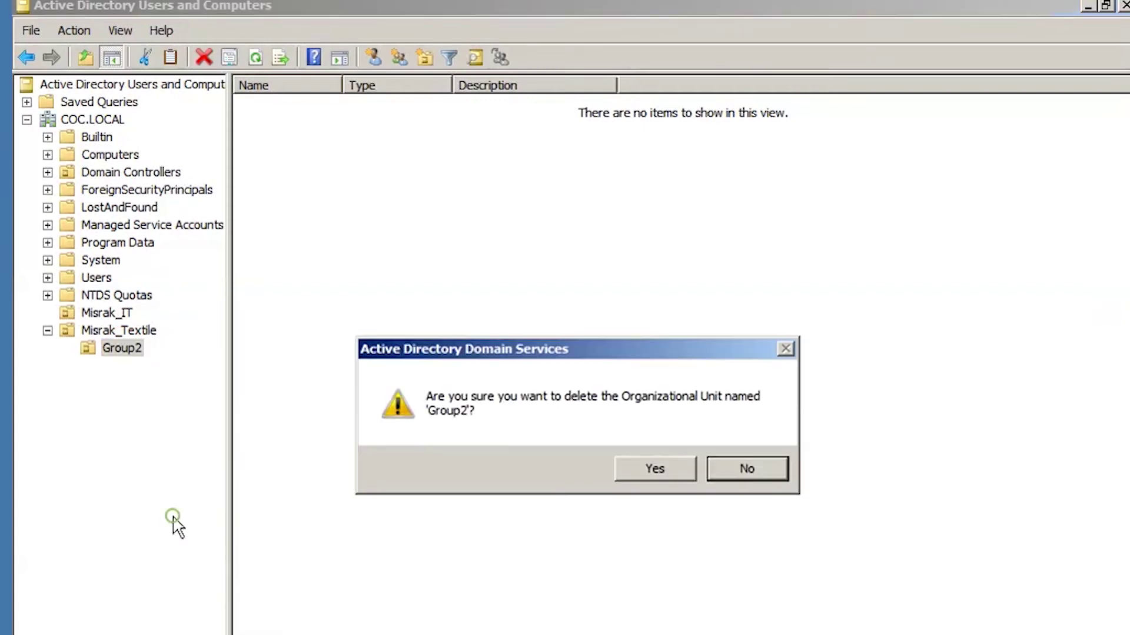
{"action": "left_click", "coordinate": [643, 468]}
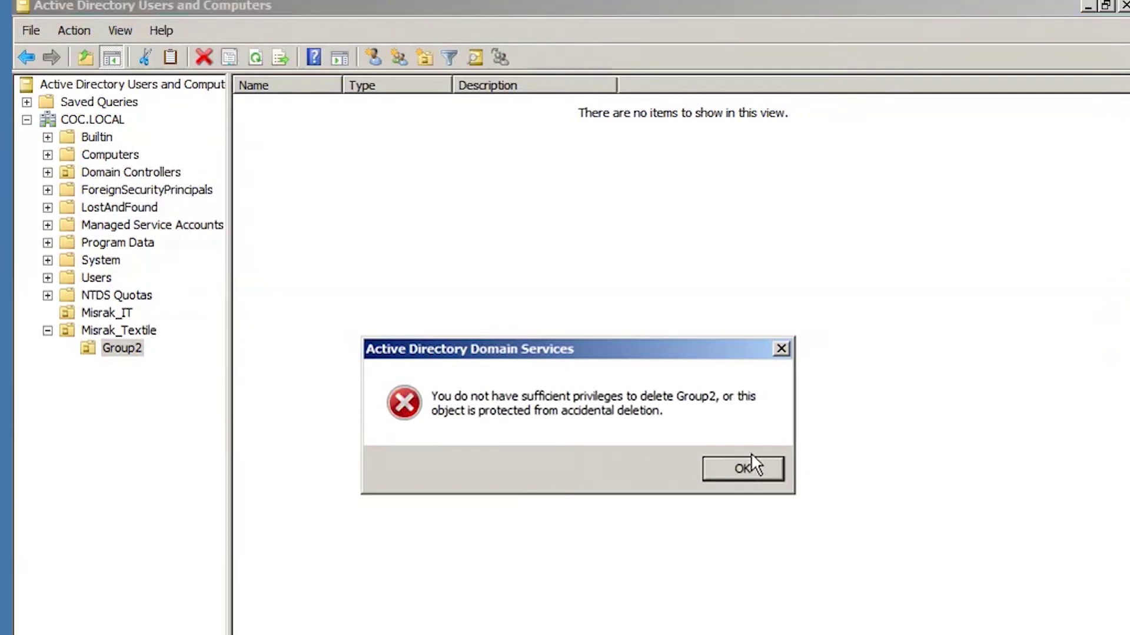
{"action": "left_click", "coordinate": [744, 468]}
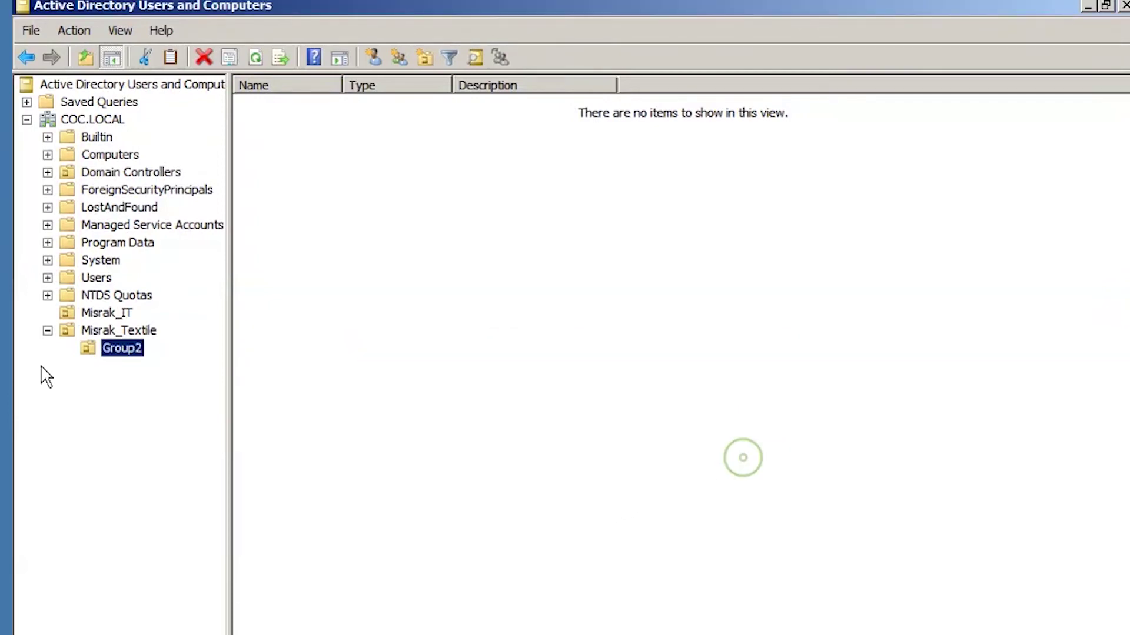
Keep Advanced Features on and select the Group2 unit under Misrak_Textile.
{"action": "left_click", "coordinate": [88, 118]}
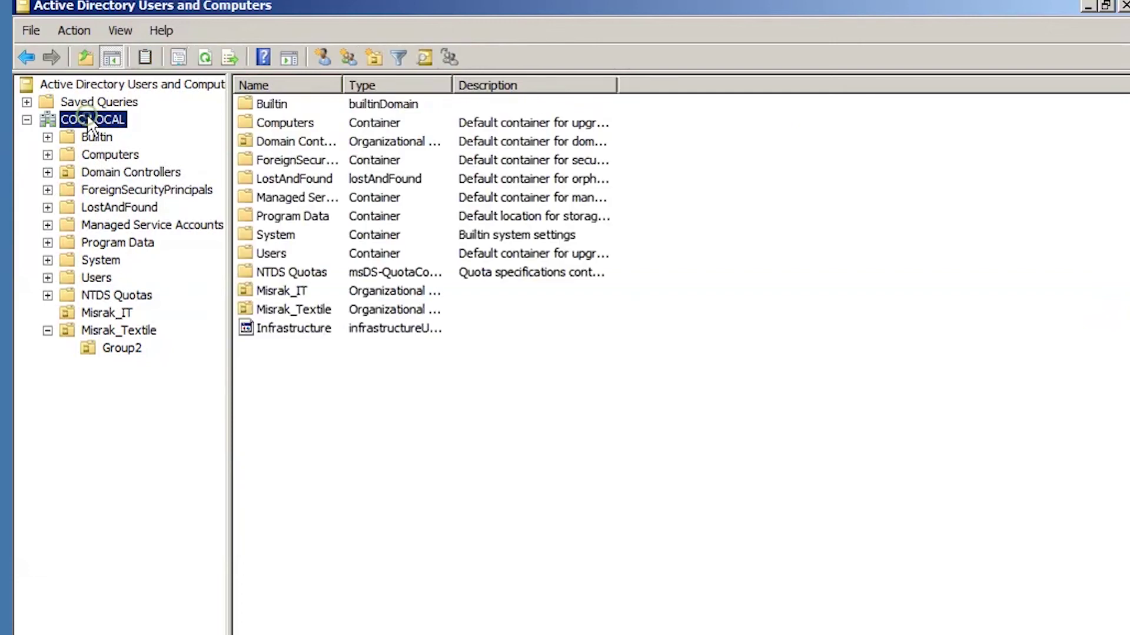
{"action": "right_click", "coordinate": [88, 118]}
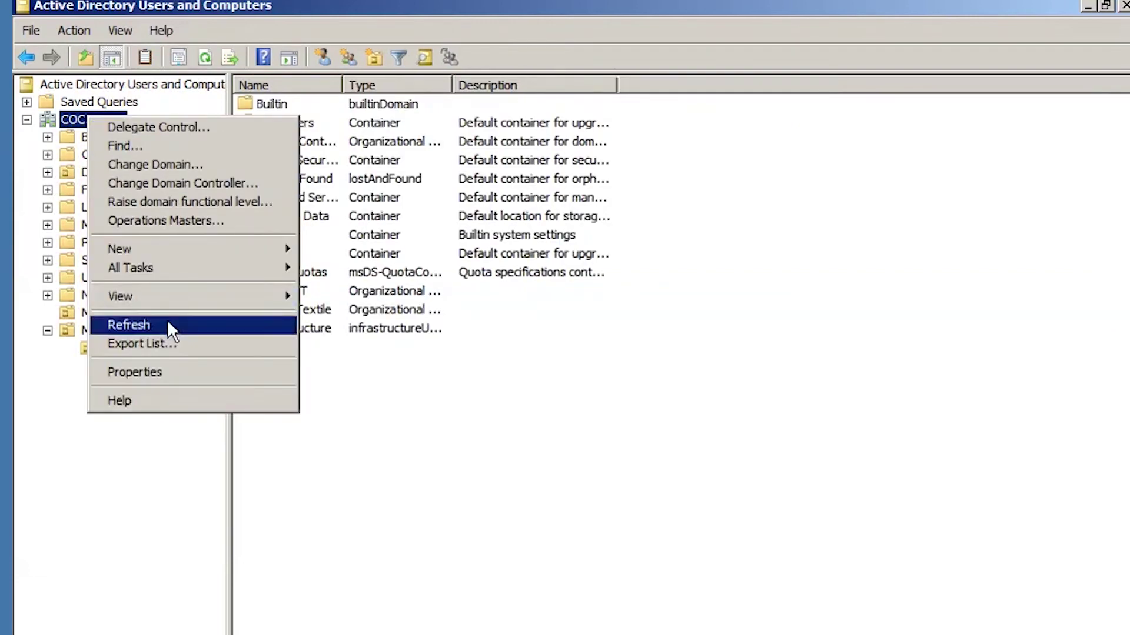
{"action": "mouse_move", "coordinate": [211, 294]}
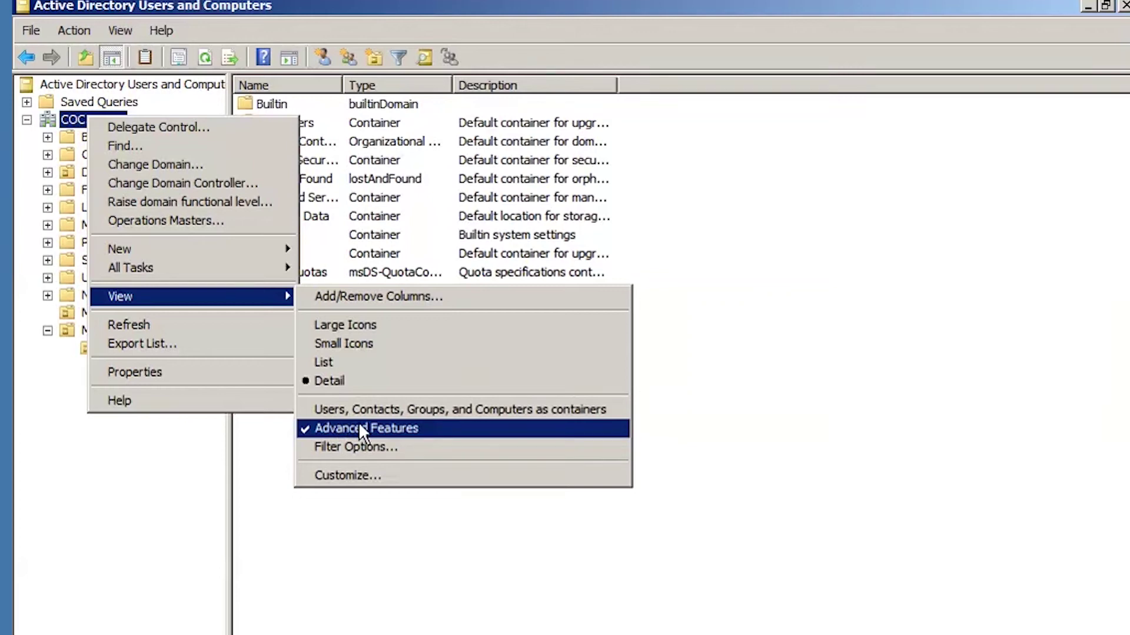
{"action": "left_click", "coordinate": [167, 466]}
{"action": "left_click", "coordinate": [122, 348]}
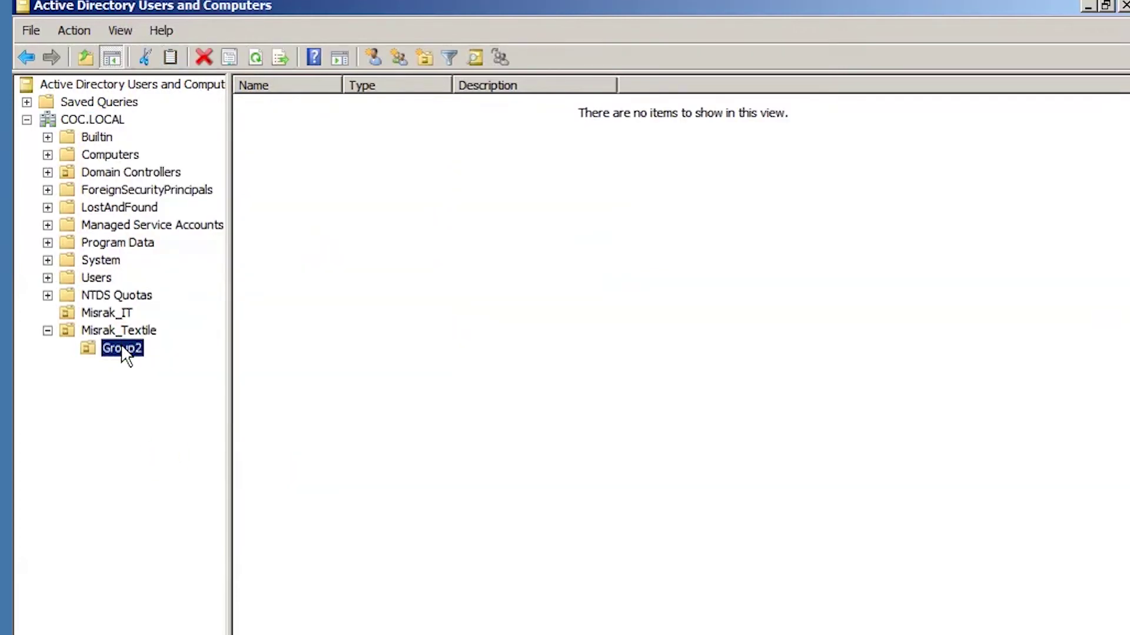
Turn off 'Protect object from accidental deletion' on the Group2 unit and apply it.
{"action": "right_click", "coordinate": [123, 351]}
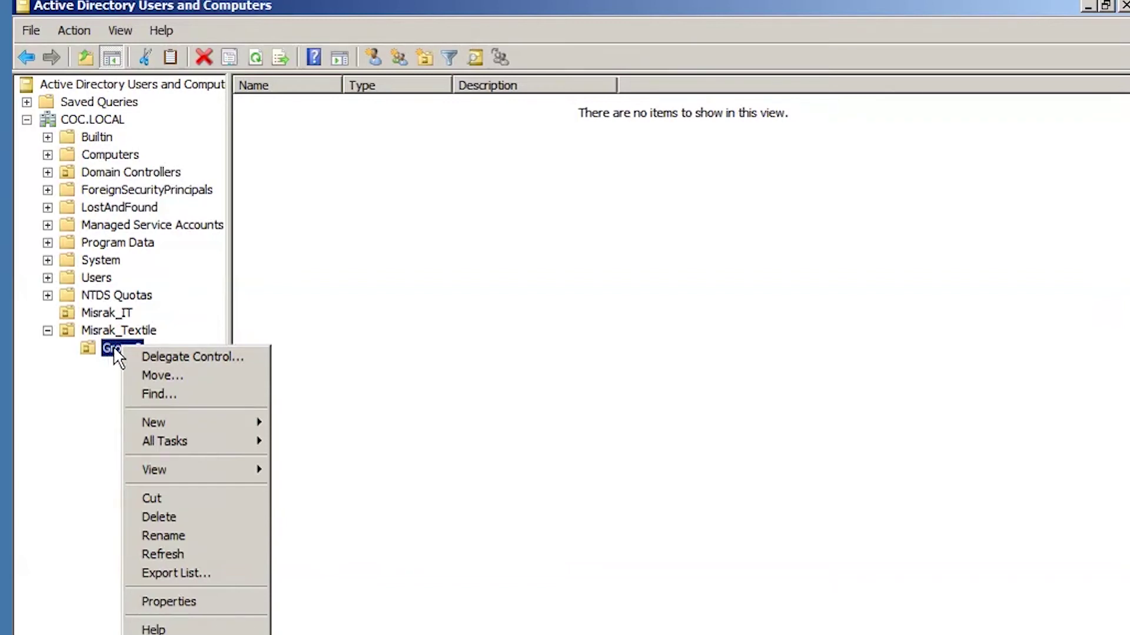
{"action": "left_click", "coordinate": [160, 605]}
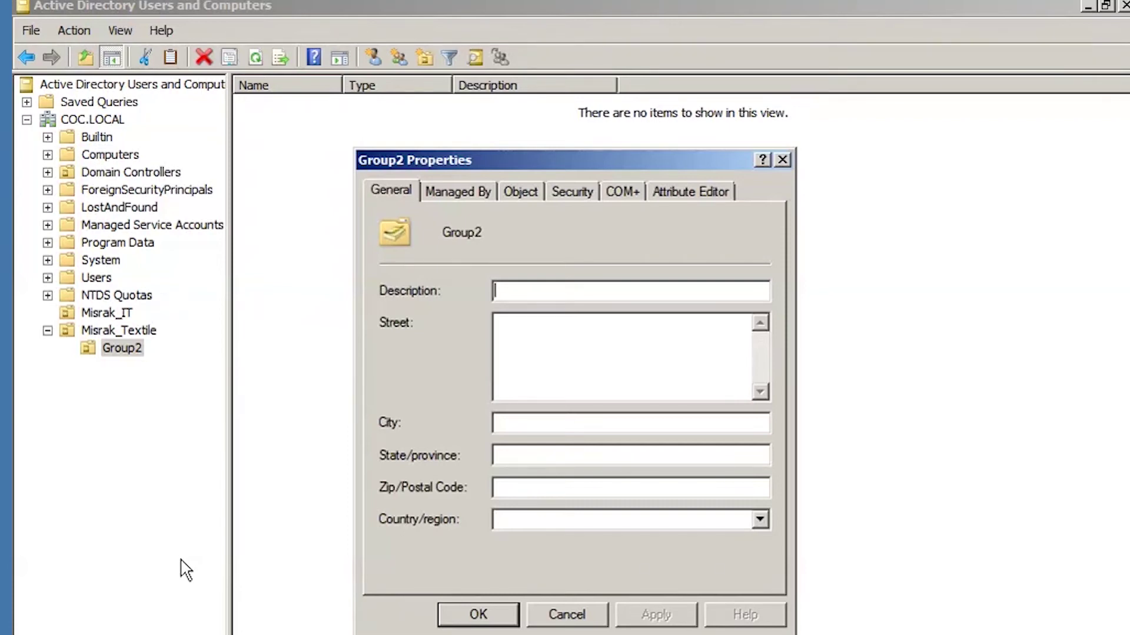
{"action": "left_click", "coordinate": [516, 192]}
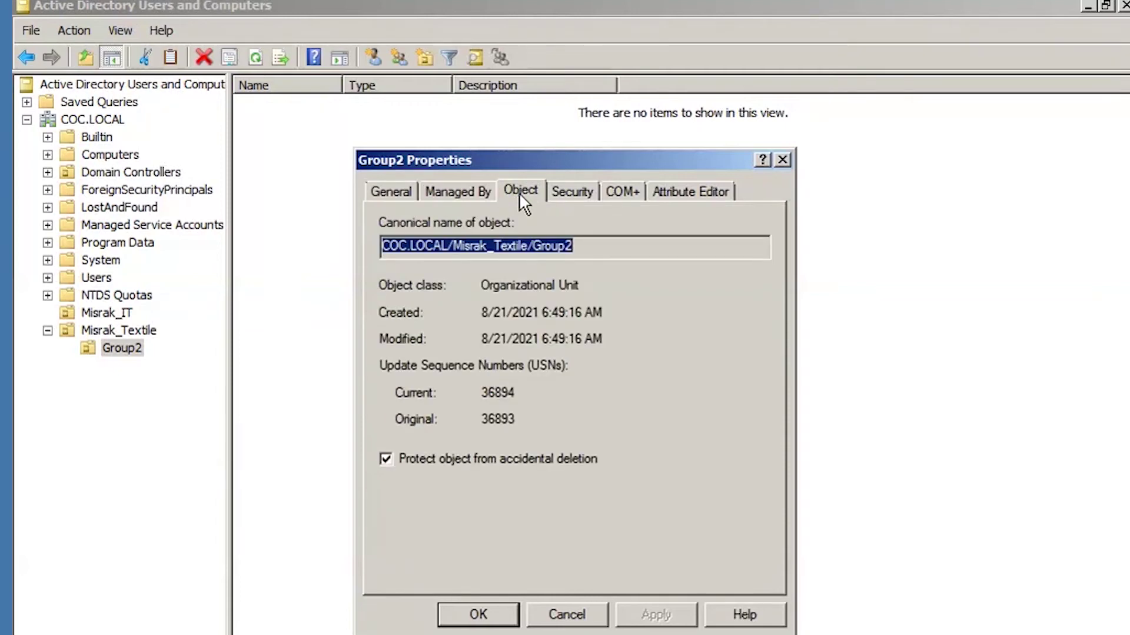
{"action": "left_click", "coordinate": [386, 459]}
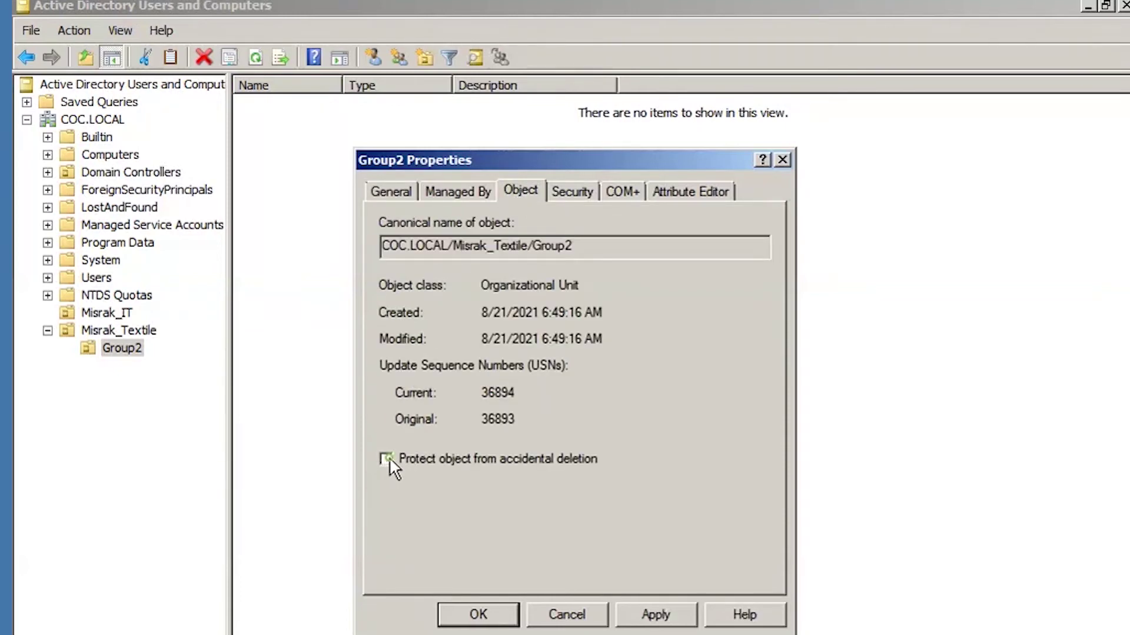
{"action": "left_click", "coordinate": [655, 614]}
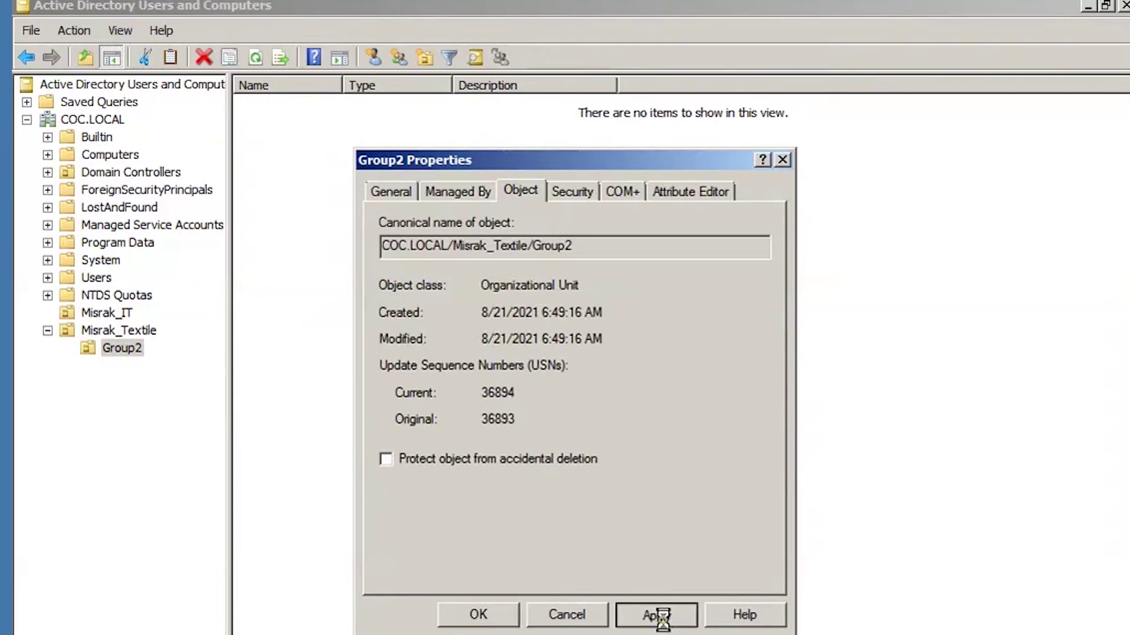
{"action": "left_click", "coordinate": [471, 614]}
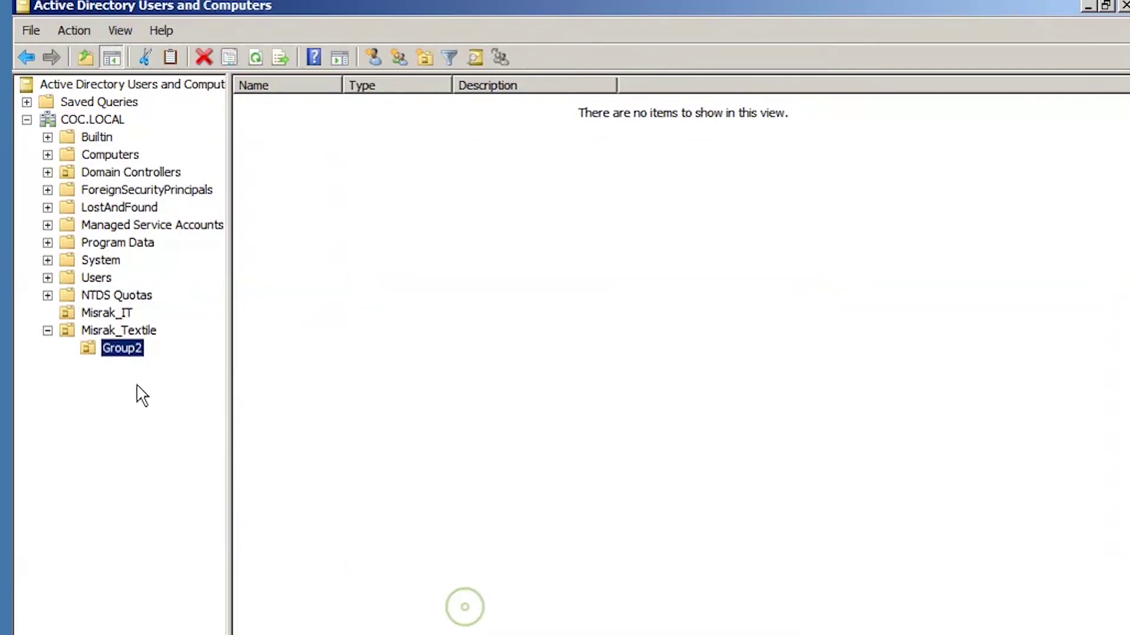
Delete the Group2 organizational unit and confirm the deletion.
{"action": "right_click", "coordinate": [127, 344]}
{"action": "left_click", "coordinate": [176, 515]}
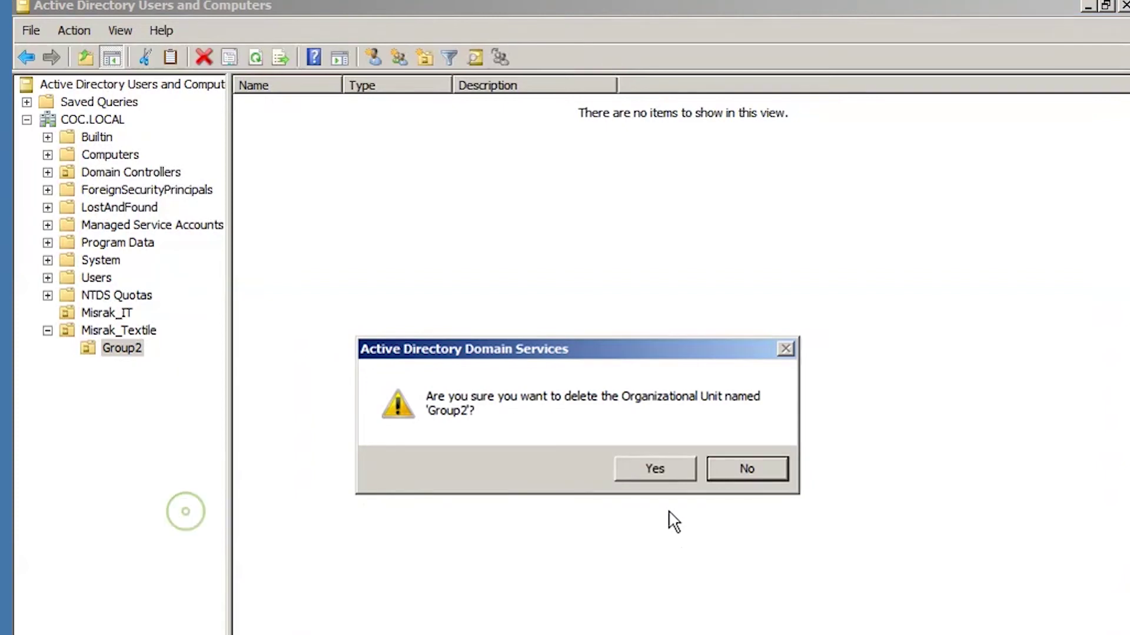
{"action": "left_click", "coordinate": [657, 468]}
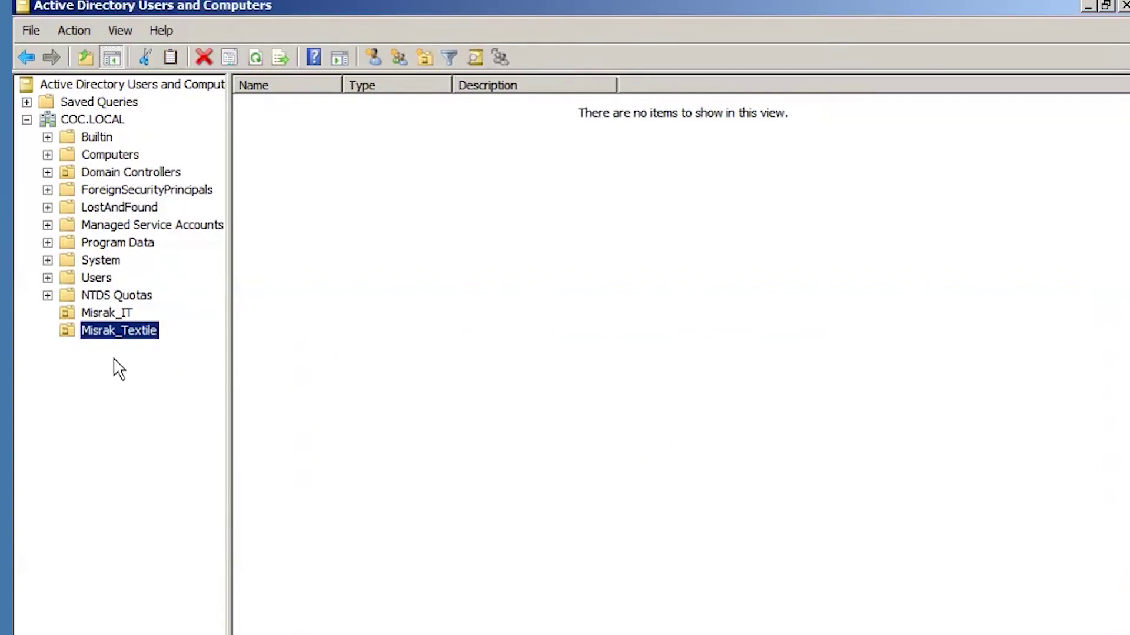
Create Group2 as a global security group in Misrak_Textile, then compare with Misrak_IT.
{"action": "left_click", "coordinate": [116, 312]}
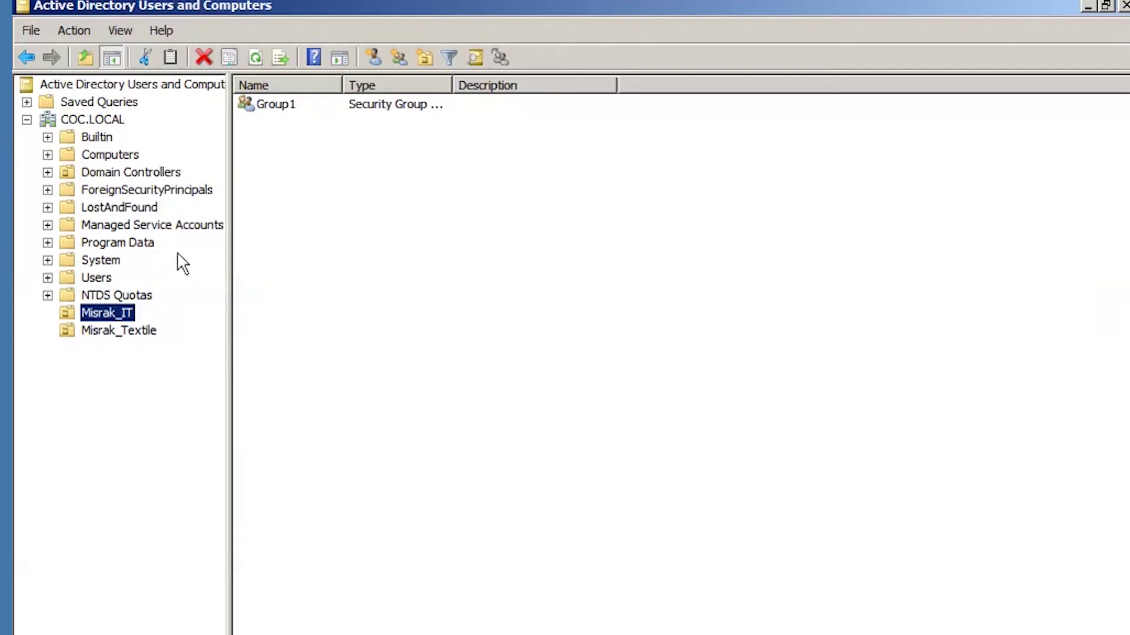
{"action": "left_click", "coordinate": [101, 331]}
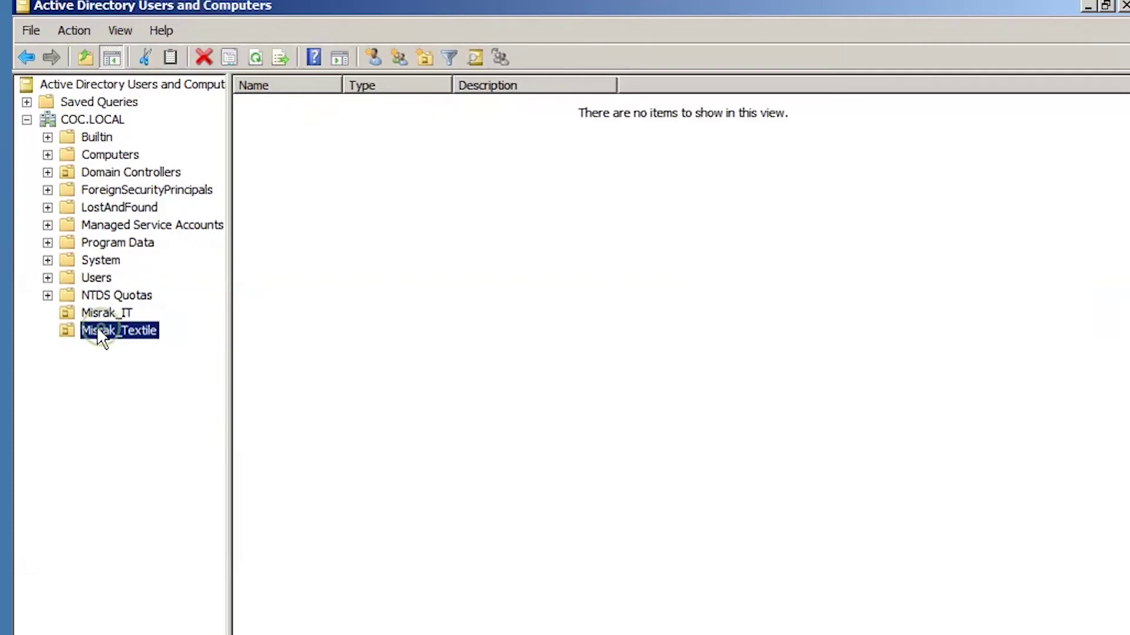
{"action": "right_click", "coordinate": [97, 328]}
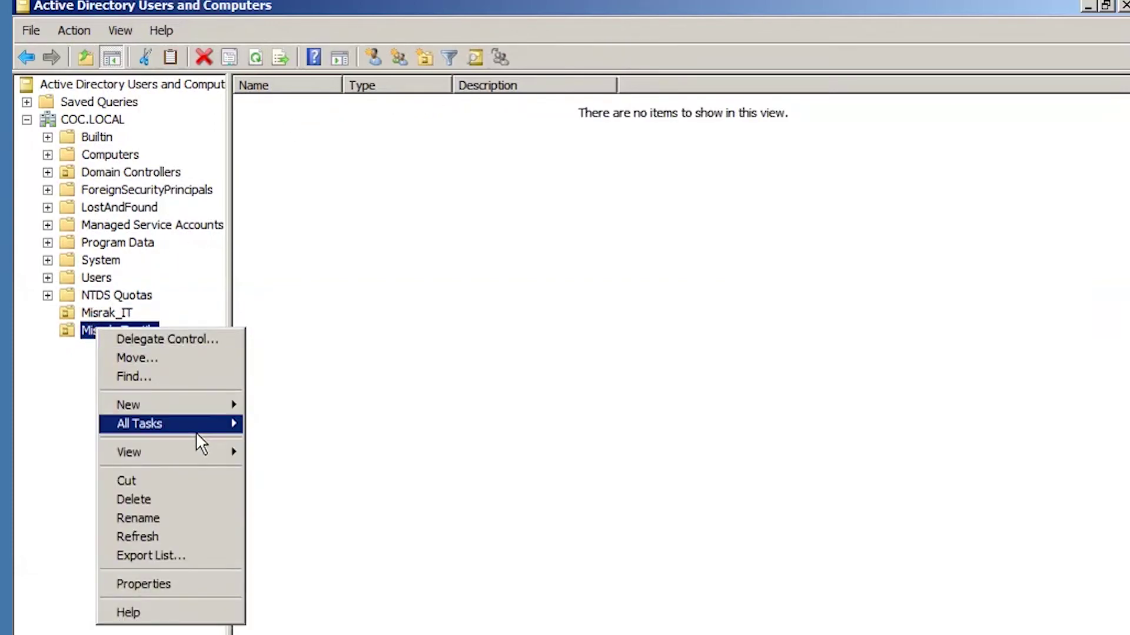
{"action": "mouse_move", "coordinate": [233, 404]}
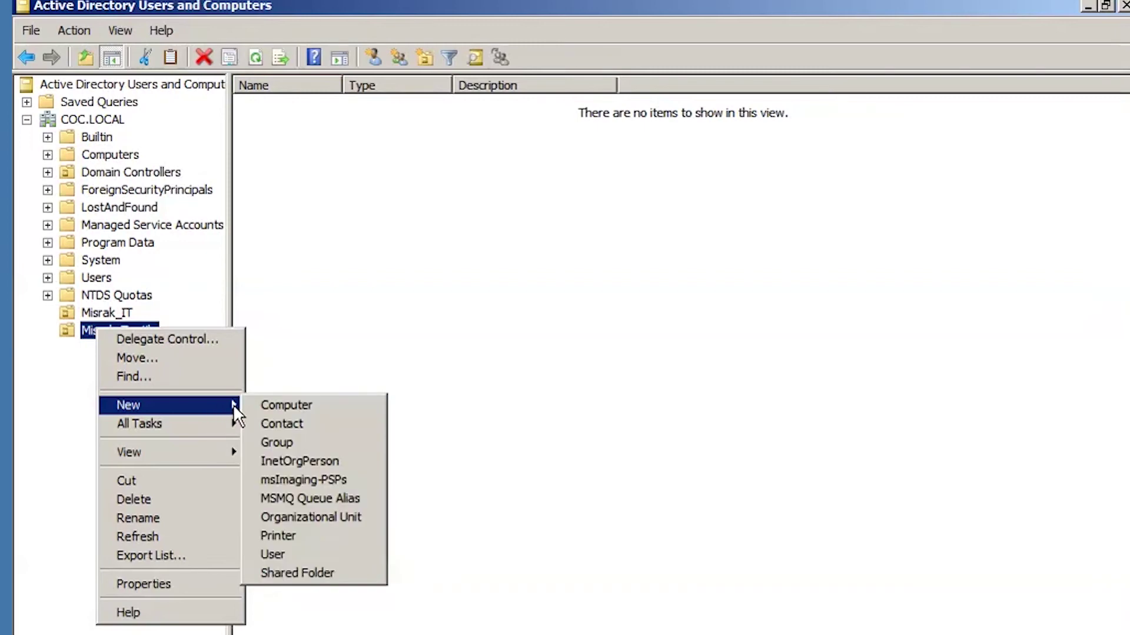
{"action": "left_click", "coordinate": [304, 446]}
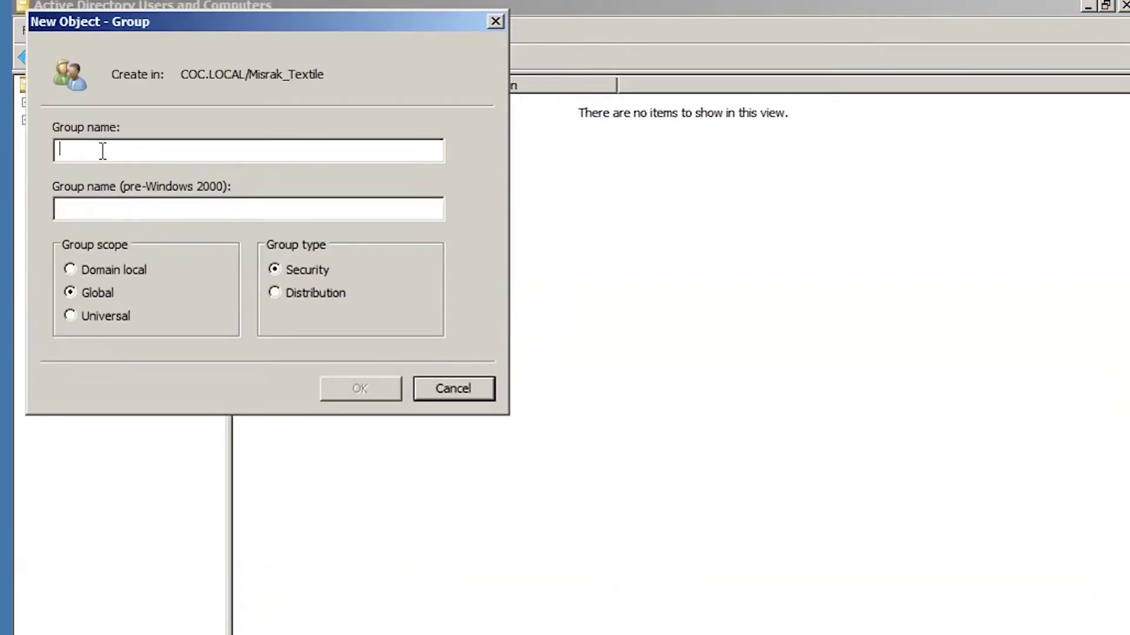
{"action": "type", "text": "G"}
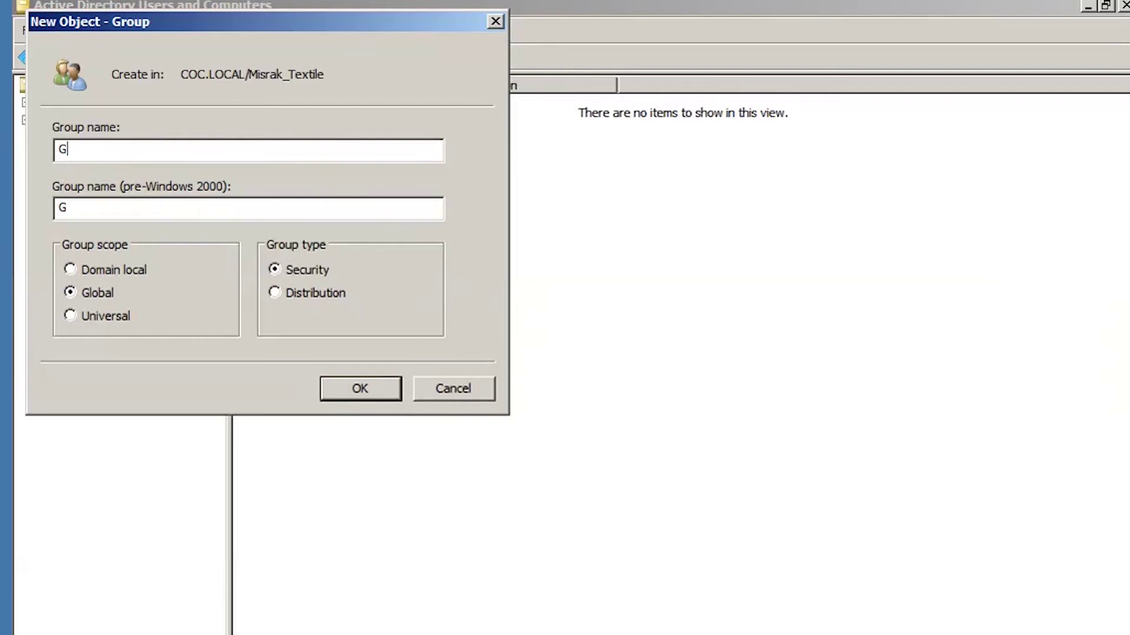
{"action": "type", "text": "roup2"}
{"action": "left_click", "coordinate": [363, 395]}
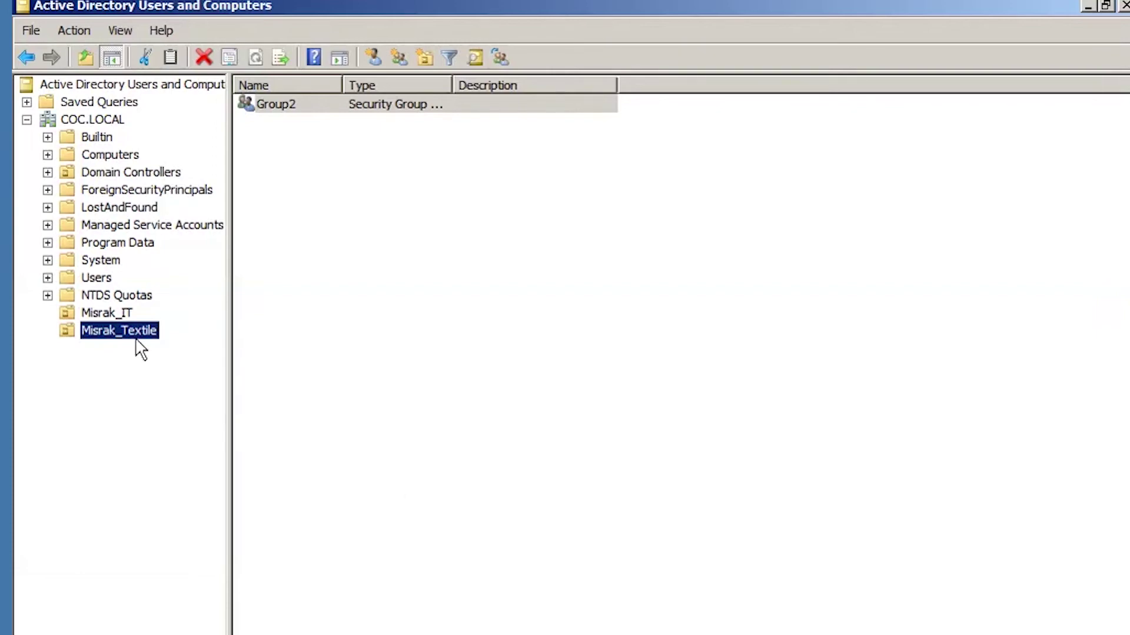
{"action": "left_click", "coordinate": [114, 313]}
{"action": "left_click", "coordinate": [120, 332]}
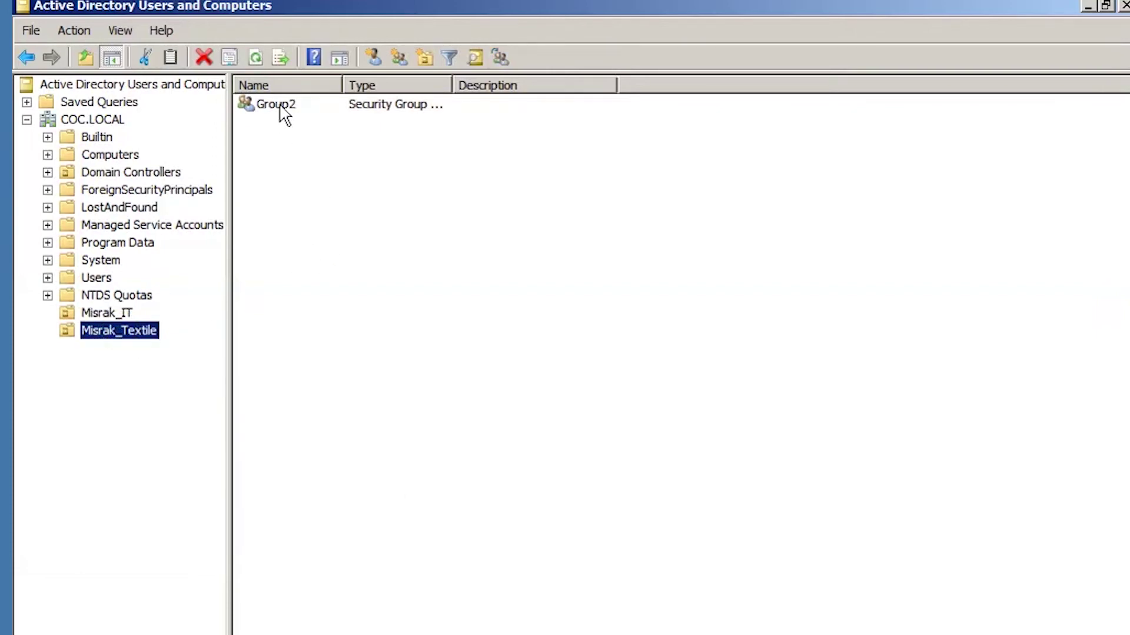
{"action": "left_click", "coordinate": [110, 313]}
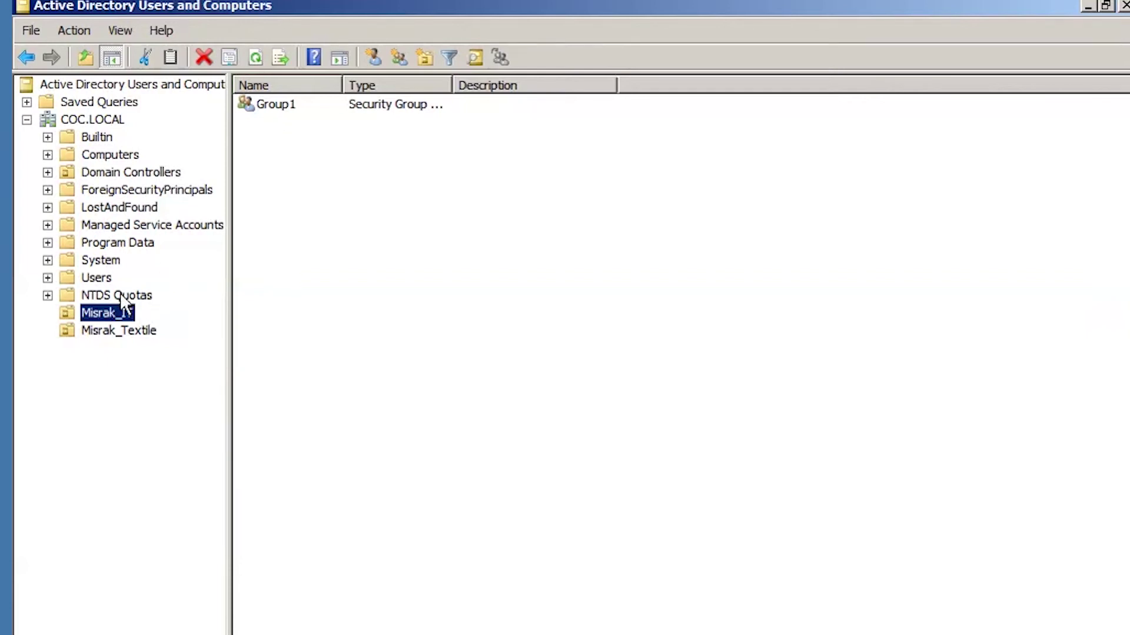
Switch between Misrak_IT and Misrak_Textile to confirm Misrak_IT holds only Group1.
{"action": "left_click", "coordinate": [111, 312]}
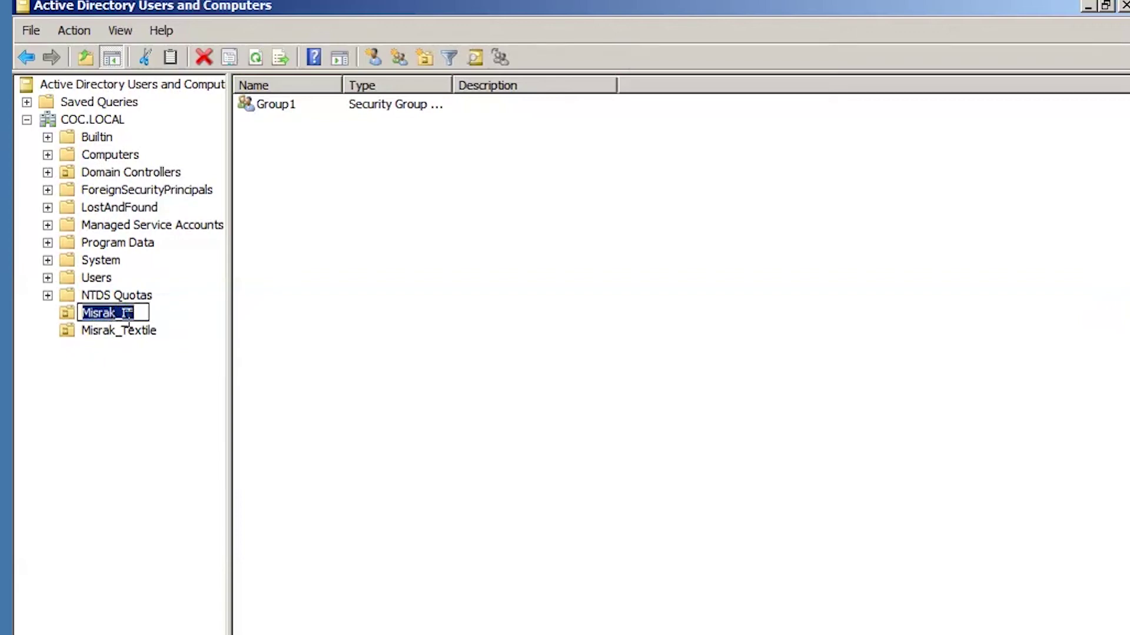
{"action": "left_click", "coordinate": [122, 330]}
{"action": "left_click", "coordinate": [122, 312]}
{"action": "right_click", "coordinate": [114, 311]}
Start a new user in Misrak_IT with first name User1 and last name It.
{"action": "mouse_move", "coordinate": [193, 381]}
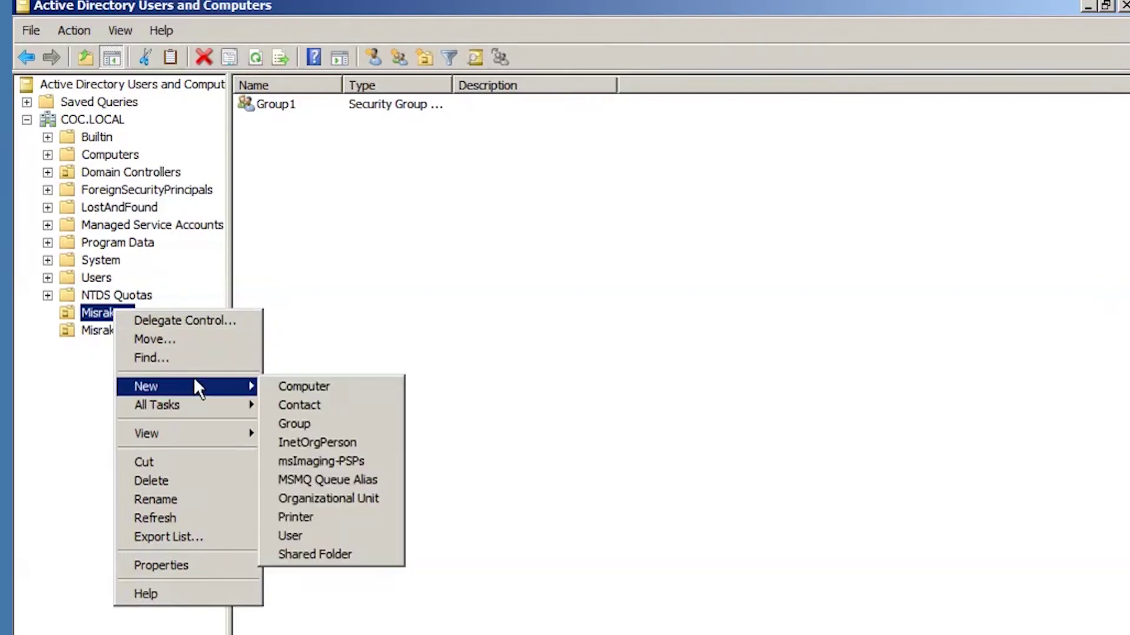
{"action": "left_click", "coordinate": [300, 538]}
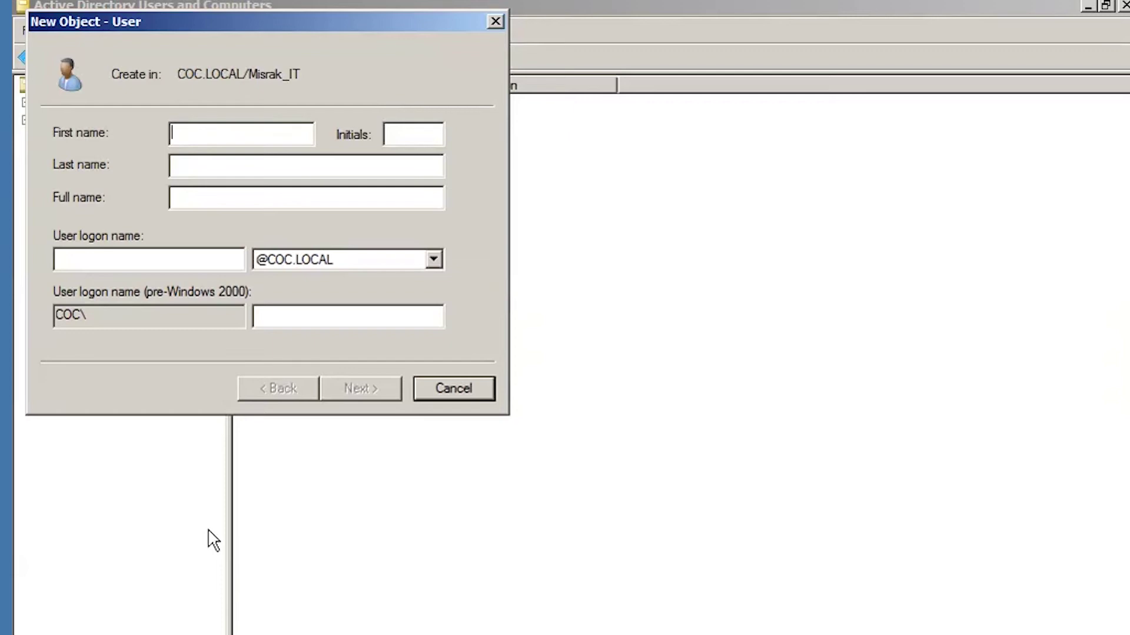
{"action": "type", "text": "Us"}
{"action": "type", "text": "1"}
{"action": "left_click", "coordinate": [219, 171]}
{"action": "type", "text": "l"}
{"action": "type", "text": "t"}
{"action": "left_click", "coordinate": [91, 263]}
Enter the user logon name and clear 'User must change password at next logon'.
{"action": "type", "text": "US"}
{"action": "key", "text": "BackSpace"}
{"action": "type", "text": "s"}
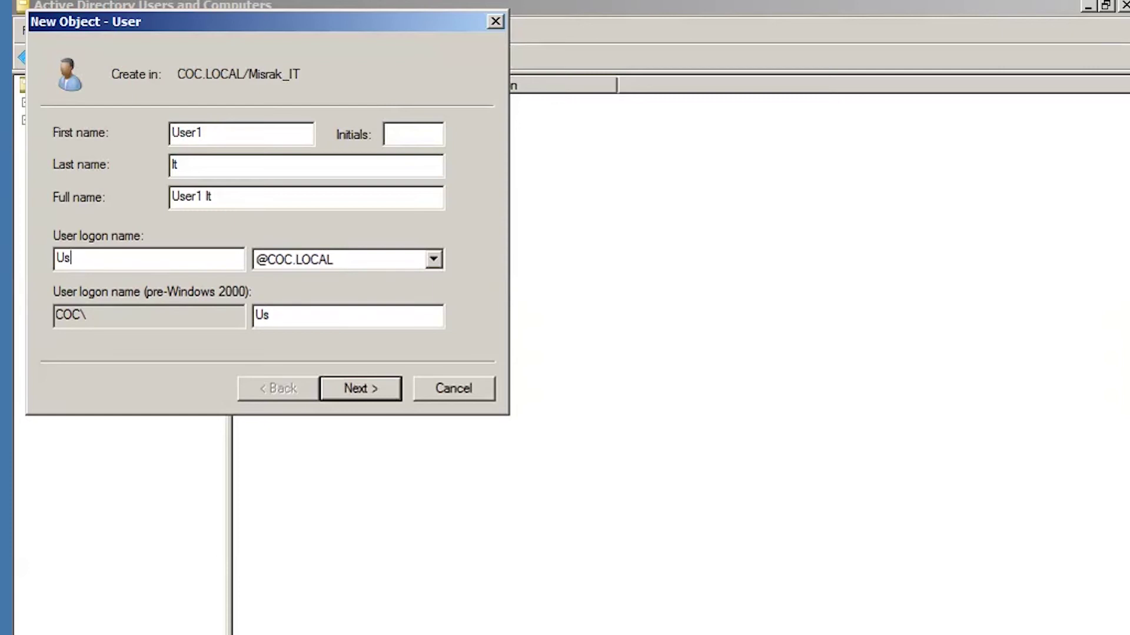
{"action": "type", "text": "rl"}
{"action": "type", "text": "1"}
{"action": "type", "text": "It"}
{"action": "left_click", "coordinate": [377, 395]}
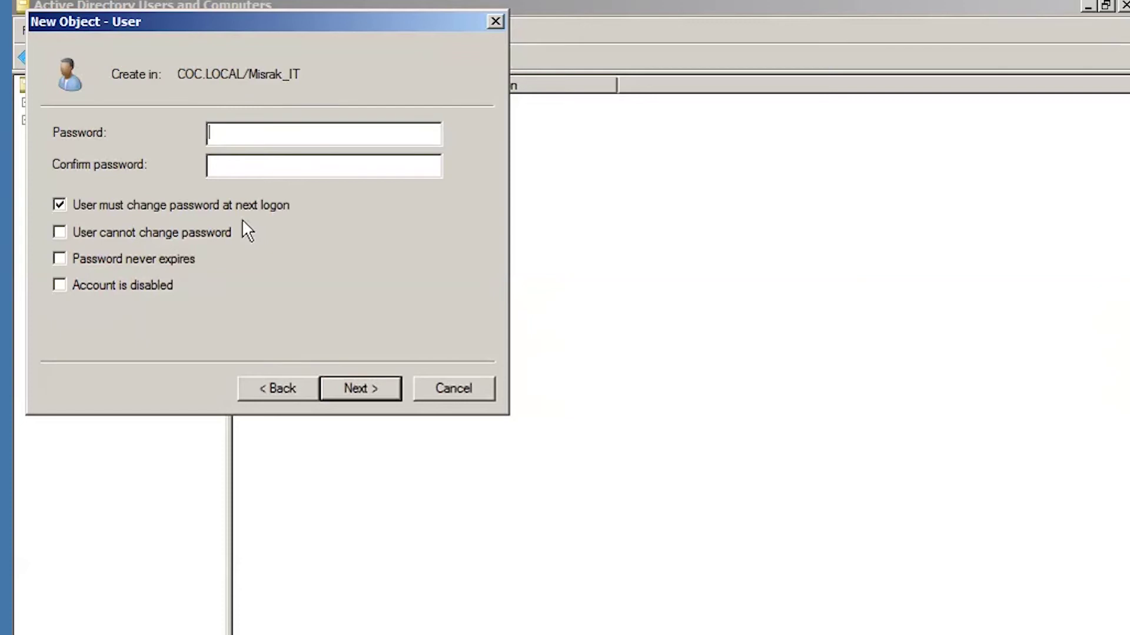
{"action": "left_click", "coordinate": [83, 208]}
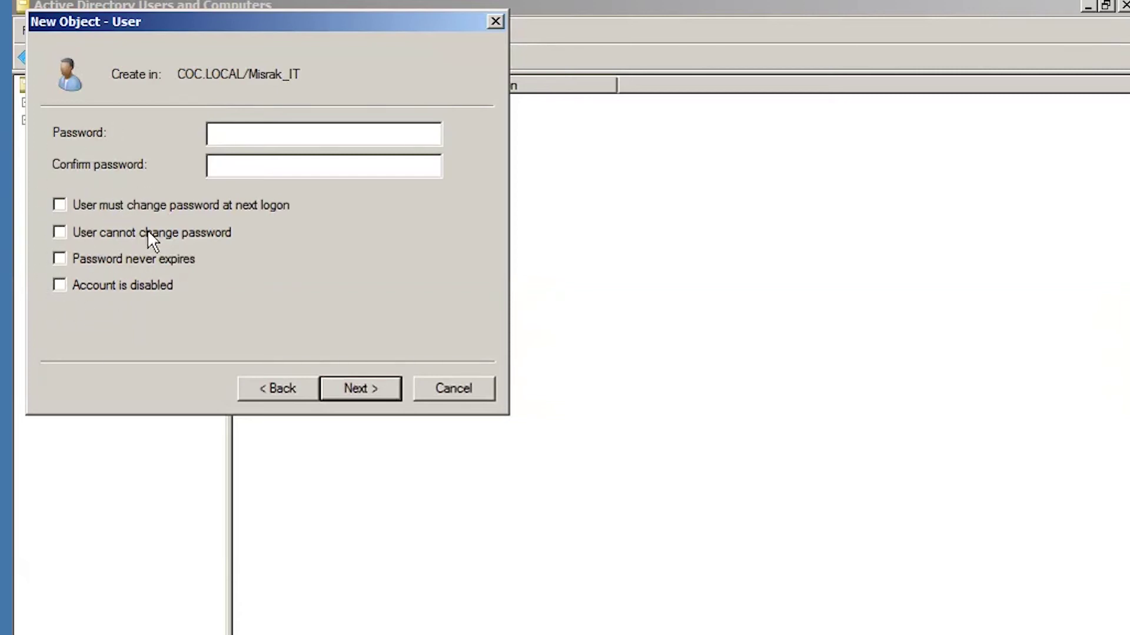
Set the User1 It account's password and complete the wizard to create it in Misrak_IT.
{"action": "left_click", "coordinate": [244, 137]}
{"action": "type", "text": "••••••••••••••••"}
{"action": "left_click", "coordinate": [366, 391]}
{"action": "left_click", "coordinate": [363, 391]}
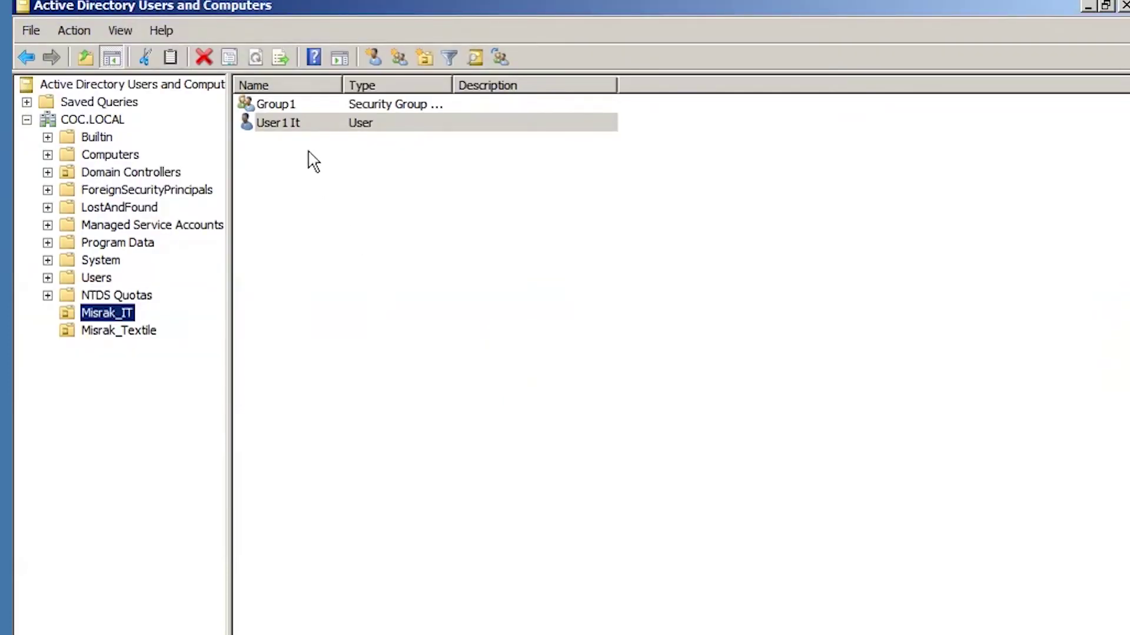
Start a new user in Misrak_IT with first name User2, last name It and logon User2it.
{"action": "right_click", "coordinate": [116, 309]}
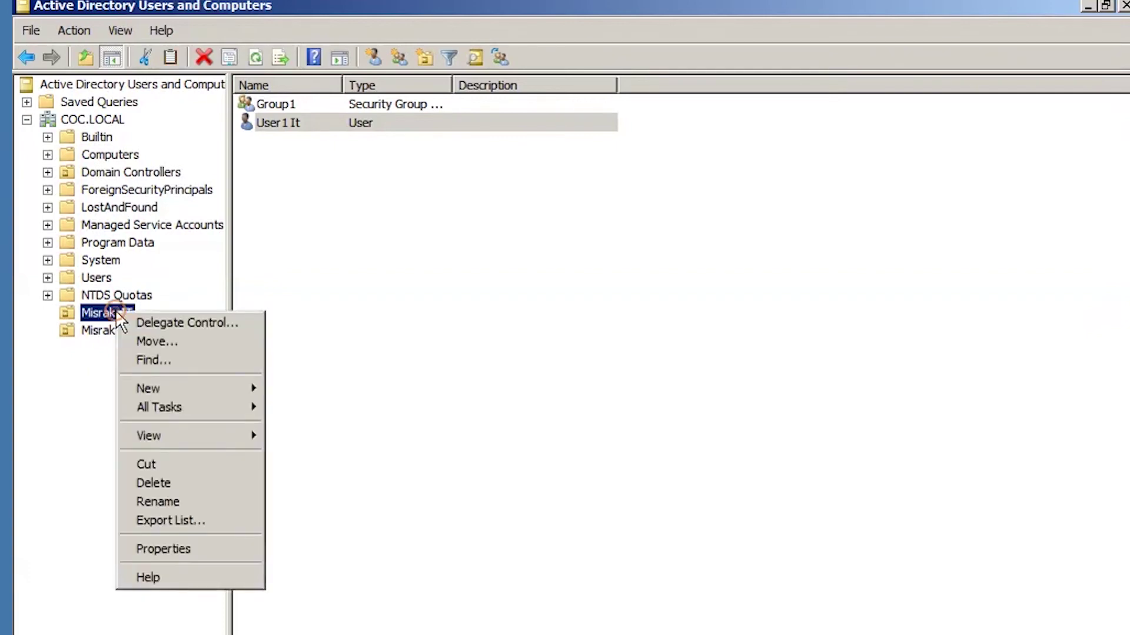
{"action": "mouse_move", "coordinate": [203, 388]}
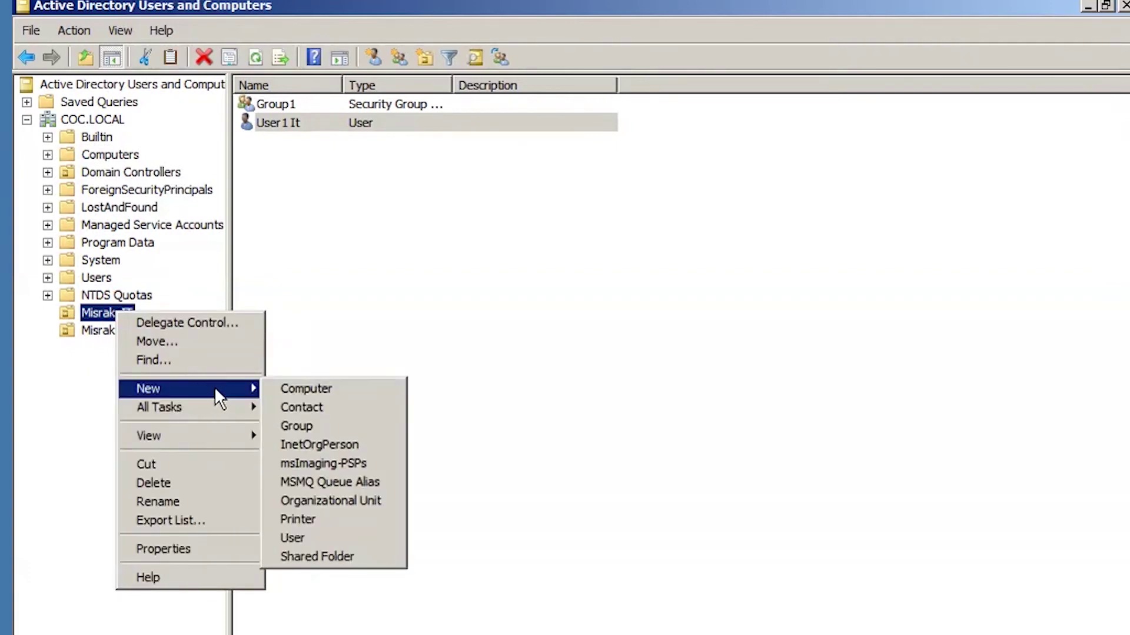
{"action": "left_click", "coordinate": [312, 539]}
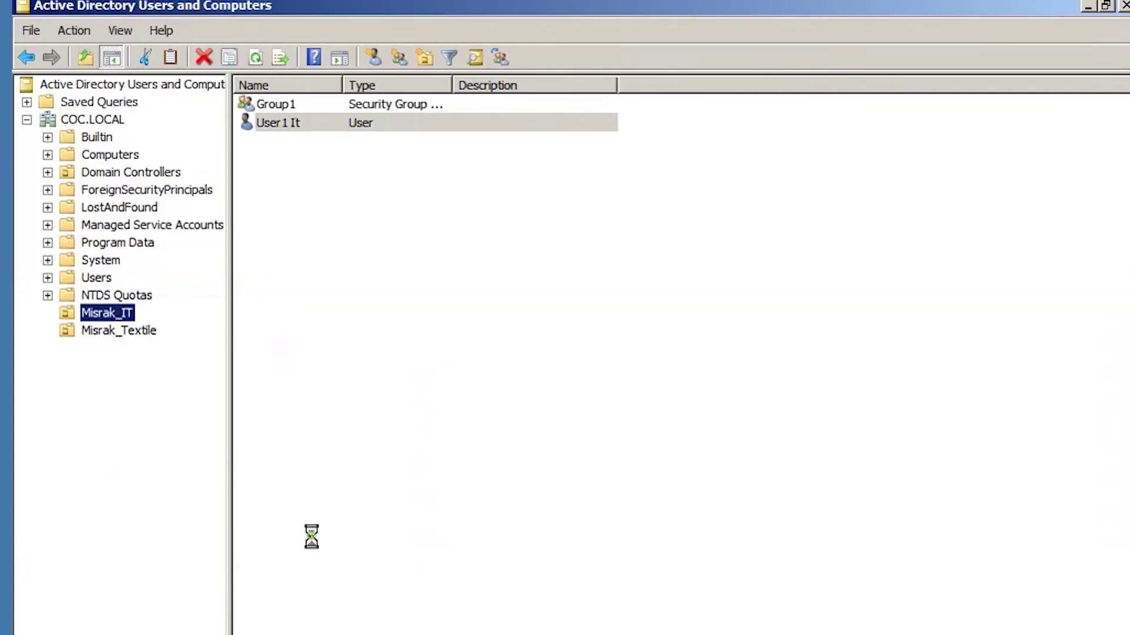
{"action": "type", "text": "U"}
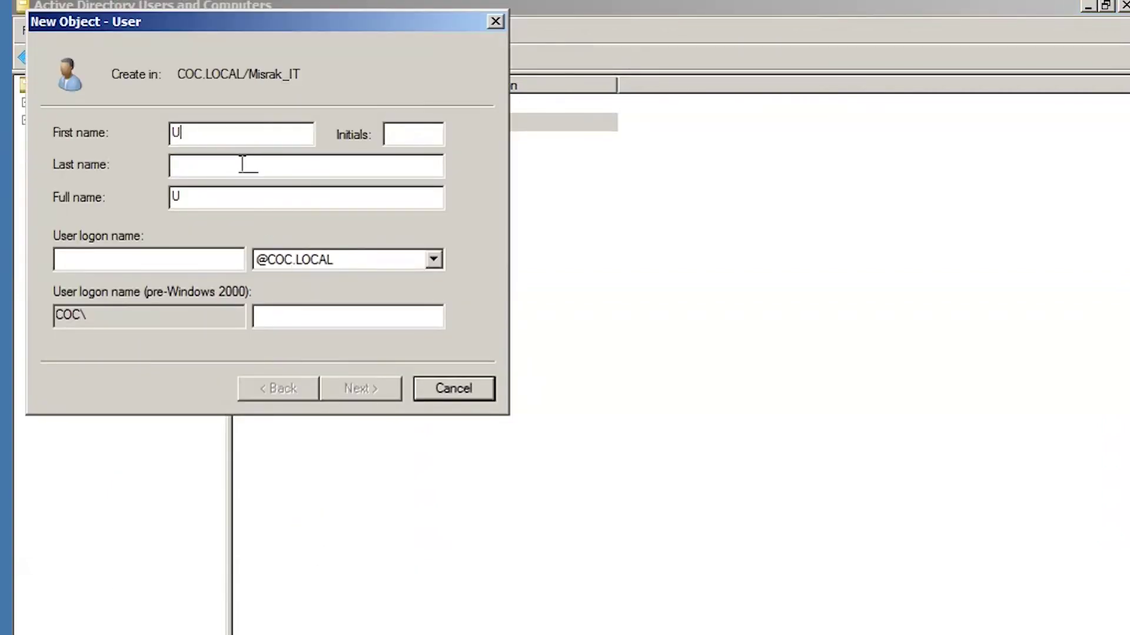
{"action": "type", "text": "ser2"}
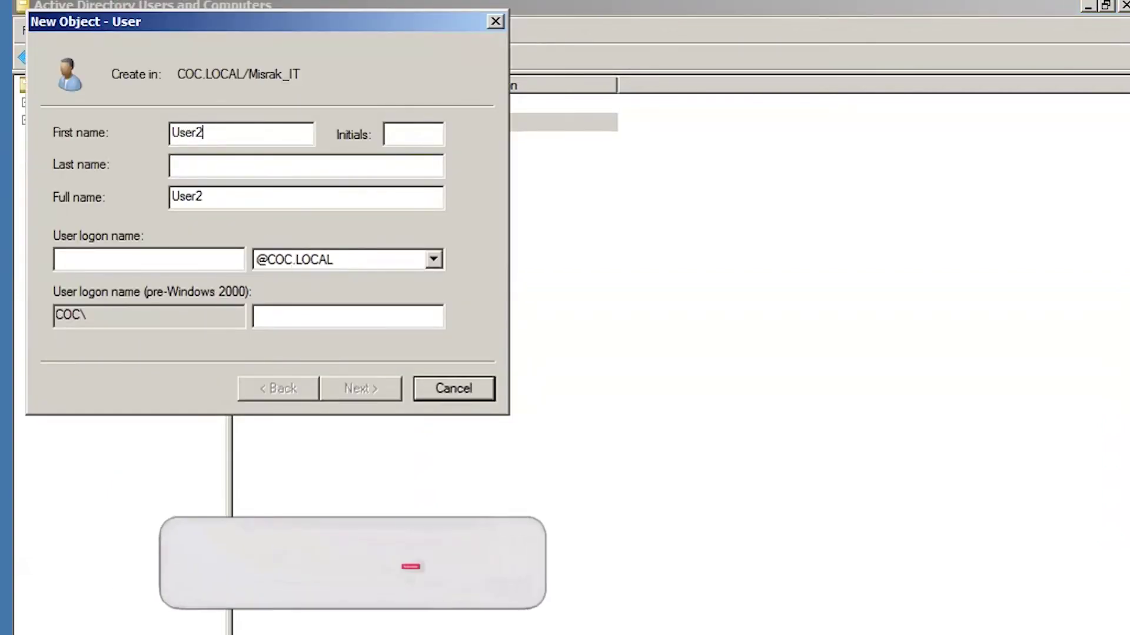
{"action": "type", "text": "It"}
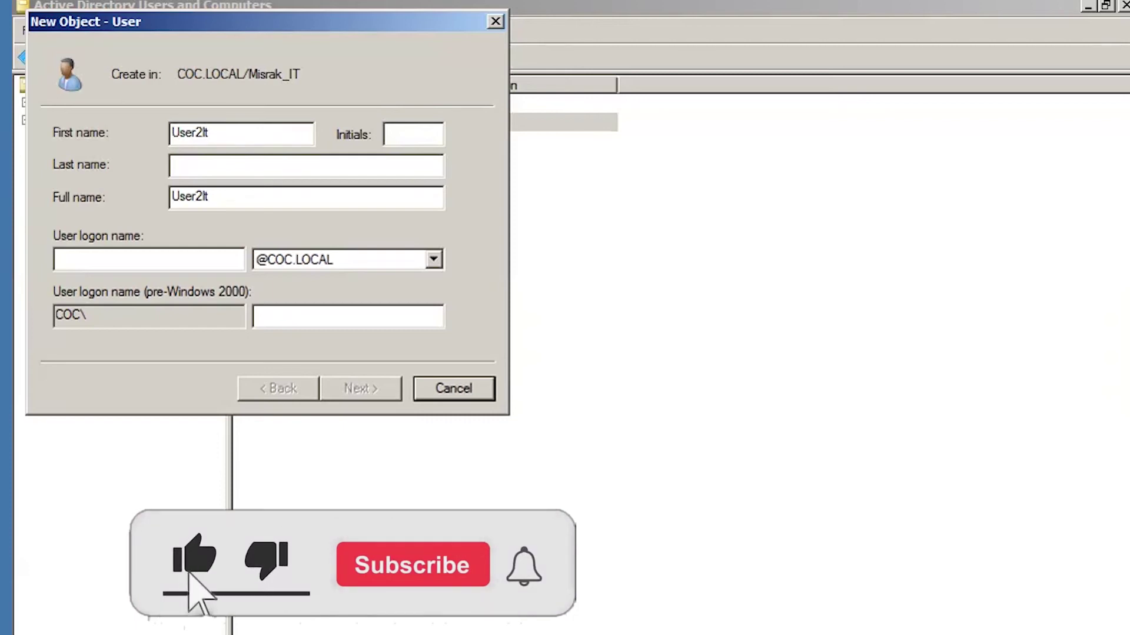
{"action": "key", "text": "BackSpace"}
{"action": "key", "text": "BackSpace"}
{"action": "left_click", "coordinate": [198, 165]}
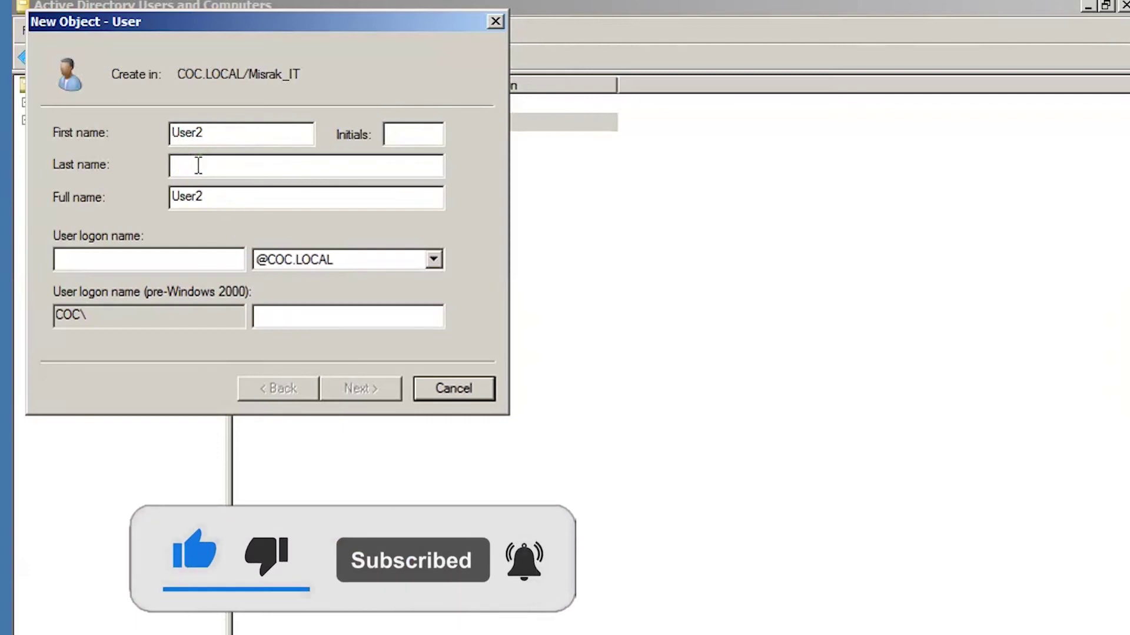
{"action": "type", "text": "It"}
{"action": "left_click", "coordinate": [81, 258]}
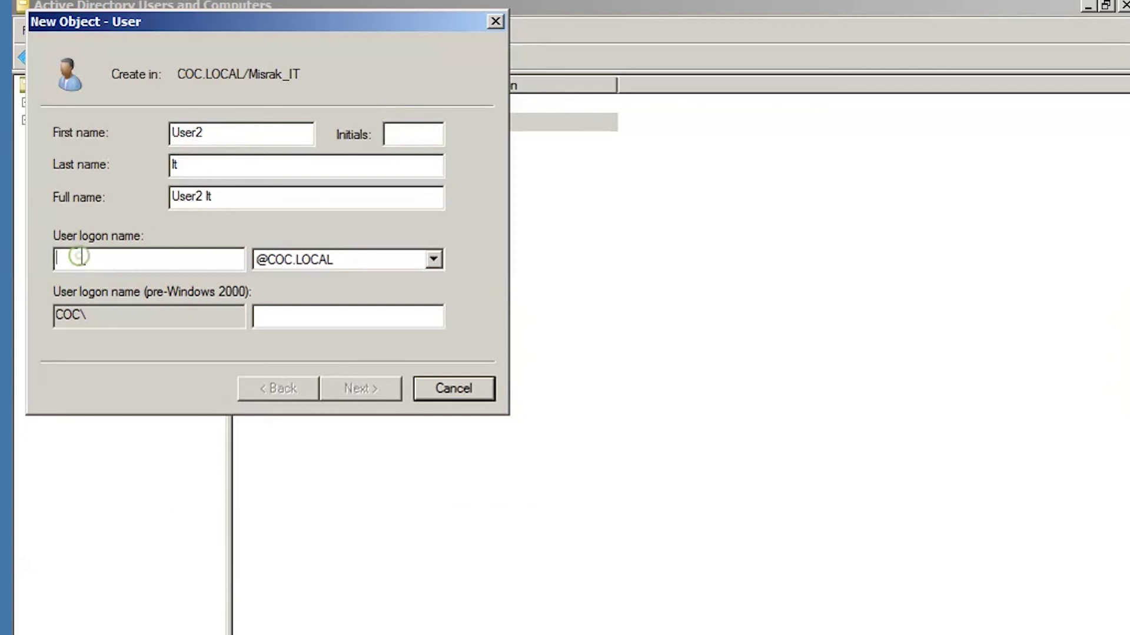
{"action": "type", "text": "User2"}
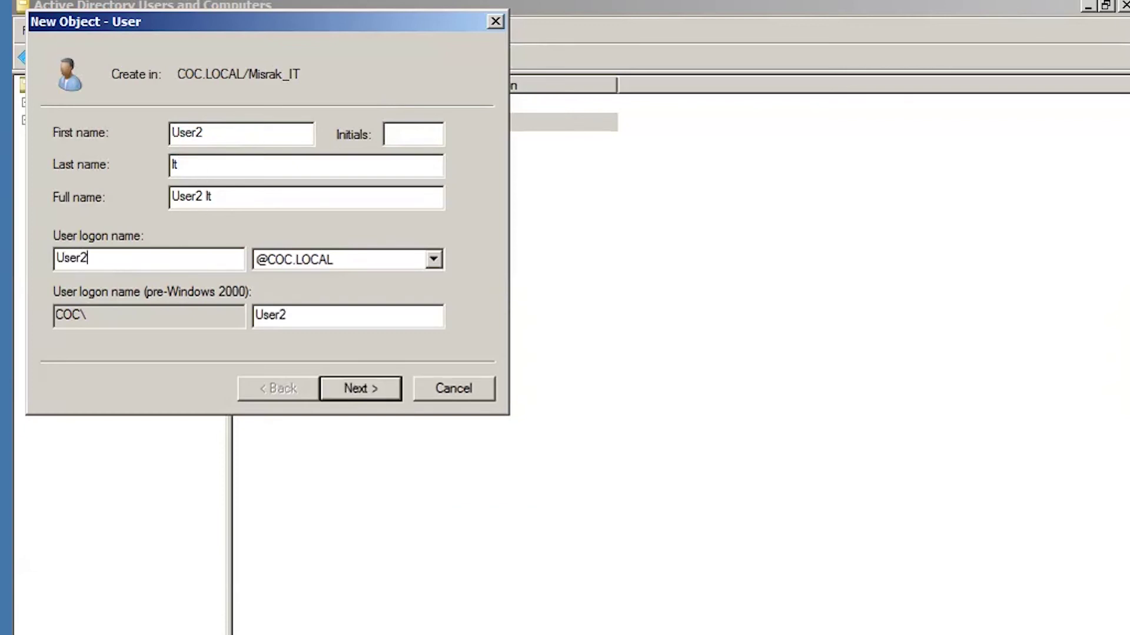
{"action": "type", "text": "it"}
Turn off the forced password change, set and confirm the password, and create User2 It.
{"action": "left_click", "coordinate": [365, 390]}
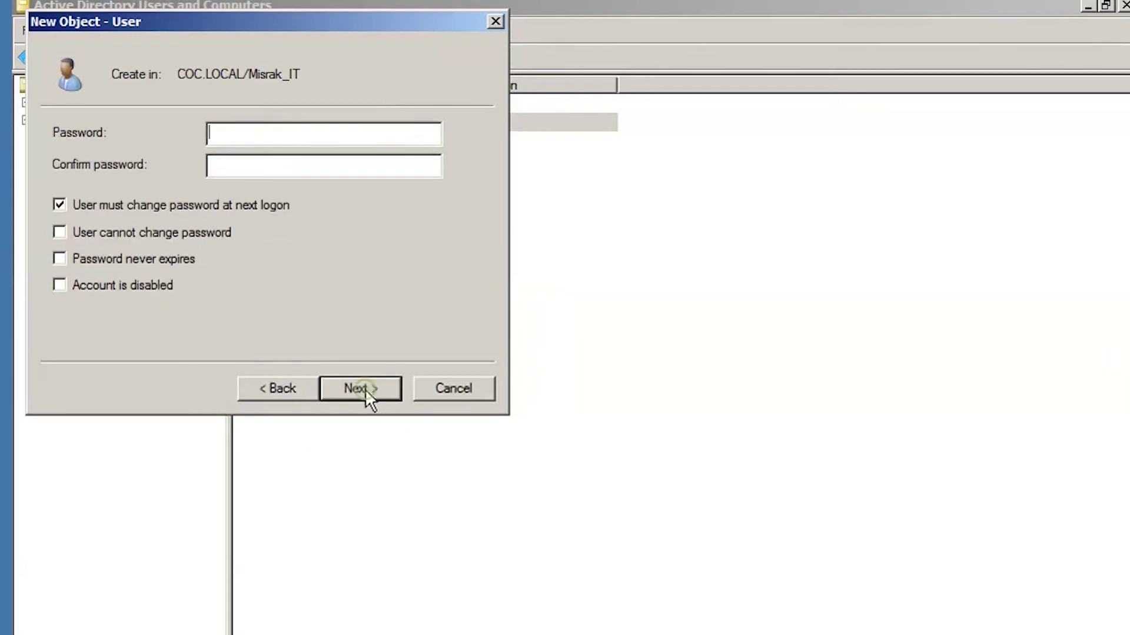
{"action": "left_click", "coordinate": [93, 202]}
{"action": "left_click", "coordinate": [254, 137]}
{"action": "type", "text": "P@ssw0rd"}
{"action": "left_click", "coordinate": [244, 167]}
{"action": "type", "text": "P@ss"}
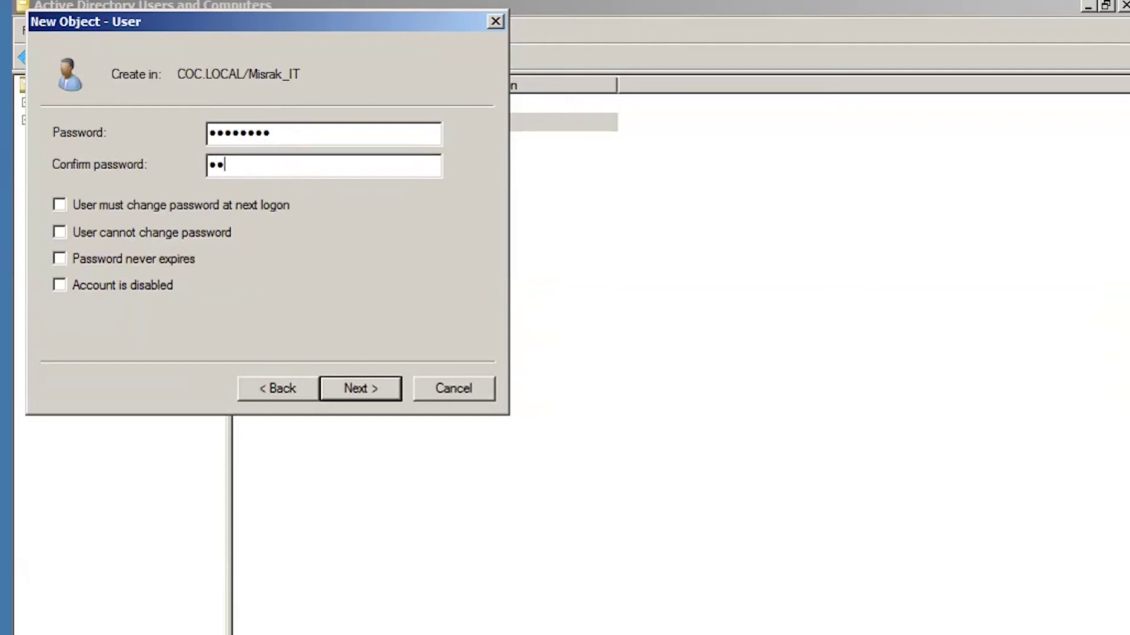
{"action": "type", "text": "w0rd"}
{"action": "left_click", "coordinate": [362, 388]}
{"action": "left_click", "coordinate": [365, 396]}
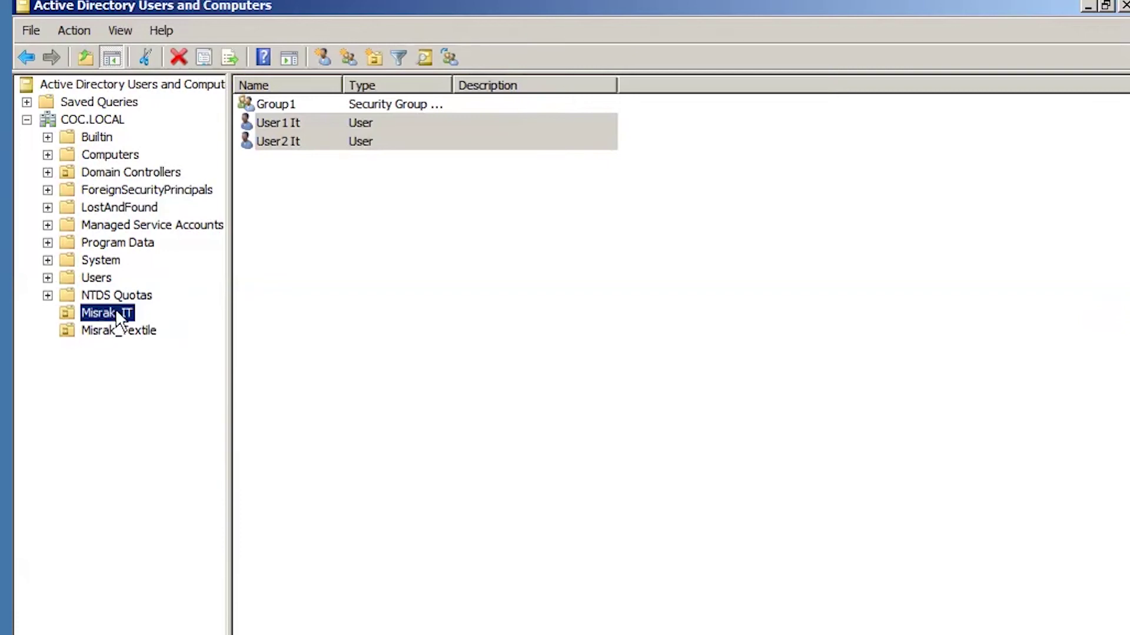
Compare the Misrak_Textile and Misrak_IT contents, selecting the IT users and then Group1.
{"action": "left_click", "coordinate": [113, 331]}
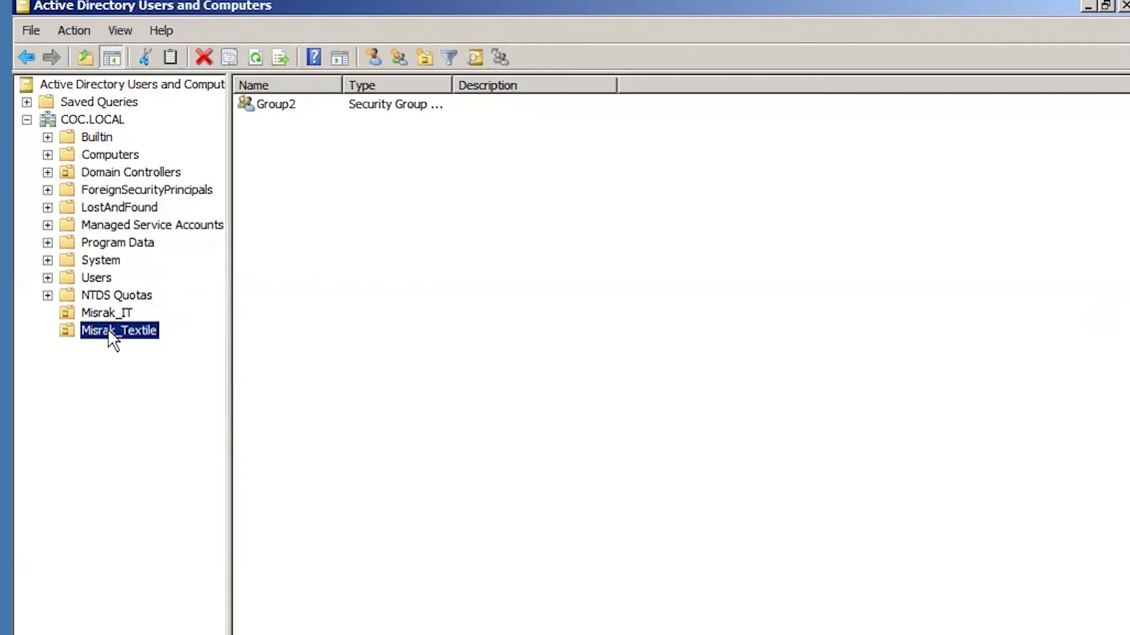
{"action": "left_click", "coordinate": [121, 313]}
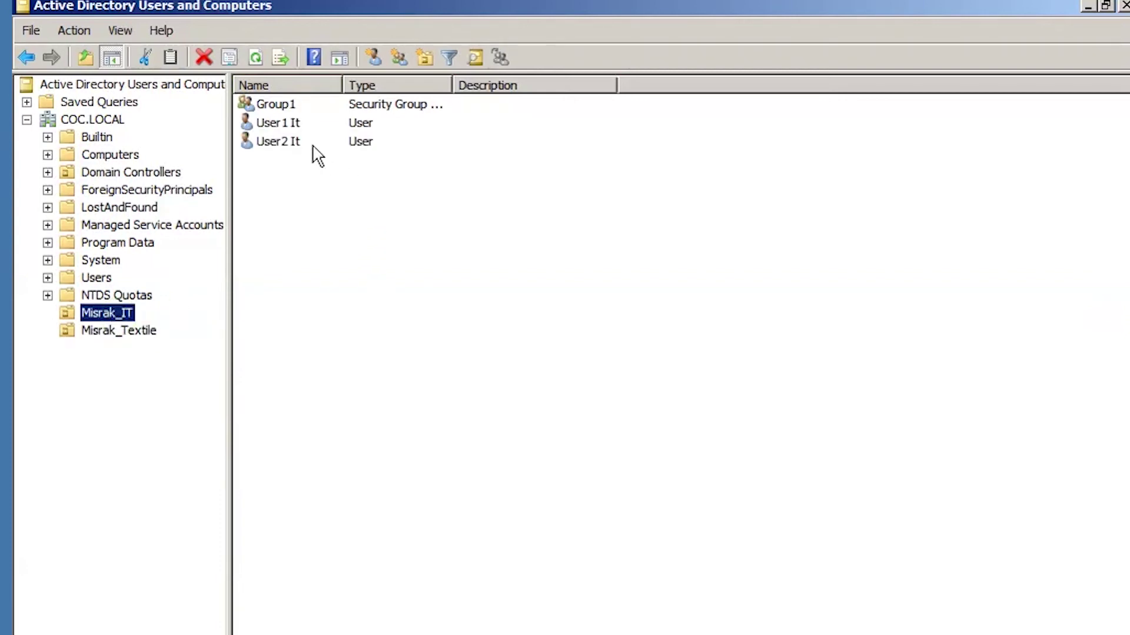
{"action": "left_click_drag", "start_coordinate": [273, 164], "coordinate": [305, 139]}
{"action": "left_click", "coordinate": [259, 222]}
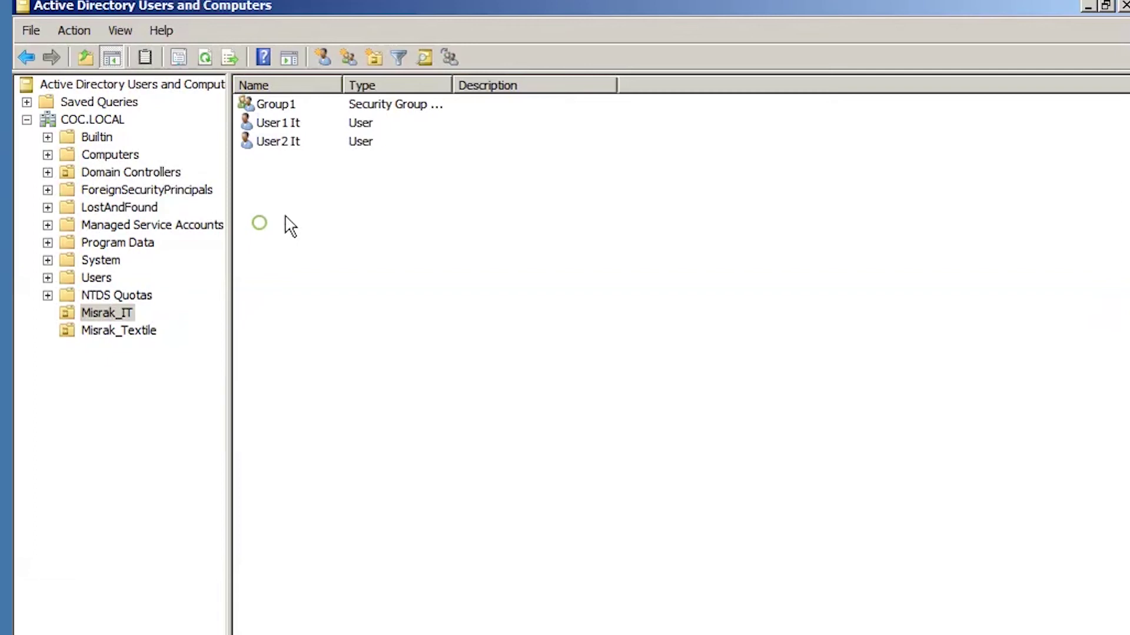
{"action": "left_click", "coordinate": [274, 104]}
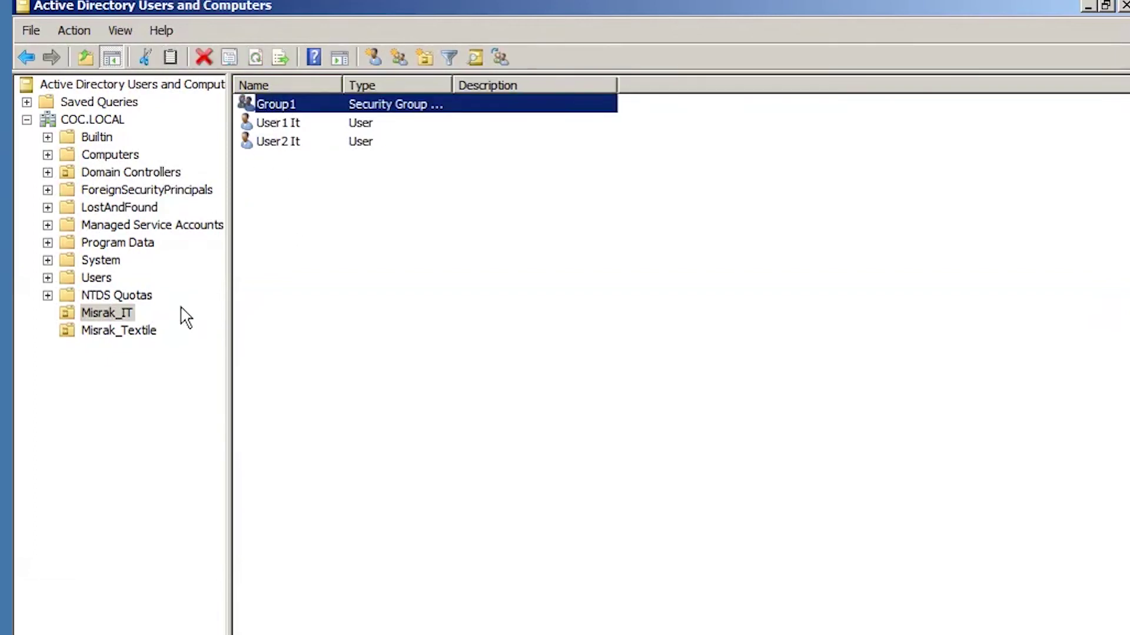
Show Misrak_Textile and bring up the New object-type submenu from its contents pane.
{"action": "left_click", "coordinate": [108, 333]}
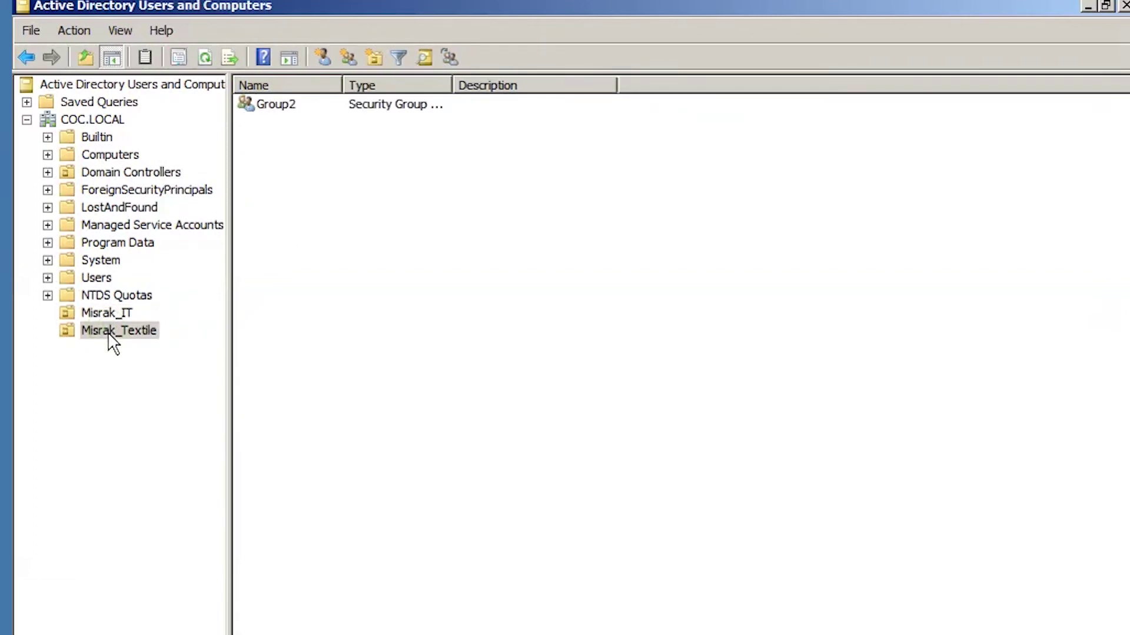
{"action": "right_click", "coordinate": [109, 331]}
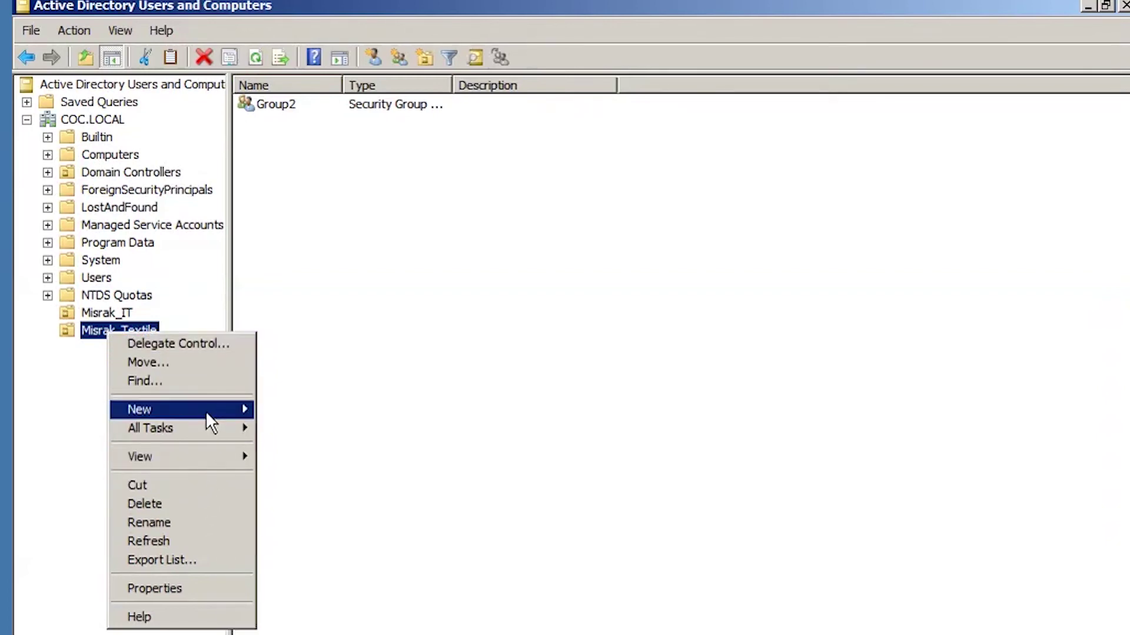
{"action": "left_click", "coordinate": [368, 338]}
{"action": "right_click", "coordinate": [313, 288]}
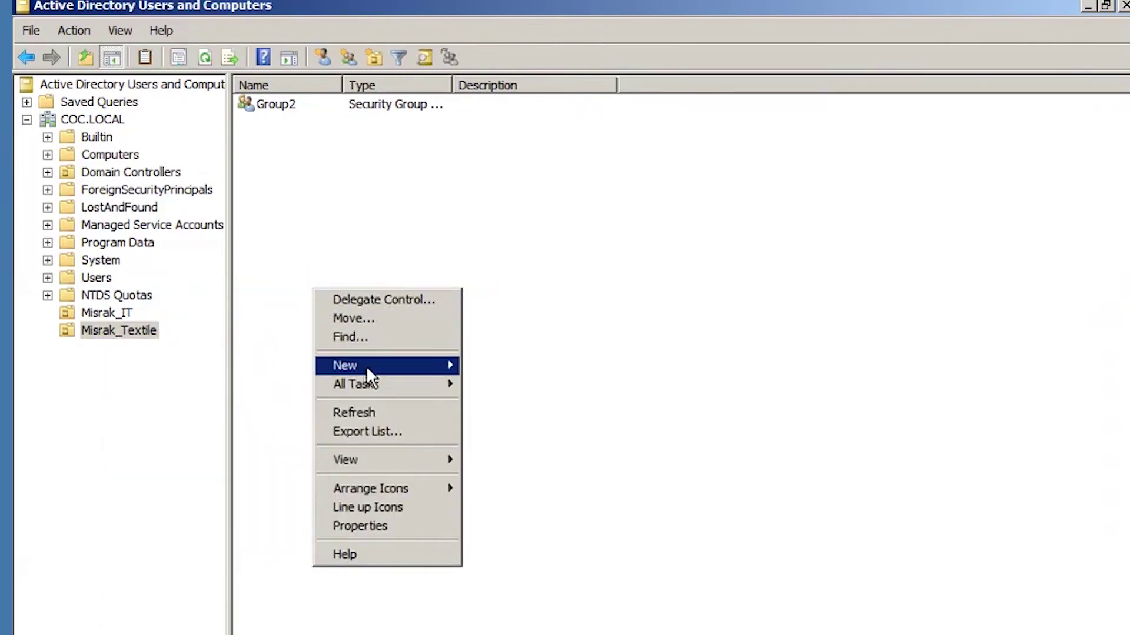
{"action": "mouse_move", "coordinate": [367, 367]}
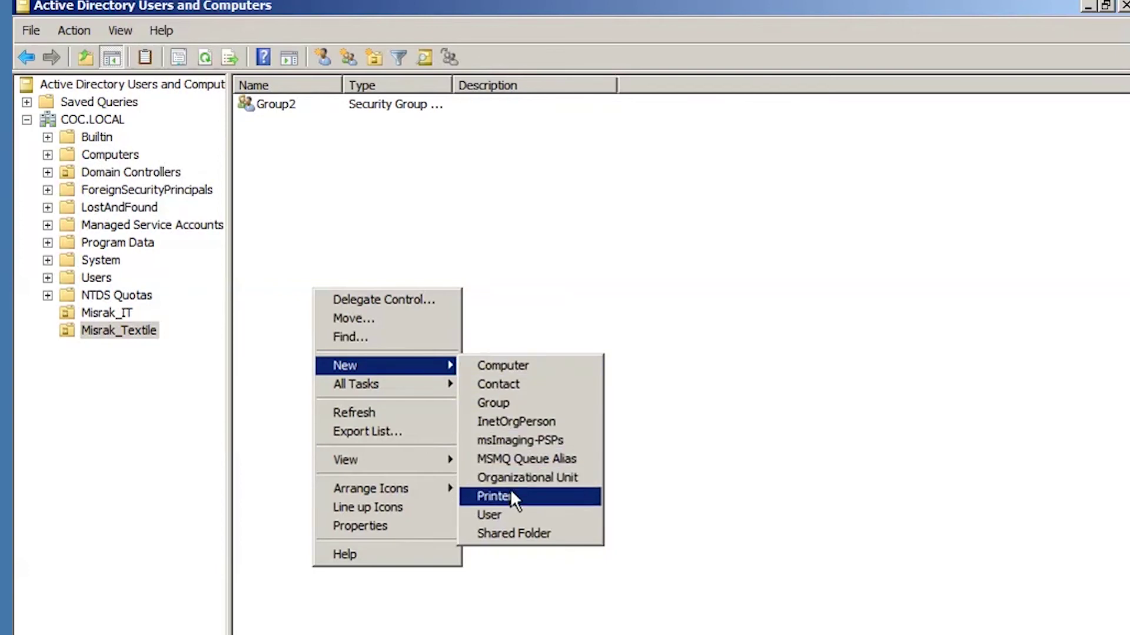
Start a new user in Misrak_Textile named User1 Textile with logon name User1Textile.
{"action": "left_click", "coordinate": [501, 515]}
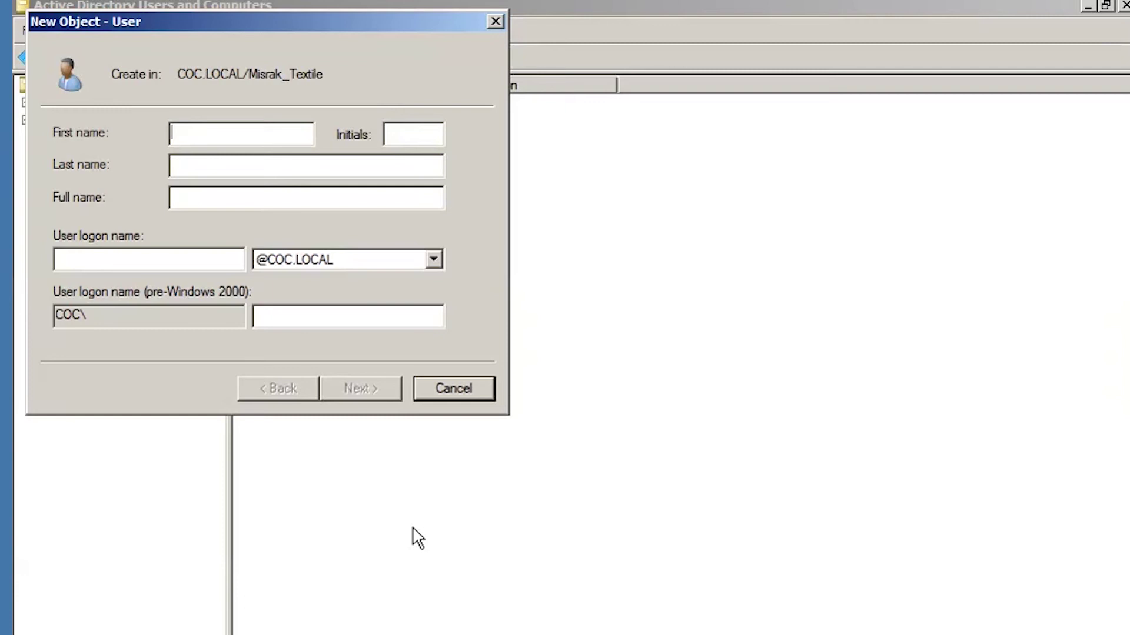
{"action": "type", "text": "Use"}
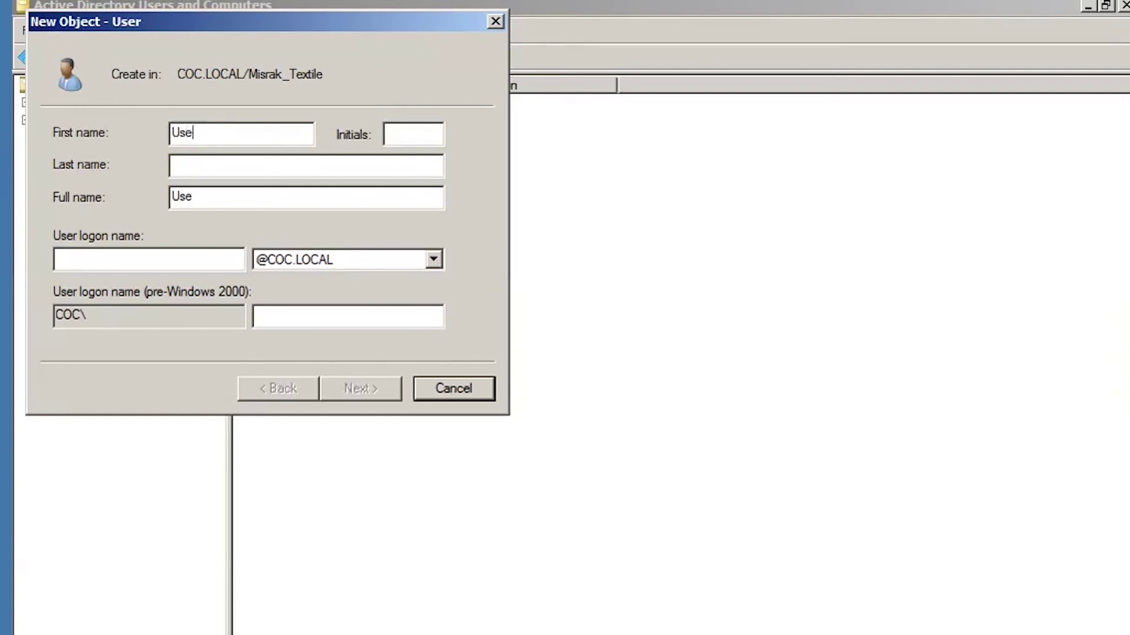
{"action": "type", "text": "r1"}
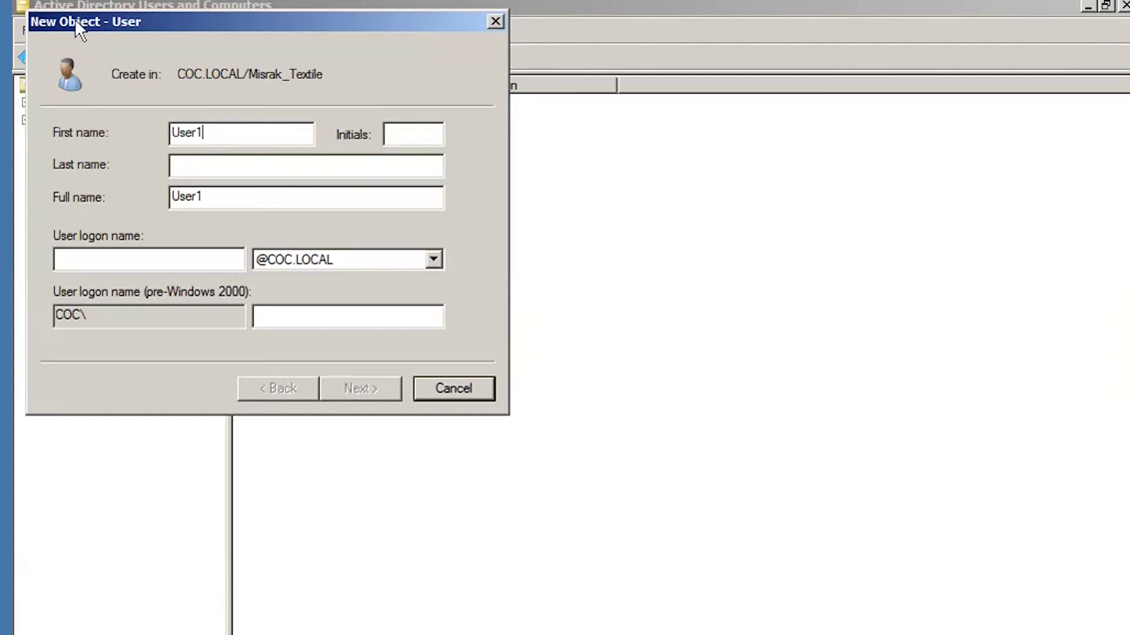
{"action": "left_click", "coordinate": [217, 166]}
{"action": "type", "text": "Textile"}
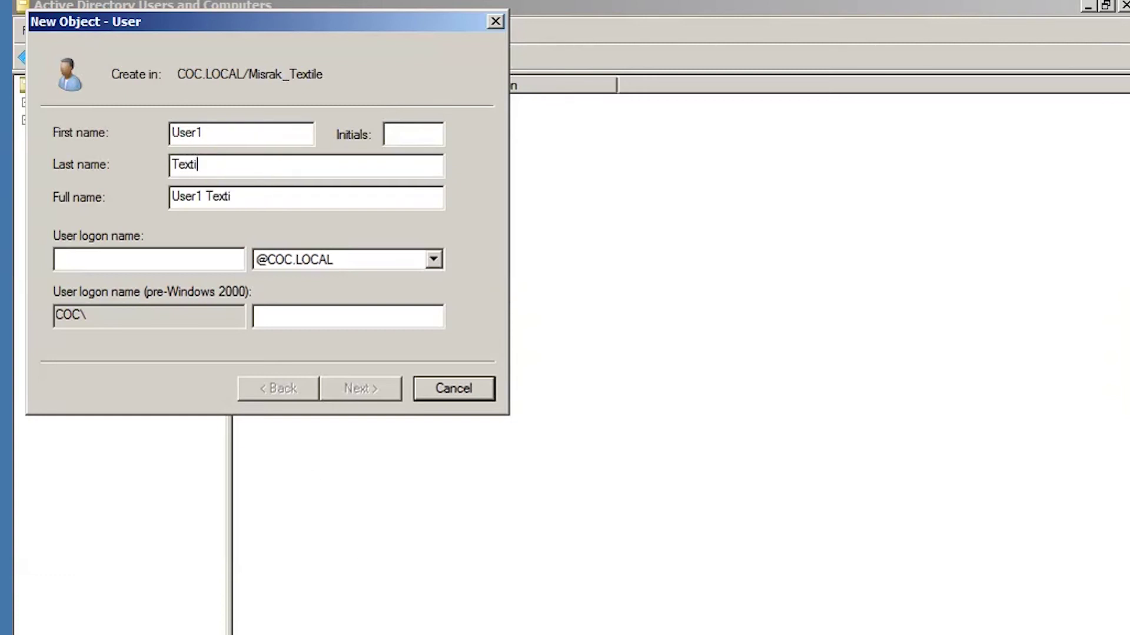
{"action": "left_click", "coordinate": [94, 260]}
{"action": "type", "text": "User"}
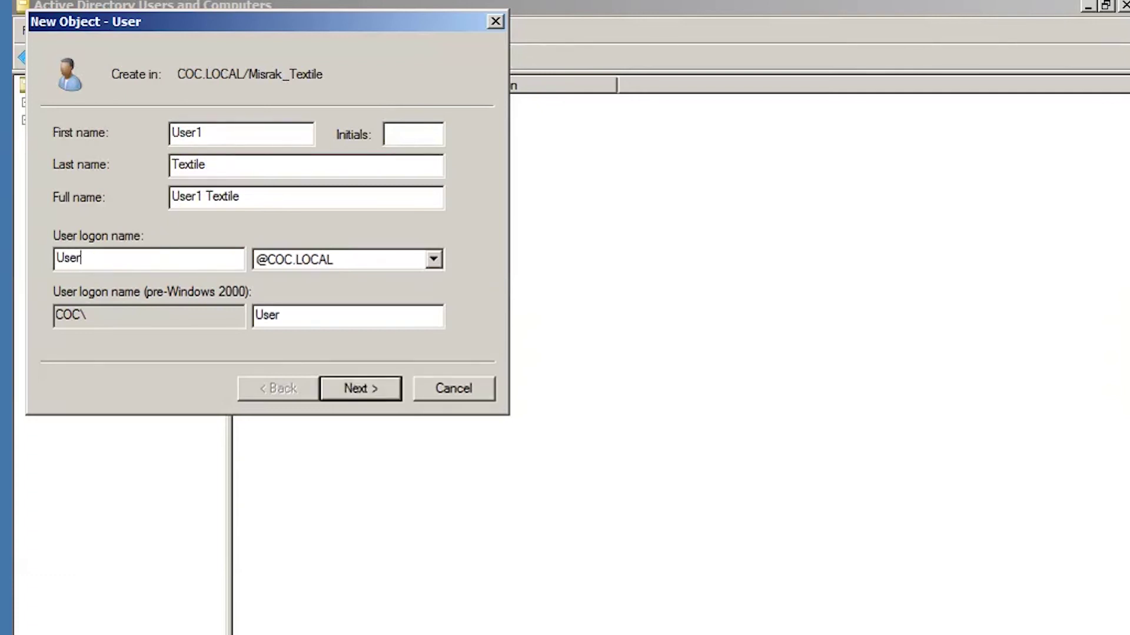
{"action": "type", "text": "1Textile"}
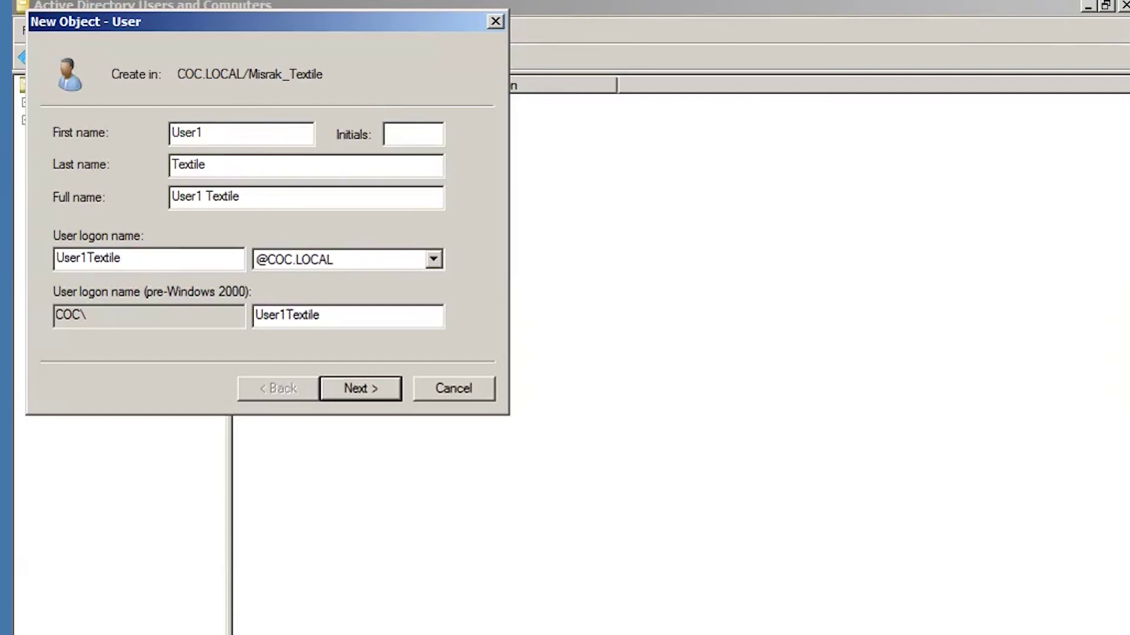
Turn off the forced password change, set and confirm the password, and create User1 Textile.
{"action": "left_click", "coordinate": [369, 393]}
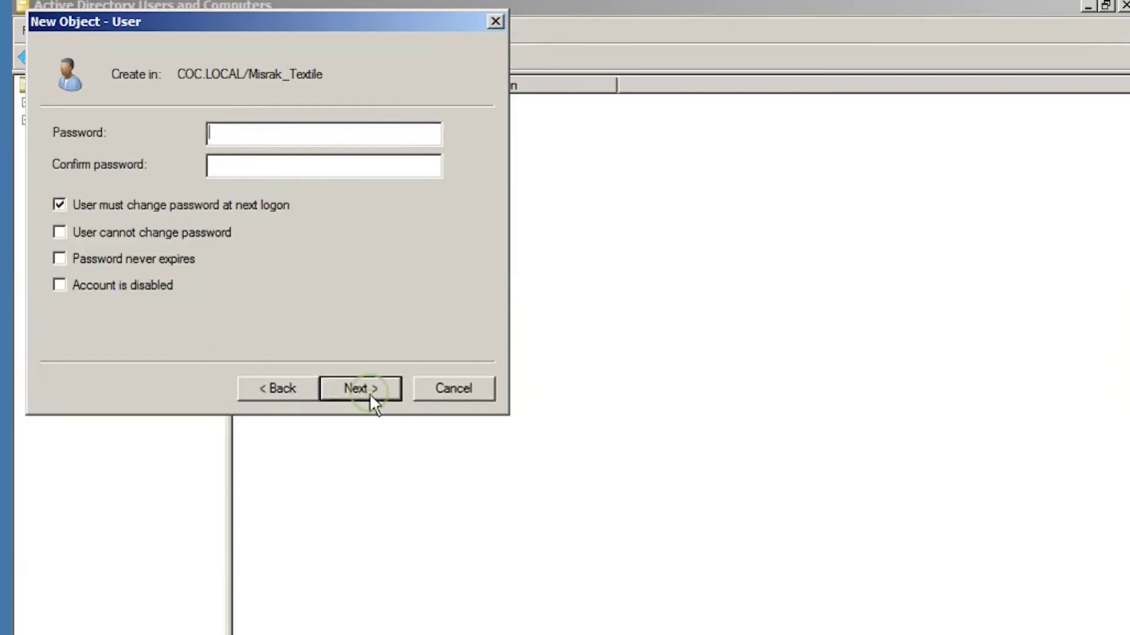
{"action": "left_click", "coordinate": [106, 205]}
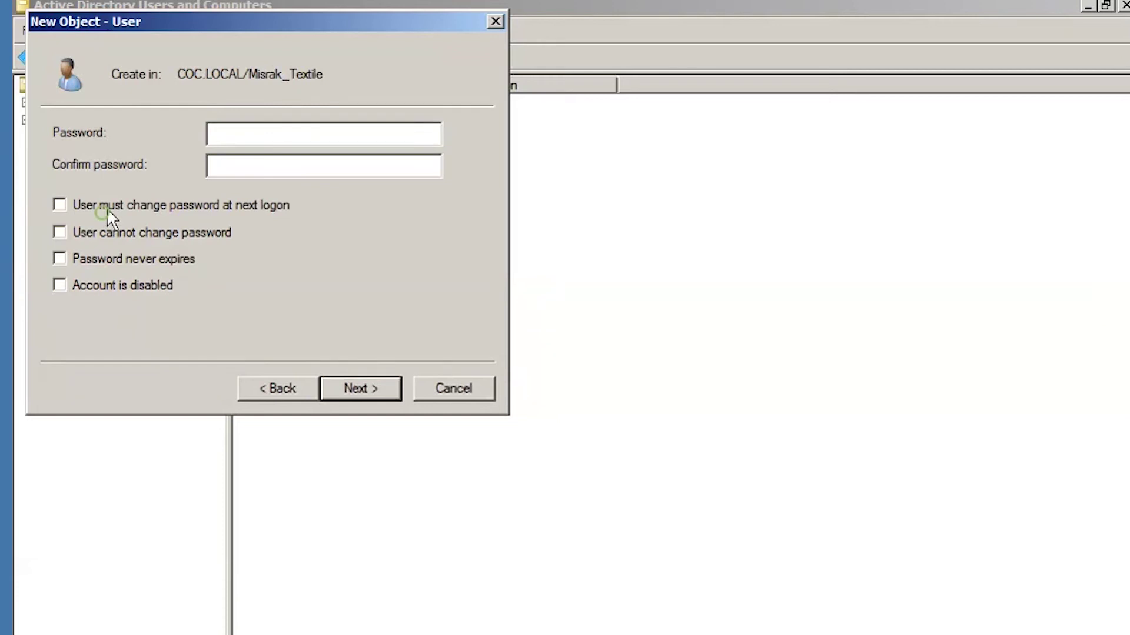
{"action": "left_click", "coordinate": [249, 137]}
{"action": "type", "text": "••••••••"}
{"action": "left_click", "coordinate": [229, 167]}
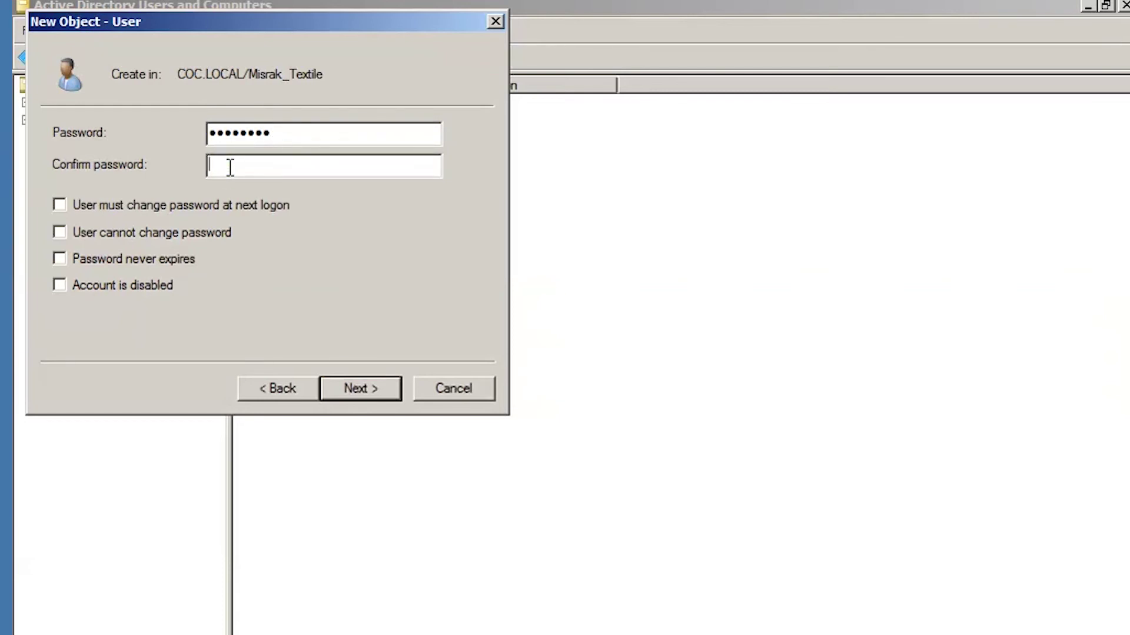
{"action": "type", "text": "•••••••"}
{"action": "type", "text": "•"}
{"action": "left_click", "coordinate": [361, 388]}
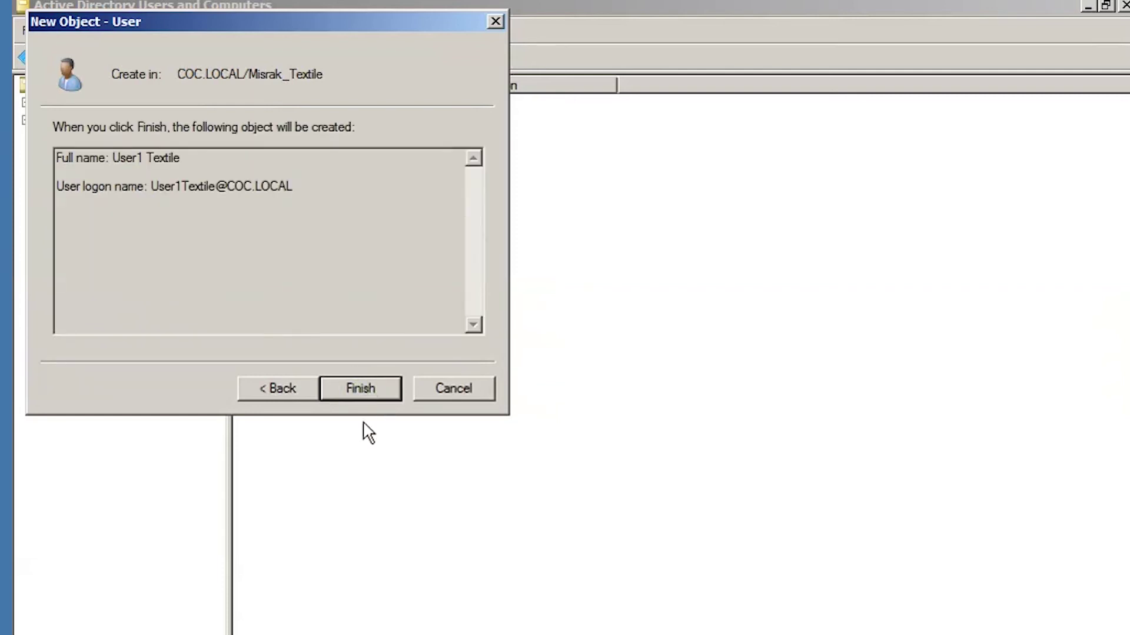
{"action": "left_click", "coordinate": [376, 391]}
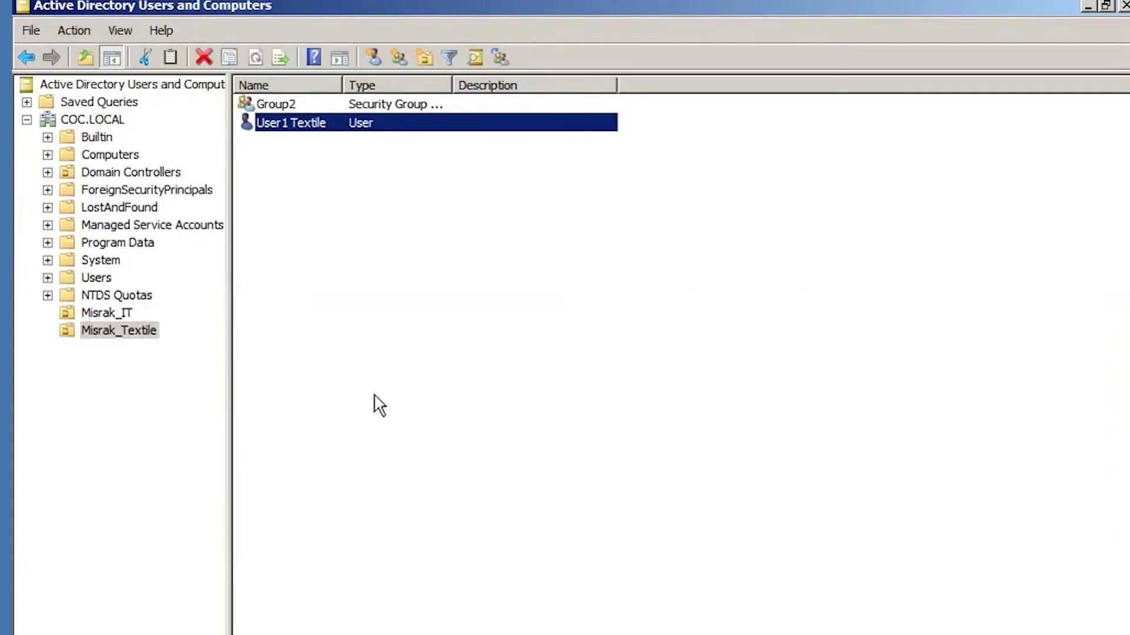
Open a blank New Object – User form for Misrak_Textile from the OU's context menu.
{"action": "left_click", "coordinate": [109, 330]}
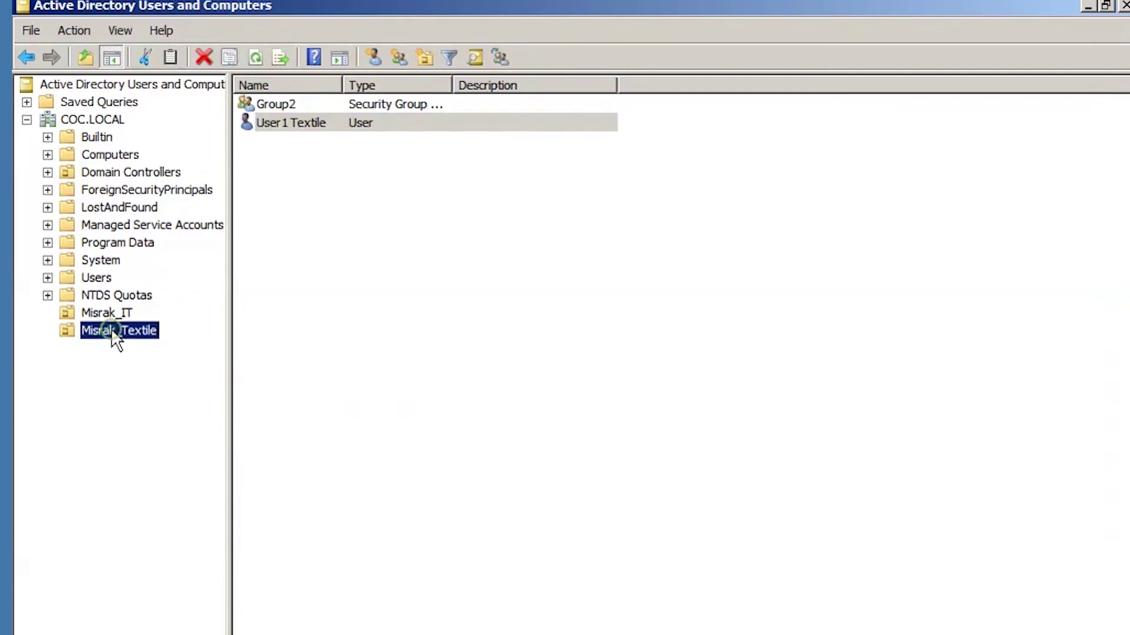
{"action": "right_click", "coordinate": [112, 329]}
{"action": "left_click", "coordinate": [454, 340]}
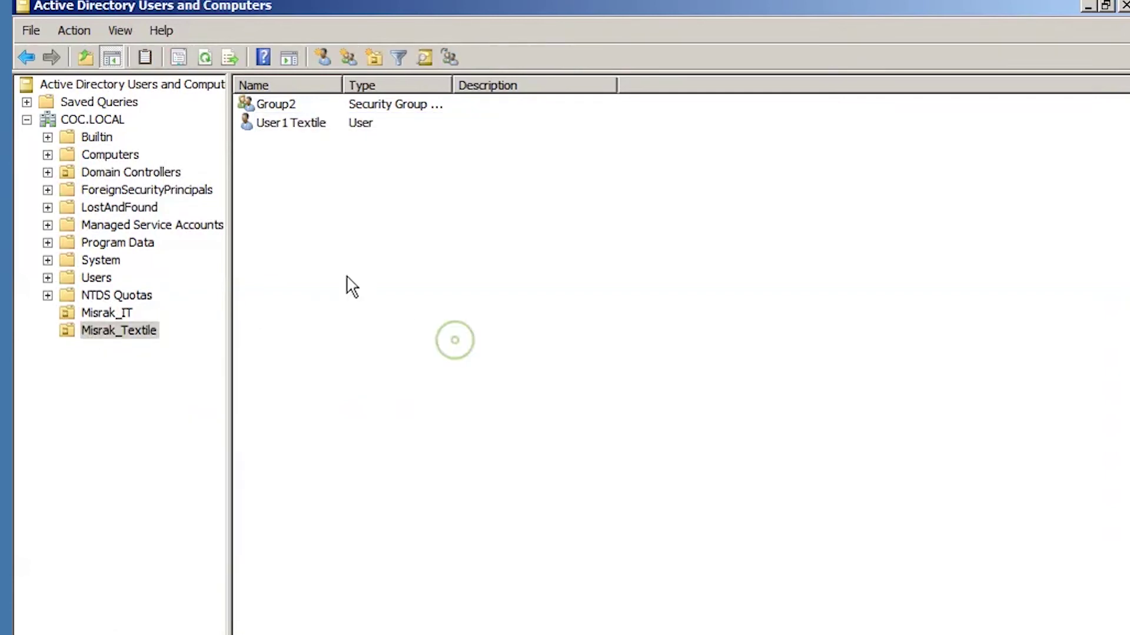
{"action": "right_click", "coordinate": [300, 257]}
{"action": "mouse_move", "coordinate": [386, 333]}
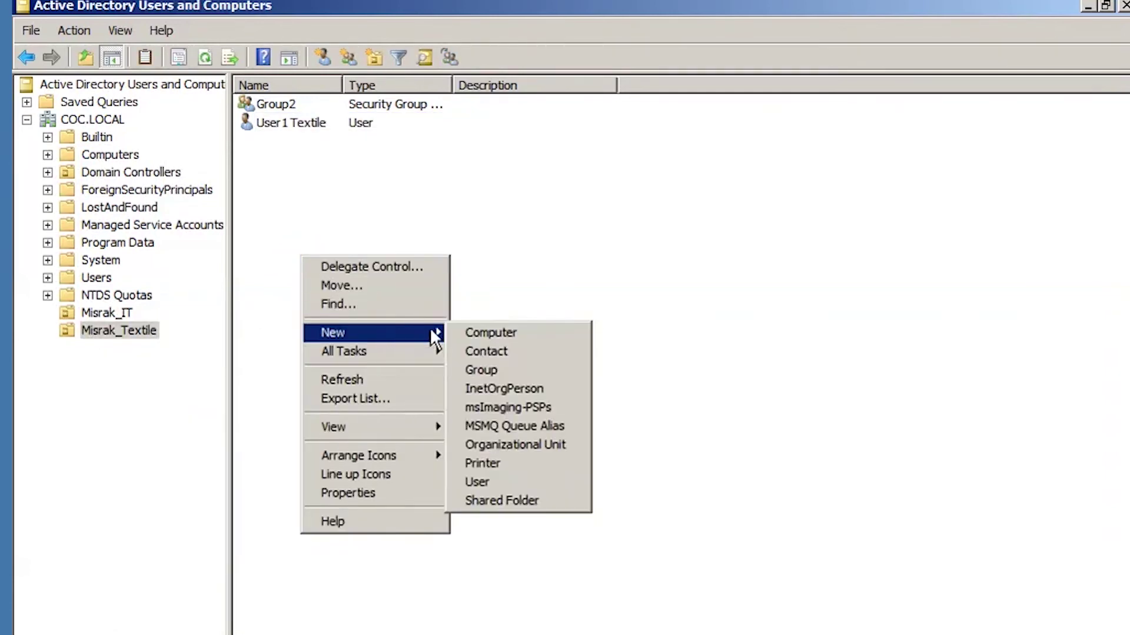
{"action": "left_click", "coordinate": [107, 333]}
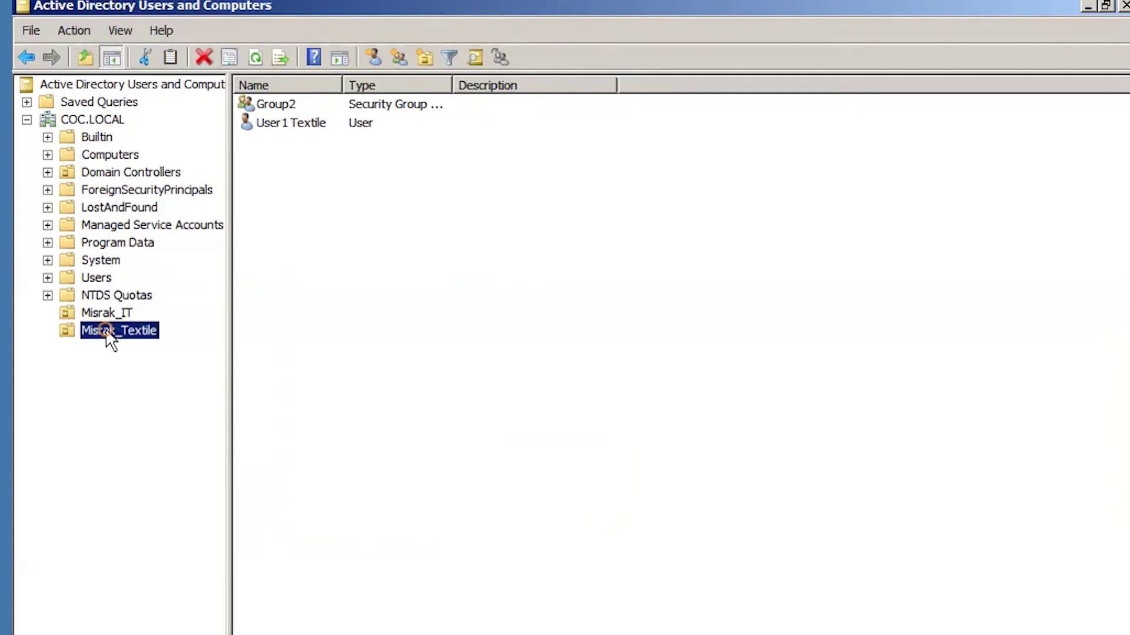
{"action": "right_click", "coordinate": [106, 333]}
{"action": "mouse_move", "coordinate": [206, 406]}
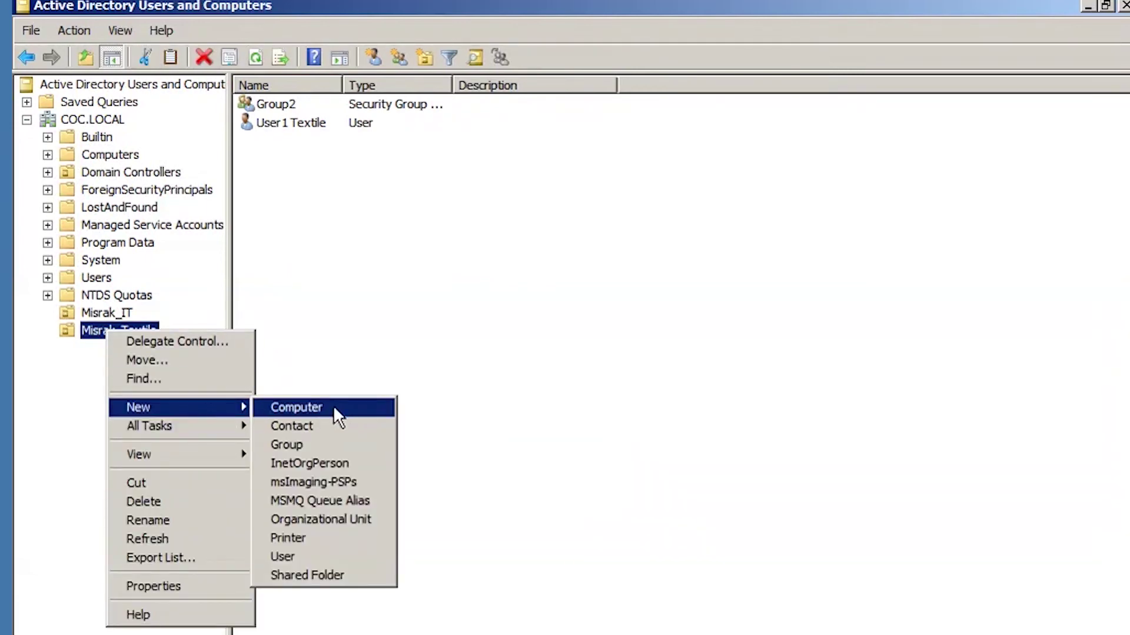
{"action": "left_click", "coordinate": [305, 556]}
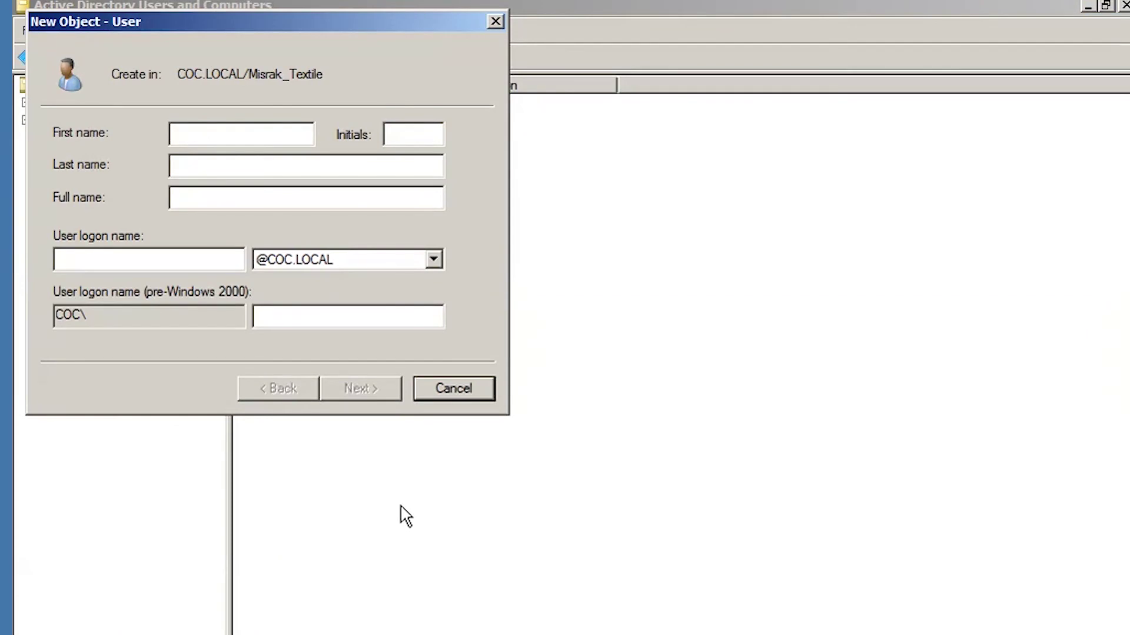
Create User2 Textile with logon User2Textile, a password, and no forced change at next logon.
{"action": "type", "text": "User"}
{"action": "type", "text": "Text"}
{"action": "type", "text": "ile"}
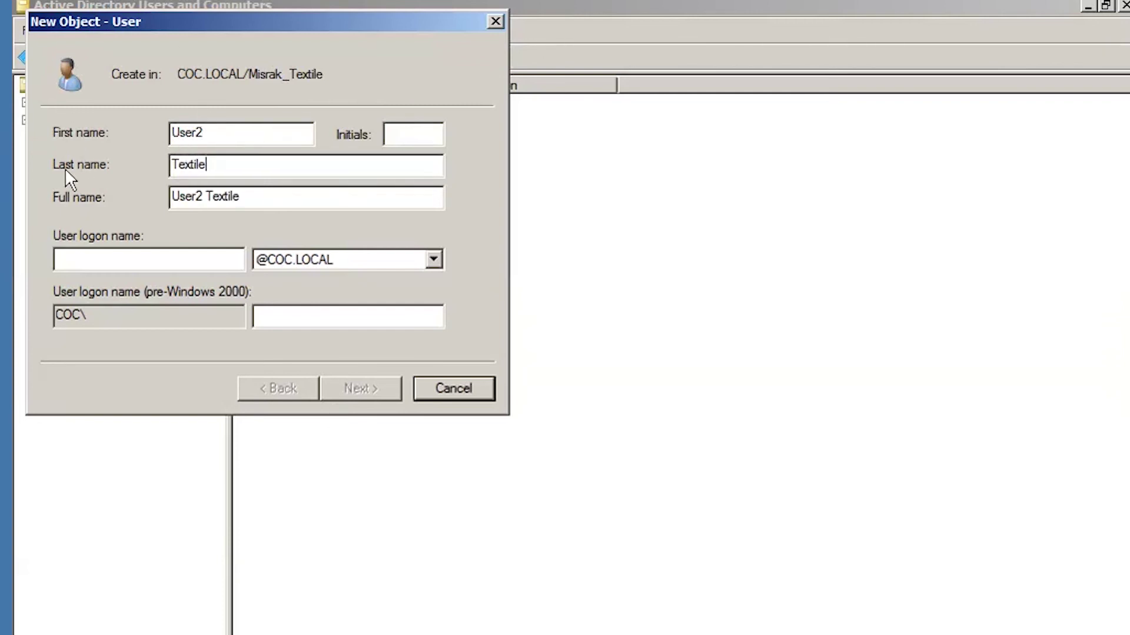
{"action": "type", "text": "User"}
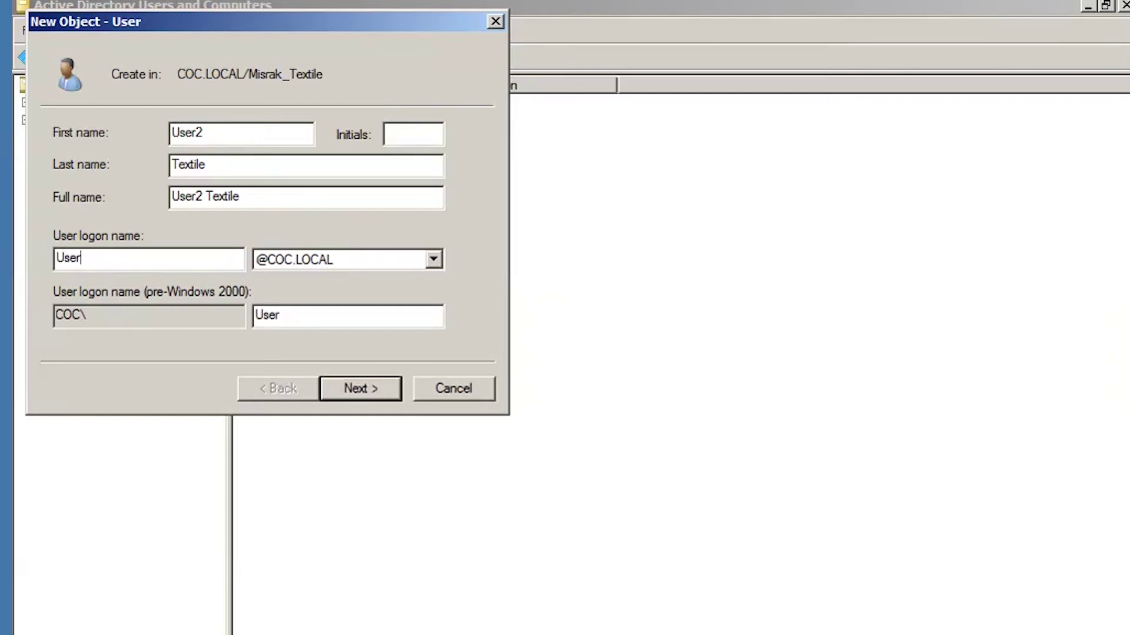
{"action": "type", "text": "2Textile"}
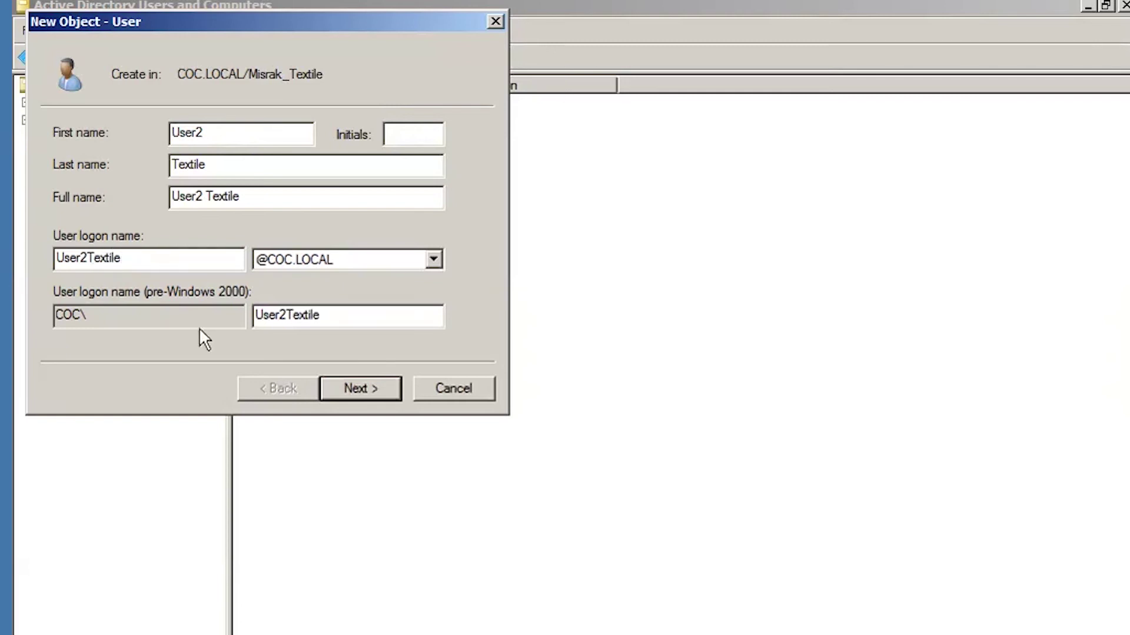
{"action": "left_click", "coordinate": [363, 388]}
{"action": "left_click", "coordinate": [112, 204]}
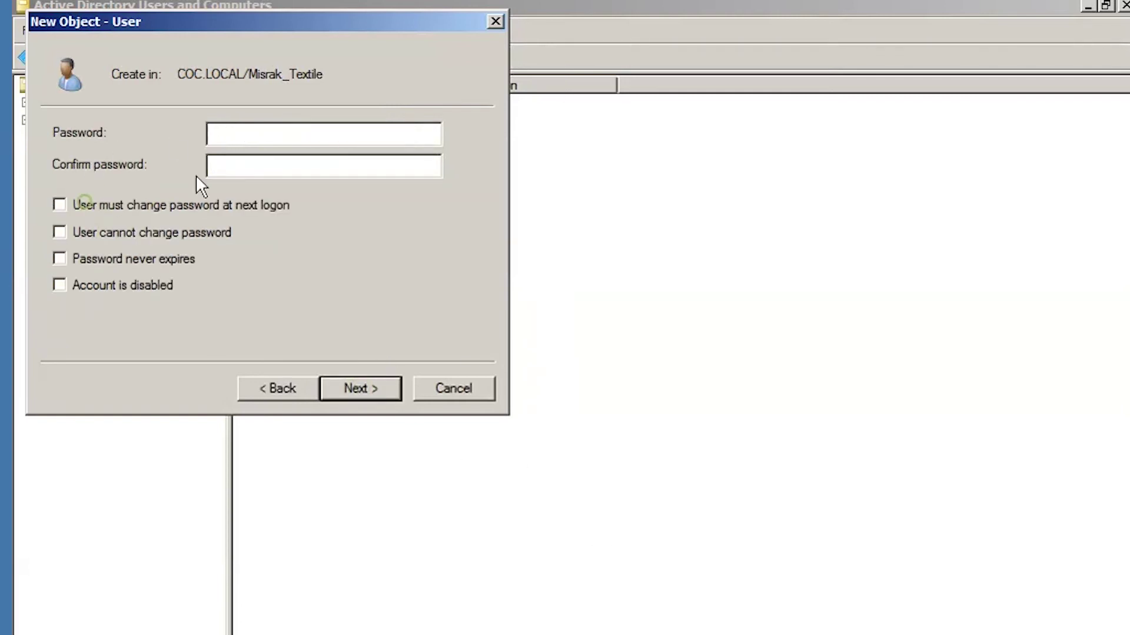
{"action": "left_click", "coordinate": [241, 129]}
{"action": "type", "text": "P@ssw0rd"}
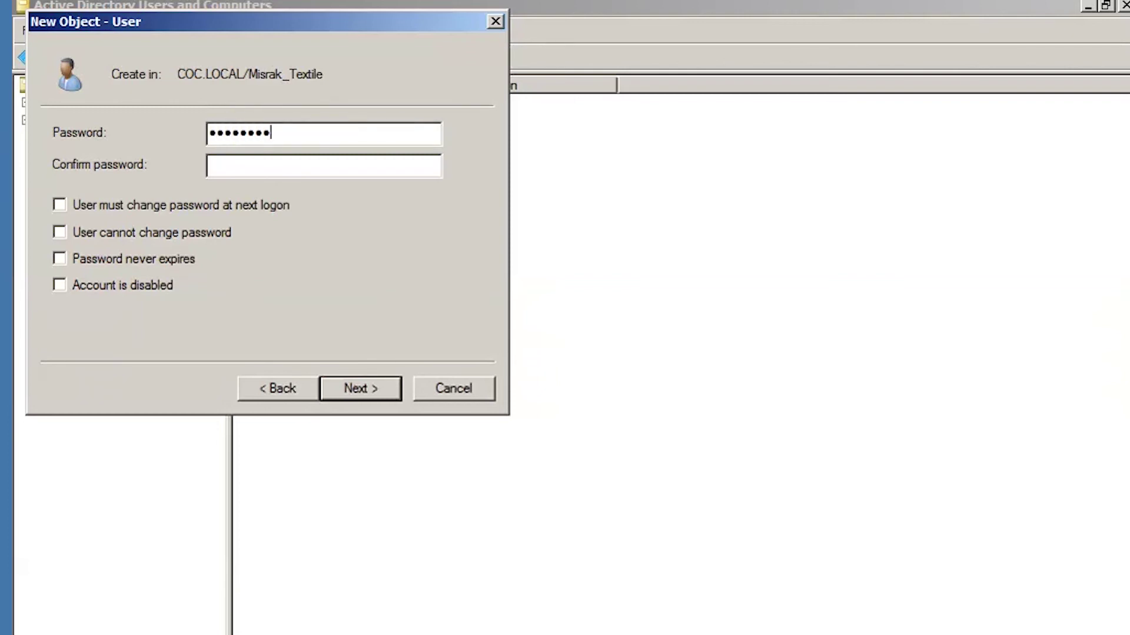
{"action": "left_click", "coordinate": [224, 166]}
{"action": "type", "text": "P@ss"}
{"action": "left_click", "coordinate": [362, 386]}
{"action": "left_click", "coordinate": [368, 388]}
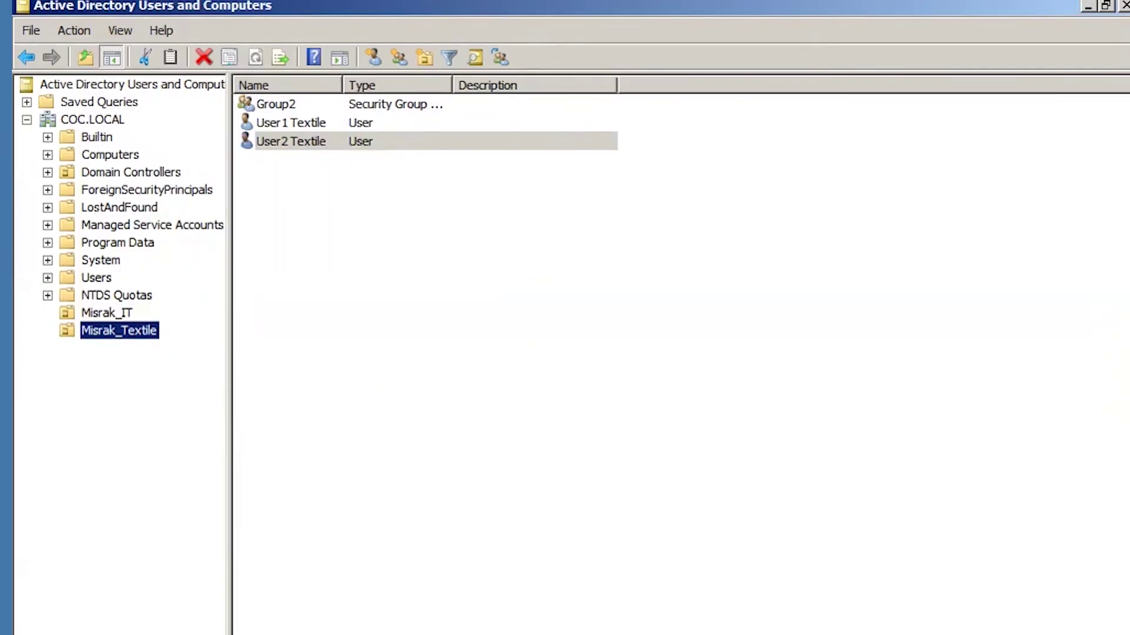
Compare Misrak_IT and Misrak_Textile contents, then select Group1 in Misrak_IT.
{"action": "left_click", "coordinate": [105, 312]}
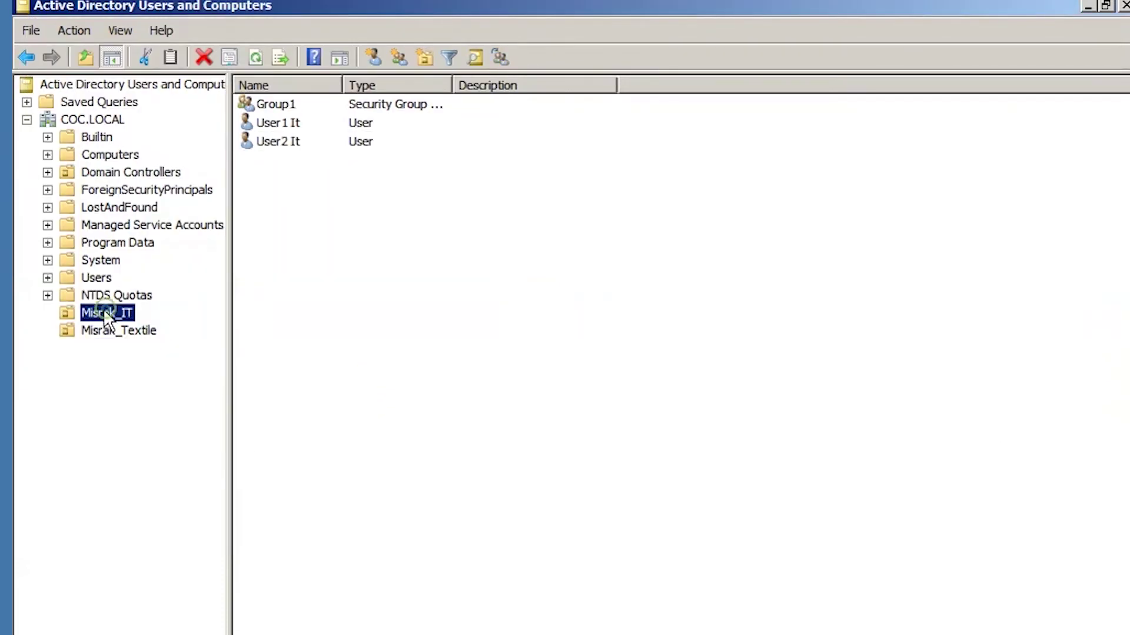
{"action": "left_click", "coordinate": [103, 329]}
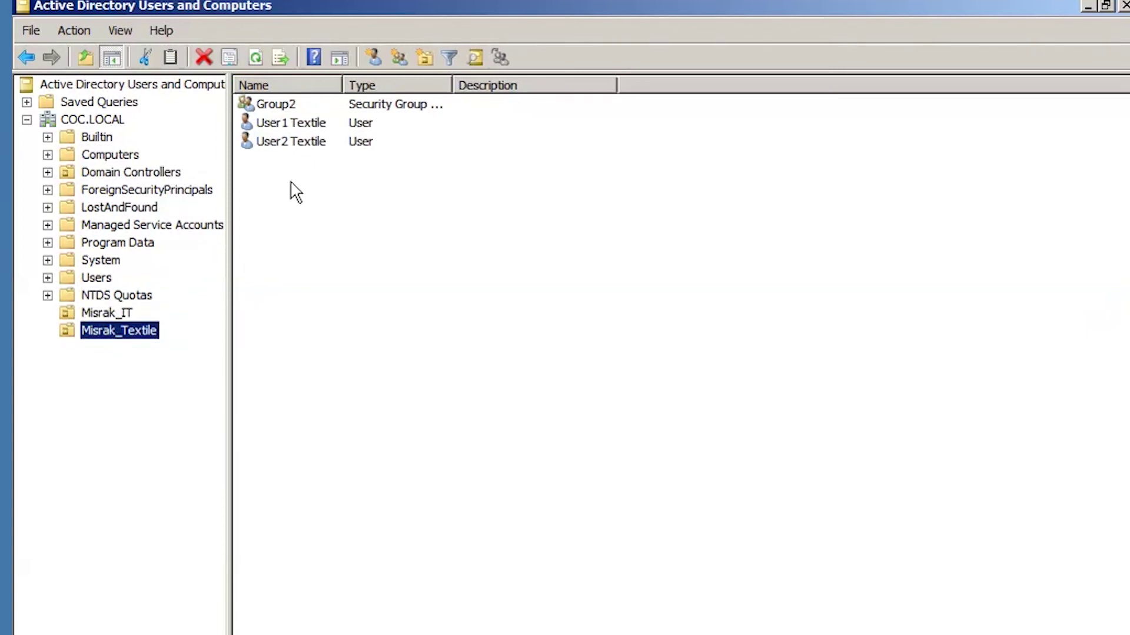
{"action": "left_click", "coordinate": [283, 105]}
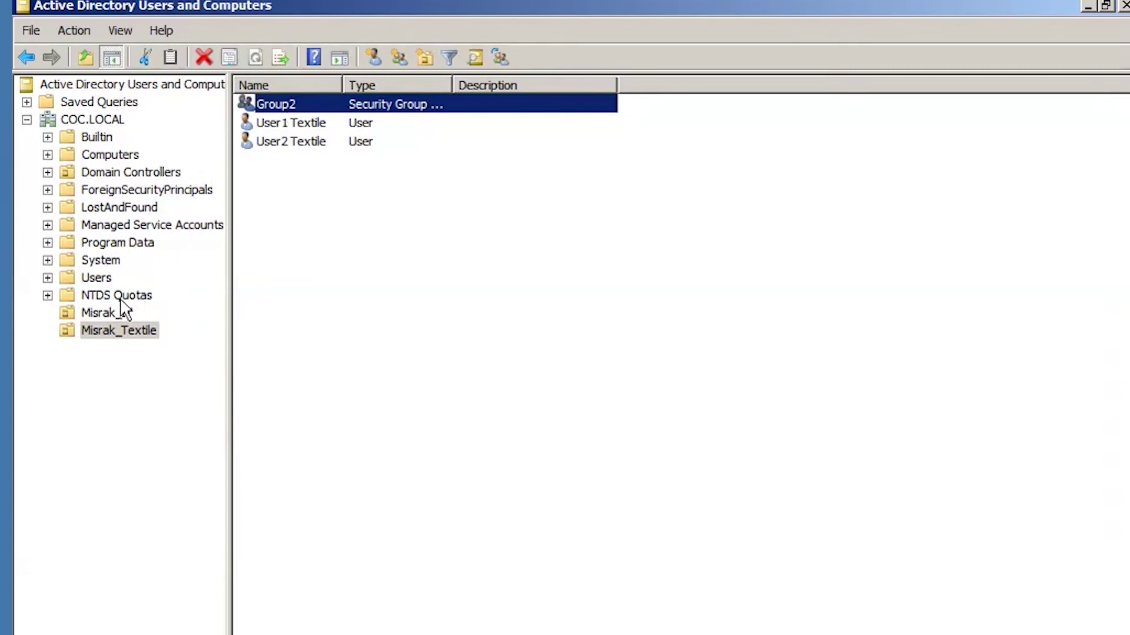
{"action": "left_click", "coordinate": [115, 310]}
{"action": "left_click", "coordinate": [281, 106]}
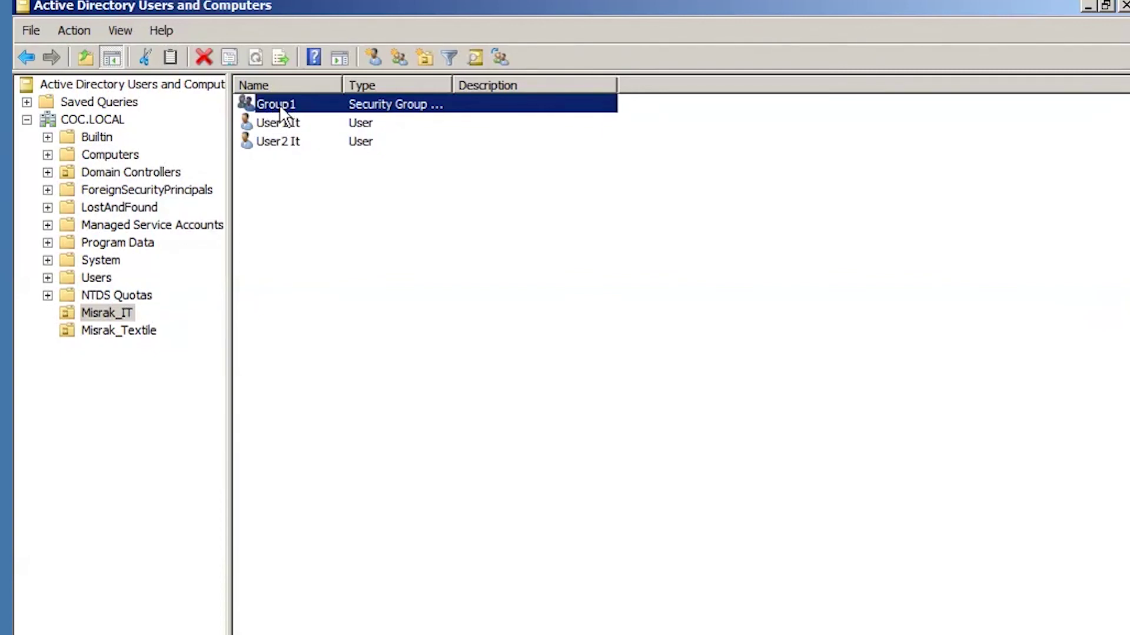
{"action": "left_click", "coordinate": [313, 206]}
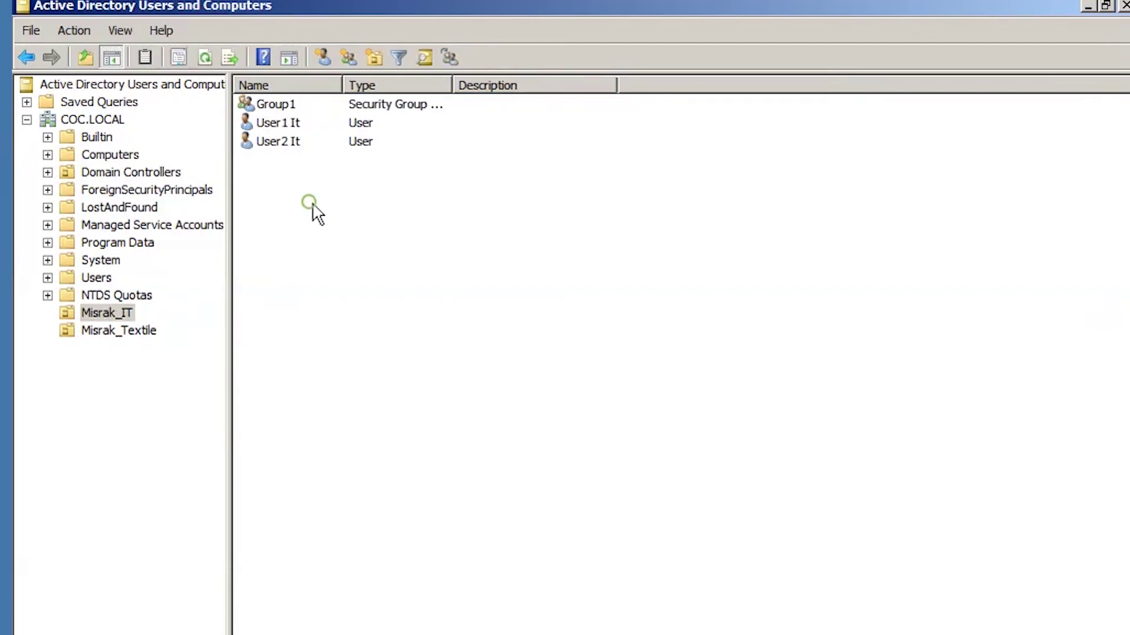
{"action": "left_click", "coordinate": [268, 106]}
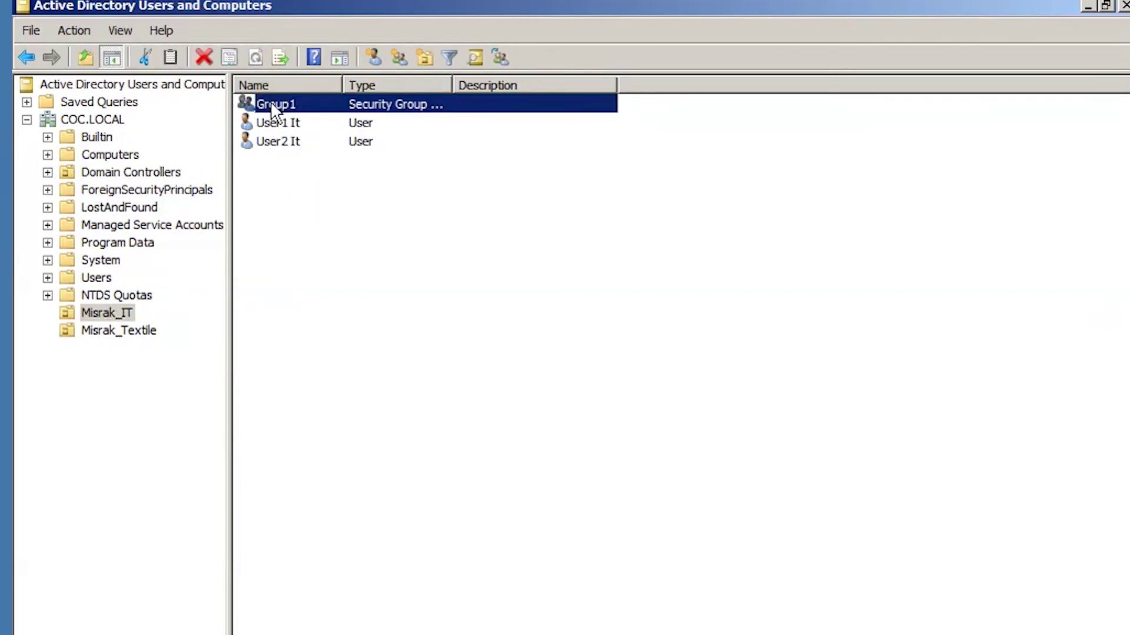
In Group1's Members tab, look up 'user' and add User1 It as a member.
{"action": "double_click", "coordinate": [274, 106]}
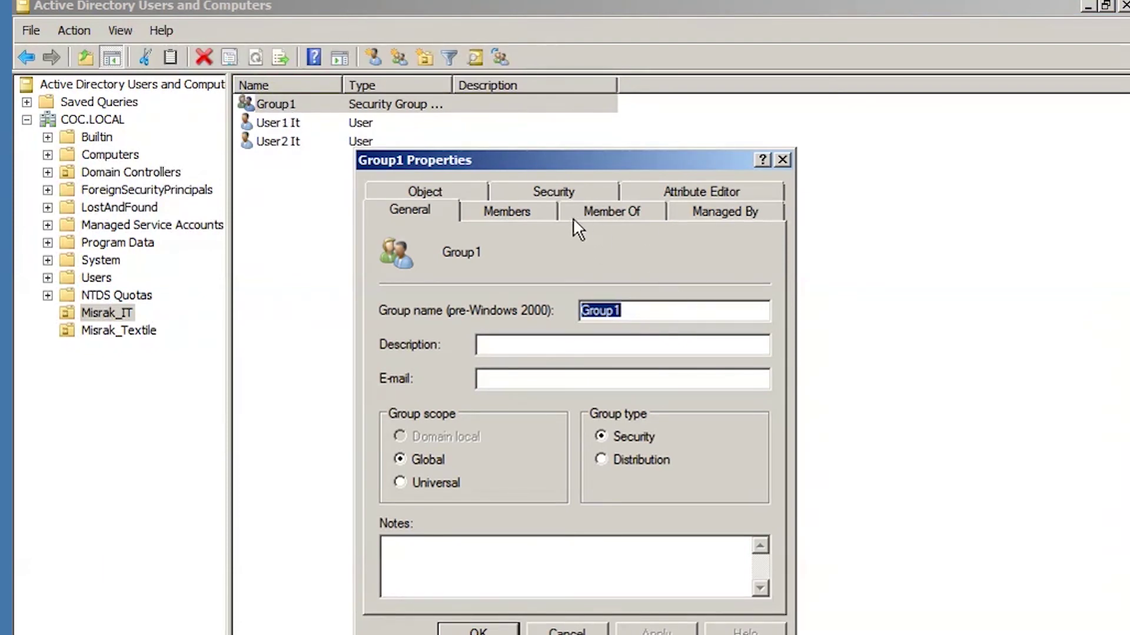
{"action": "left_click", "coordinate": [504, 213]}
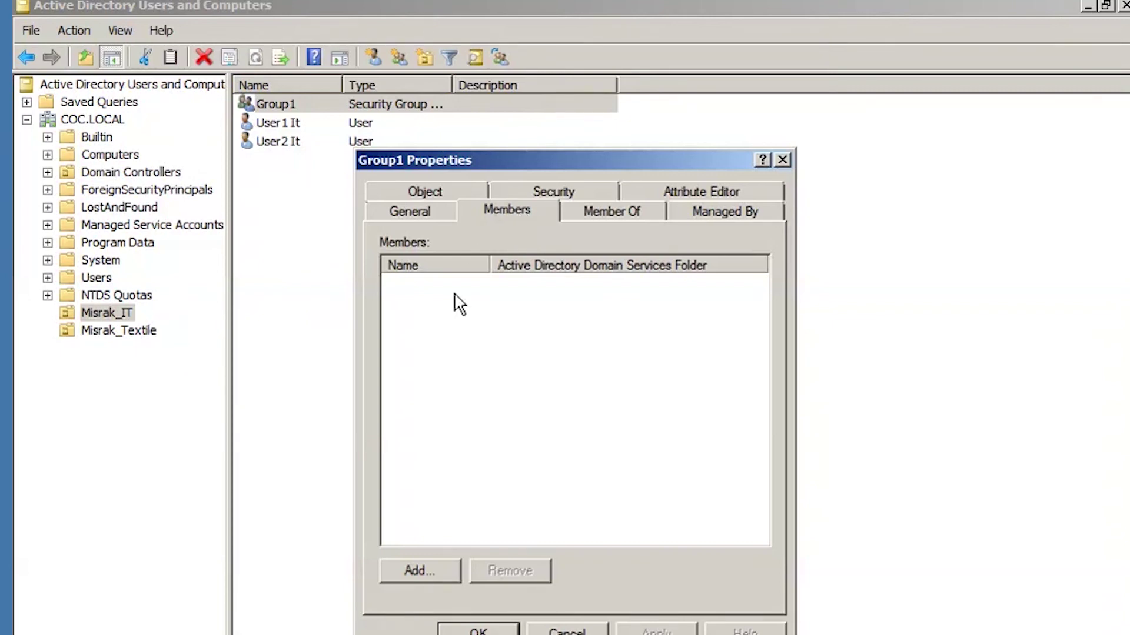
{"action": "left_click", "coordinate": [408, 570]}
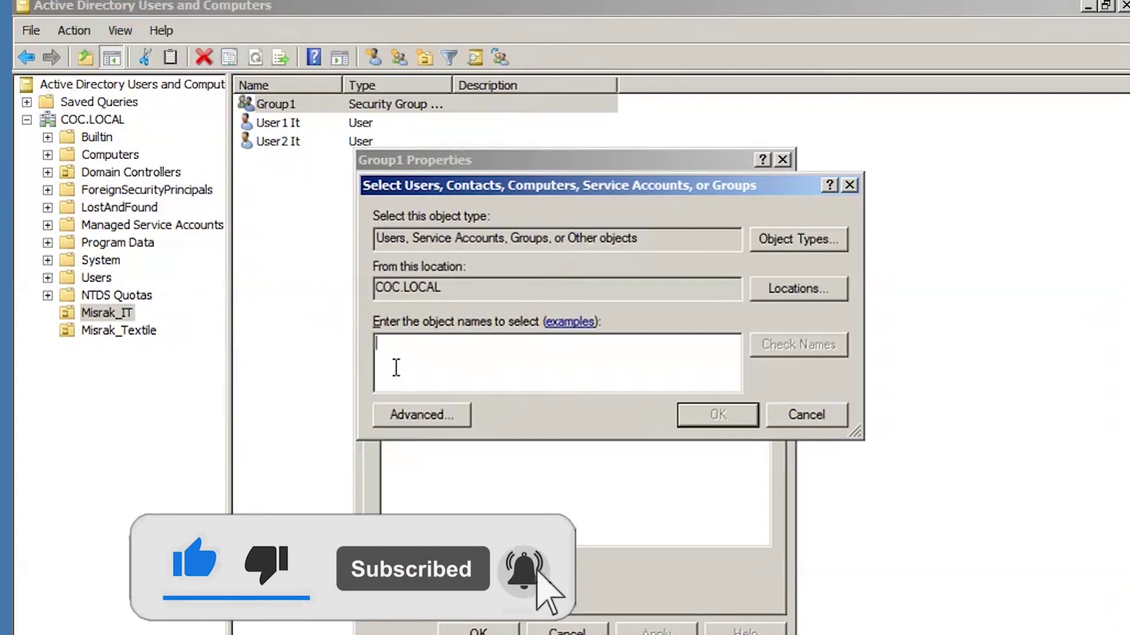
{"action": "type", "text": "user1"}
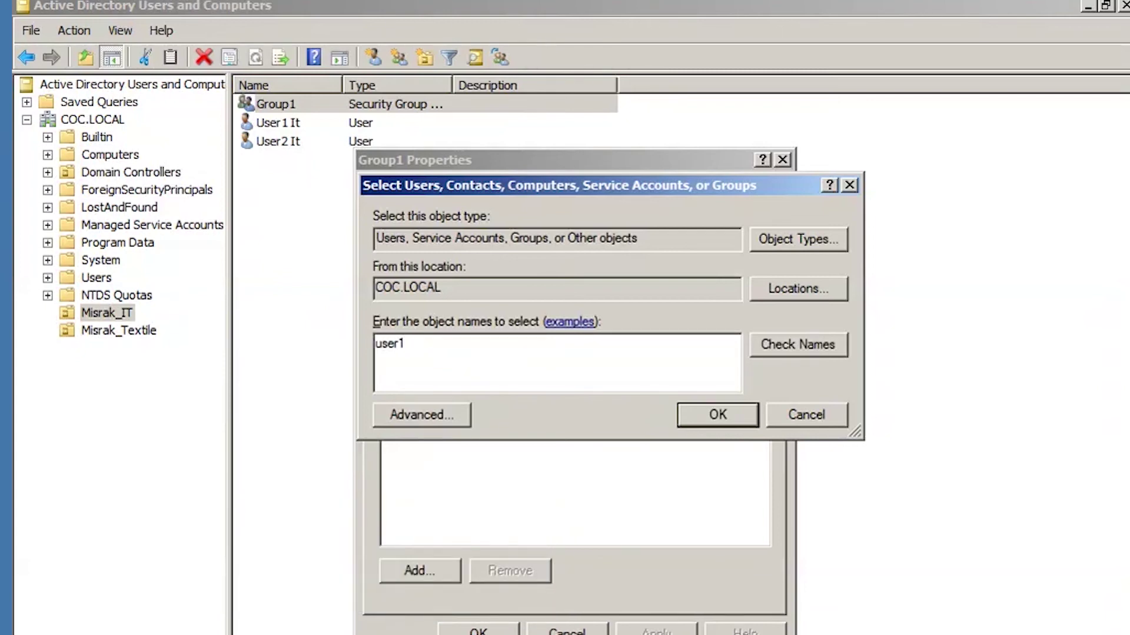
{"action": "left_click", "coordinate": [785, 342]}
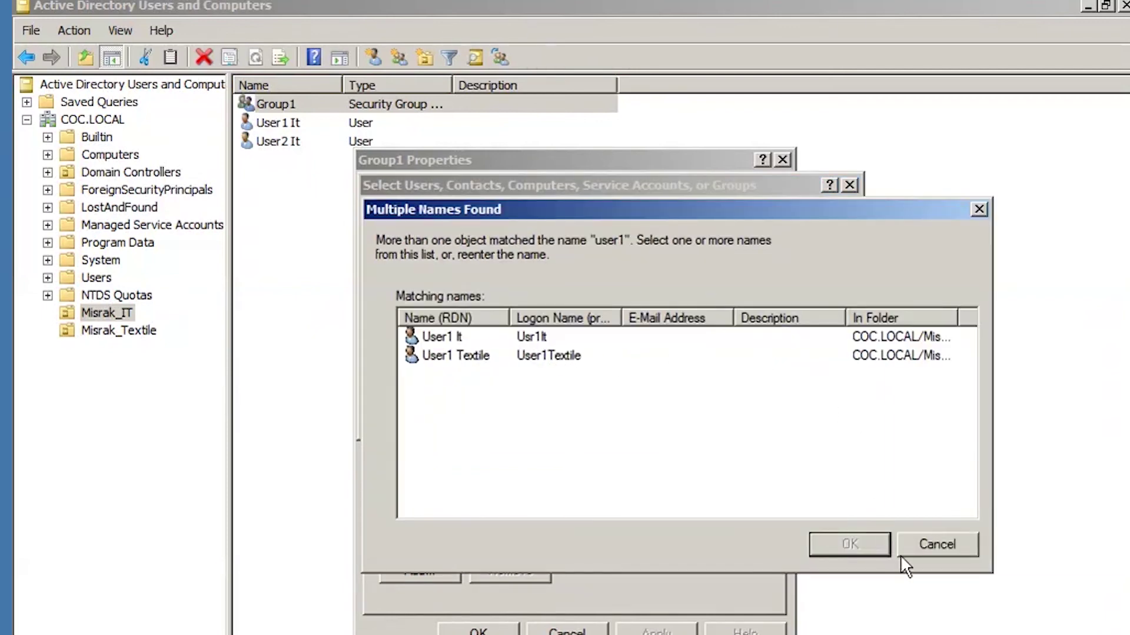
{"action": "left_click", "coordinate": [450, 338]}
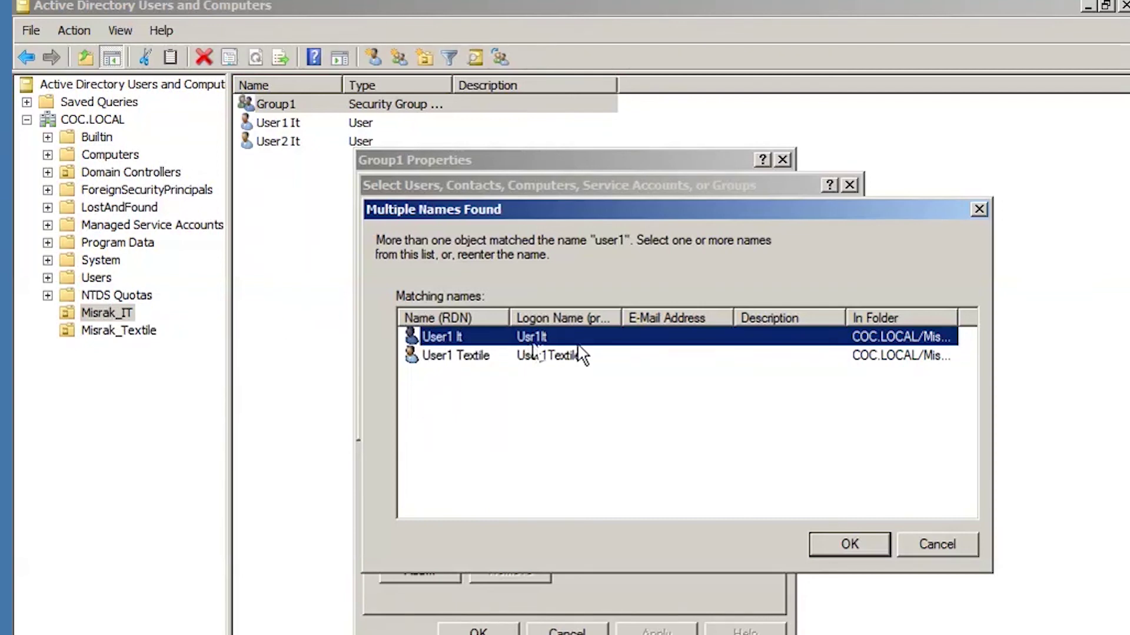
{"action": "left_click", "coordinate": [853, 543]}
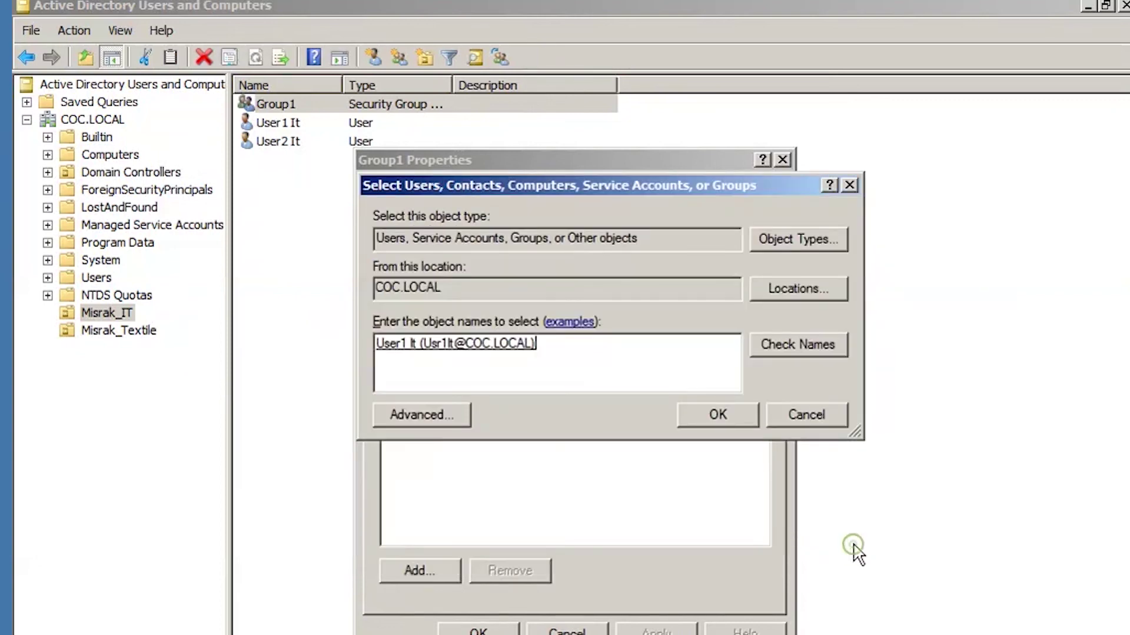
{"action": "left_click", "coordinate": [709, 416]}
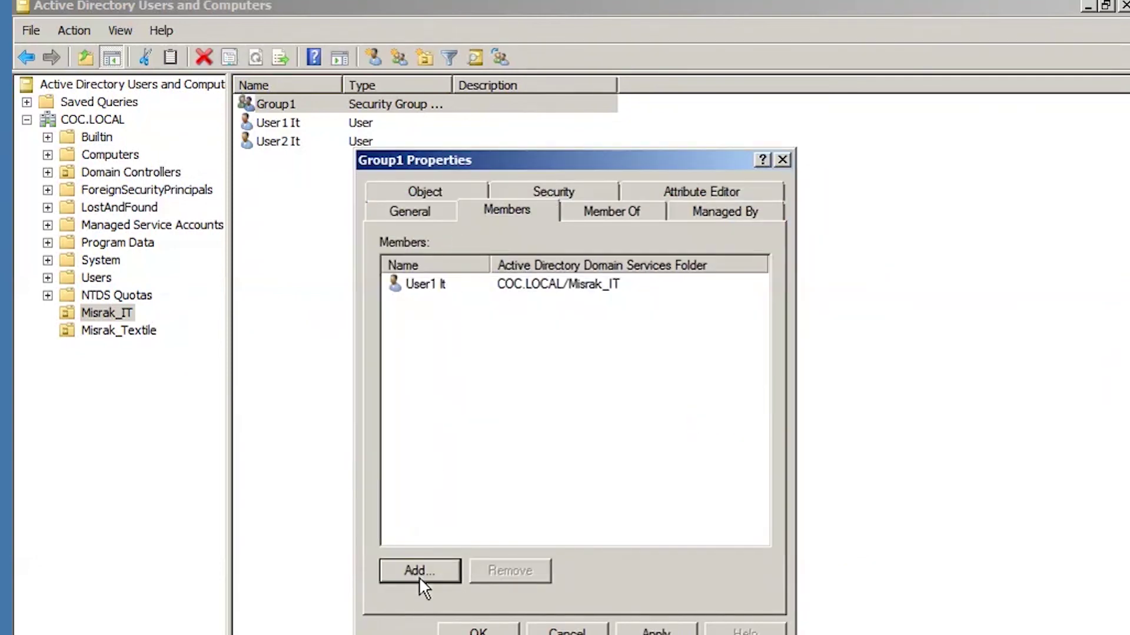
{"action": "left_click", "coordinate": [429, 570]}
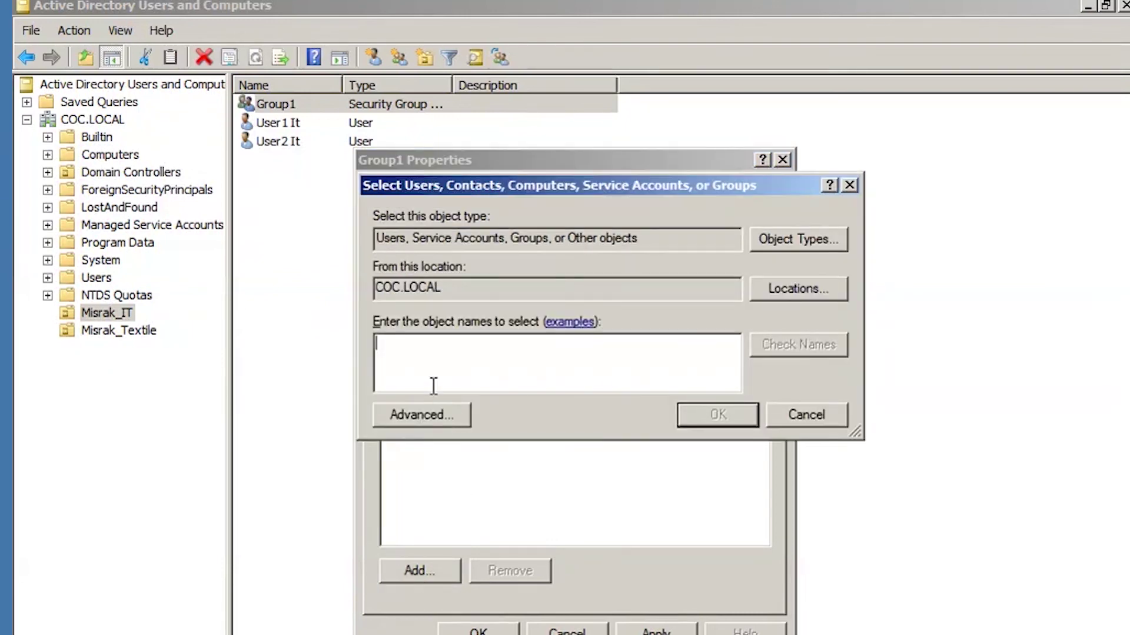
Look up 'us' with Check Names and add User2 It to Group1's members.
{"action": "left_click", "coordinate": [804, 412]}
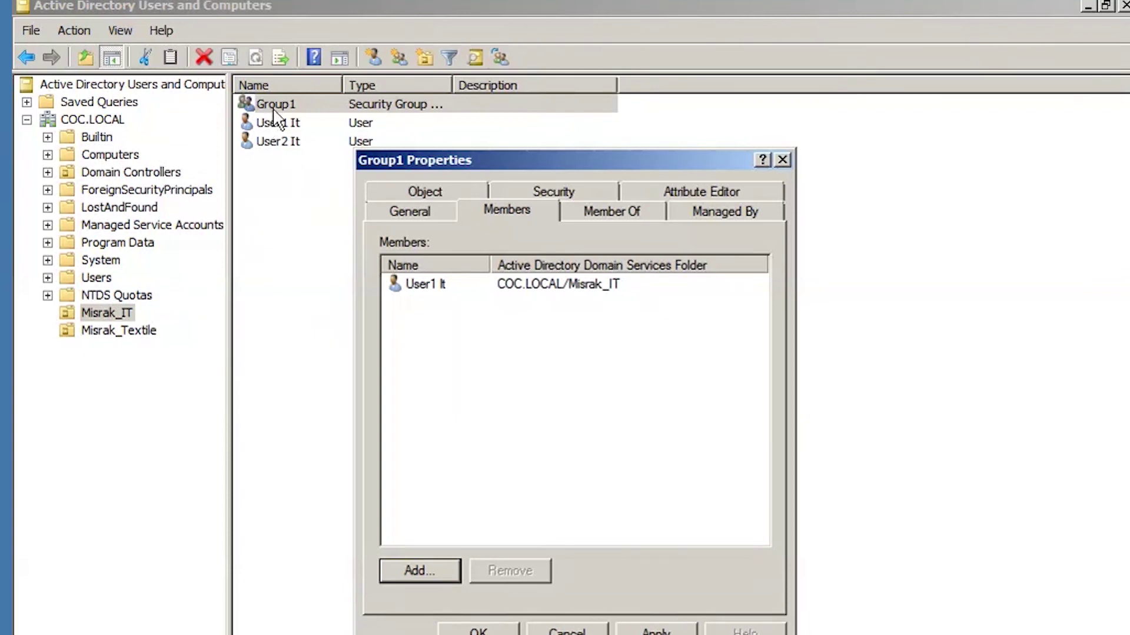
{"action": "left_click", "coordinate": [422, 573]}
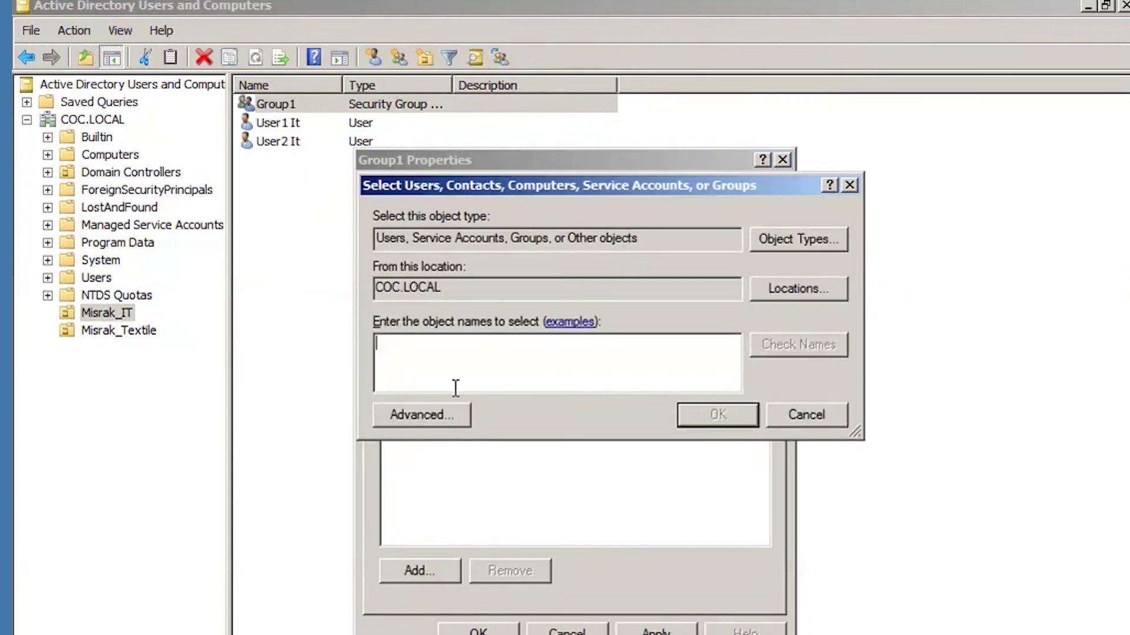
{"action": "type", "text": "user2"}
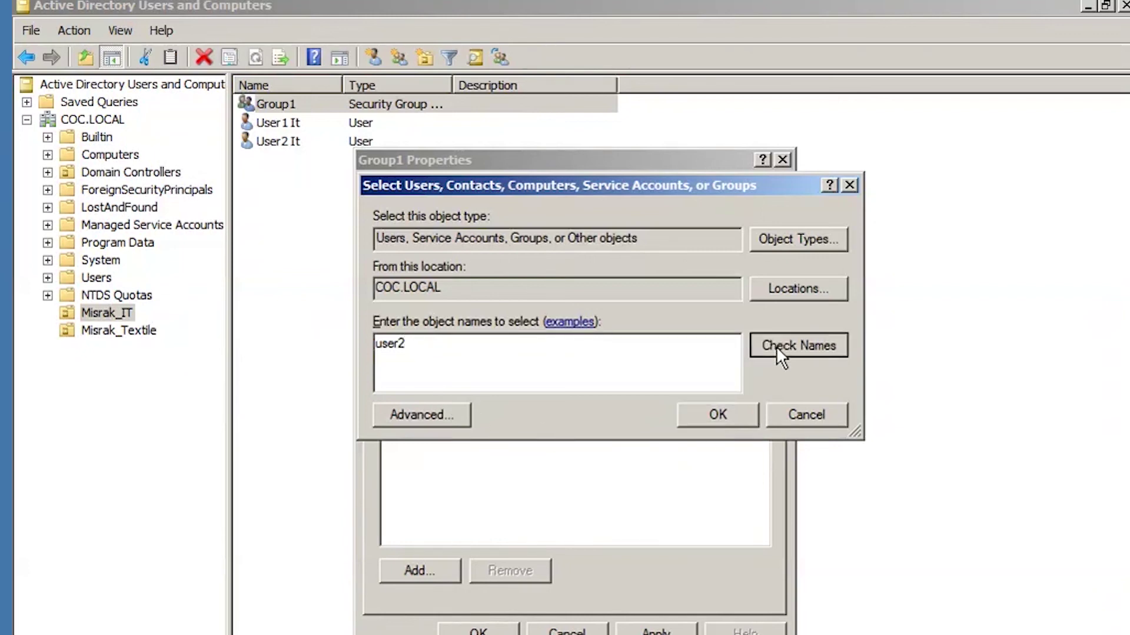
{"action": "left_click", "coordinate": [776, 346]}
{"action": "left_click", "coordinate": [450, 337]}
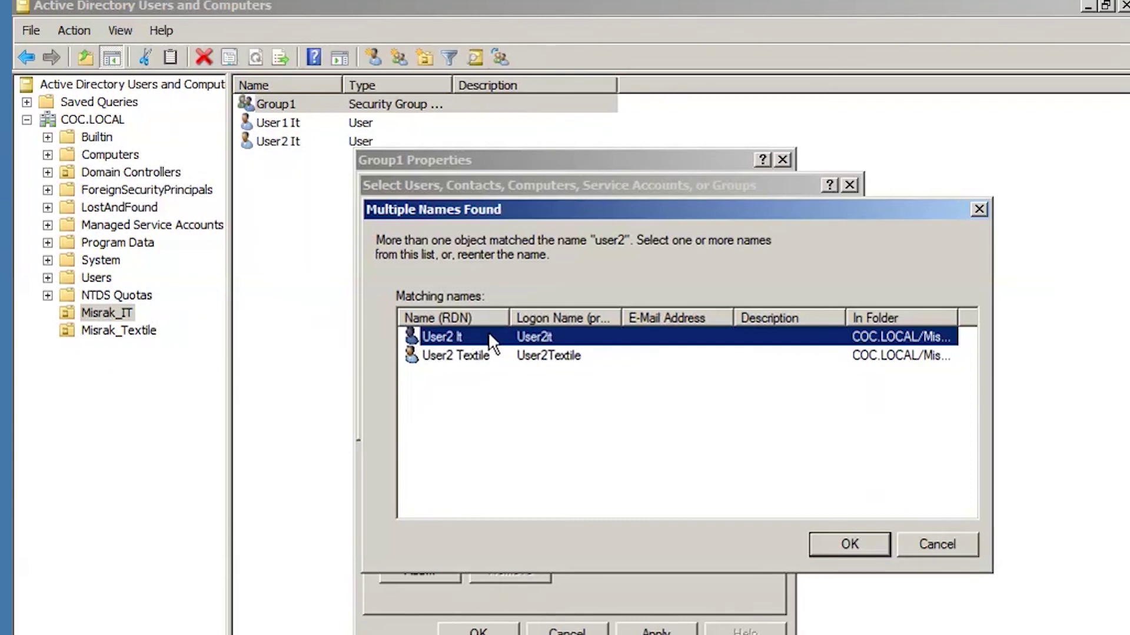
{"action": "left_click", "coordinate": [847, 541]}
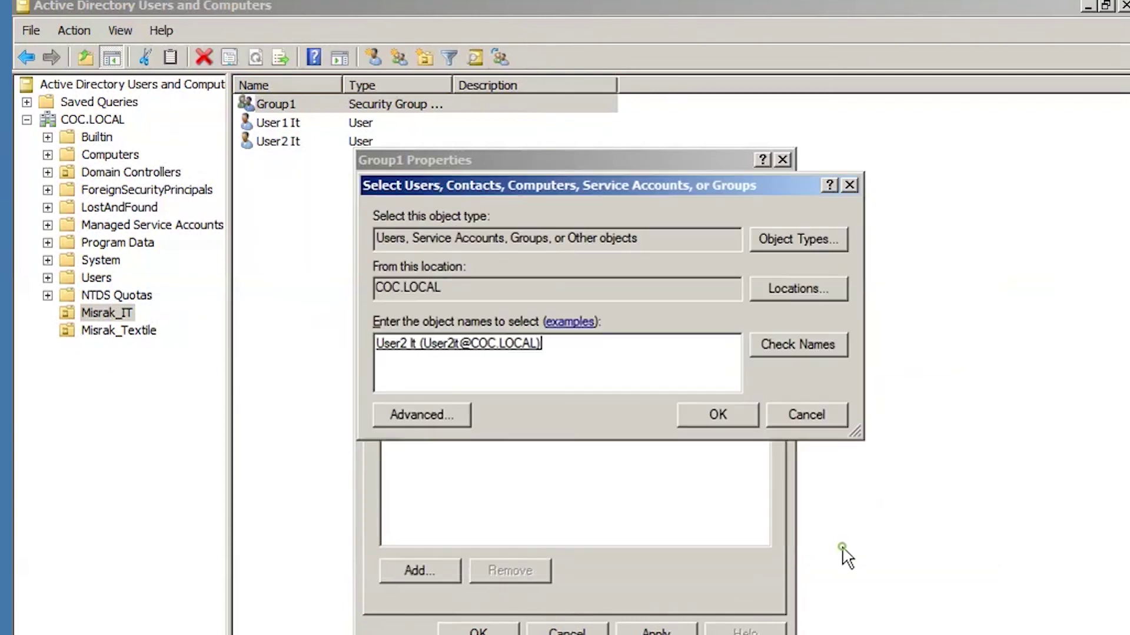
{"action": "left_click", "coordinate": [705, 415]}
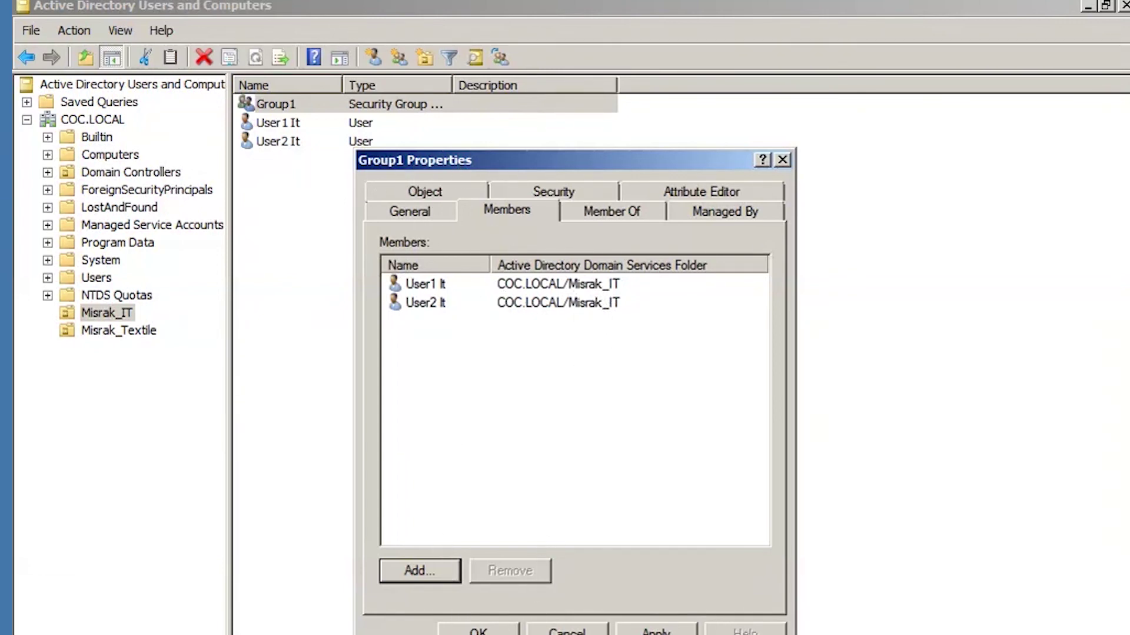
Close Group1 Properties and open the Members tab of Group2 in Misrak_Textile.
{"action": "left_click", "coordinate": [482, 630]}
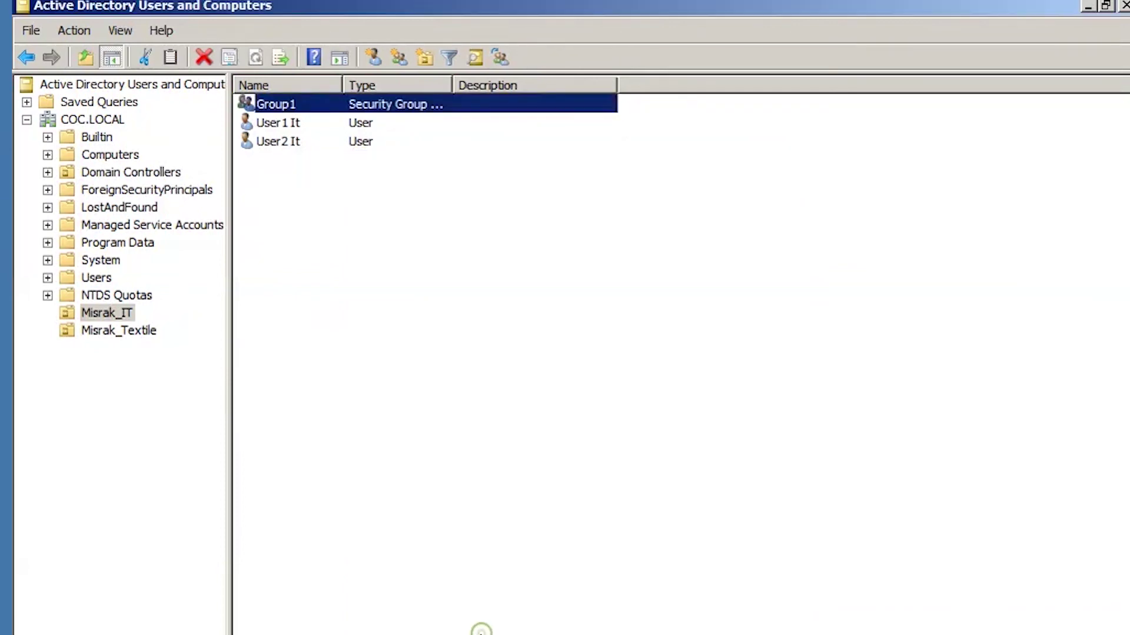
{"action": "left_click", "coordinate": [142, 331]}
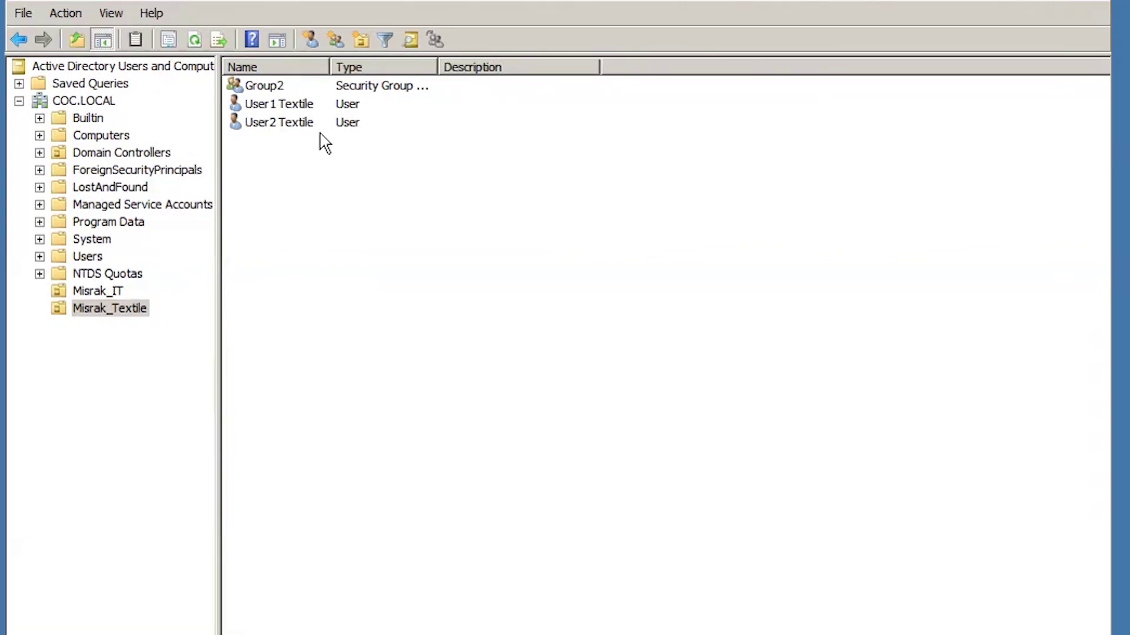
{"action": "left_click", "coordinate": [264, 89]}
{"action": "left_click", "coordinate": [265, 89]}
{"action": "double_click", "coordinate": [310, 83]}
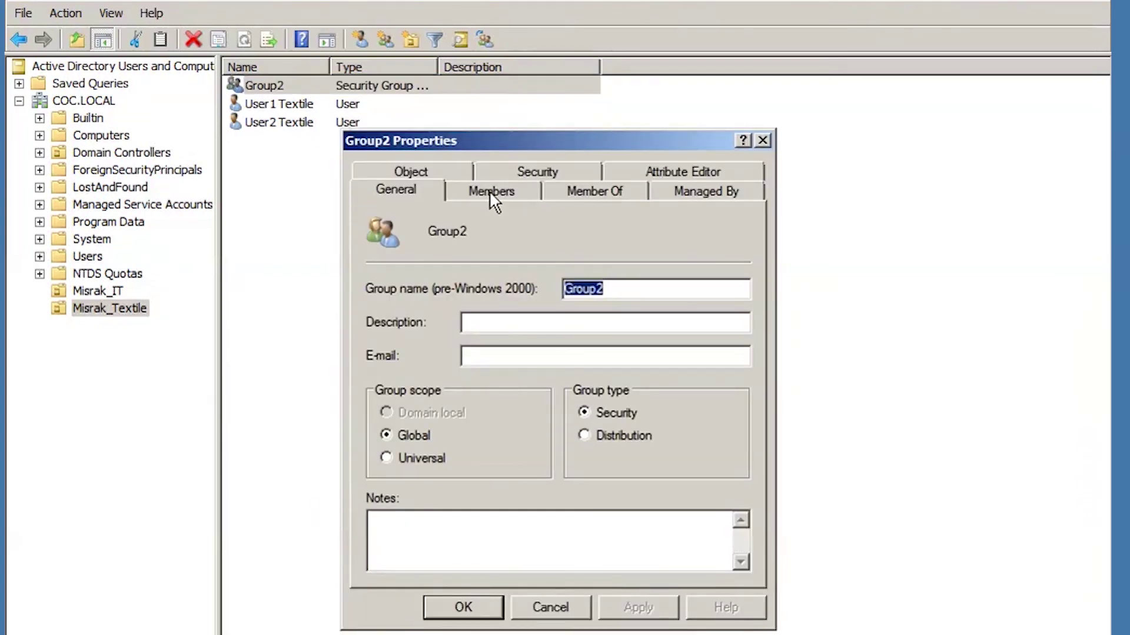
{"action": "left_click", "coordinate": [489, 191]}
Add User1 Textile to Group2's members via Check Names.
{"action": "left_click", "coordinate": [410, 542]}
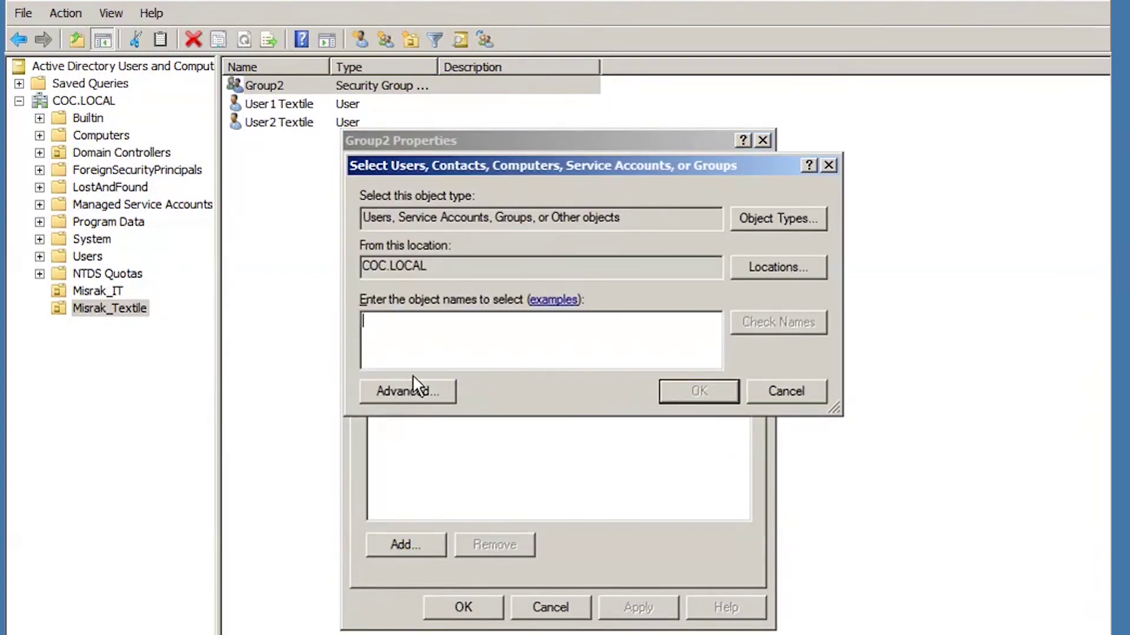
{"action": "type", "text": "user1"}
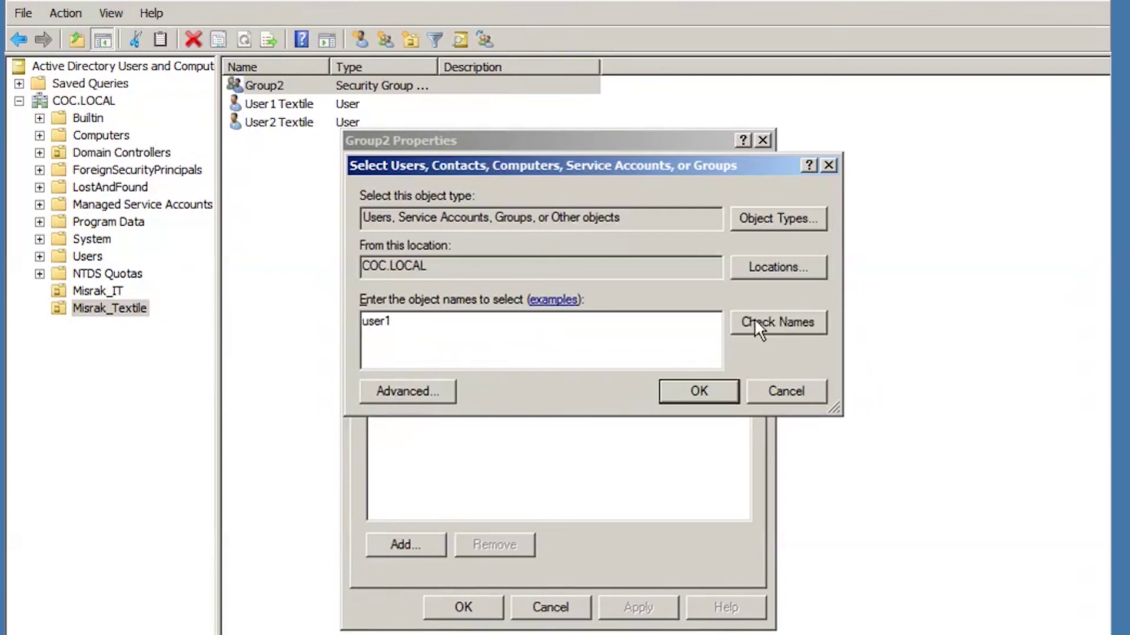
{"action": "left_click", "coordinate": [755, 320]}
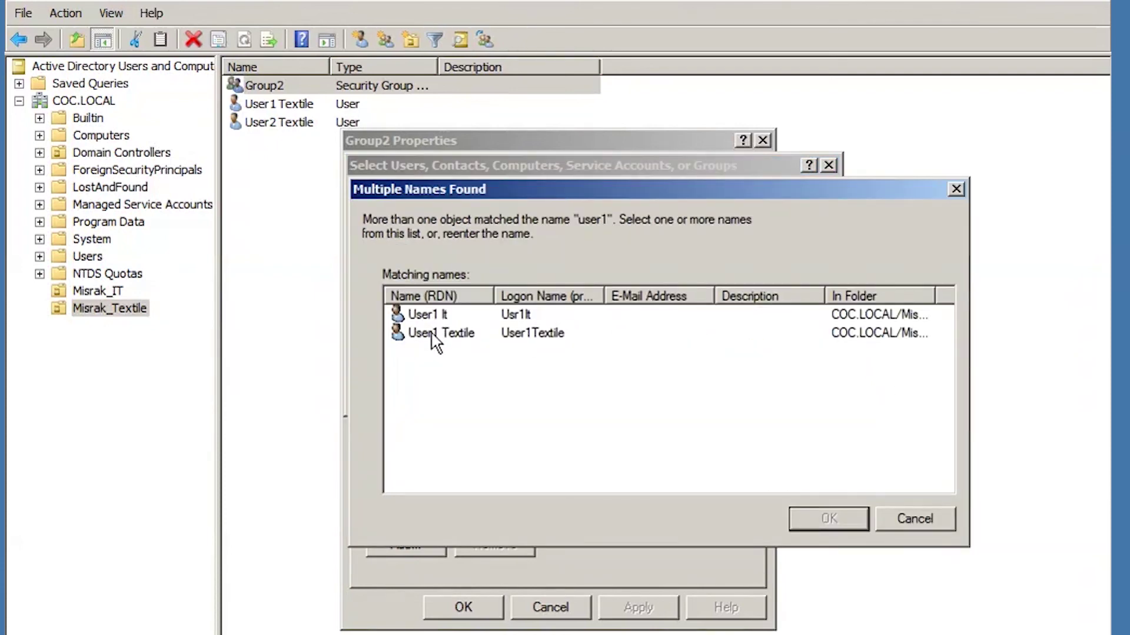
{"action": "left_click", "coordinate": [435, 333]}
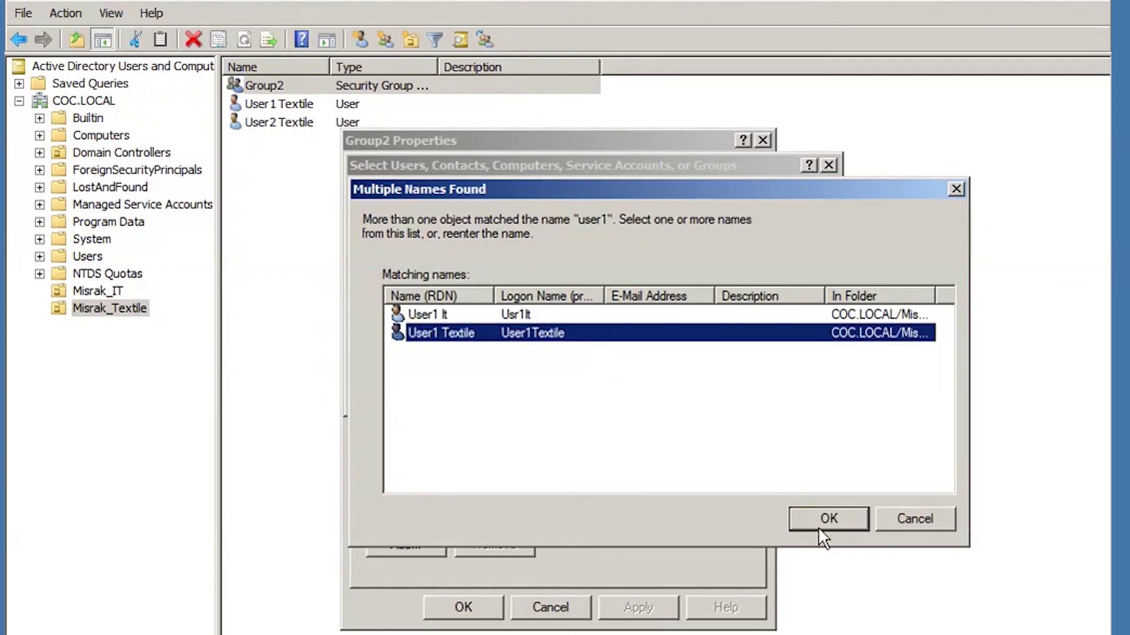
{"action": "left_click", "coordinate": [824, 520]}
{"action": "left_click", "coordinate": [684, 393]}
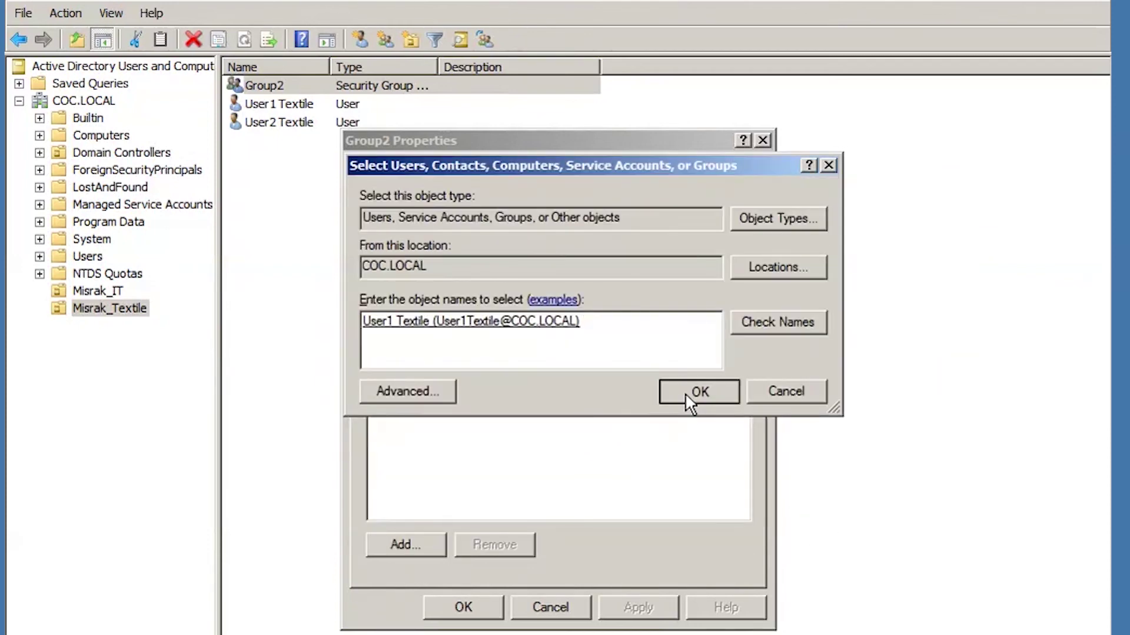
Add User2 Textile to Group2, then apply and close its properties.
{"action": "left_click", "coordinate": [408, 545]}
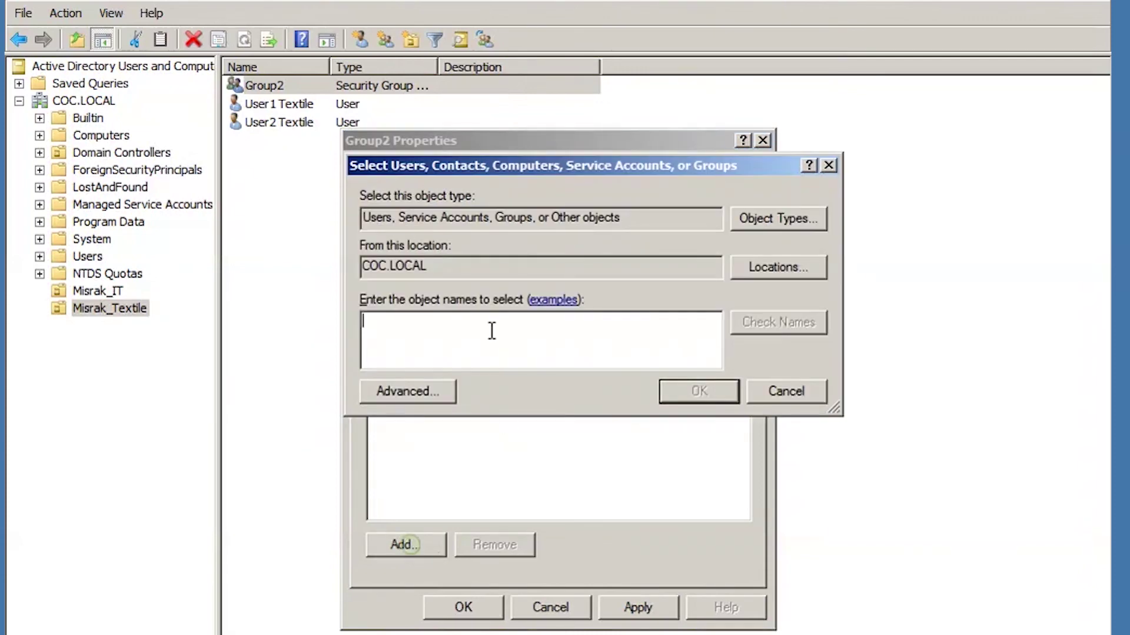
{"action": "type", "text": "user2"}
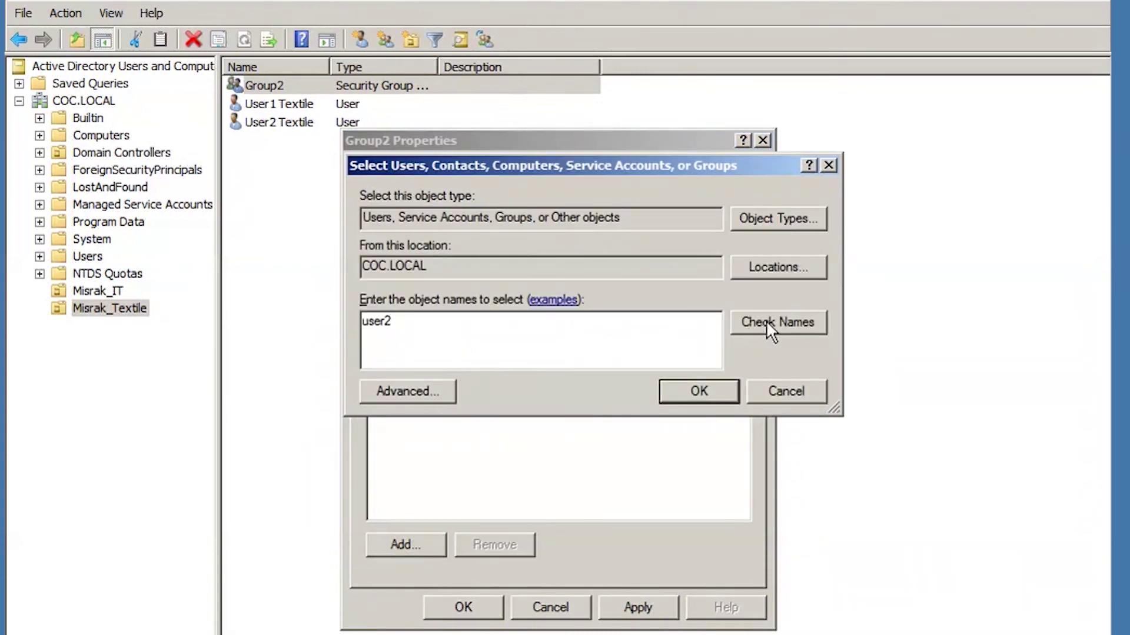
{"action": "left_click", "coordinate": [766, 320]}
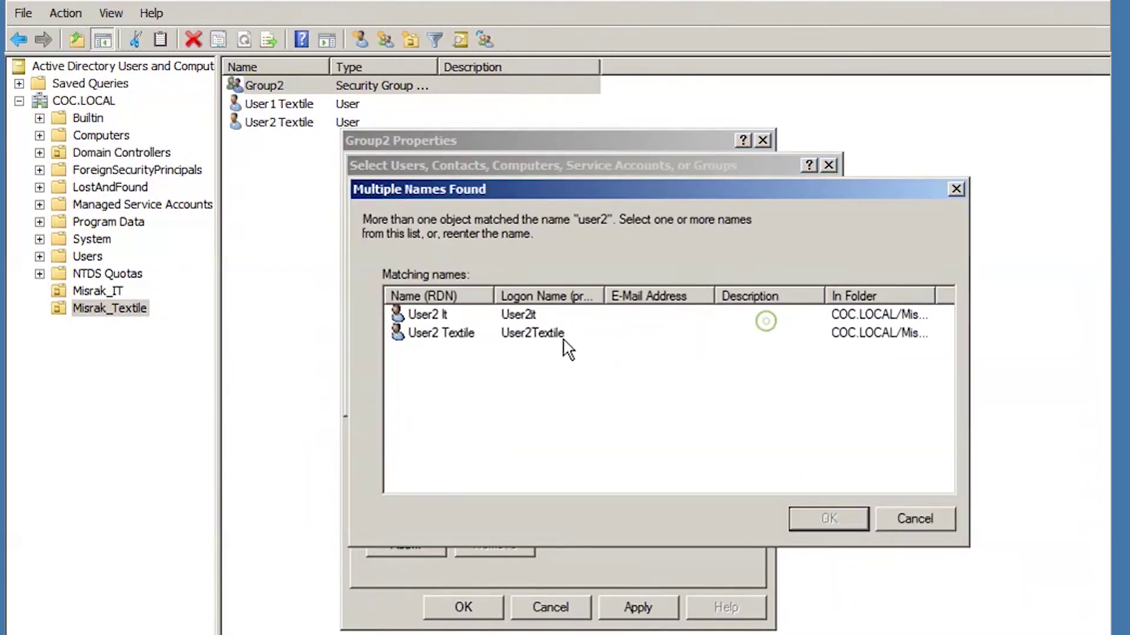
{"action": "left_click", "coordinate": [454, 332]}
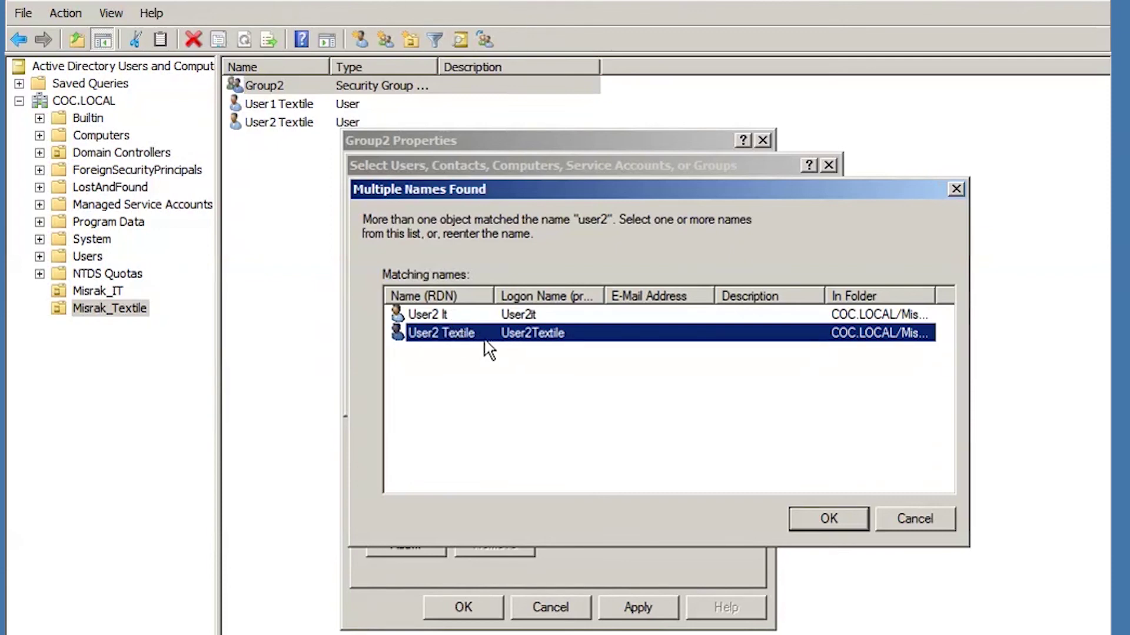
{"action": "left_click", "coordinate": [829, 518]}
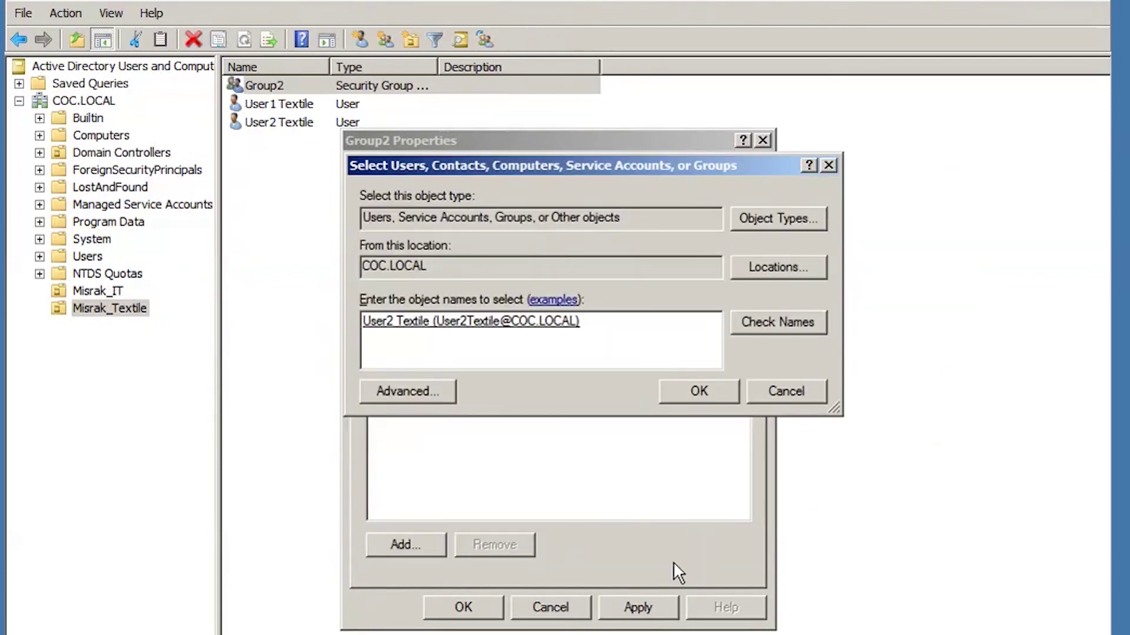
{"action": "left_click", "coordinate": [699, 388]}
{"action": "left_click", "coordinate": [615, 607]}
{"action": "left_click", "coordinate": [465, 609]}
{"action": "left_click", "coordinate": [356, 338]}
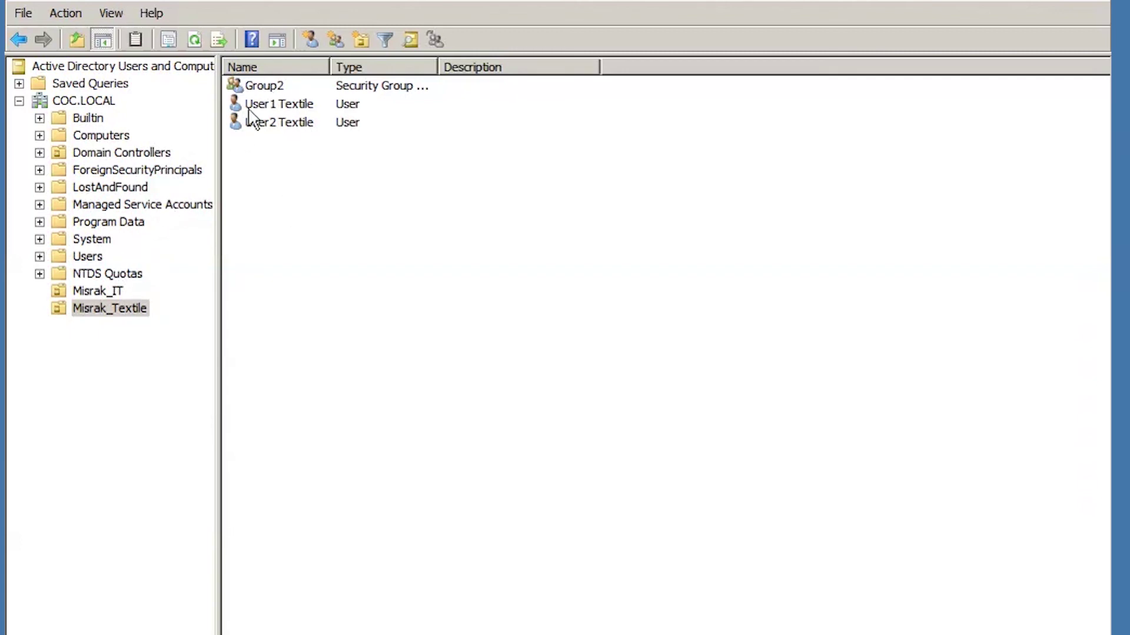
Check Group2's member list in its Properties, then close the dialog.
{"action": "double_click", "coordinate": [265, 85]}
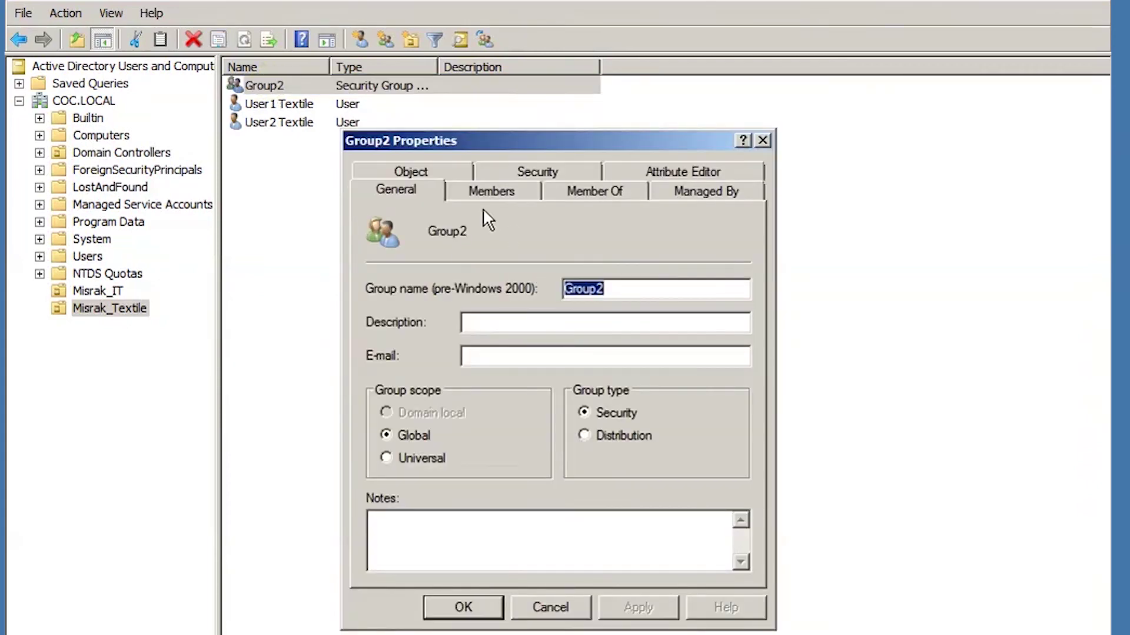
{"action": "left_click", "coordinate": [492, 192]}
{"action": "left_click", "coordinate": [444, 313]}
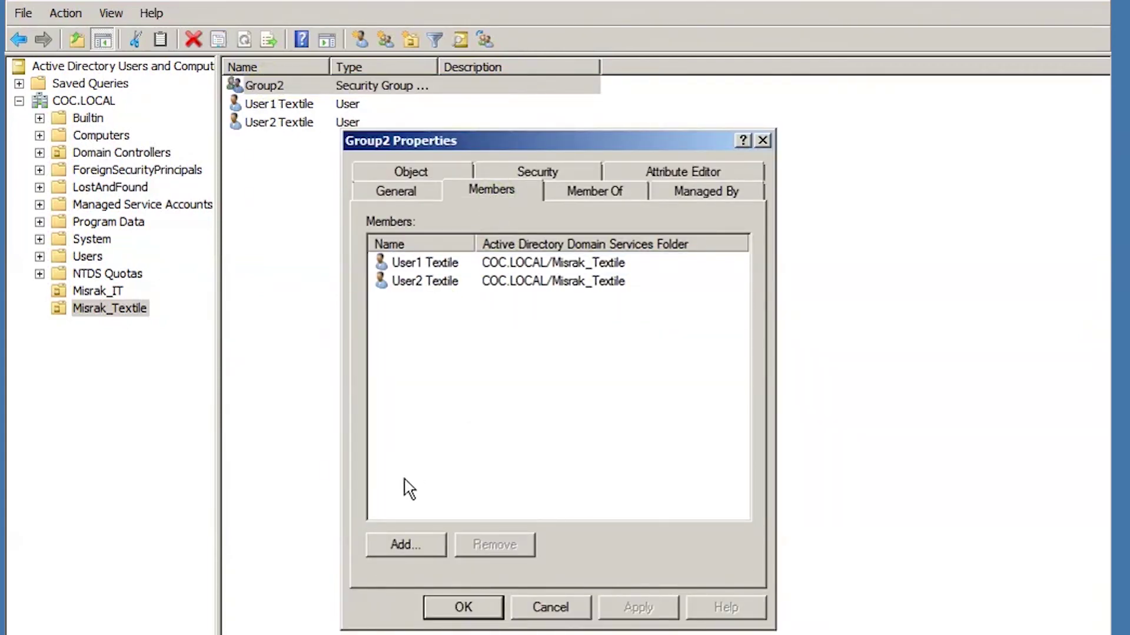
{"action": "left_click", "coordinate": [463, 607]}
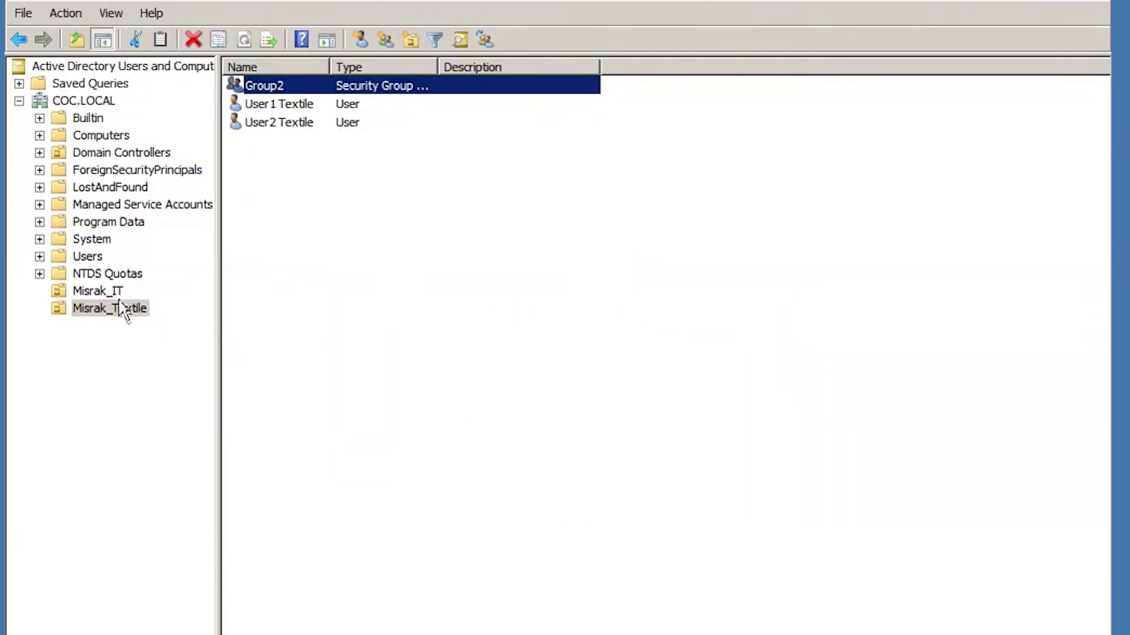
In Misrak_IT, check that Group1's members are User1 It and User2 It.
{"action": "left_click", "coordinate": [116, 291]}
{"action": "double_click", "coordinate": [272, 85]}
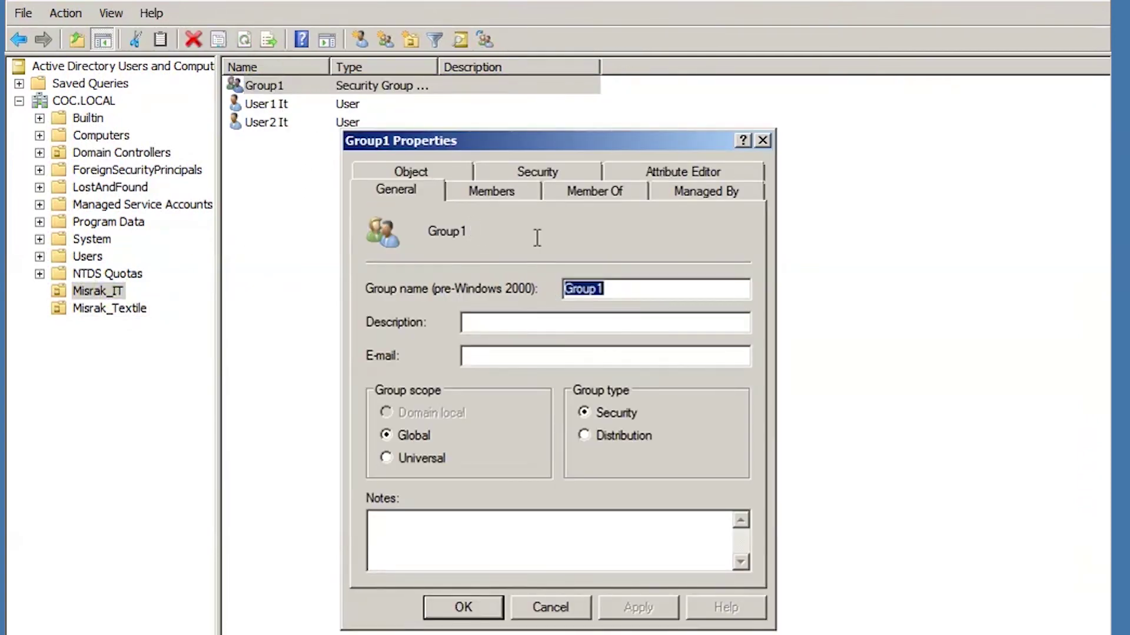
{"action": "left_click", "coordinate": [492, 191]}
{"action": "left_click", "coordinate": [468, 349]}
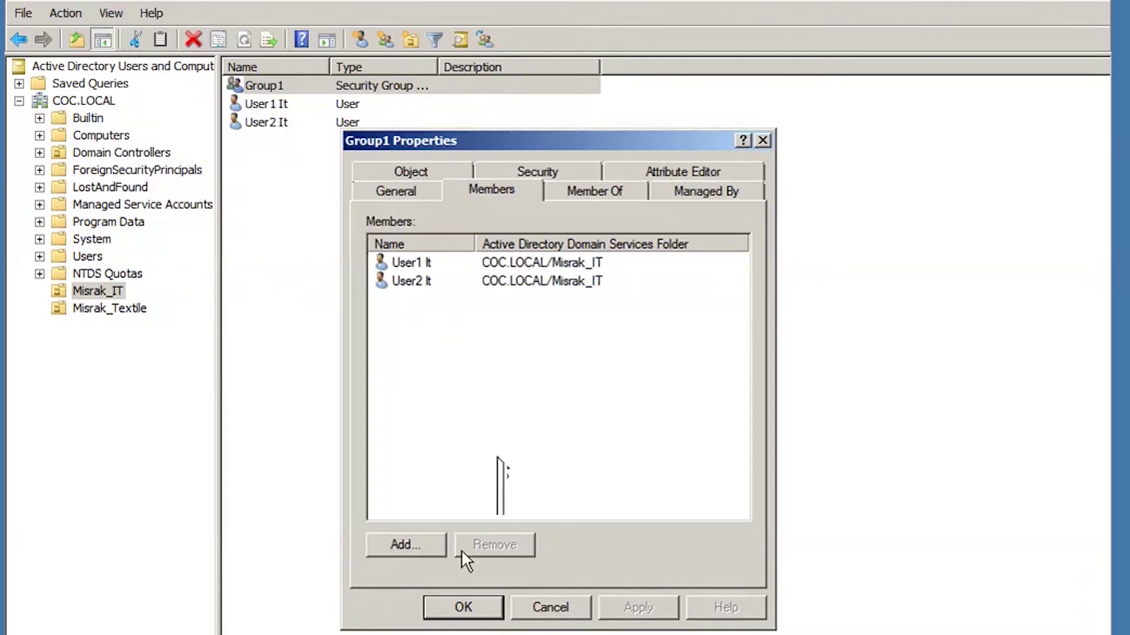
{"action": "left_click", "coordinate": [451, 606]}
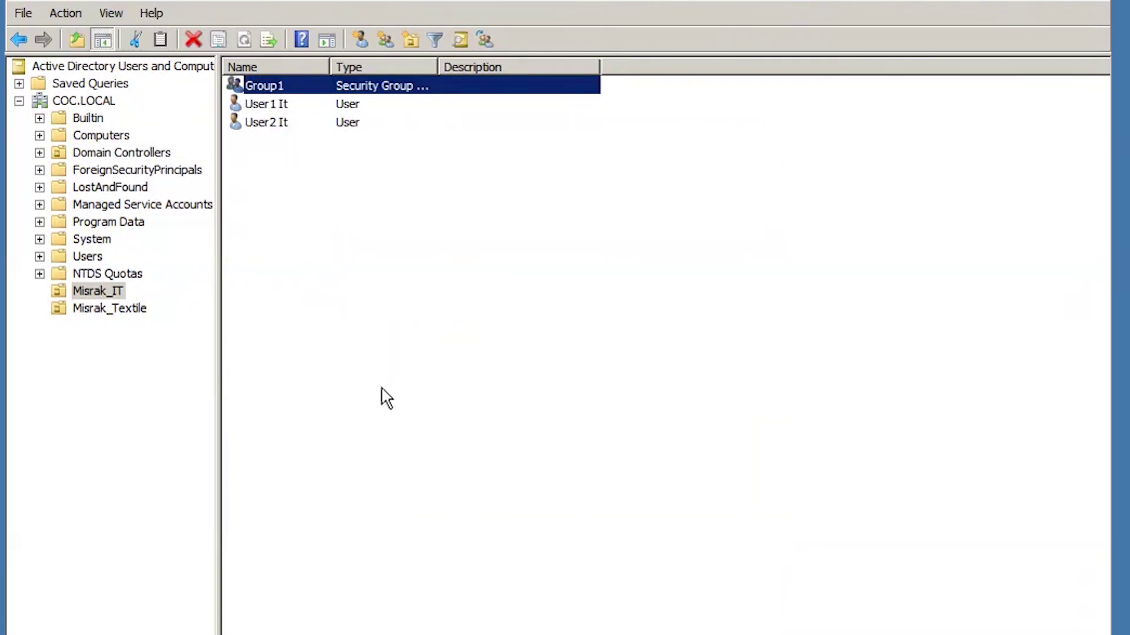